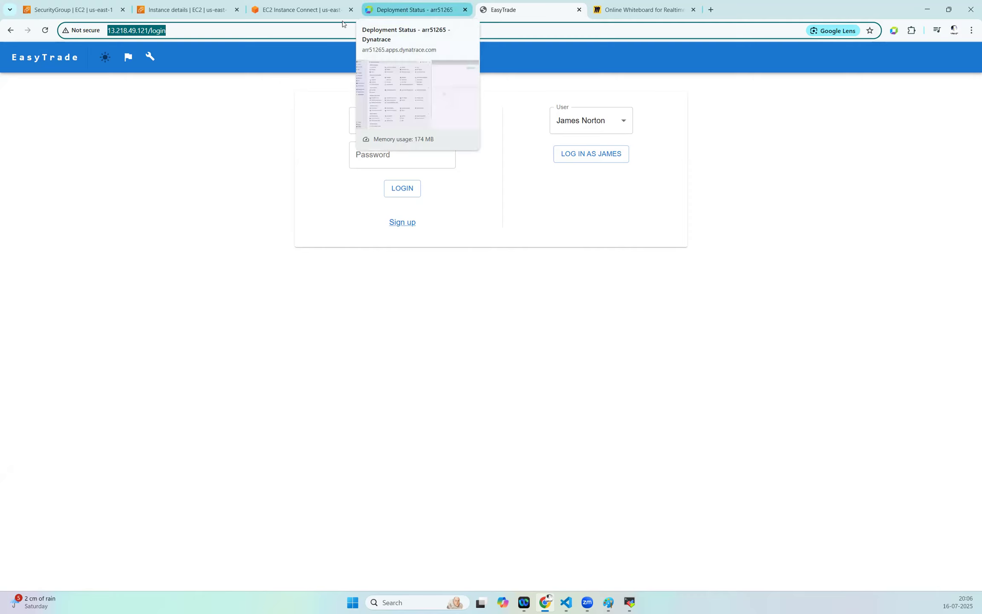
# - Switch to the Dynatrace tab, find the settings apps with "set" and open Settings Classic
pyautogui.click(405, 10)
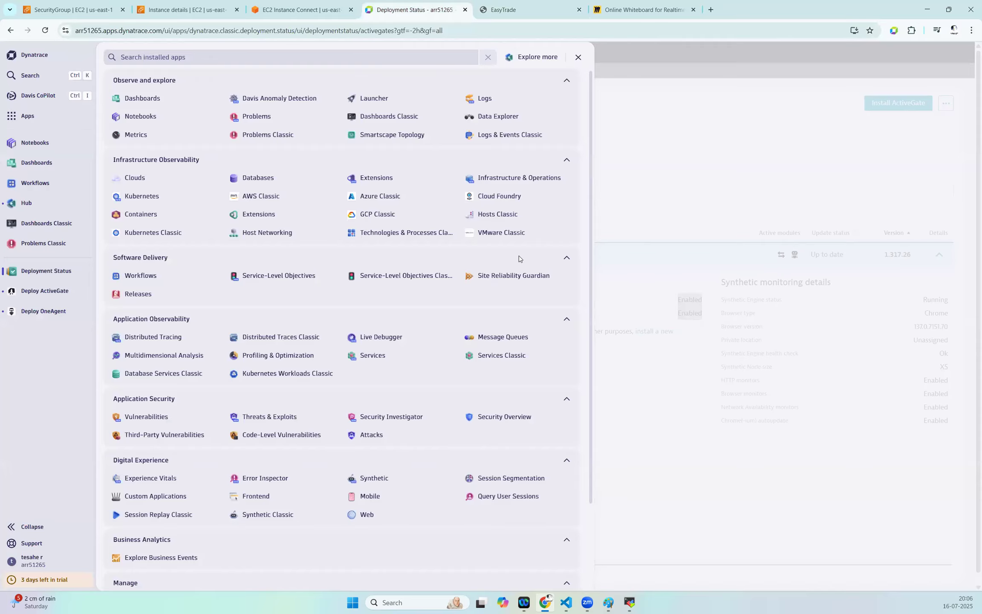
pyautogui.click(755, 133)
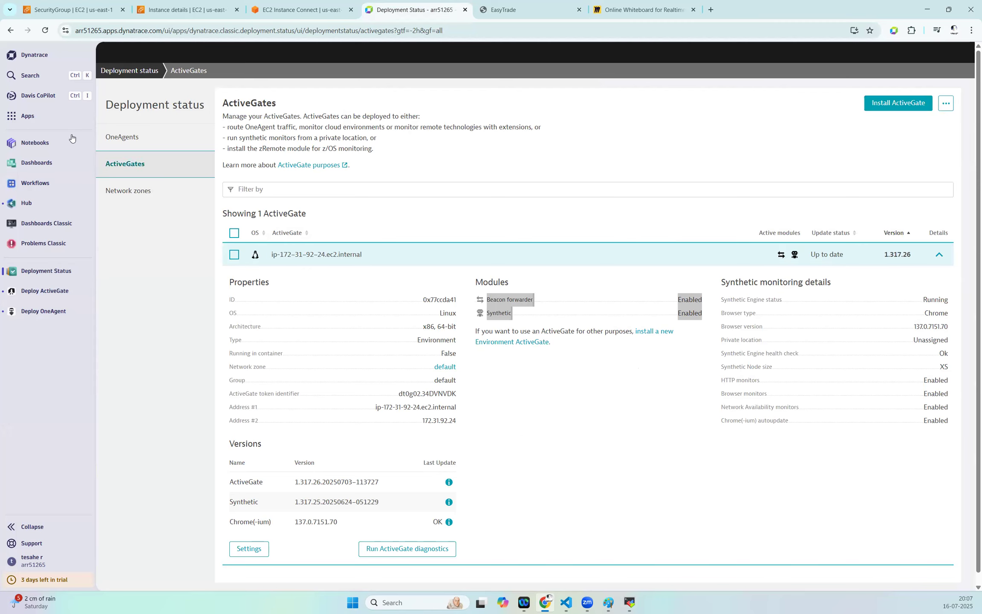
pyautogui.click(41, 115)
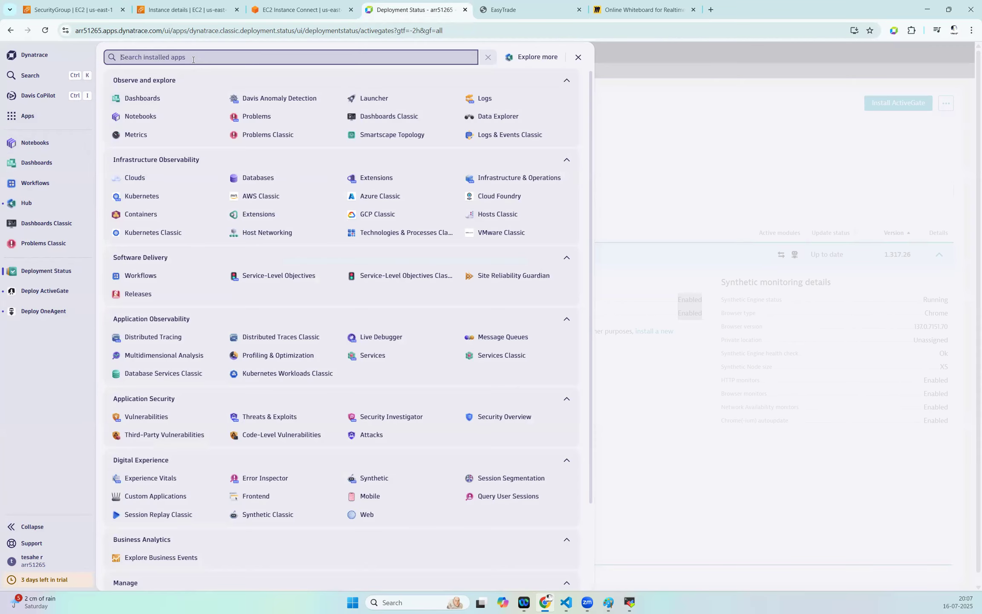
pyautogui.write('set')
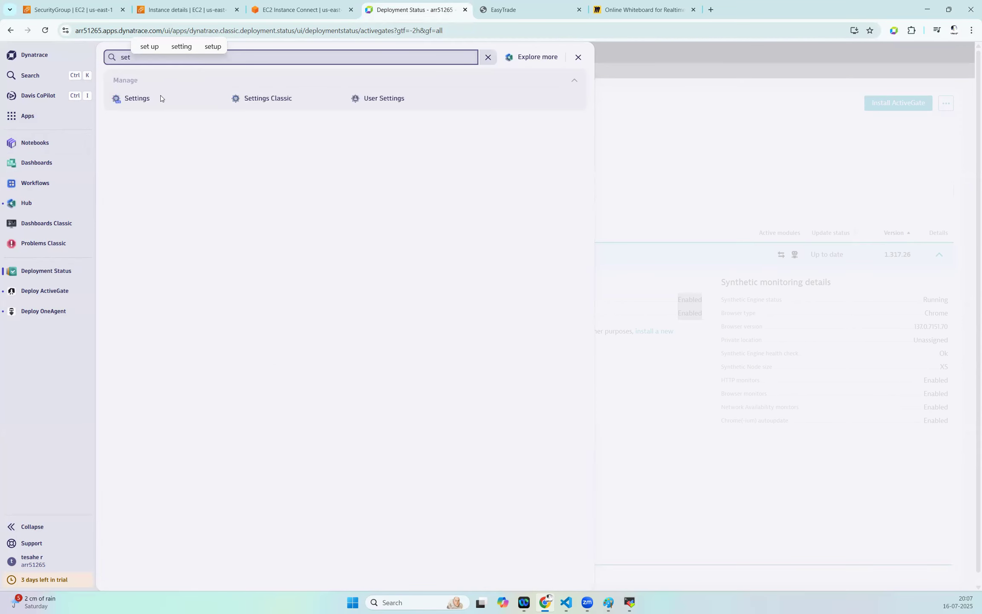
pyautogui.click(279, 99)
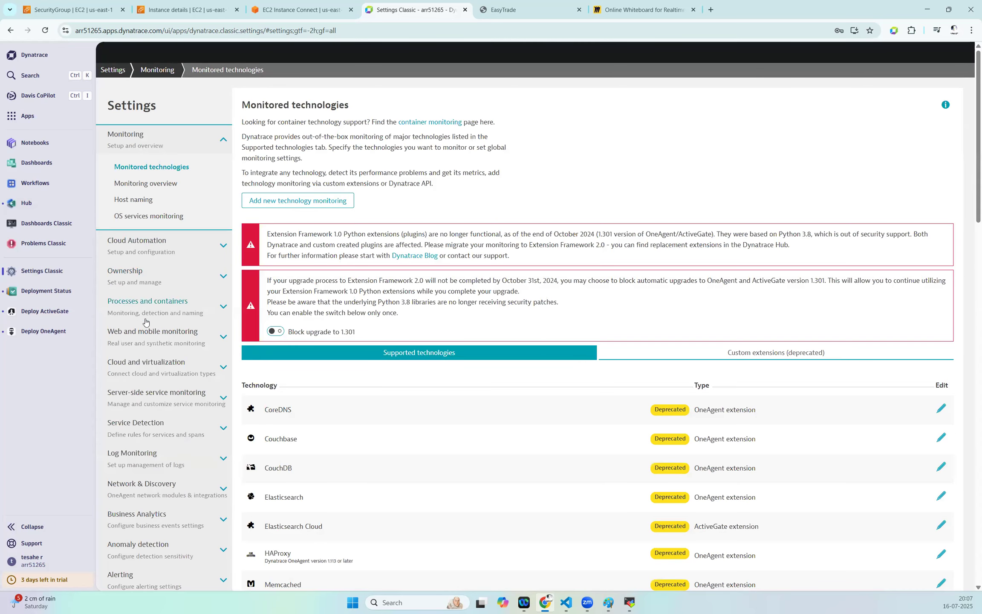
# - Open the Private Synthetic locations settings under Web and mobile monitoring
pyautogui.click(156, 337)
pyautogui.scroll(-1, 184, 447)
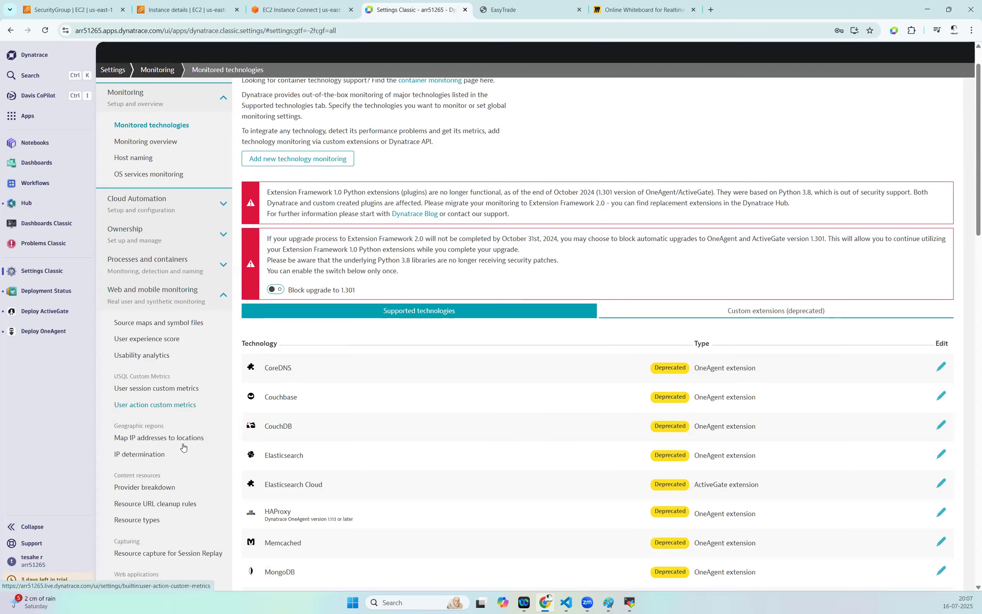
pyautogui.scroll(-8, 183, 447)
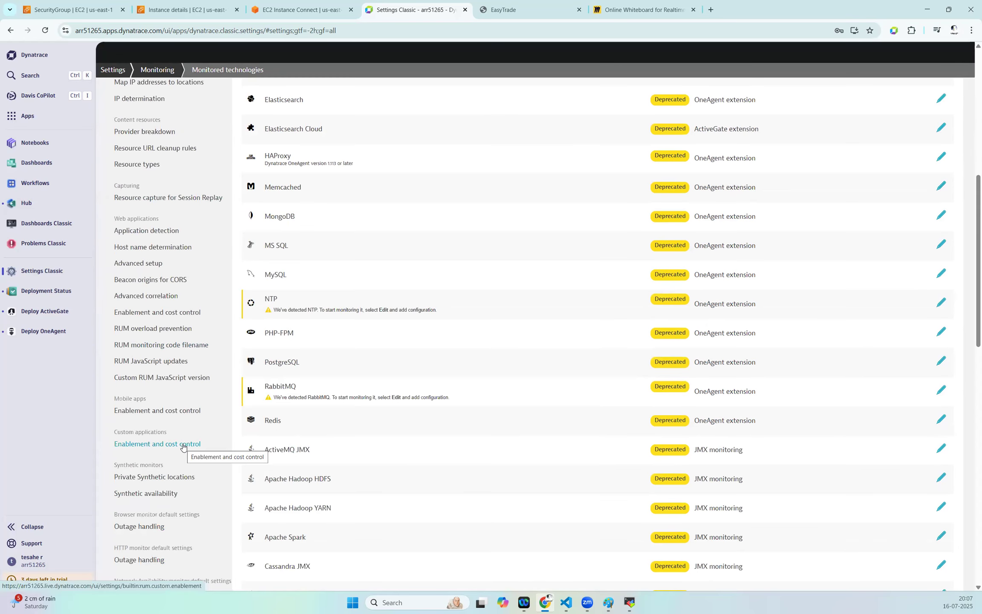
pyautogui.scroll(-2, 184, 447)
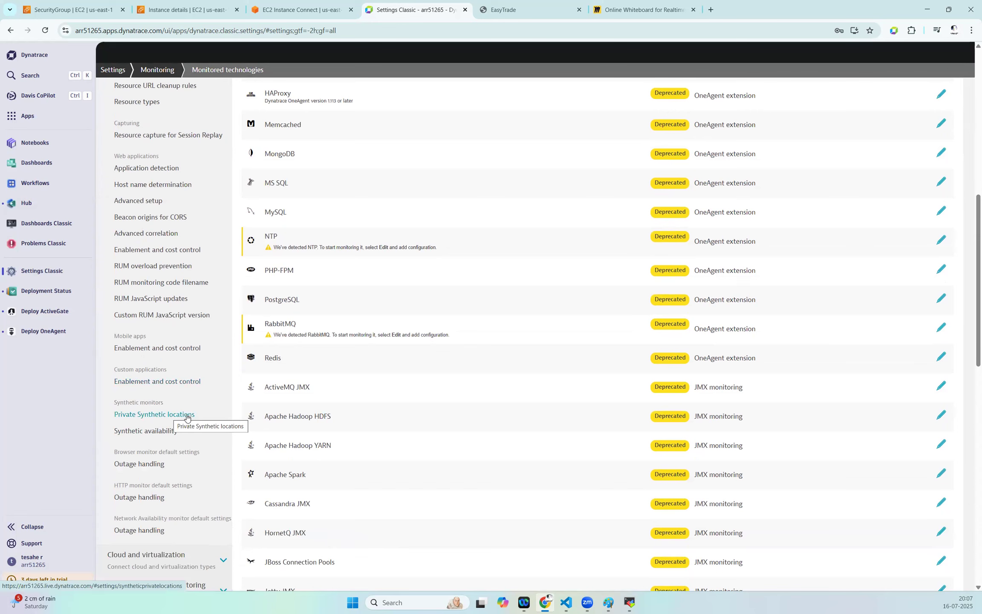
pyautogui.click(162, 415)
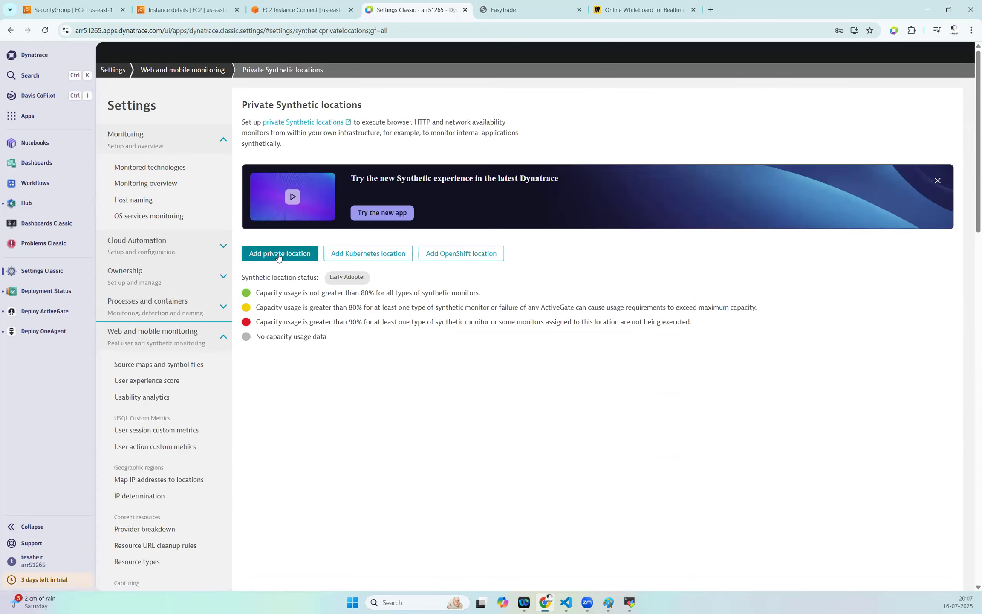
# - Start a new private location named IN-BLR with the geographic location Bengaluru, Karnataka, India
pyautogui.click(280, 256)
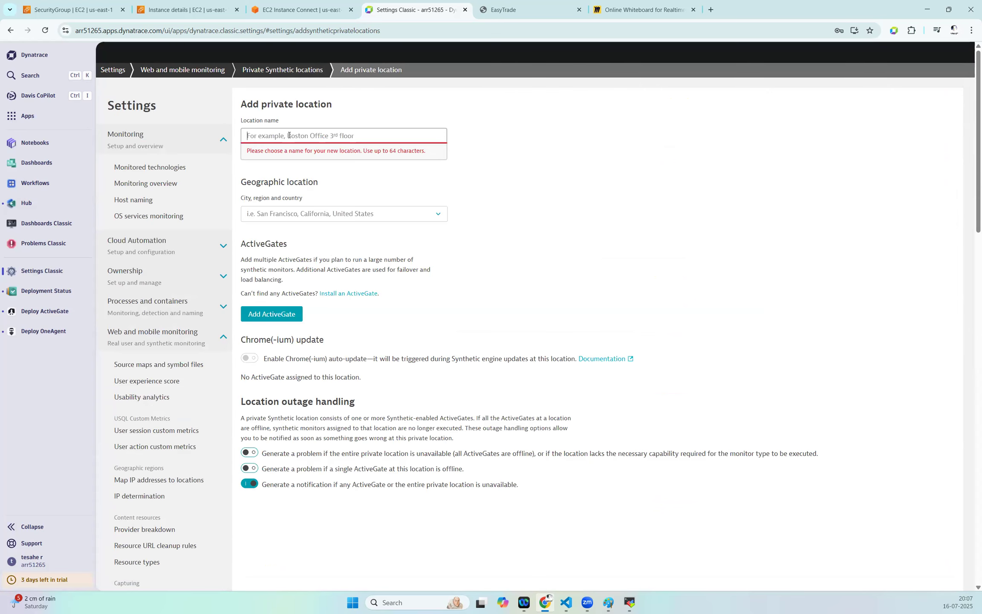
pyautogui.write('IN-BLR')
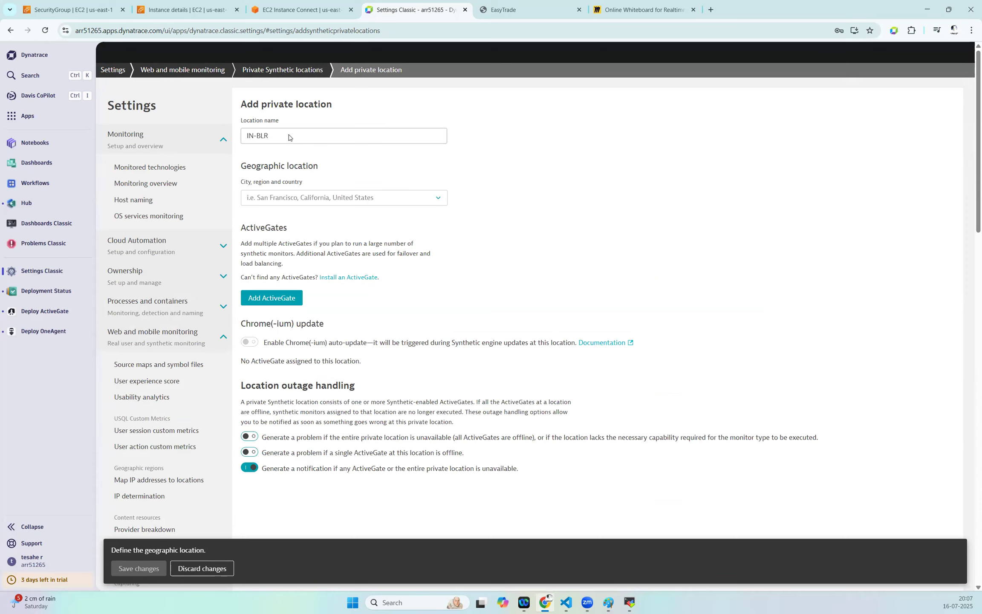
pyautogui.click(295, 199)
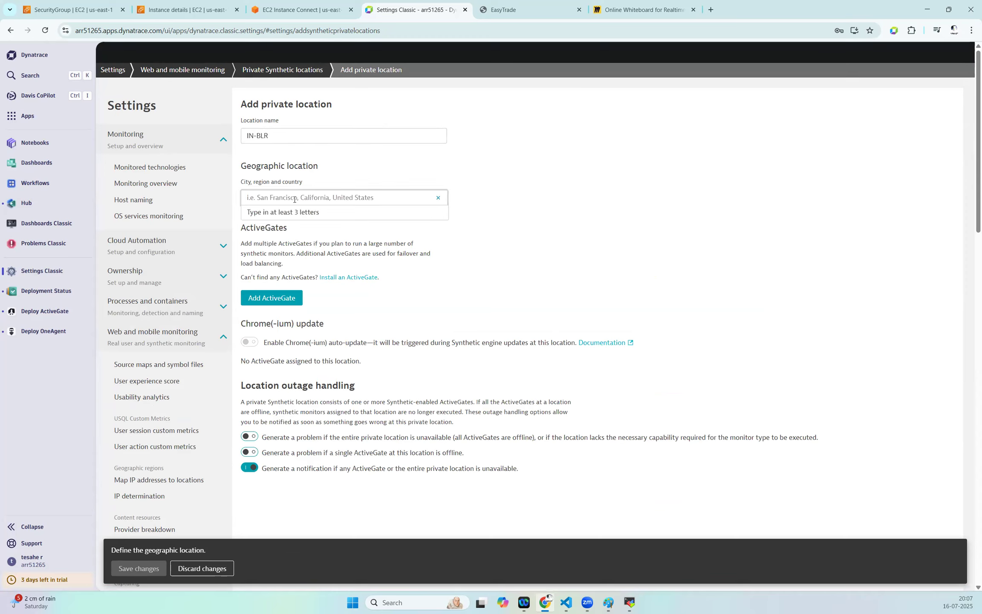
pyautogui.write('Bengluluru')
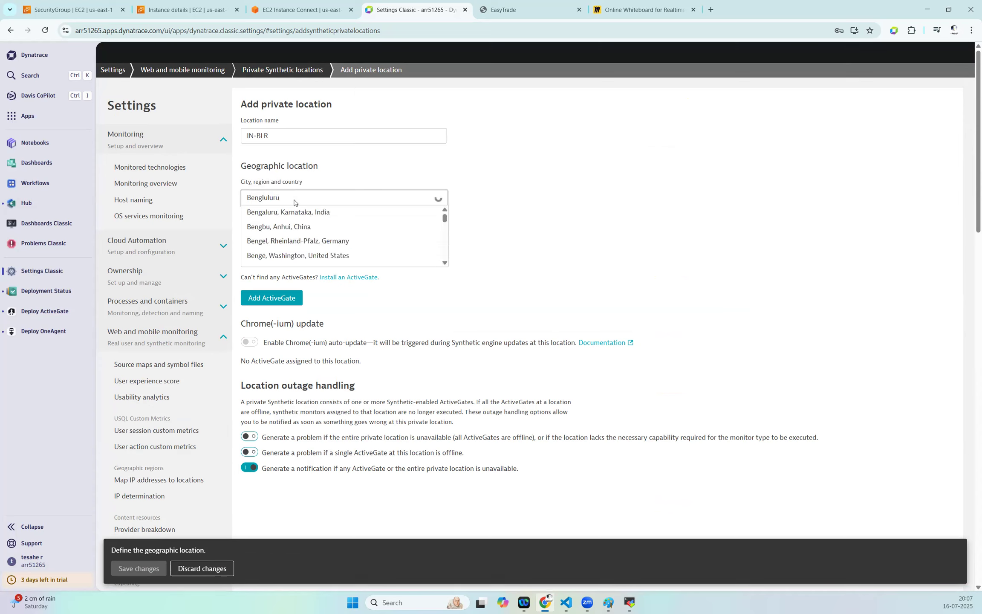
pyautogui.press('BackSpace')
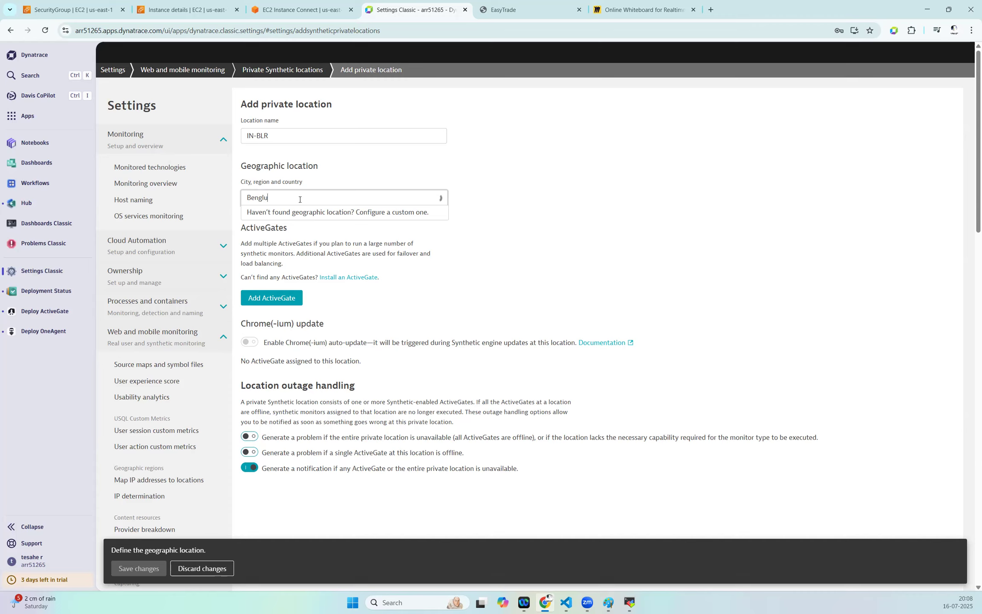
pyautogui.press('BackSpace')
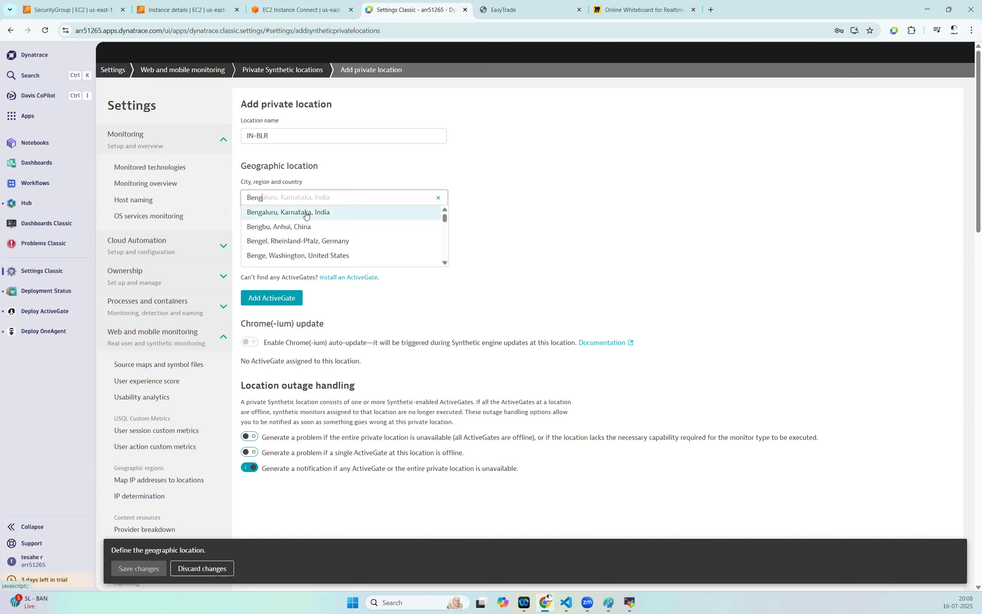
pyautogui.click(306, 213)
# - Add the ActiveGate ip-172-31-92-24.ec2.internal to the private location
pyautogui.click(297, 300)
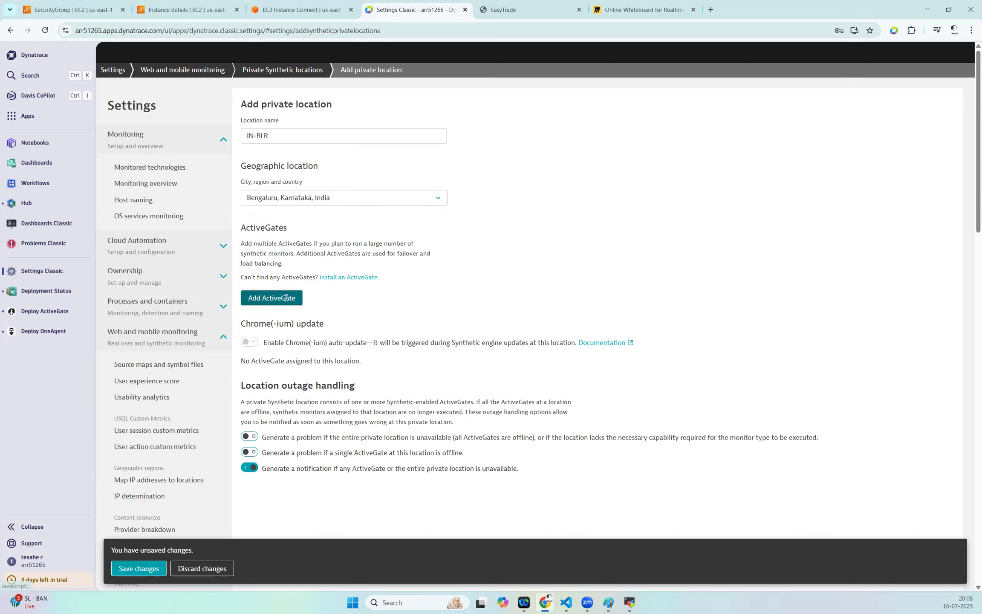
pyautogui.click(340, 303)
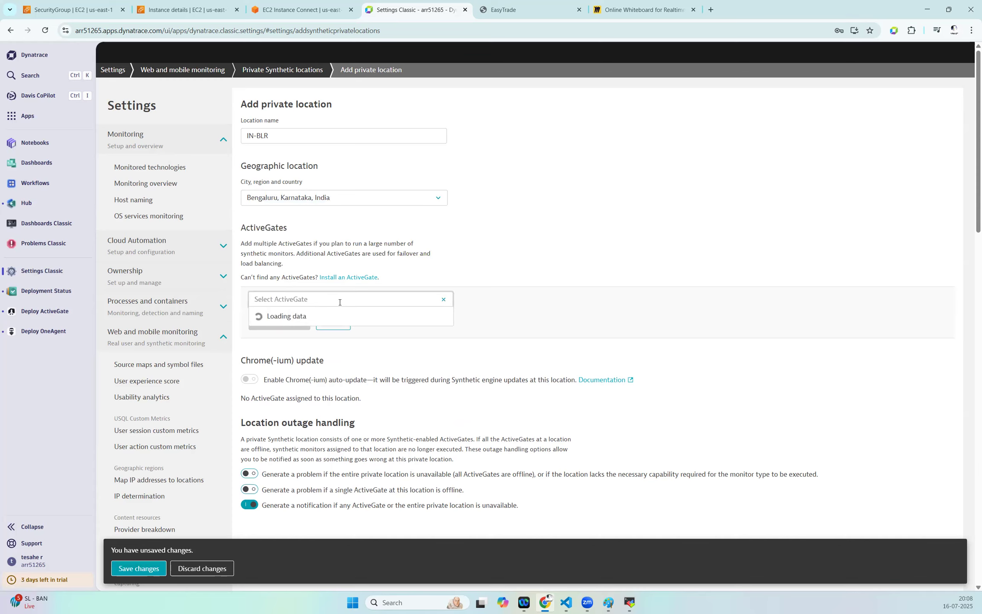
pyautogui.click(333, 317)
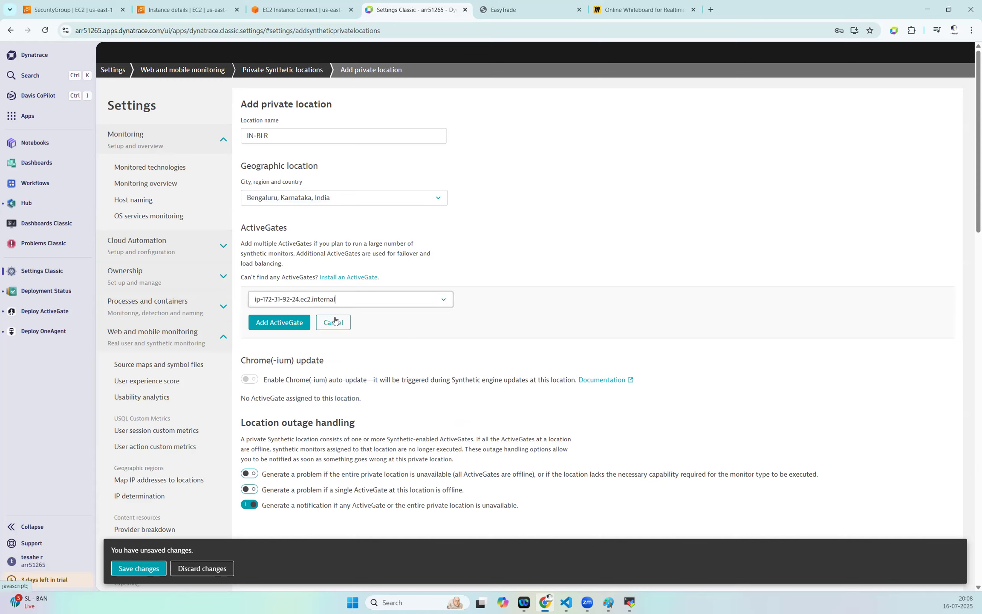
pyautogui.click(281, 324)
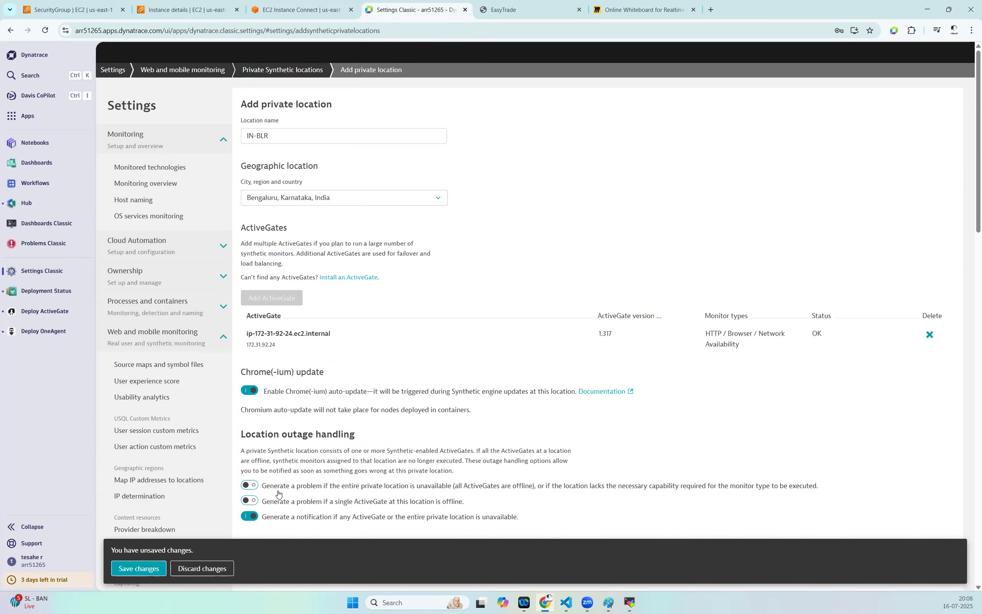
# - Disable Chrome(-ium) auto-update for the location and review the ActiveGate's supported monitor types
pyautogui.scroll(-2, 365, 378)
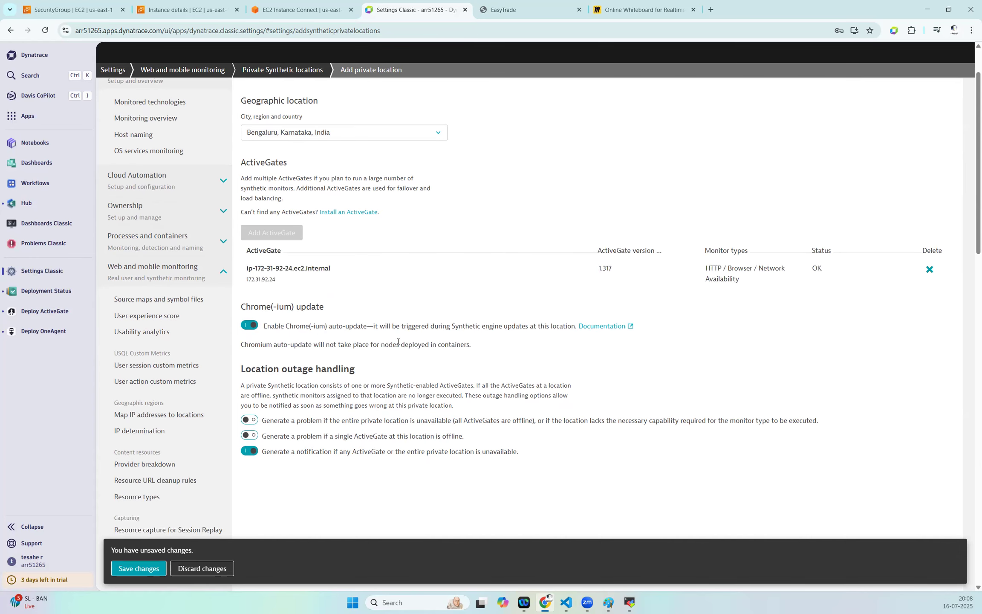
pyautogui.click(250, 326)
pyautogui.moveTo(739, 280); pyautogui.dragTo(704, 269)
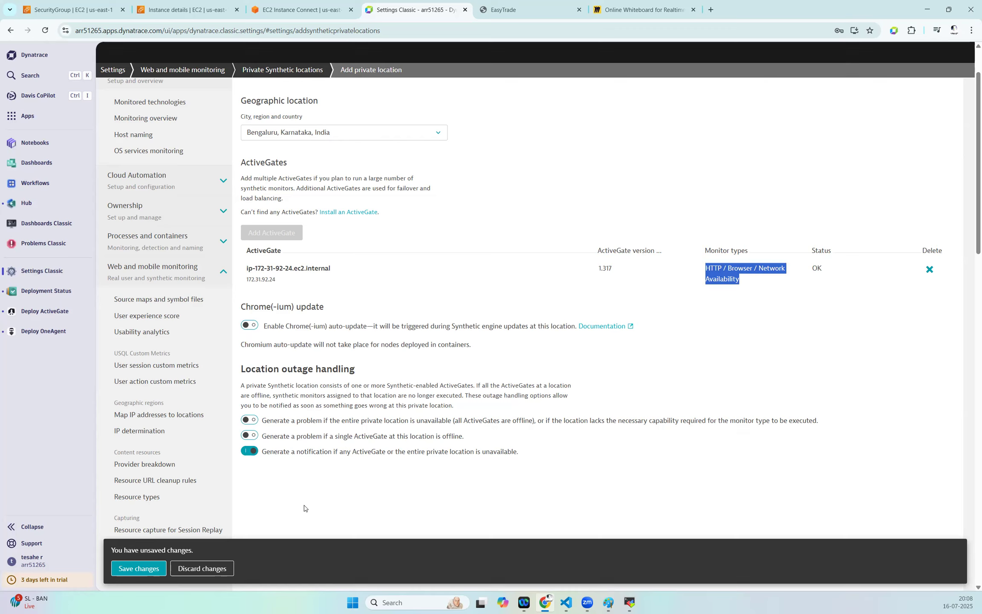
# - Enable problem generation for an unavailable private location and for a single offline ActiveGate, and save the location
pyautogui.moveTo(243, 369); pyautogui.dragTo(358, 369)
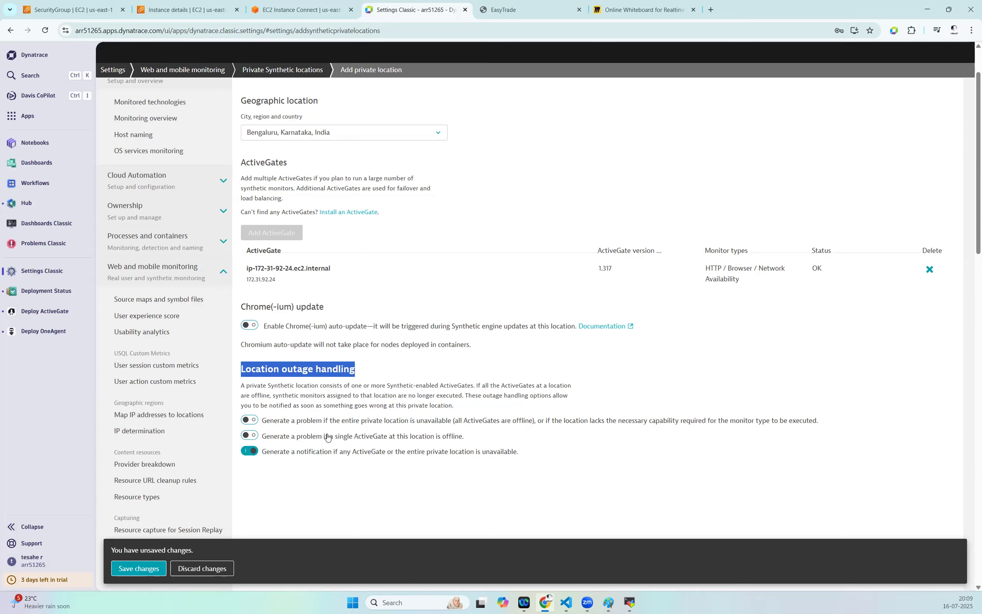
pyautogui.click(255, 421)
pyautogui.click(249, 435)
pyautogui.click(139, 568)
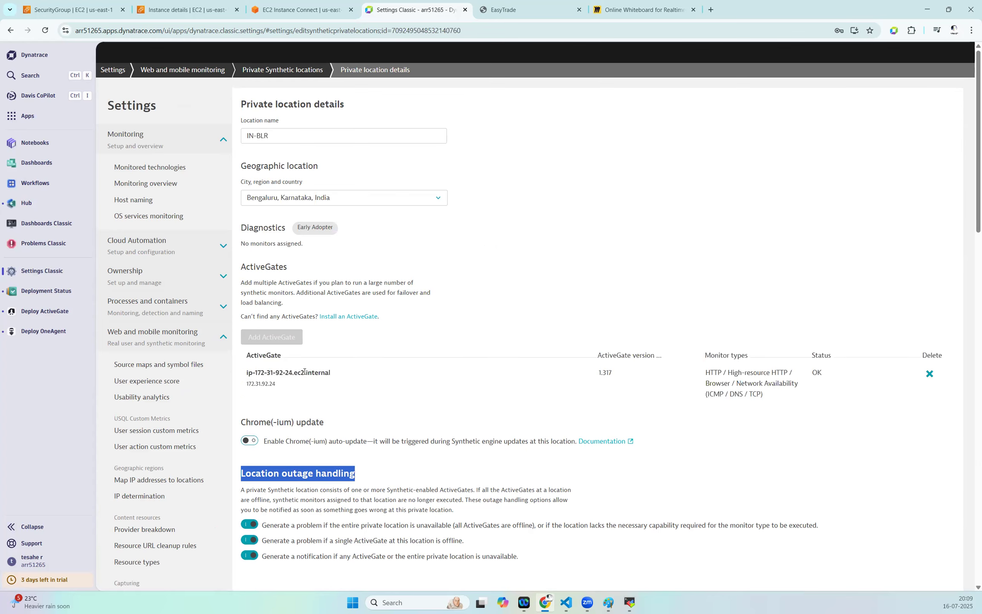
pyautogui.moveTo(280, 386); pyautogui.dragTo(246, 374)
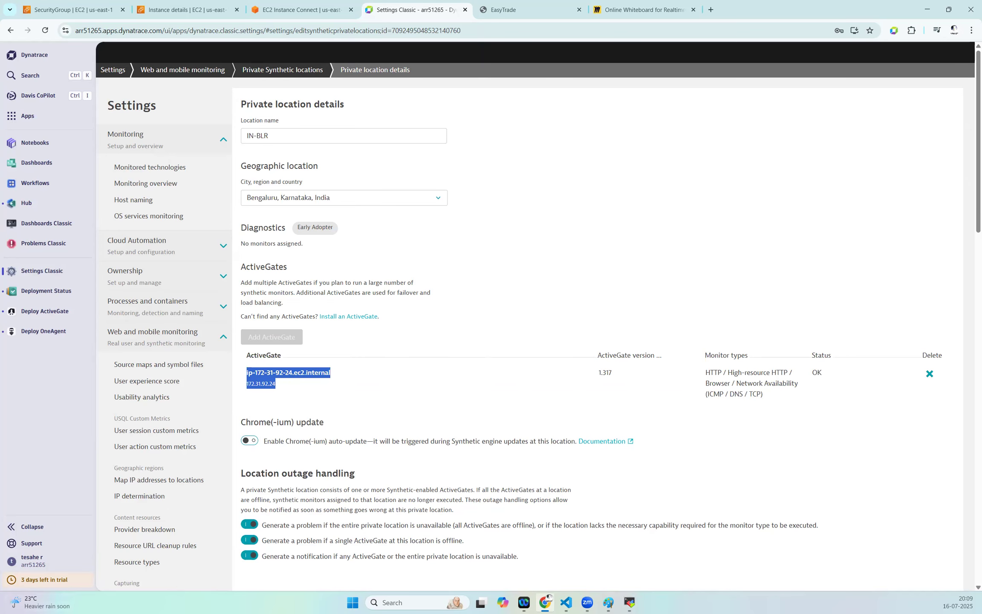
pyautogui.hotkey('alt', 'Tab')
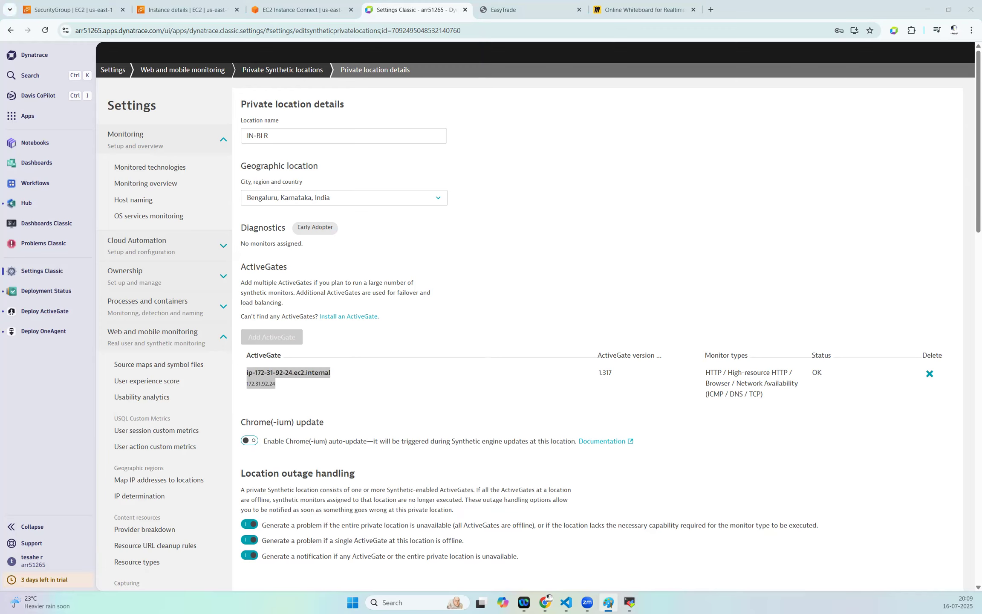
pyautogui.hotkey('alt', 'Tab')
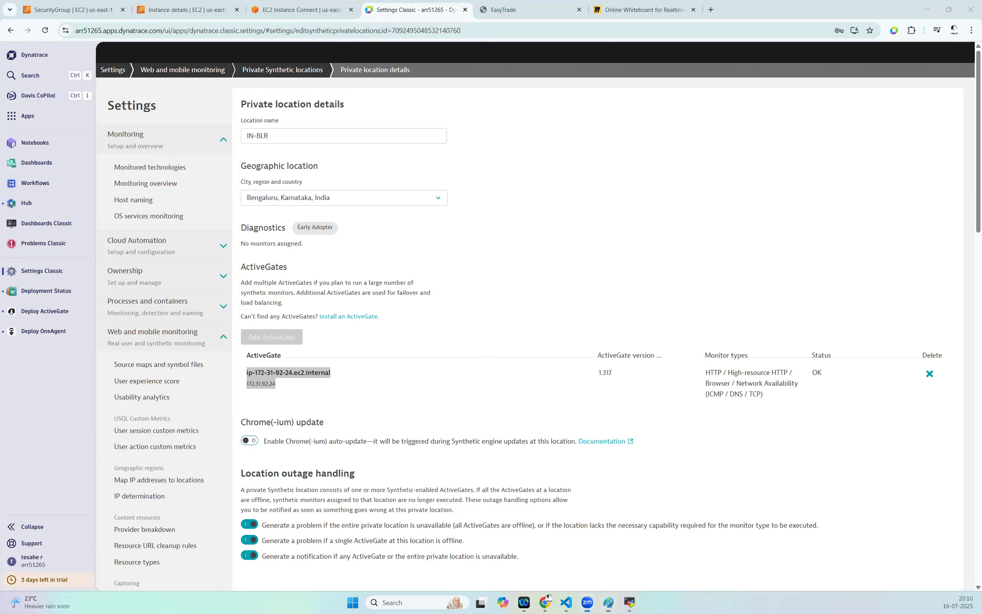
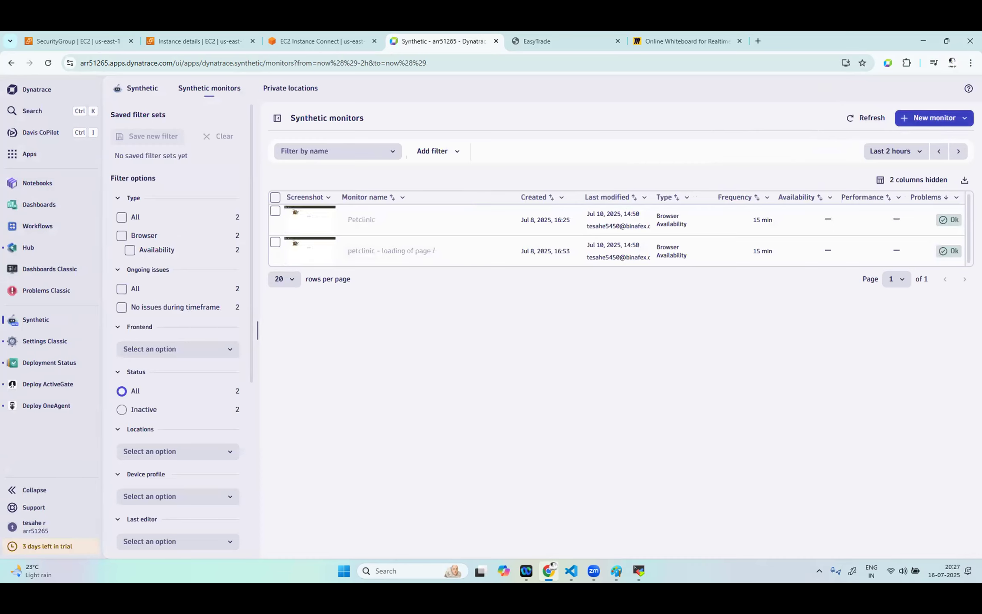
# - Start creating a new HTTP synthetic monitor and name it easytrade
pyautogui.click(945, 121)
pyautogui.click(913, 155)
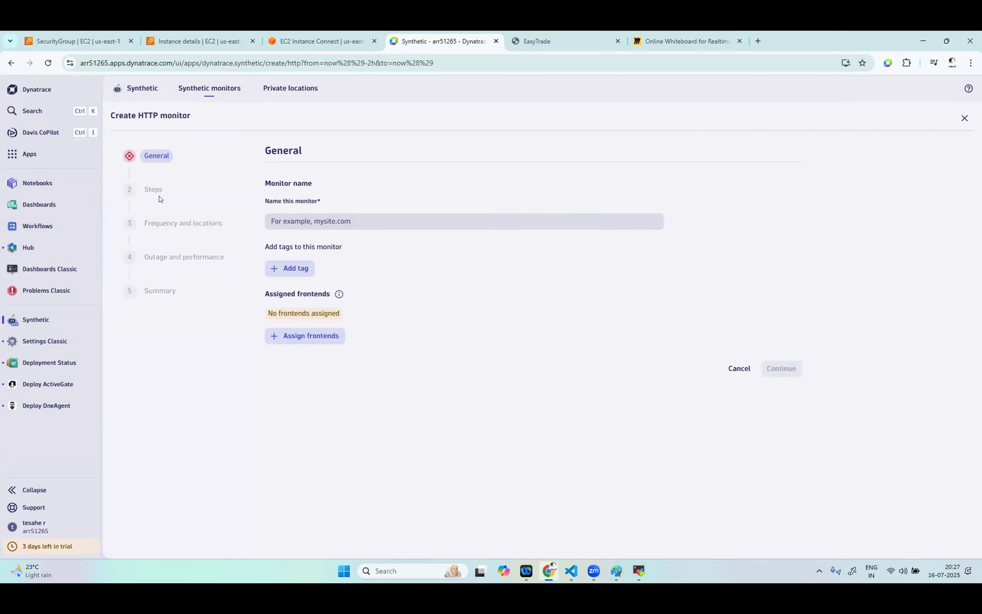
pyautogui.click(348, 217)
pyautogui.write('easytr')
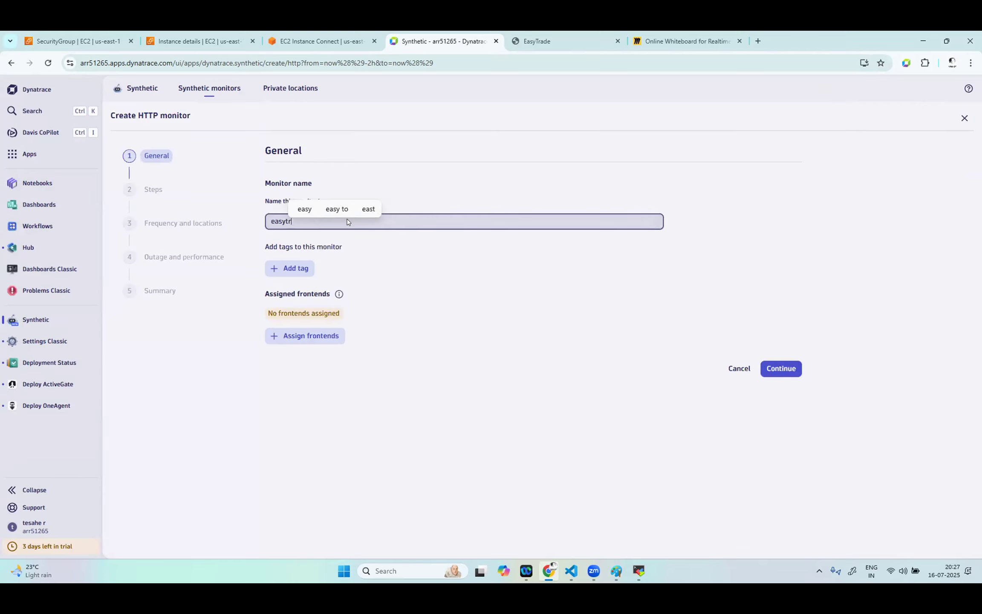
pyautogui.write('ade')
pyautogui.click(455, 330)
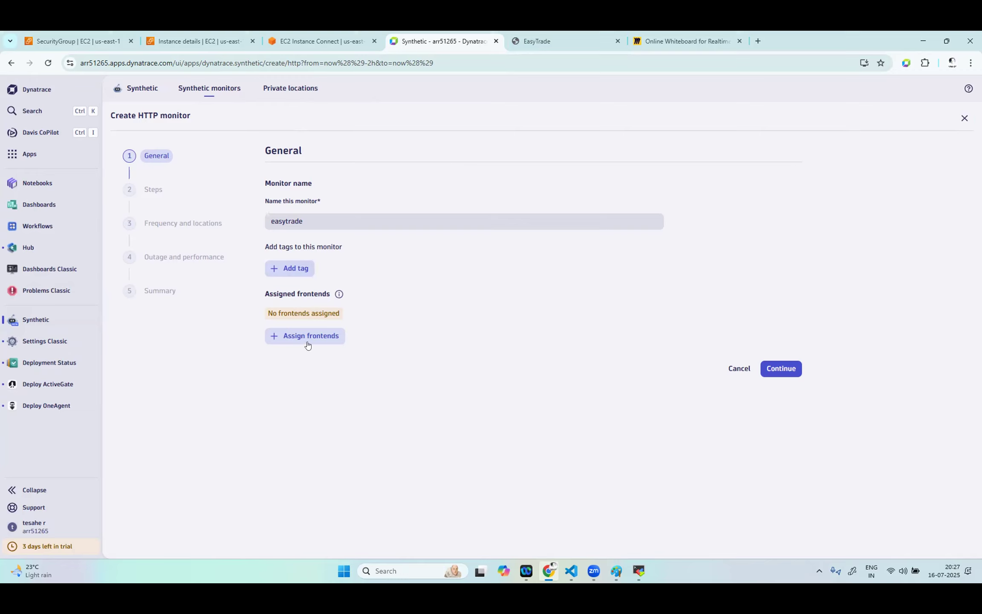
# - Add a tag to the monitor with key env and value dev
pyautogui.click(283, 268)
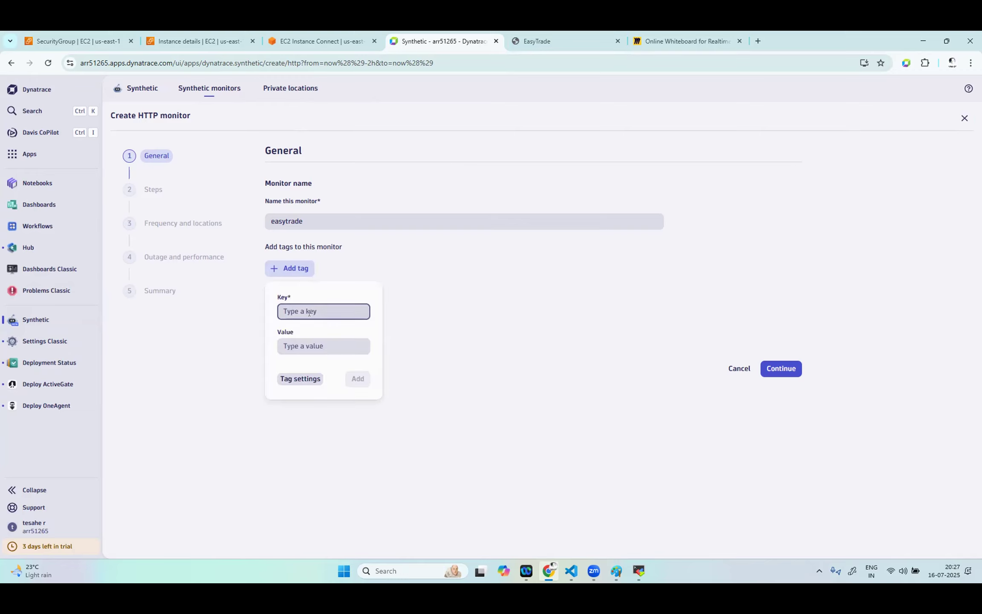
pyautogui.write('env')
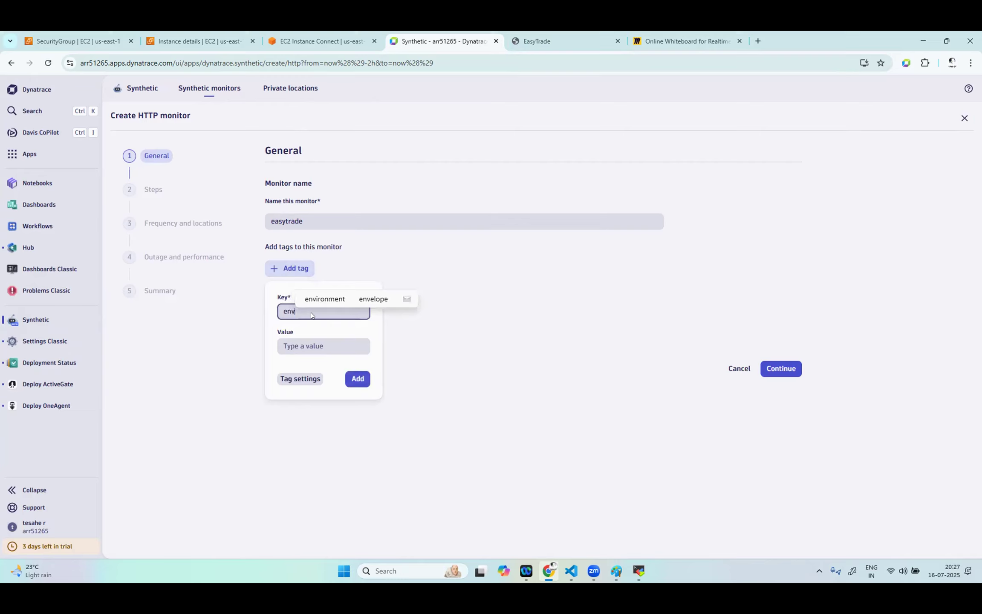
pyautogui.click(302, 345)
pyautogui.write('dev')
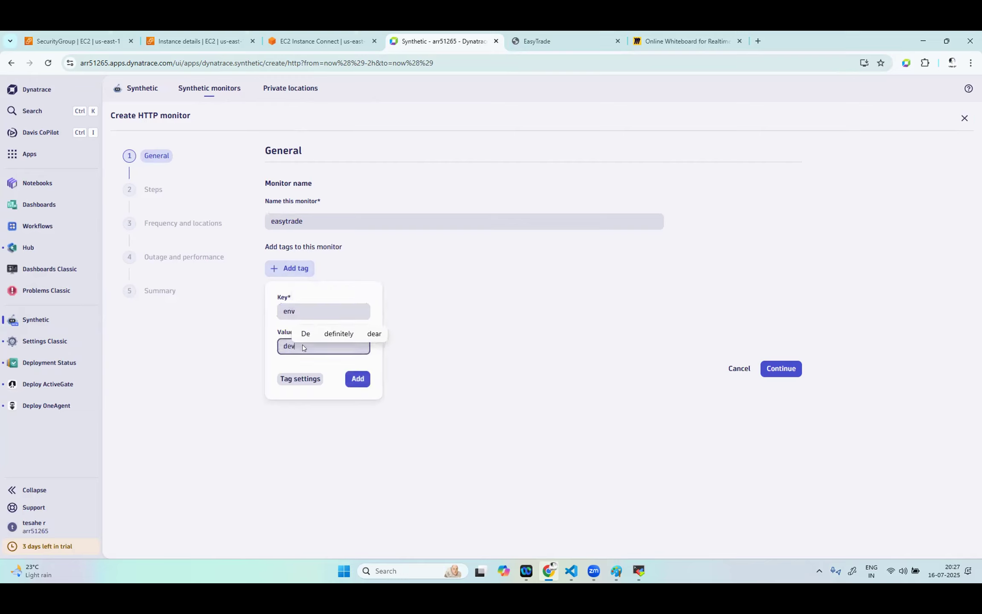
pyautogui.click(356, 378)
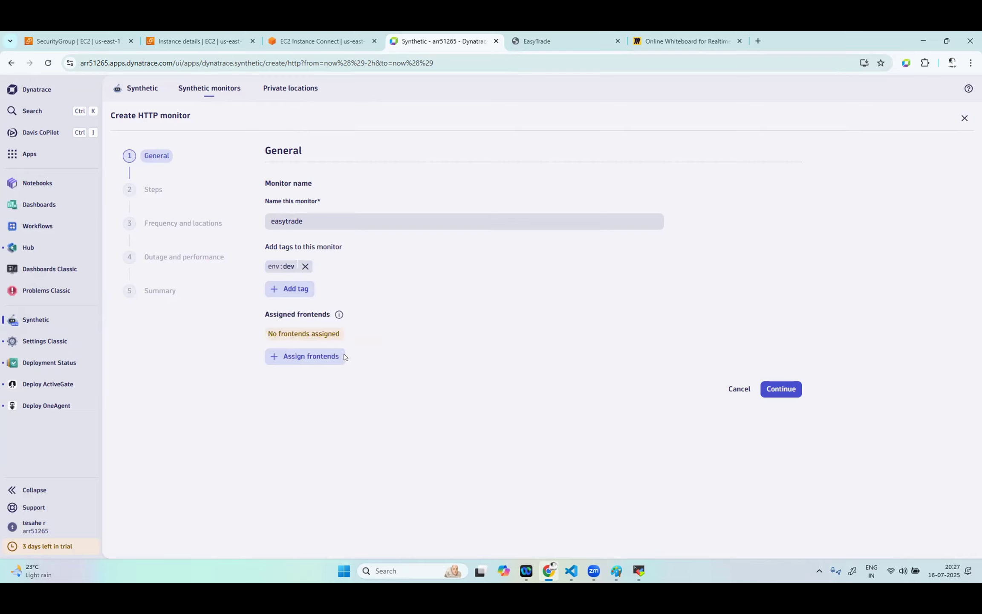
# - Add a second tag with key app and value easytrade, and continue to the monitor's request configuration
pyautogui.click(285, 290)
pyautogui.write('app')
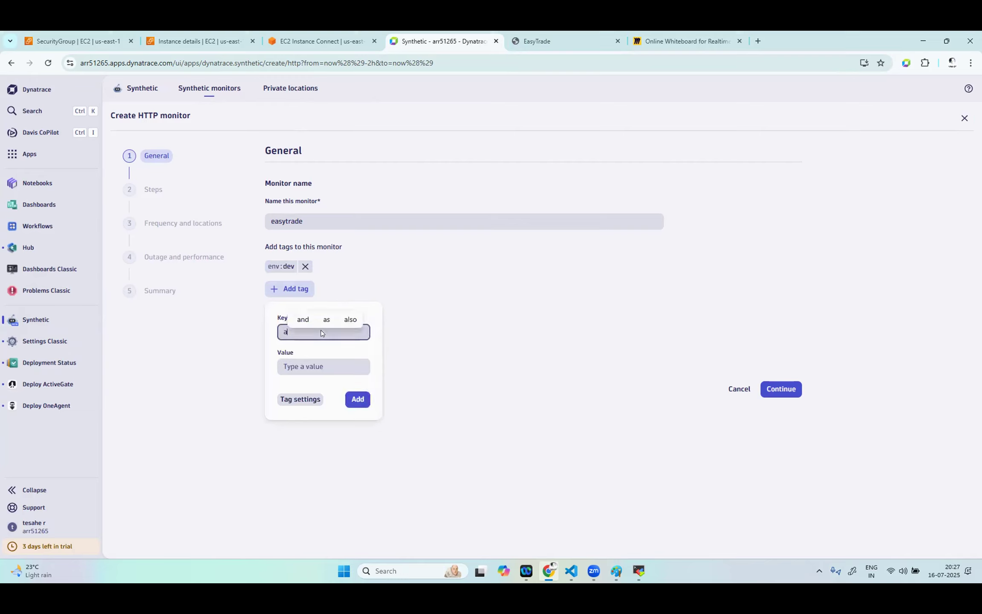
pyautogui.click(292, 365)
pyautogui.write('easytrade')
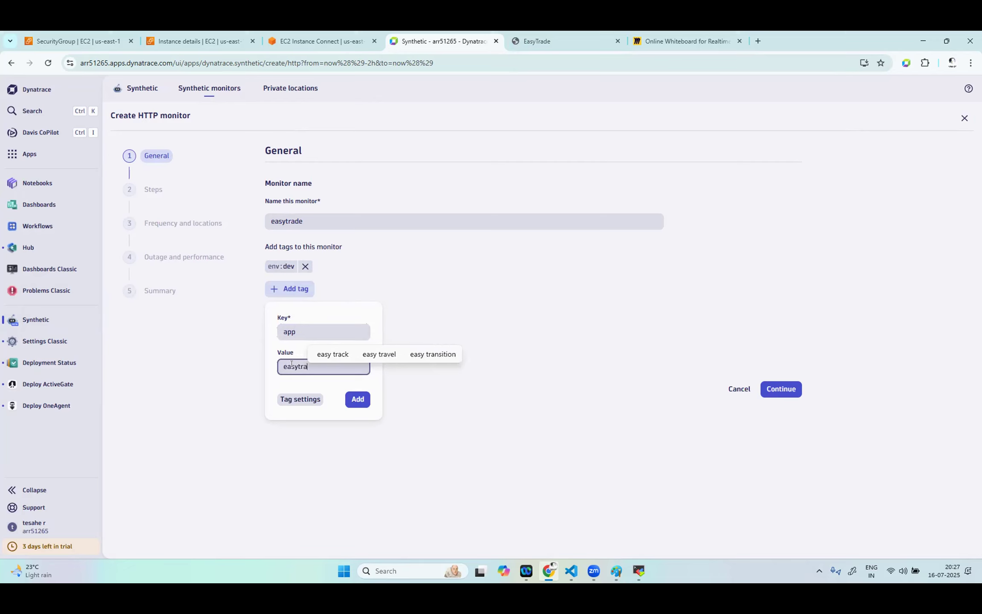
pyautogui.click(356, 400)
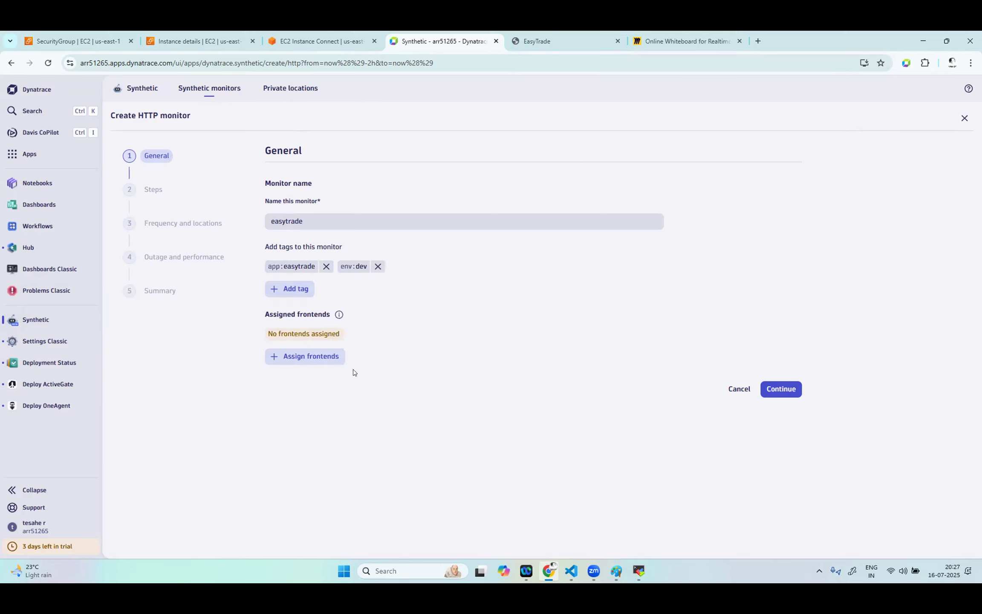
pyautogui.click(782, 388)
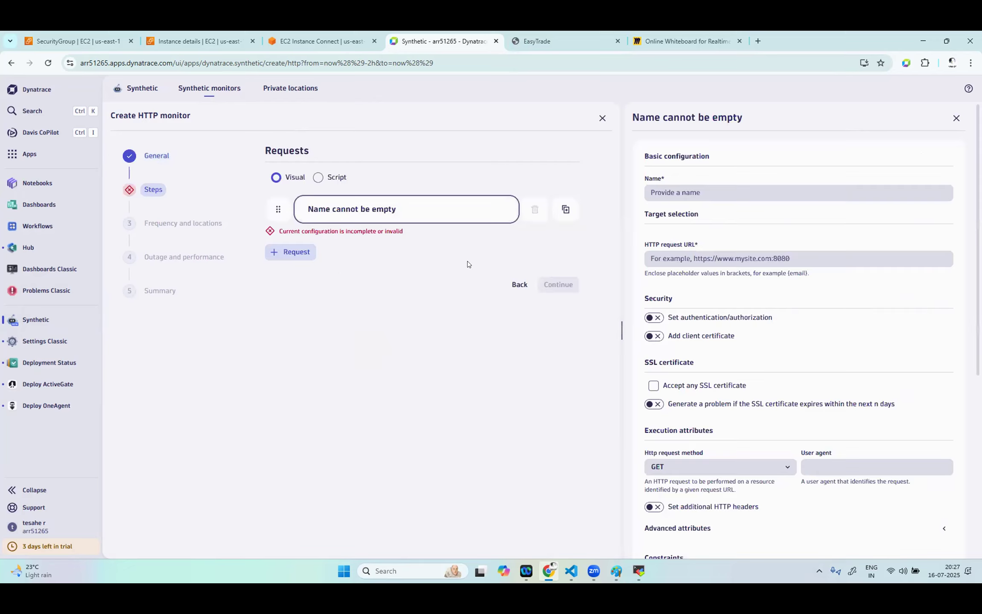
# - Name the HTTP request easytrade Landing page
pyautogui.click(687, 186)
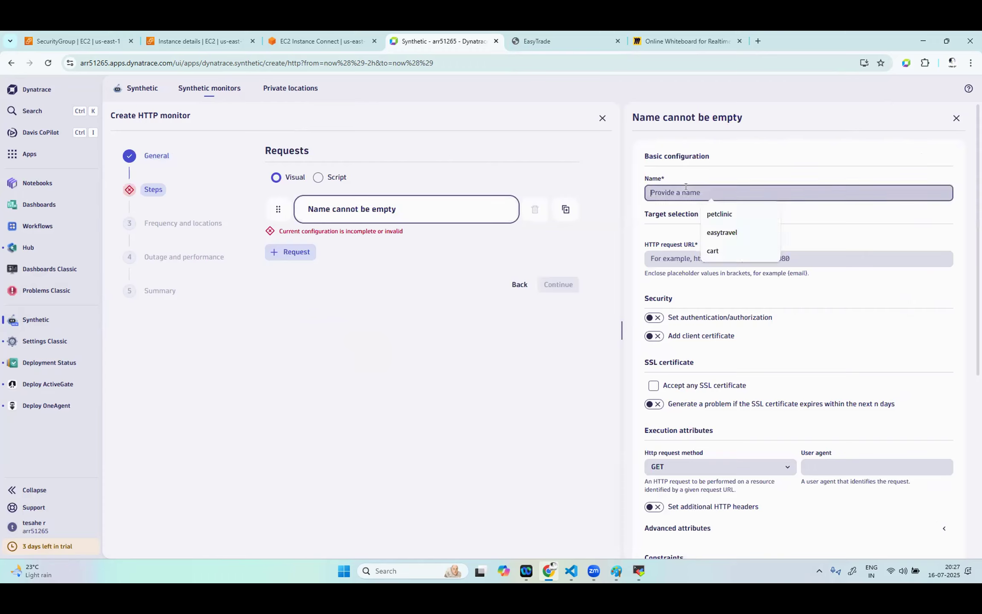
pyautogui.write('e')
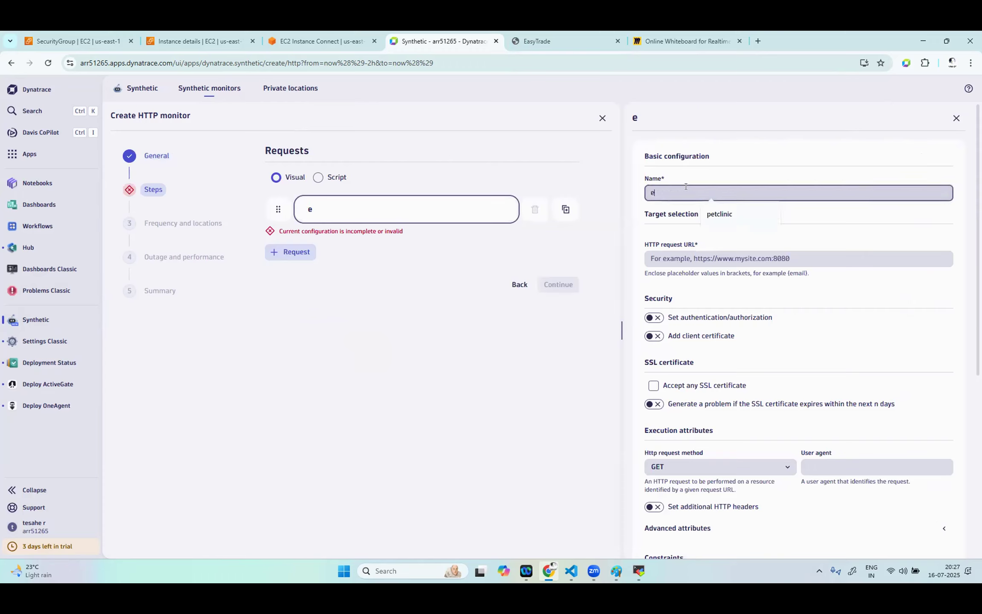
pyautogui.write('asytrade')
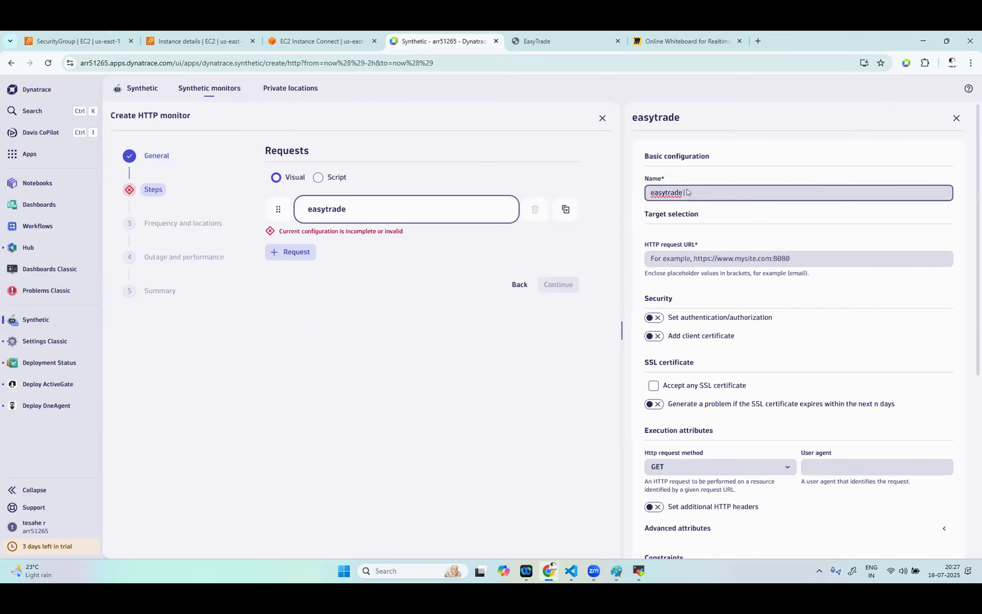
pyautogui.write(' L')
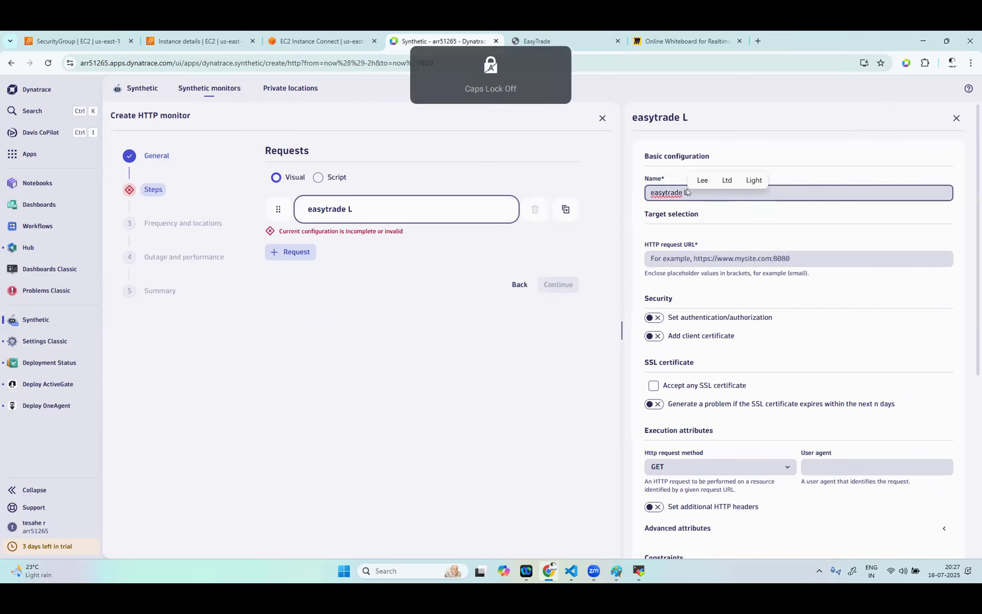
pyautogui.write('anding page')
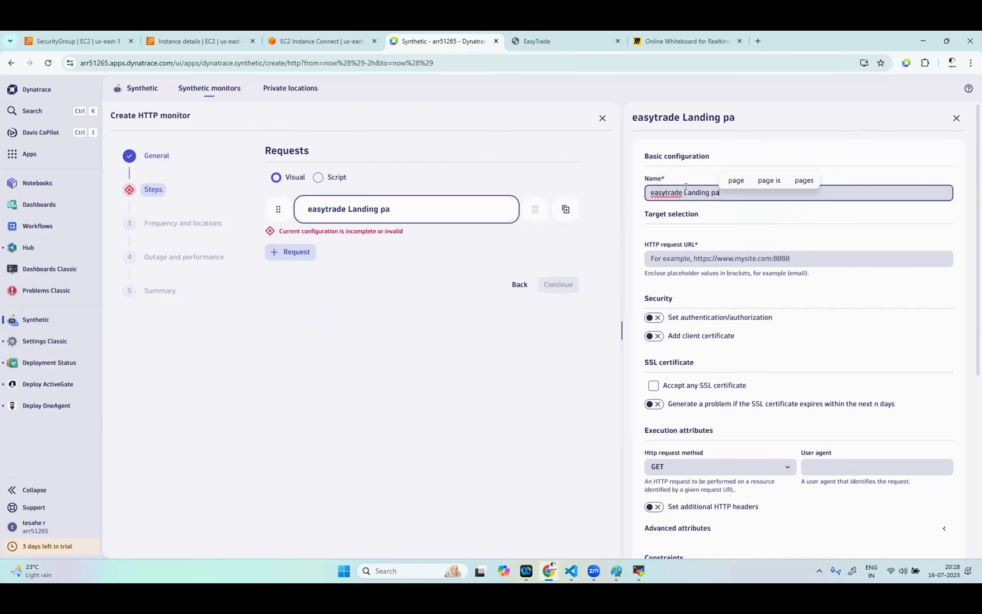
pyautogui.click(692, 258)
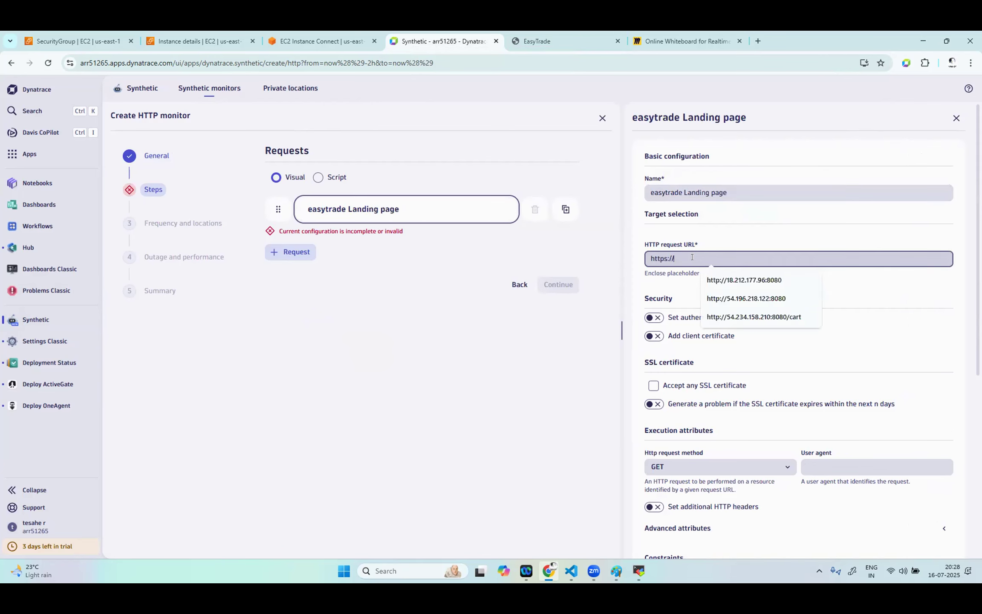
# - Switch to the EasyTrade site and try to load it at 13.218.49.121:8080
pyautogui.click(550, 41)
pyautogui.click(179, 62)
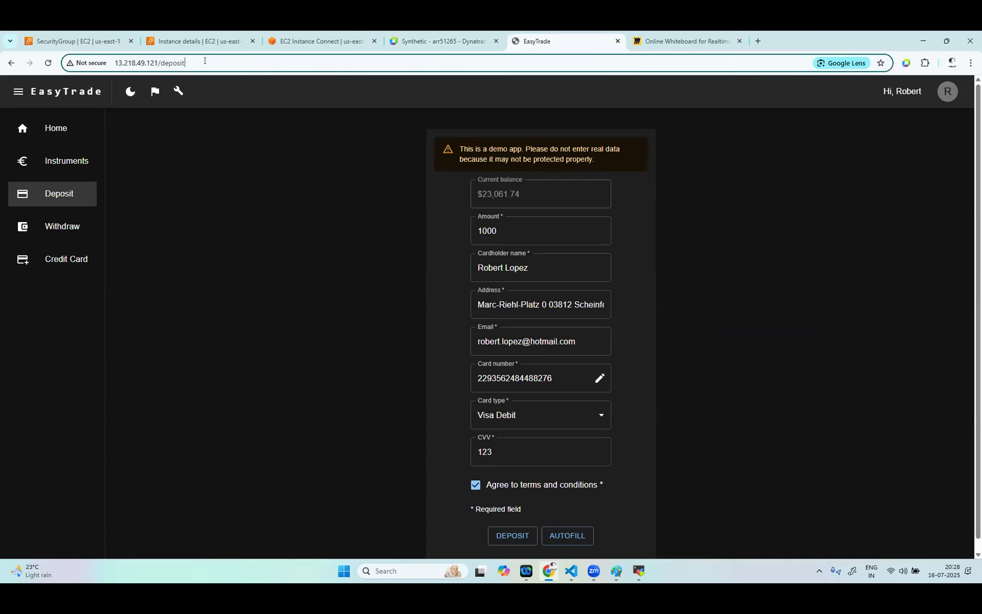
pyautogui.click(155, 60)
pyautogui.moveTo(156, 62); pyautogui.dragTo(275, 62)
pyautogui.press('BackSpace')
pyautogui.write(':8080')
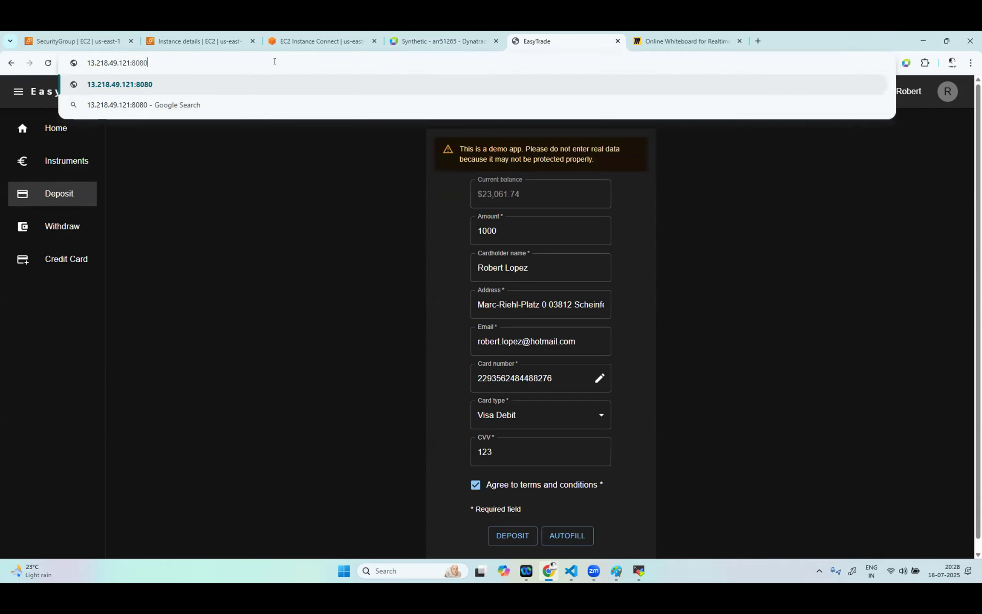
pyautogui.press('Return')
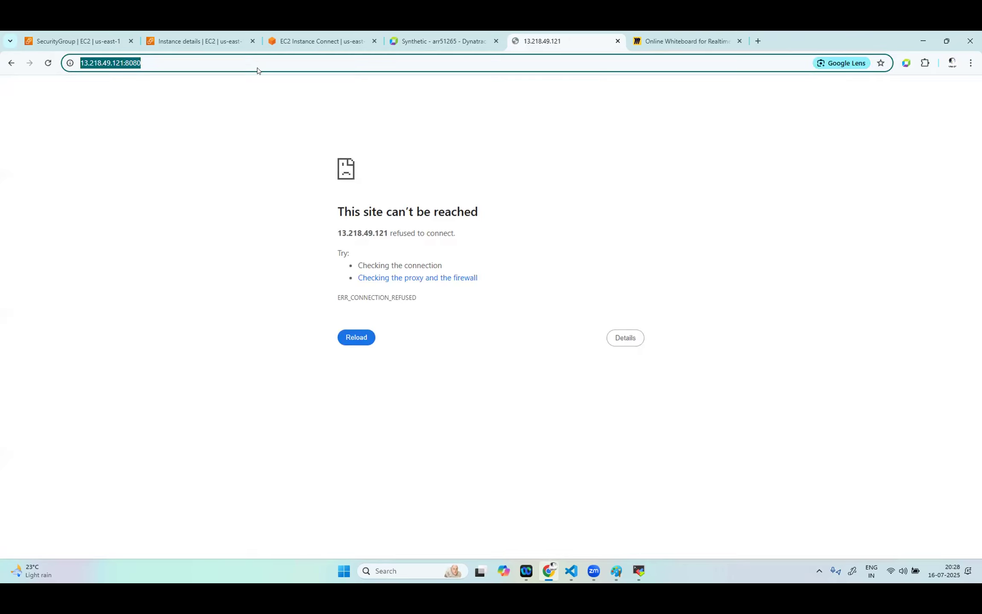
# - Load the EasyTrade site at 13.218.49.121 without the port number
pyautogui.click(257, 67)
pyautogui.press('BackSpace')
pyautogui.press('BackSpace')
pyautogui.press('BackSpace')
pyautogui.press('BackSpace')
pyautogui.press('BackSpace')
pyautogui.press('Return')
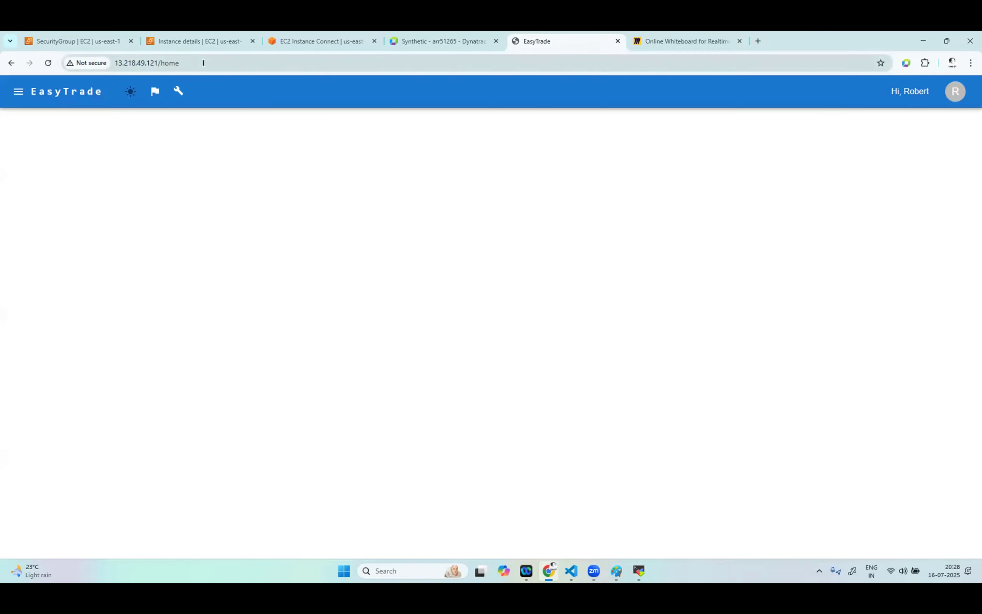
pyautogui.click(203, 62)
pyautogui.hotkey('ctrl', 'c')
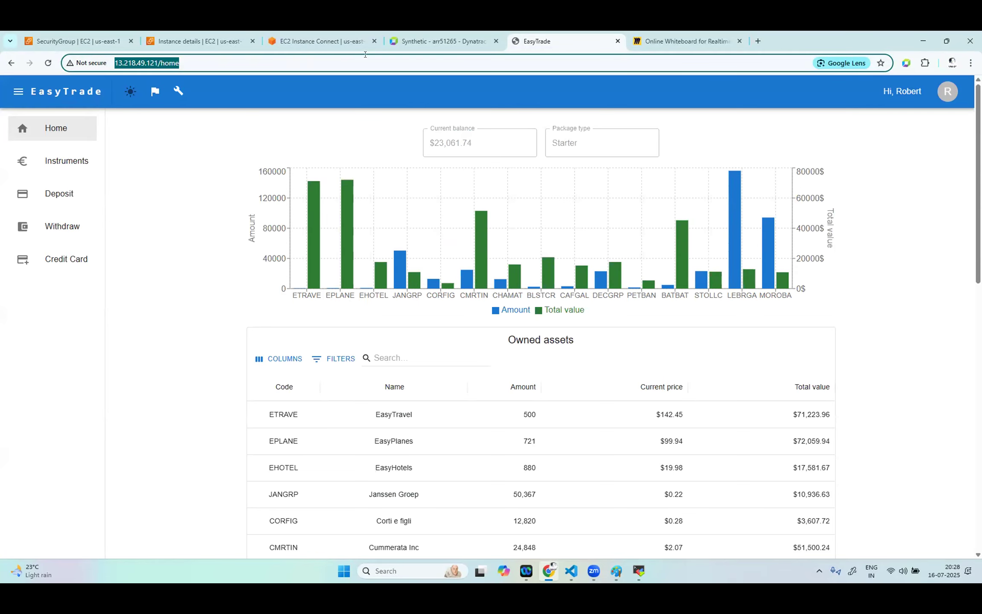
pyautogui.click(428, 40)
pyautogui.hotkey('ctrl', 'a')
pyautogui.hotkey('ctrl', 'v')
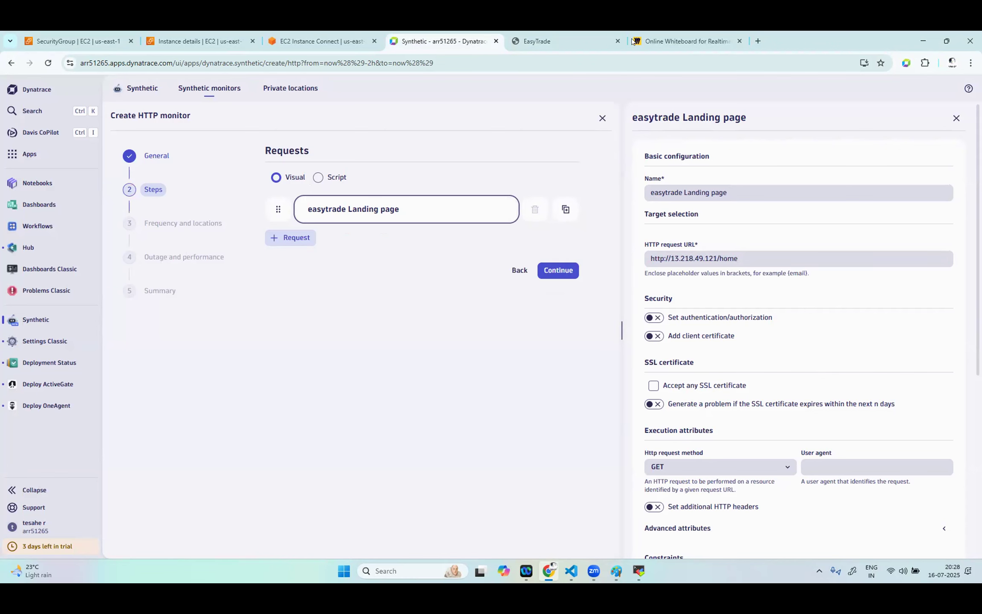
# - Check the connection security information of the EasyTrade site and return to the monitor configuration in Dynatrace
pyautogui.click(556, 41)
pyautogui.click(91, 64)
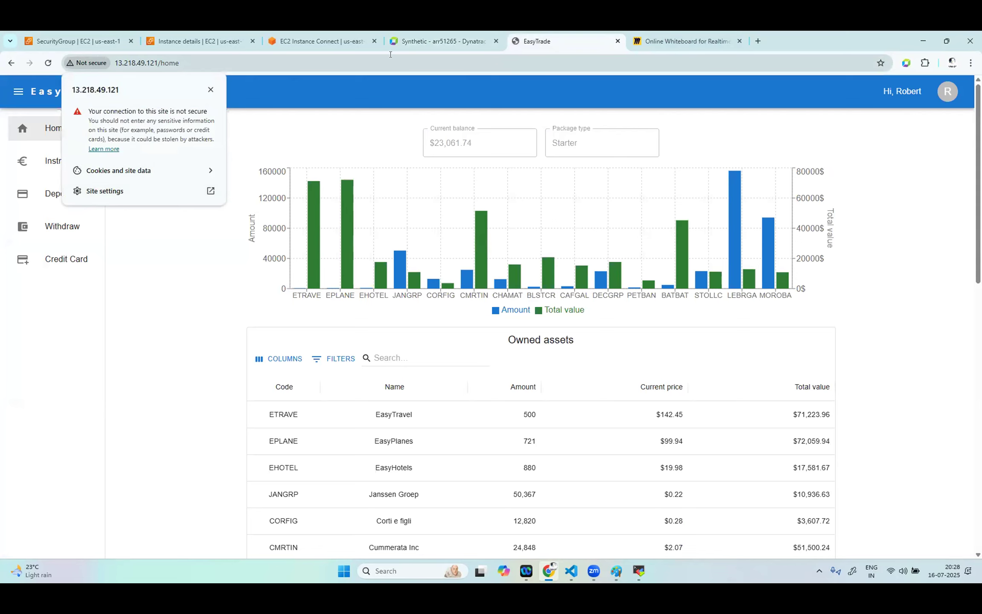
pyautogui.click(427, 41)
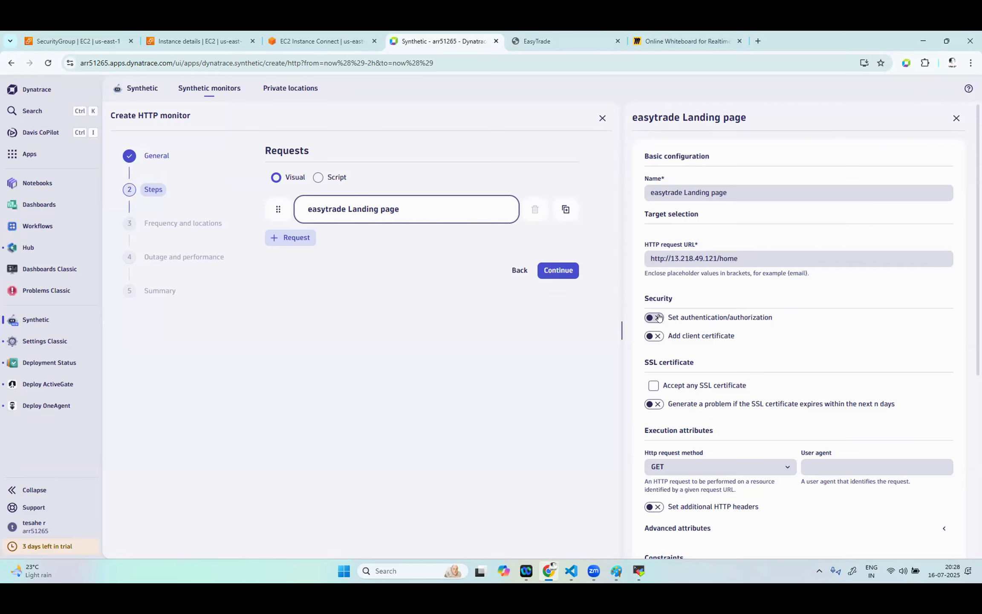
# - Review the request's client certificate option, response status constraint and performance threshold settings
pyautogui.click(658, 339)
pyautogui.click(658, 339)
pyautogui.scroll(-5, 733, 423)
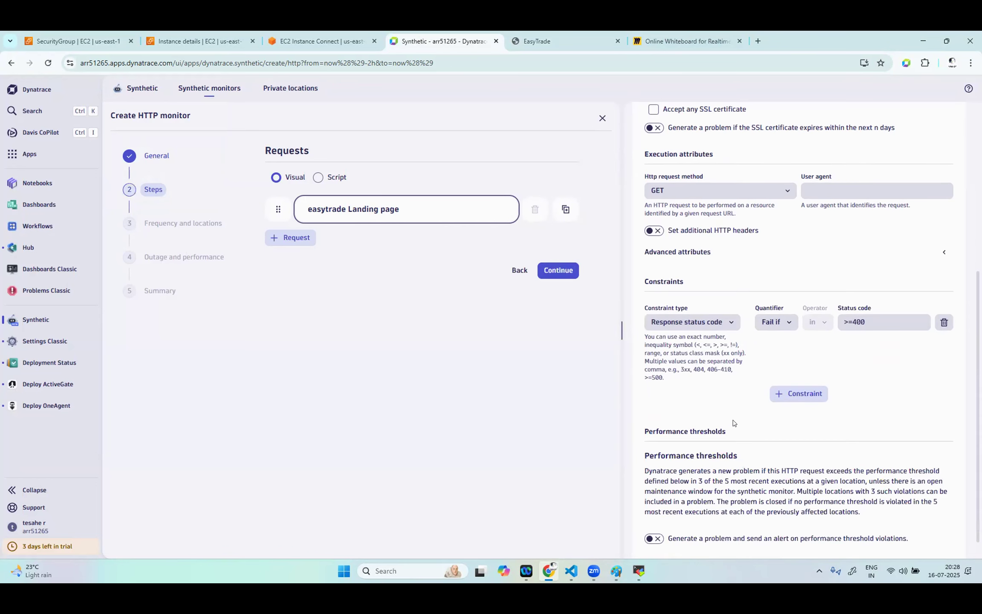
pyautogui.scroll(-1, 734, 423)
pyautogui.scroll(3, 733, 423)
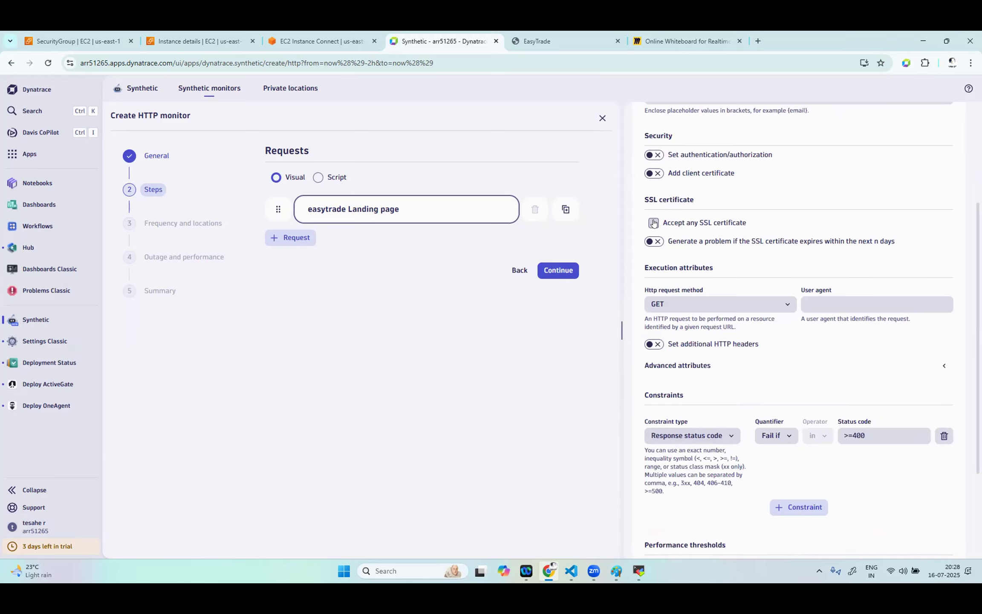
# - Try out accepting any SSL certificate and the 30-day certificate expiry problem, and turn both options off again
pyautogui.click(654, 224)
pyautogui.click(659, 240)
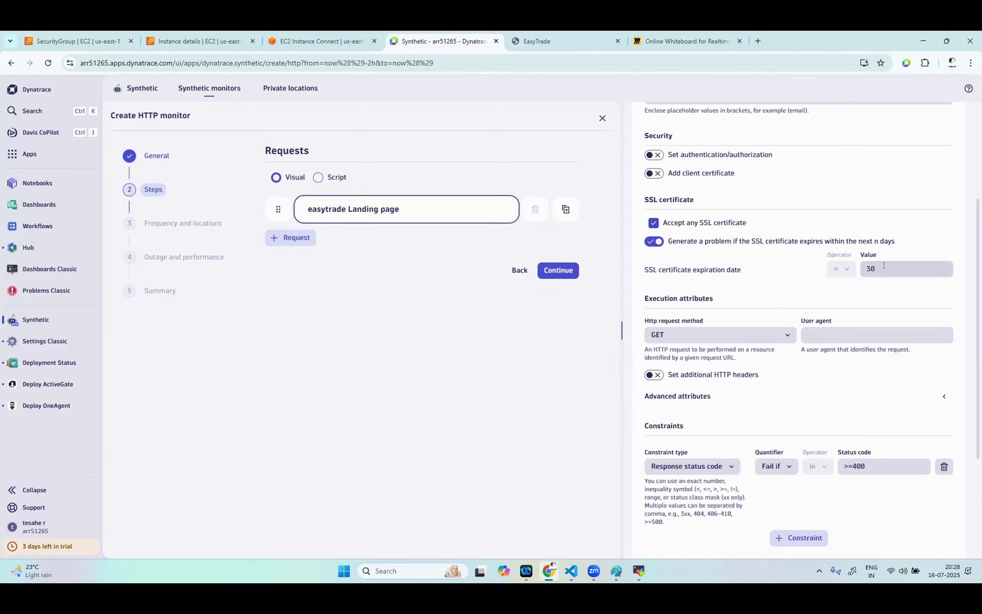
pyautogui.click(542, 44)
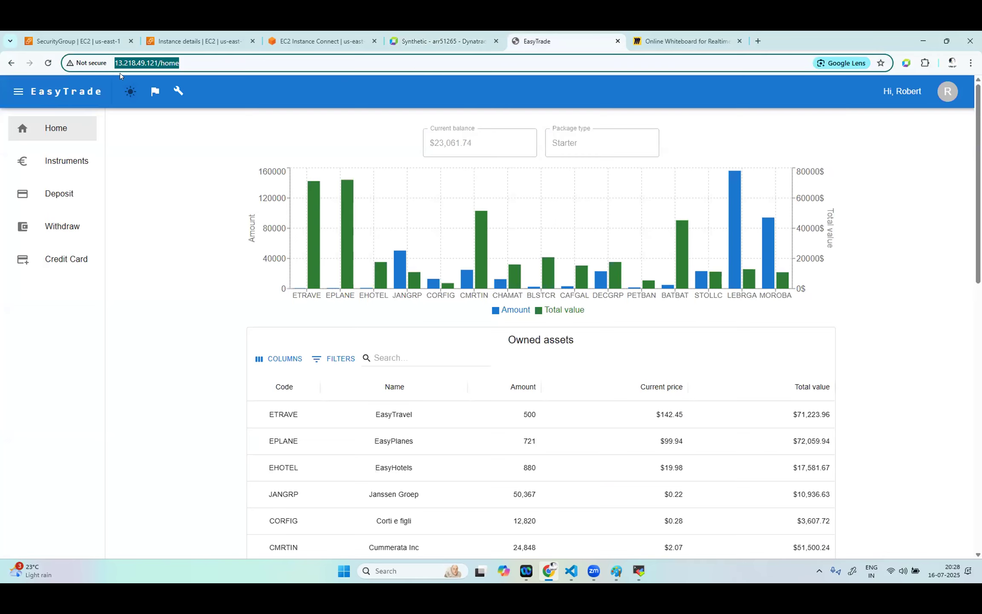
pyautogui.click(437, 45)
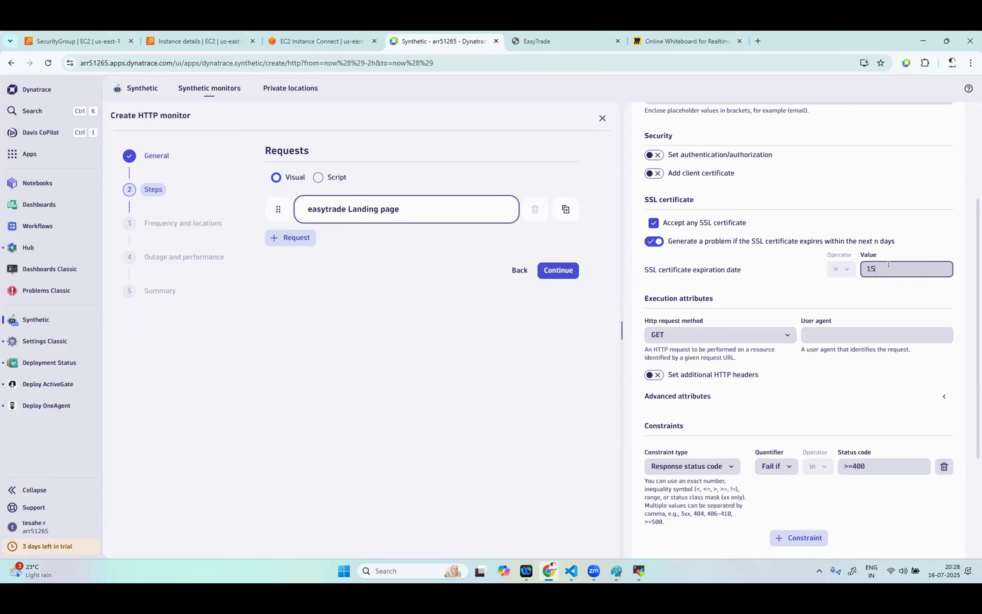
pyautogui.write('30')
pyautogui.click(652, 223)
pyautogui.click(655, 240)
pyautogui.scroll(3, 741, 258)
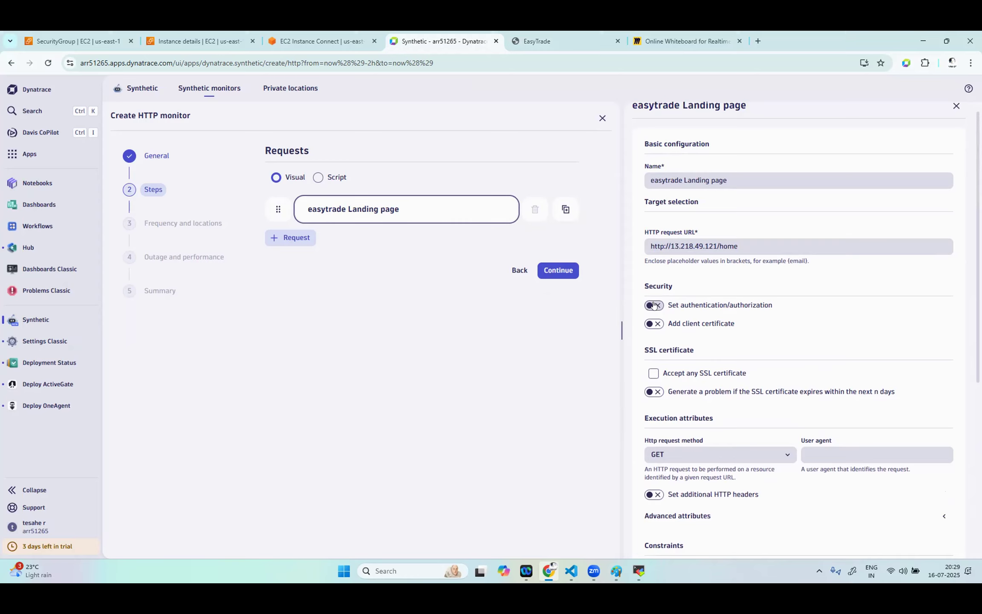
# - Try out authentication for the request, examine the available authentication types, and turn it off again
pyautogui.click(654, 306)
pyautogui.click(663, 334)
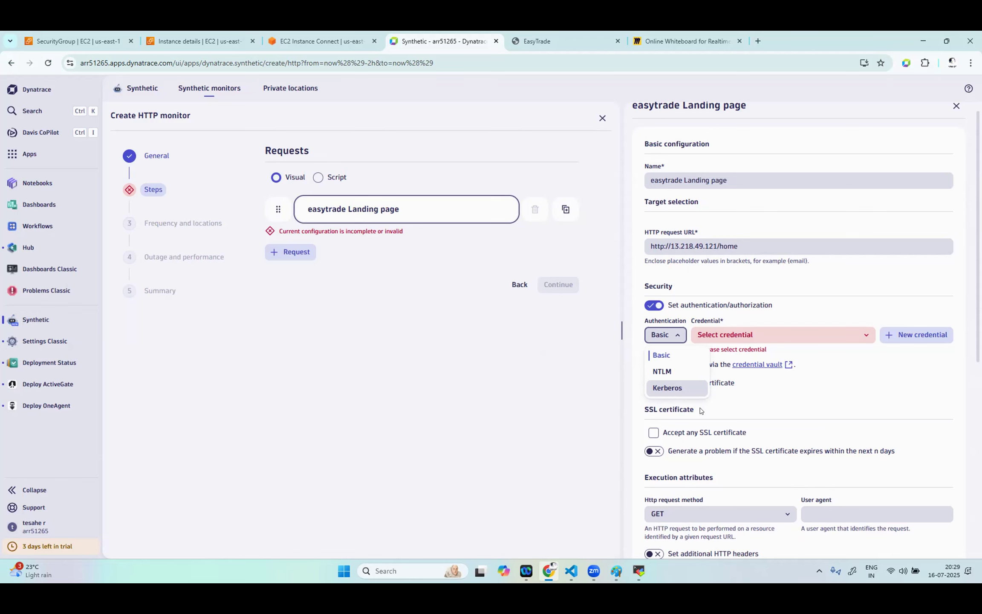
pyautogui.click(573, 40)
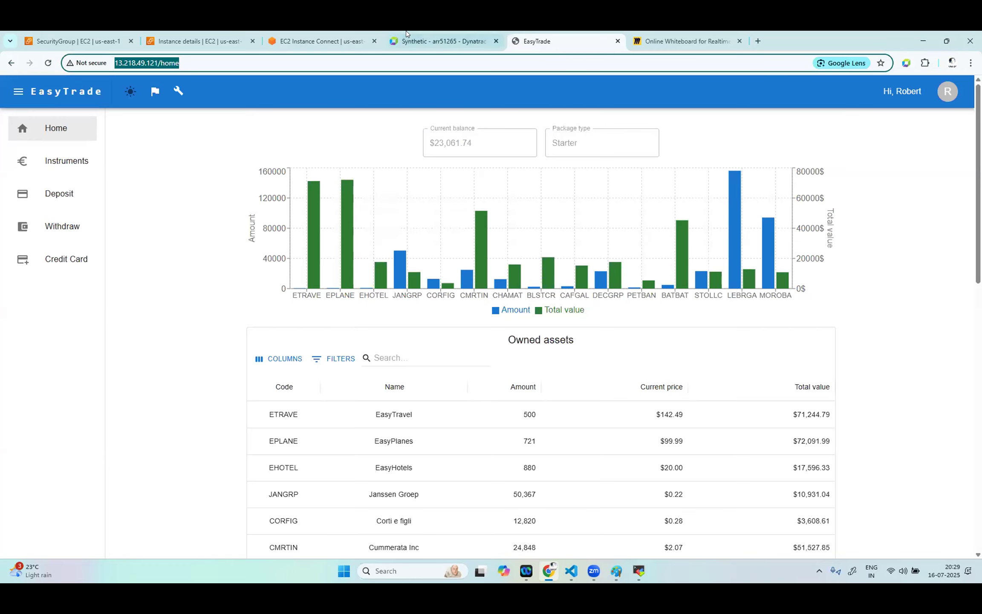
pyautogui.click(443, 40)
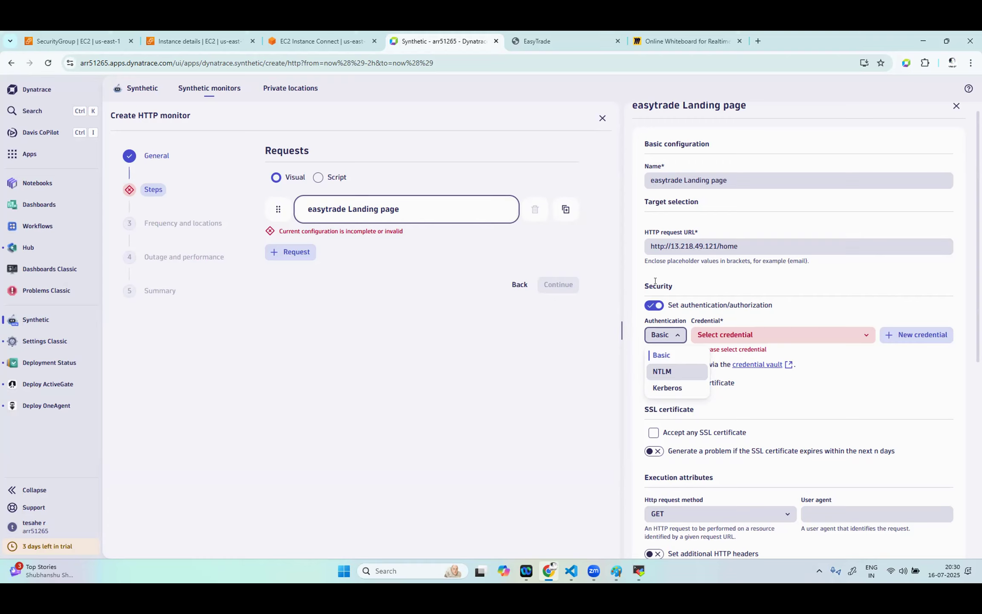
pyautogui.click(685, 306)
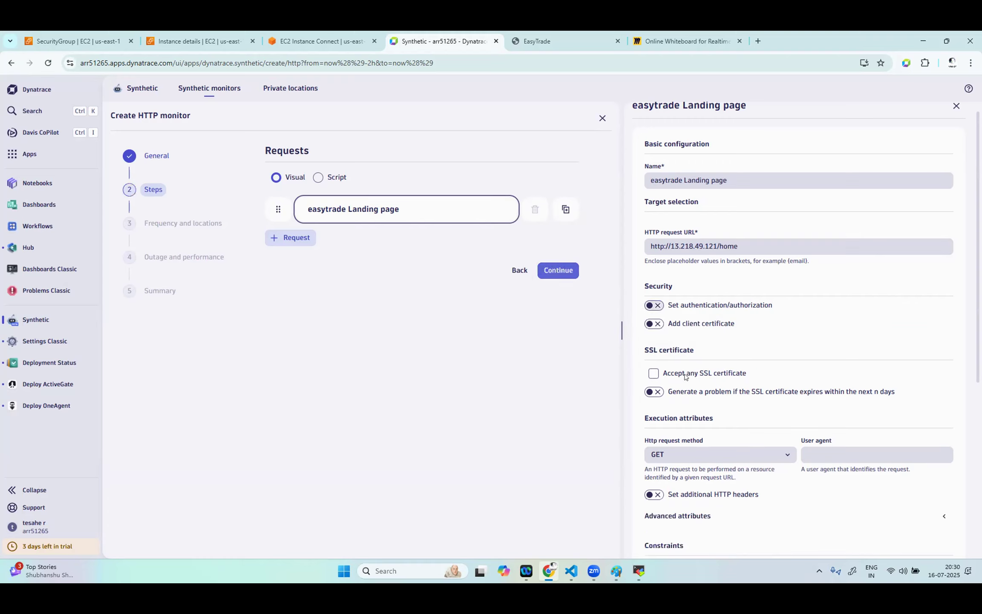
# - Accept any SSL certificate and generate a problem if the certificate expires within the next 30 days
pyautogui.click(652, 373)
pyautogui.click(655, 392)
pyautogui.scroll(-4, 757, 428)
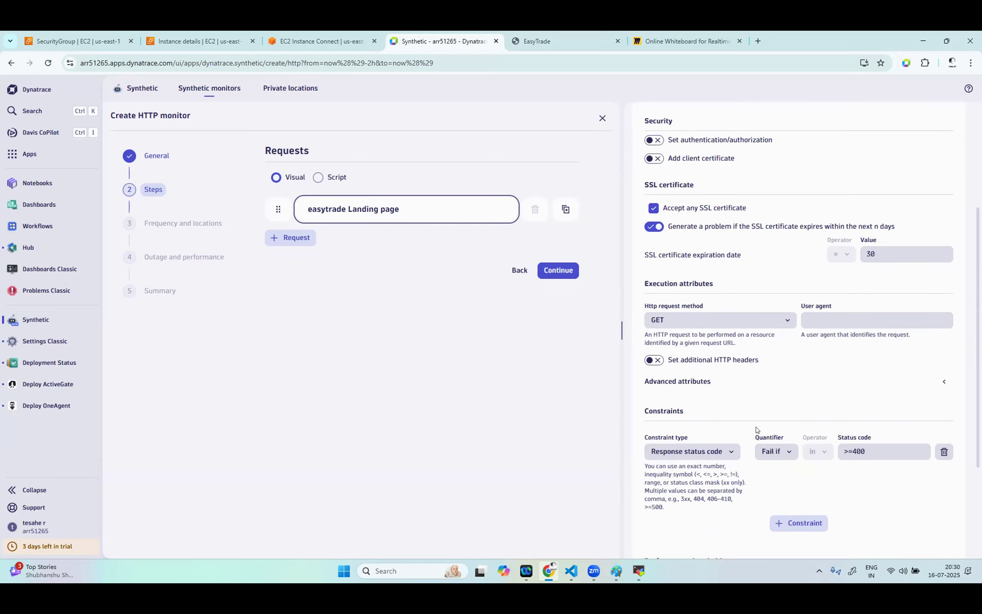
# - Enable problem generation and alerting on performance threshold violations with a threshold of 10 seconds
pyautogui.scroll(-3, 757, 428)
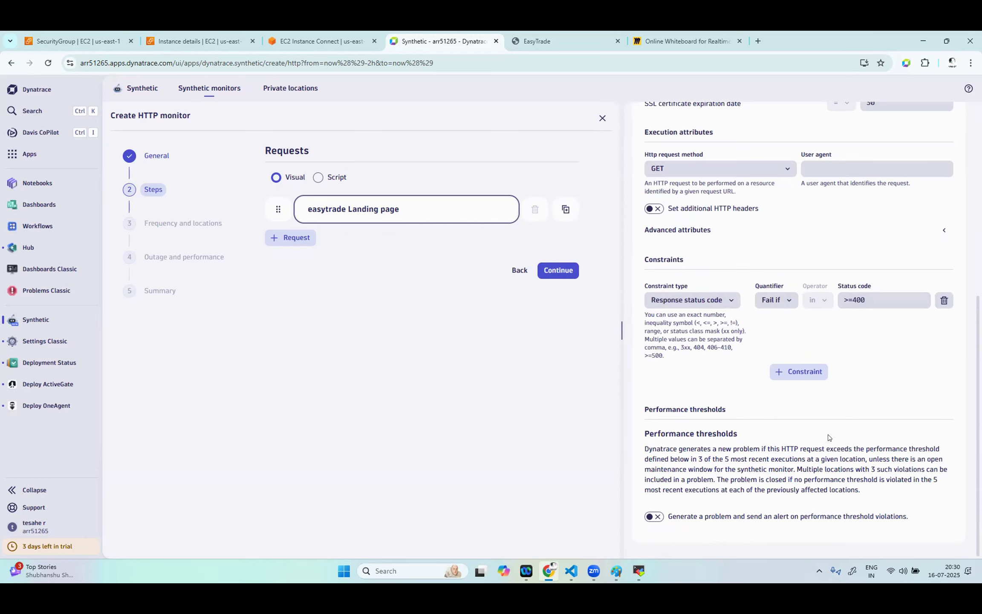
pyautogui.click(691, 514)
pyautogui.scroll(-1, 839, 497)
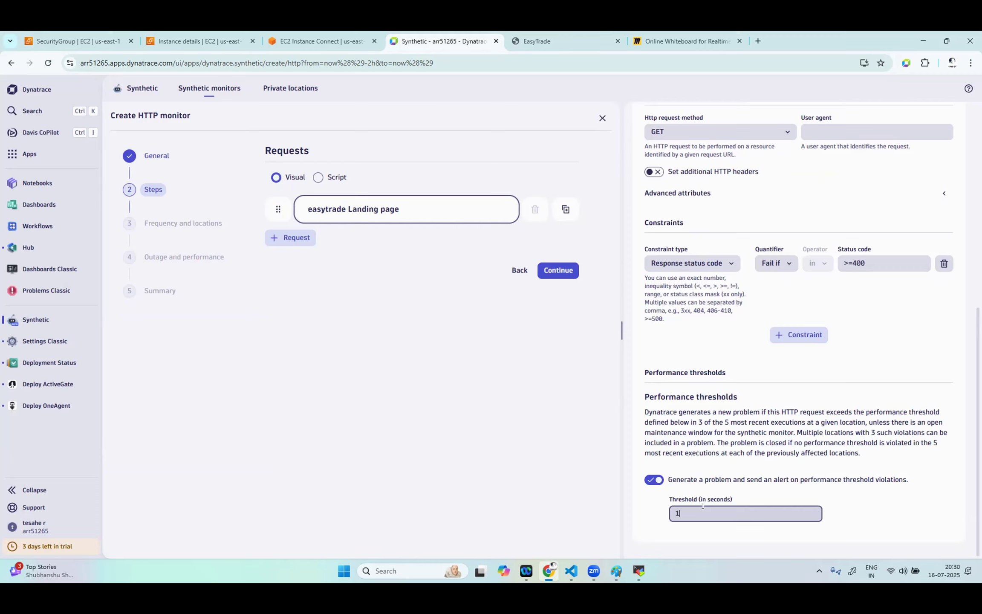
pyautogui.write('0')
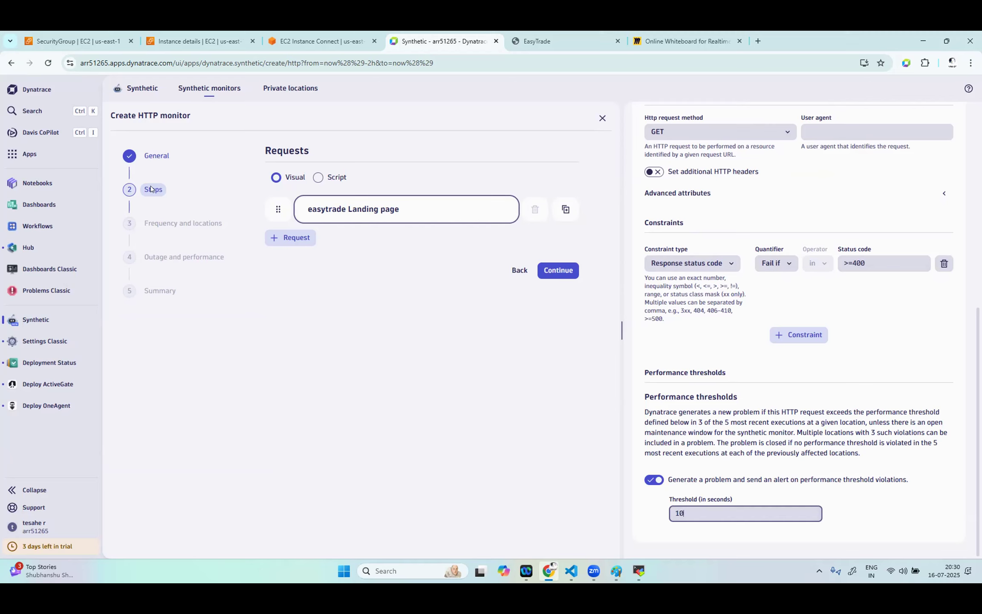
# - Go to the frequency and locations settings and choose a monitor frequency of 1 min
pyautogui.click(170, 226)
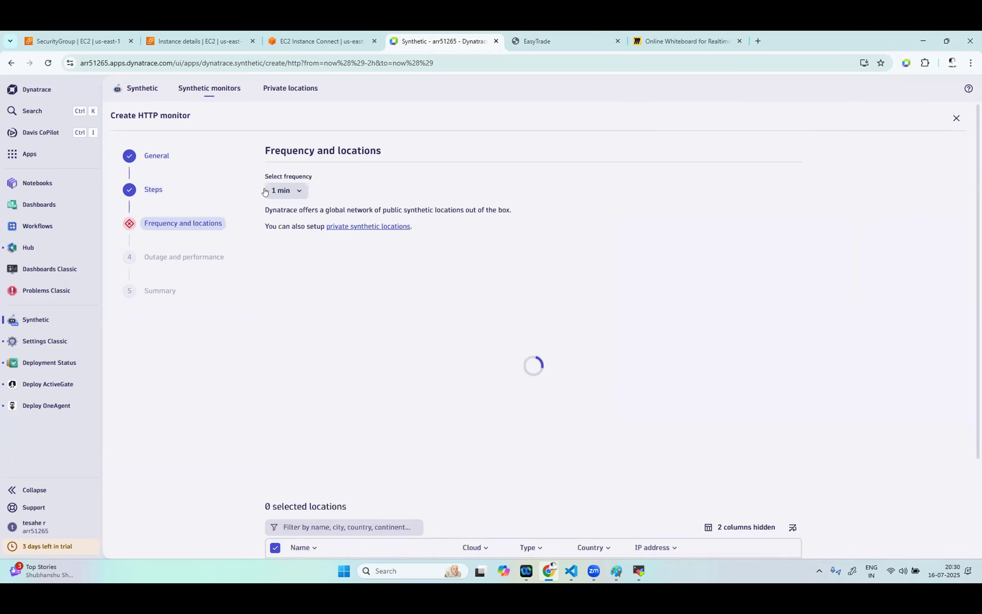
pyautogui.click(291, 192)
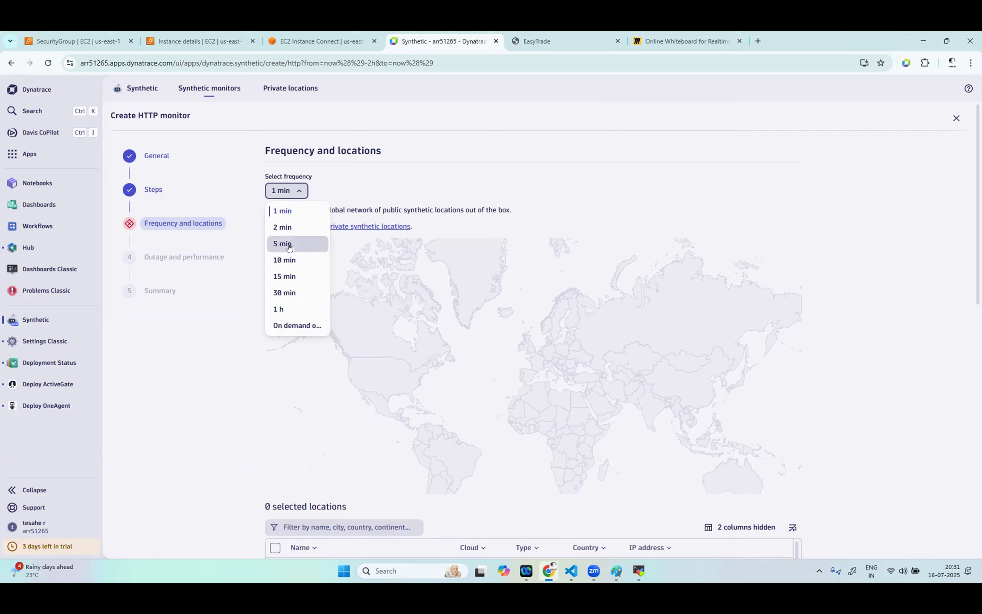
pyautogui.click(287, 212)
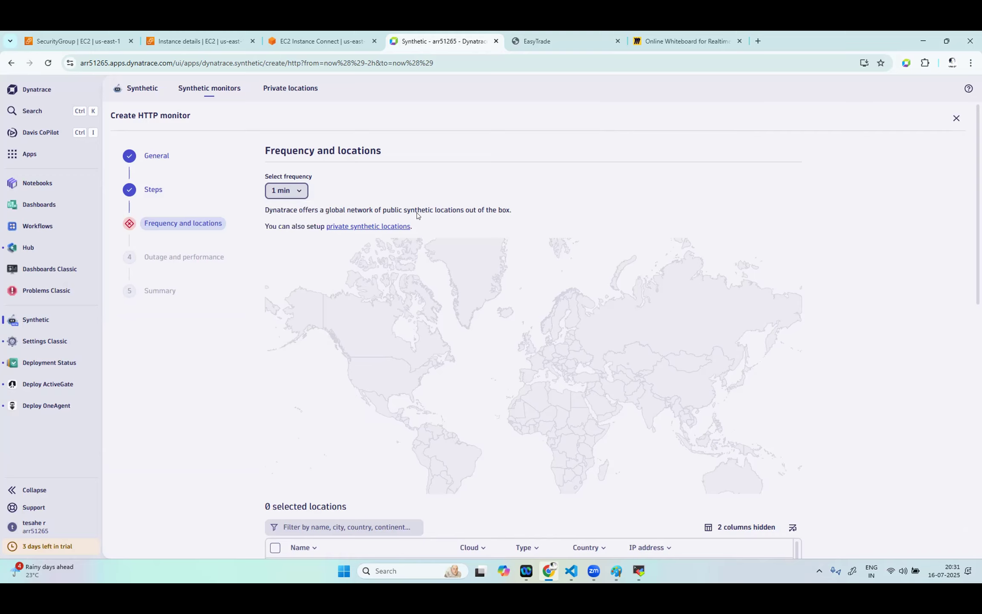
# - Show 100 rows per page in the list of available synthetic locations
pyautogui.scroll(-5, 417, 216)
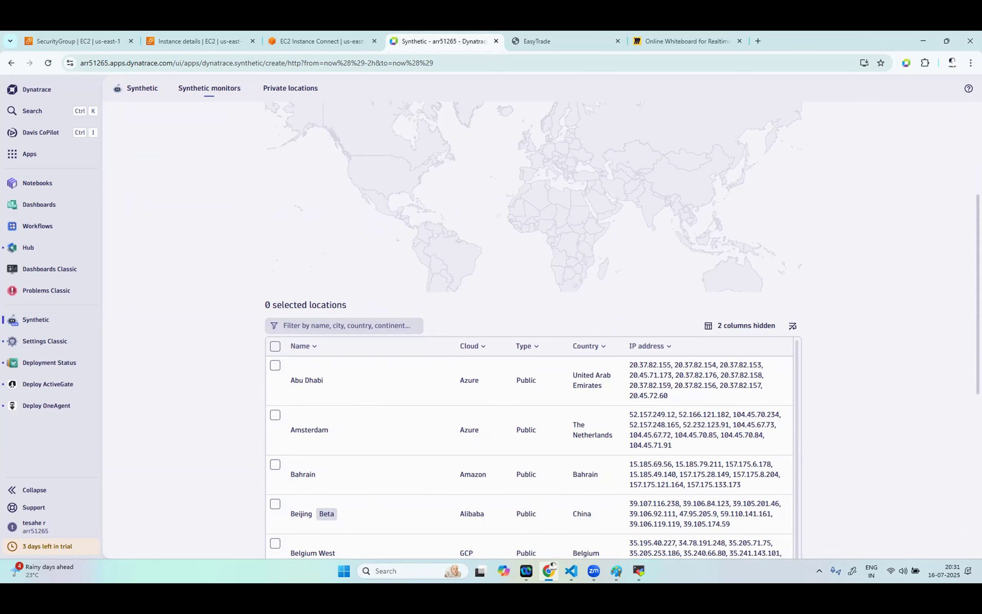
pyautogui.scroll(-7, 529, 331)
pyautogui.scroll(-1, 529, 331)
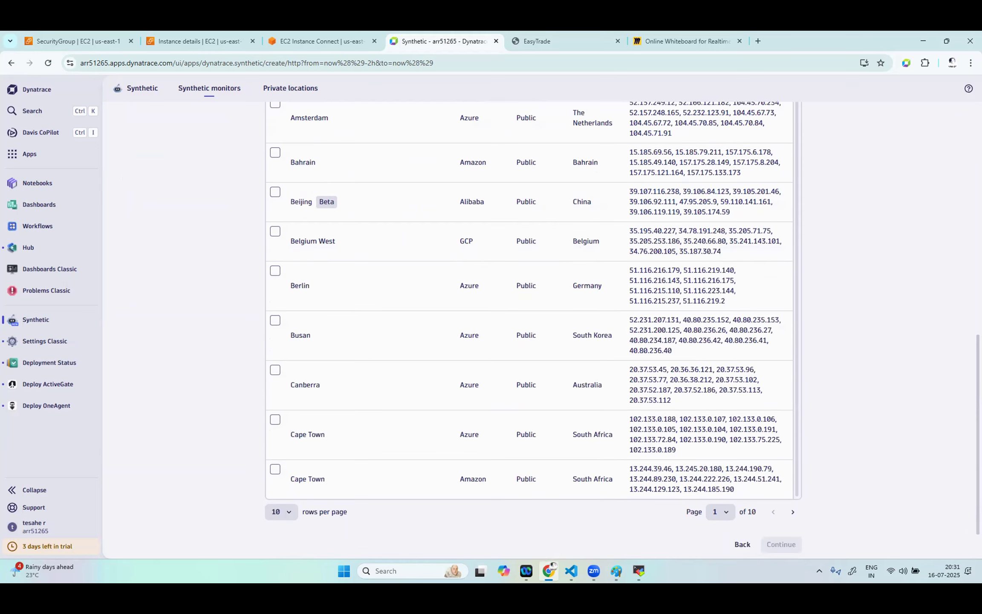
pyautogui.click(282, 512)
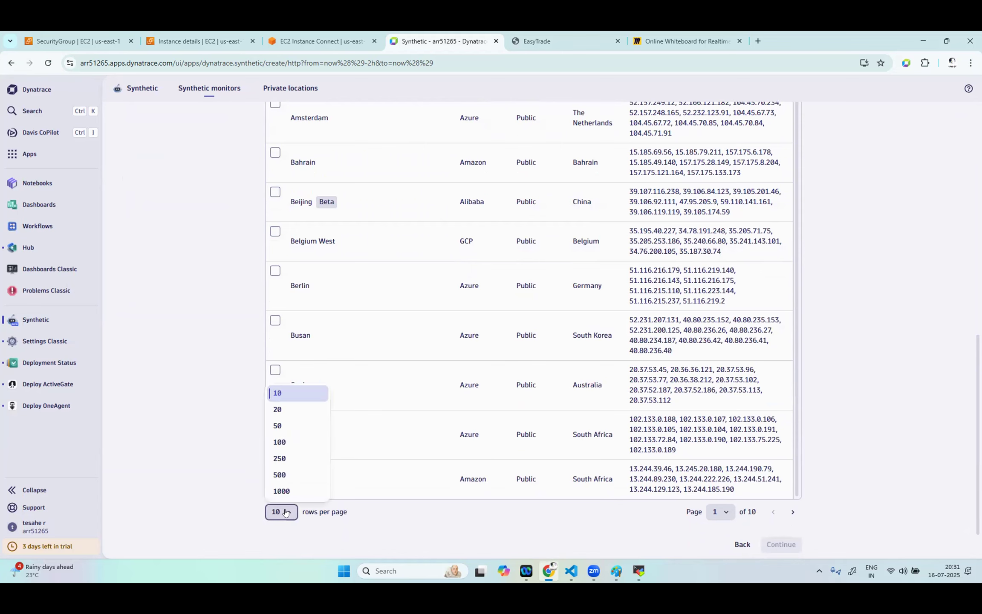
pyautogui.click(281, 442)
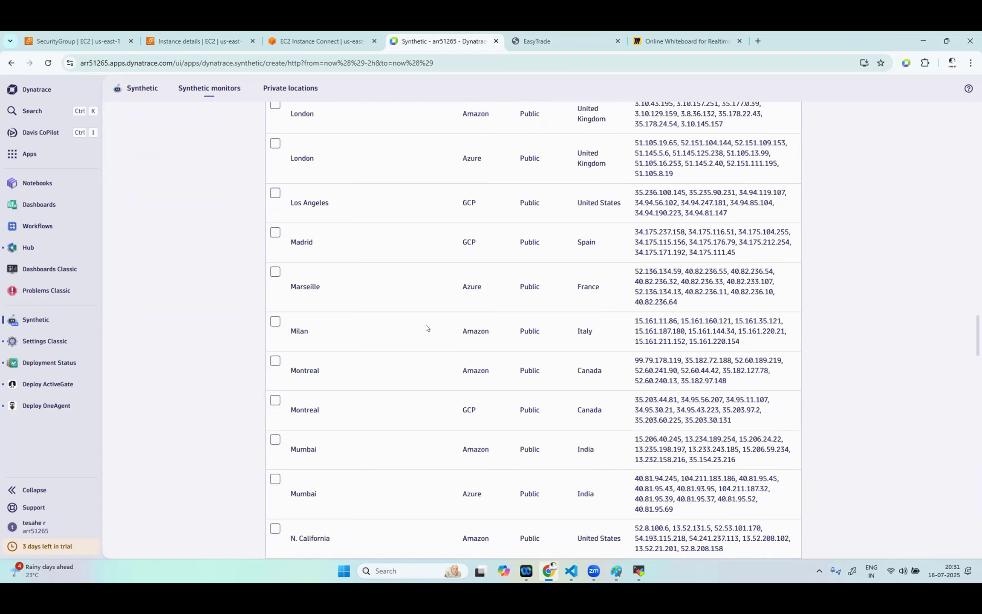
# - Look through the public locations with their cloud providers and countries, and check the EasyTrade application page
pyautogui.scroll(-8, 410, 304)
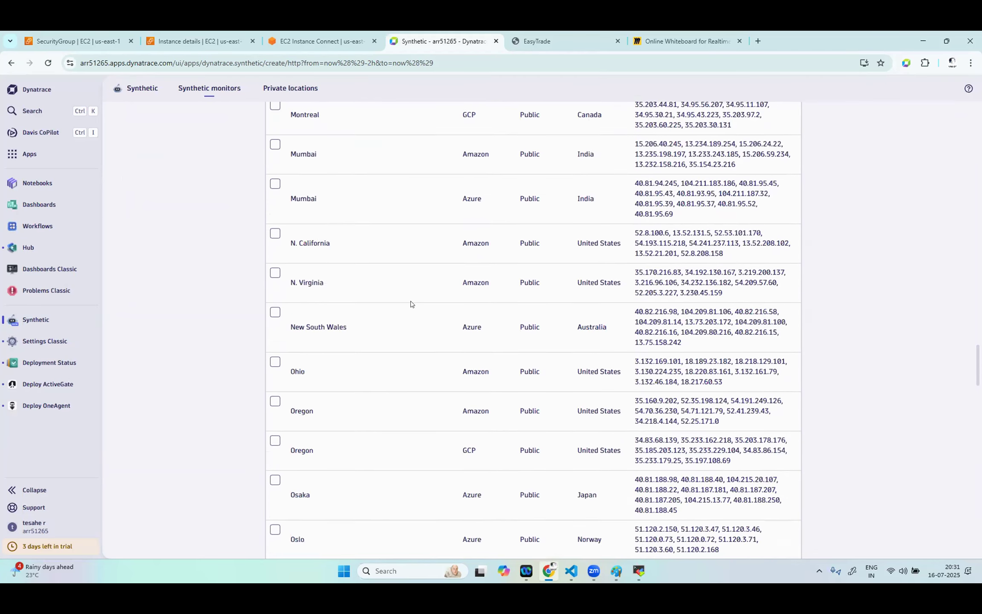
pyautogui.scroll(-10, 411, 305)
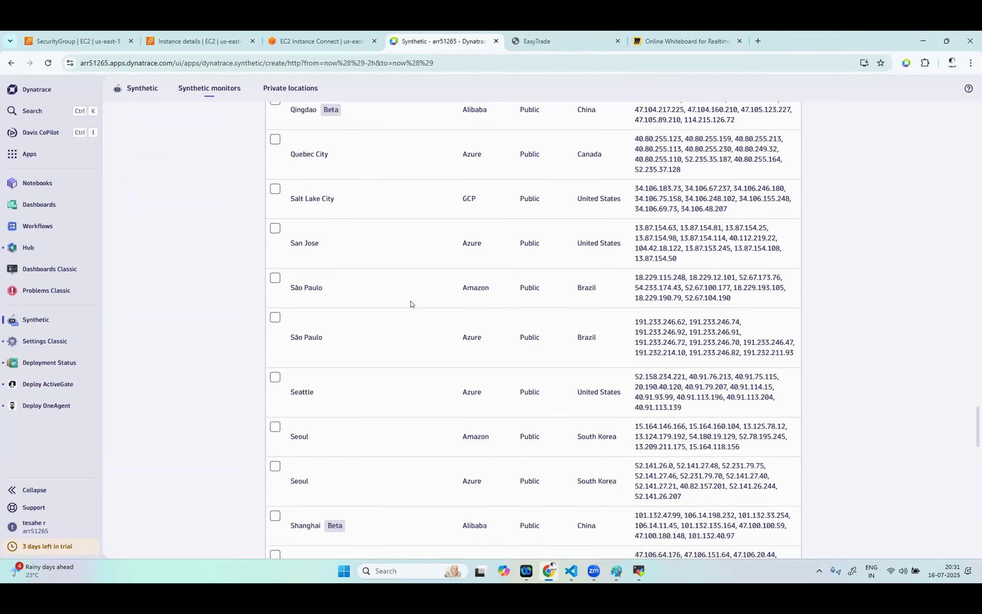
pyautogui.scroll(-5, 411, 304)
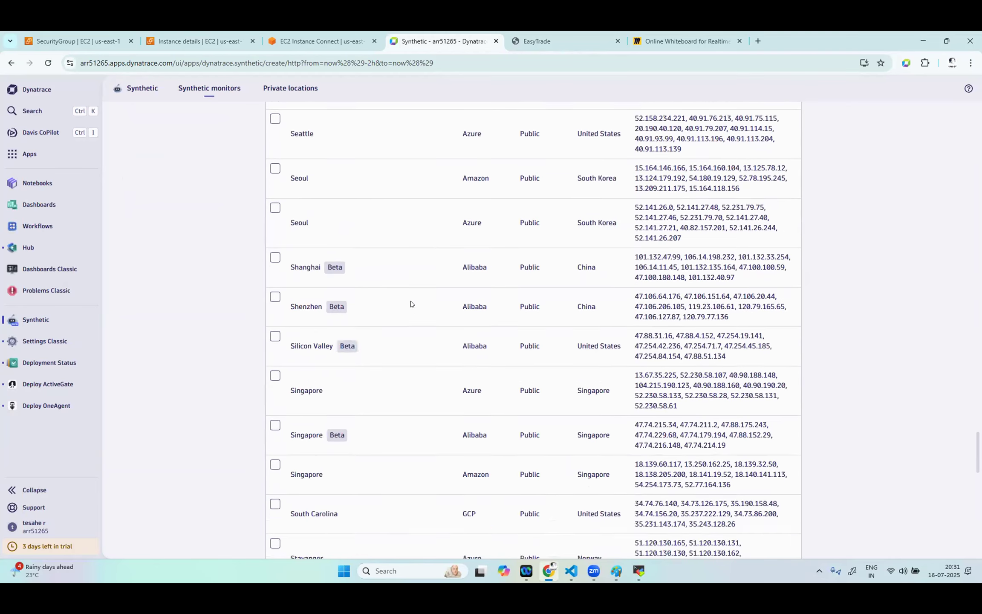
pyautogui.scroll(-2, 410, 304)
pyautogui.scroll(20, 411, 304)
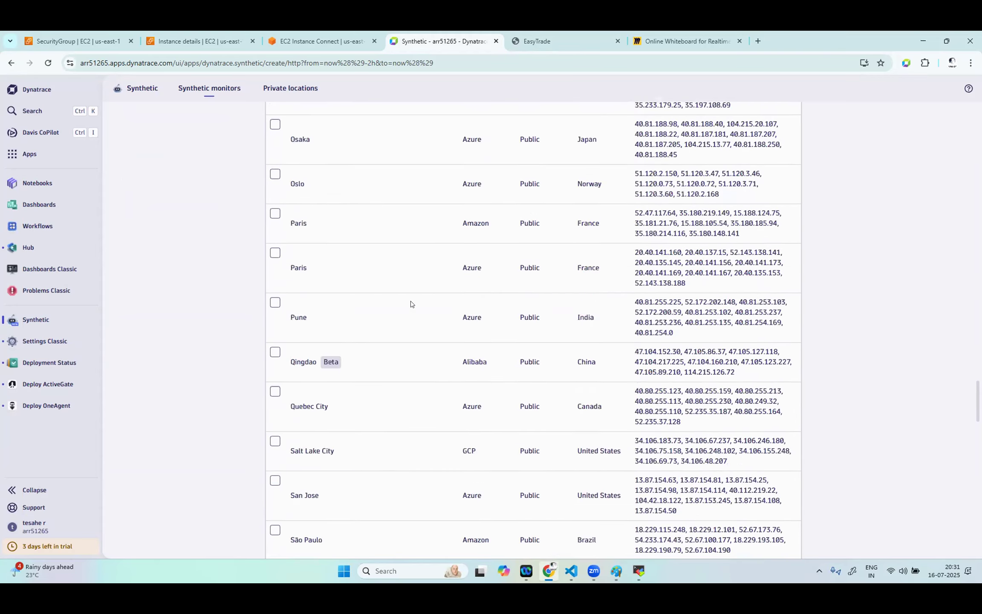
pyautogui.scroll(3, 411, 304)
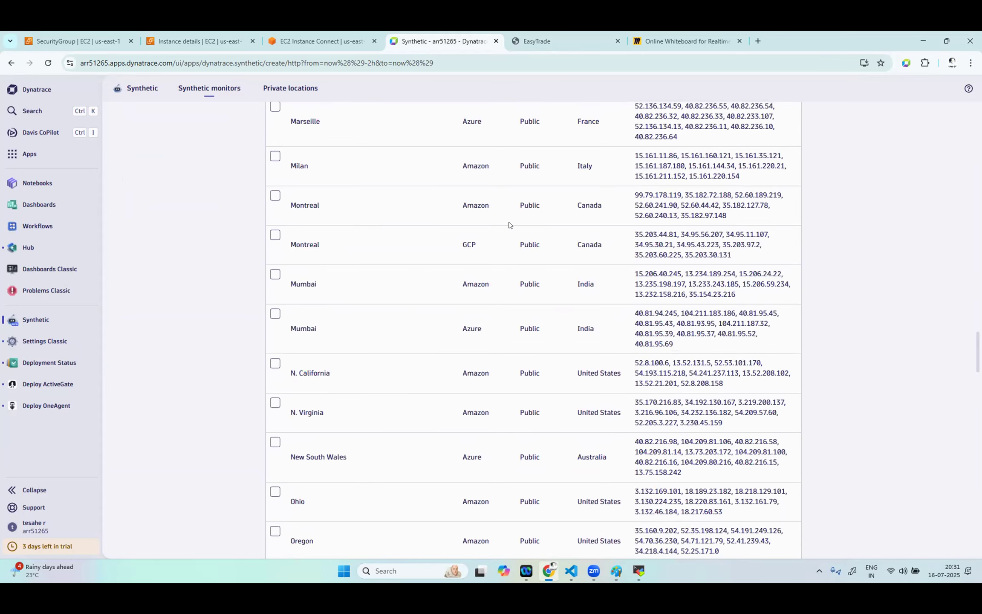
pyautogui.scroll(3, 508, 225)
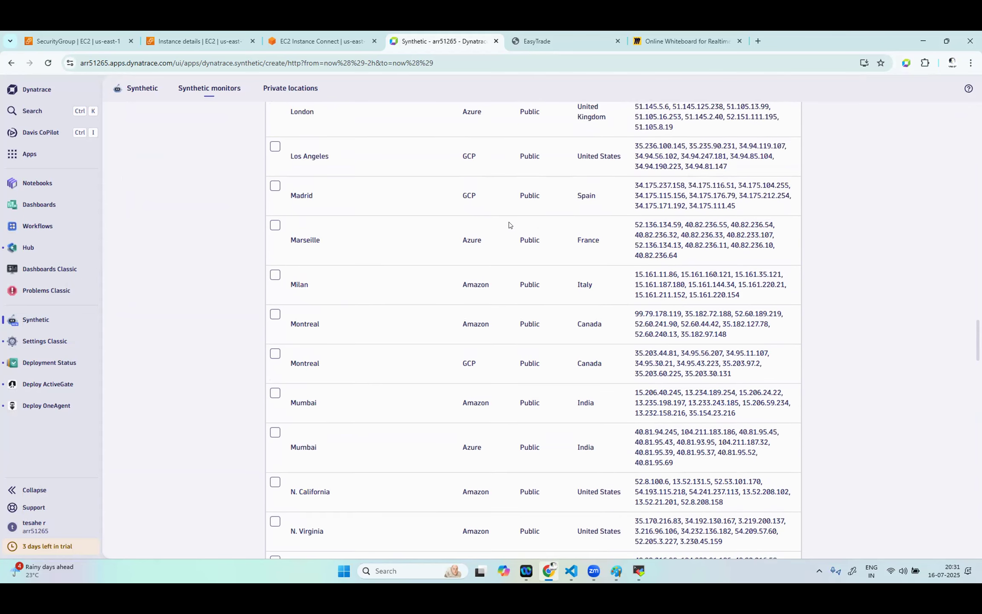
pyautogui.scroll(12, 509, 224)
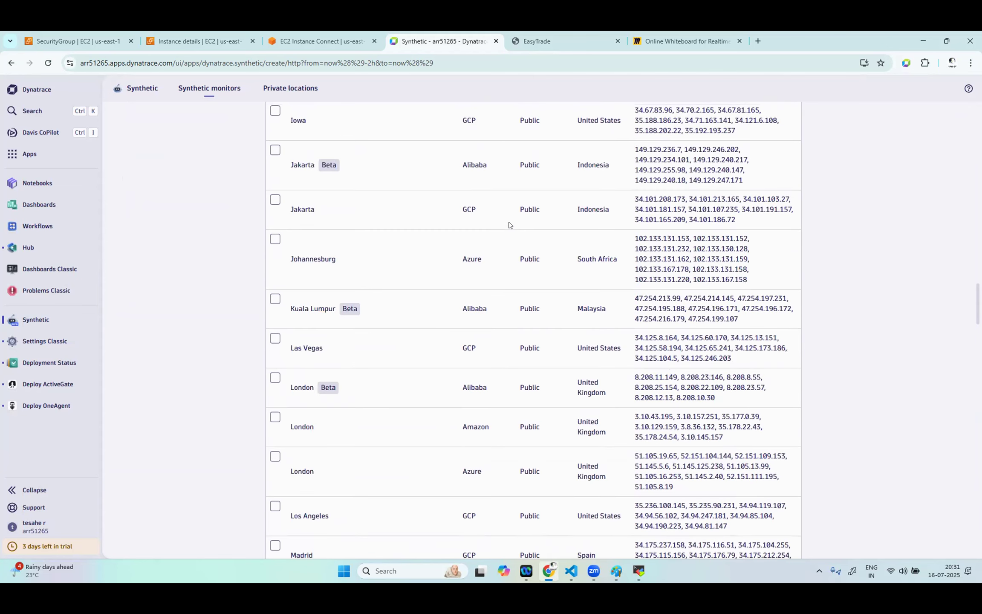
pyautogui.scroll(12, 508, 224)
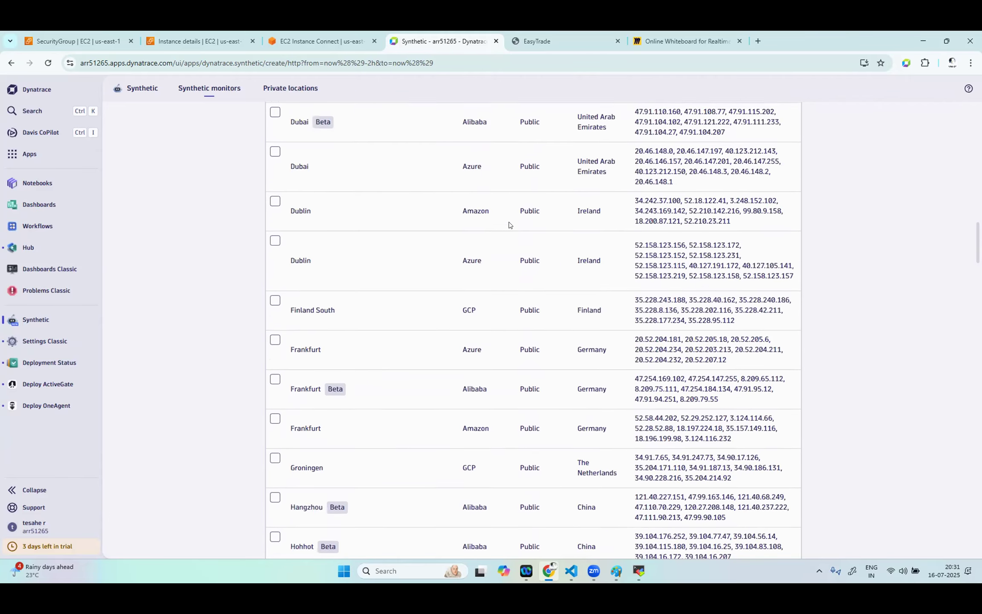
pyautogui.scroll(10, 509, 225)
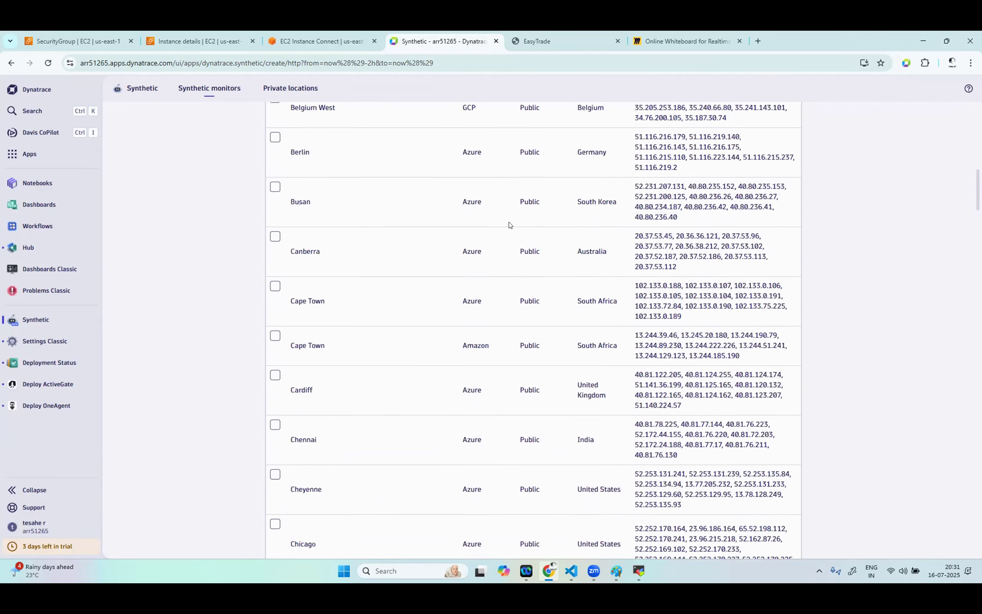
pyautogui.scroll(6, 509, 225)
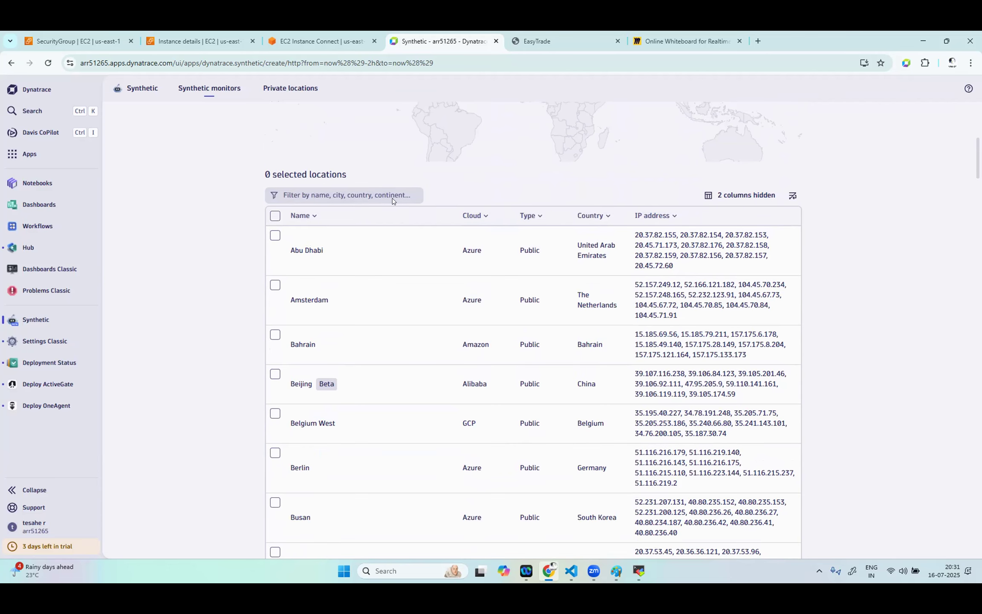
pyautogui.click(551, 41)
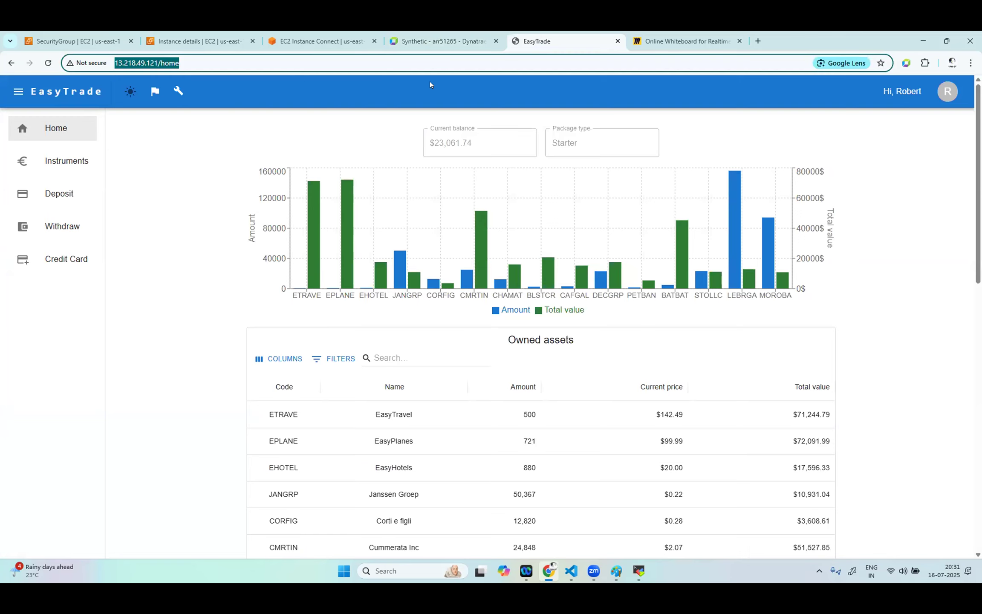
pyautogui.click(452, 39)
# - Filter the locations by "private" and select the private location IN-BLR for the monitor
pyautogui.click(327, 192)
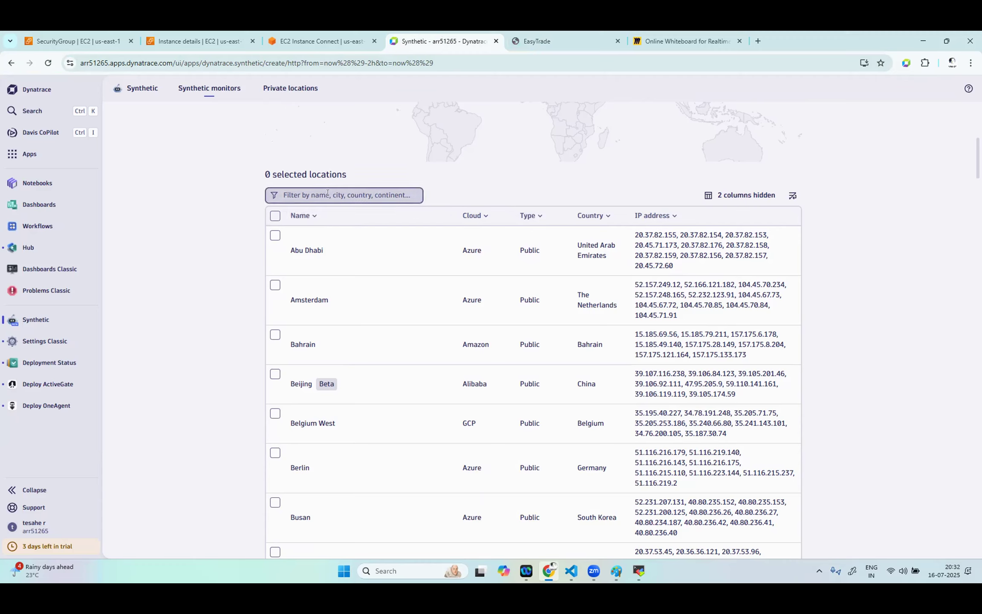
pyautogui.write('pri')
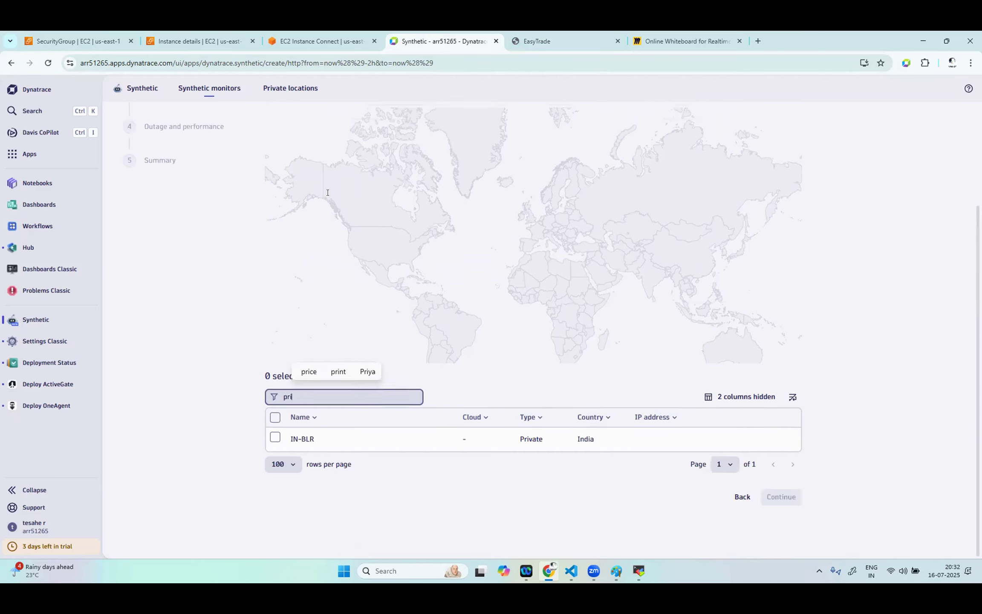
pyautogui.write('va')
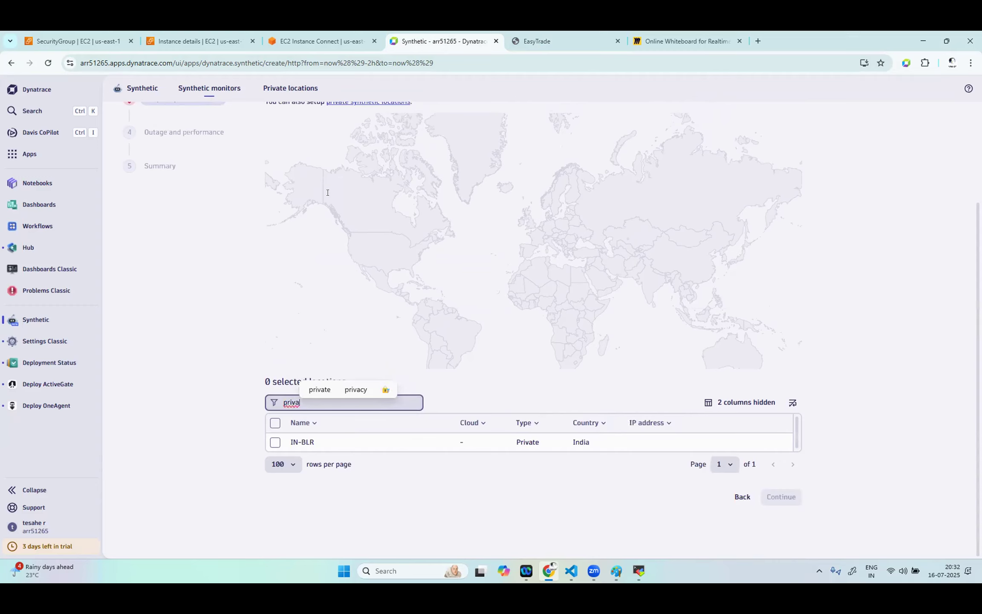
pyautogui.write('te')
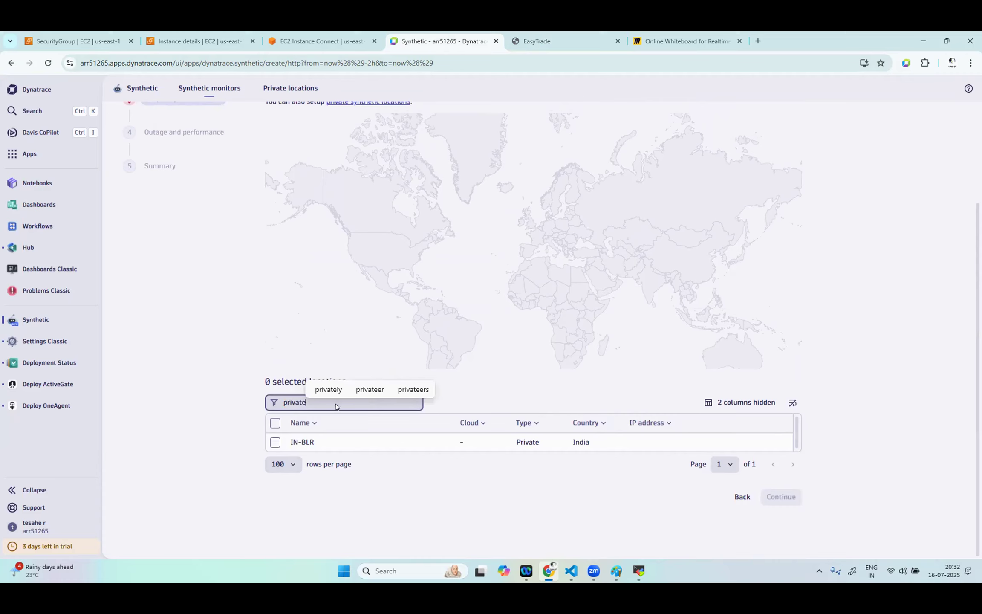
pyautogui.click(275, 442)
# - Clear the "private" filter and browse the full location list again
pyautogui.click(342, 399)
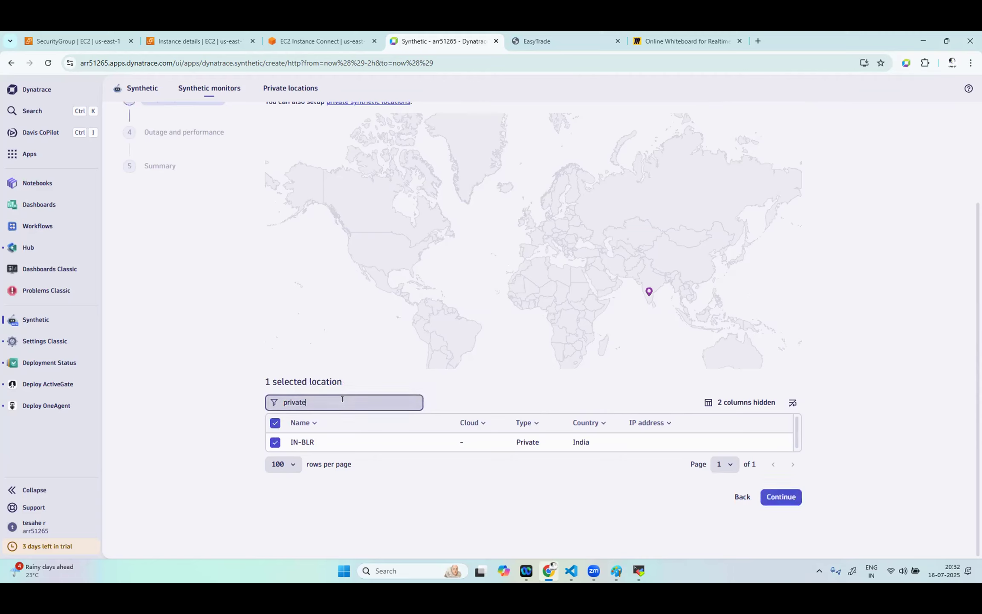
pyautogui.press('BackSpace')
pyautogui.press('BackSpace')
pyautogui.press('BackSpace')
pyautogui.press('BackSpace')
pyautogui.press('BackSpace')
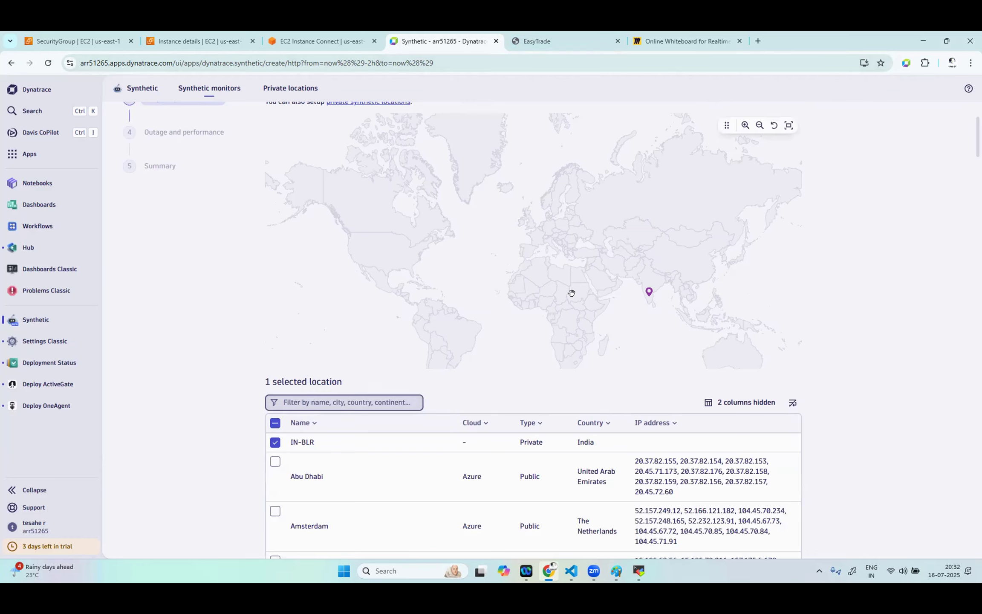
pyautogui.scroll(-4, 636, 486)
pyautogui.scroll(-5, 657, 479)
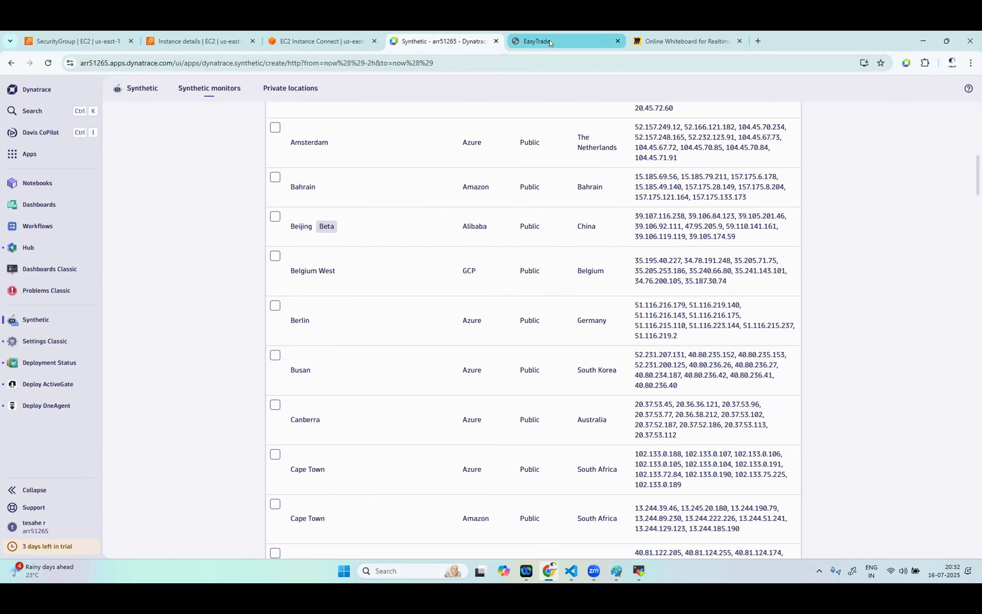
pyautogui.scroll(4, 375, 238)
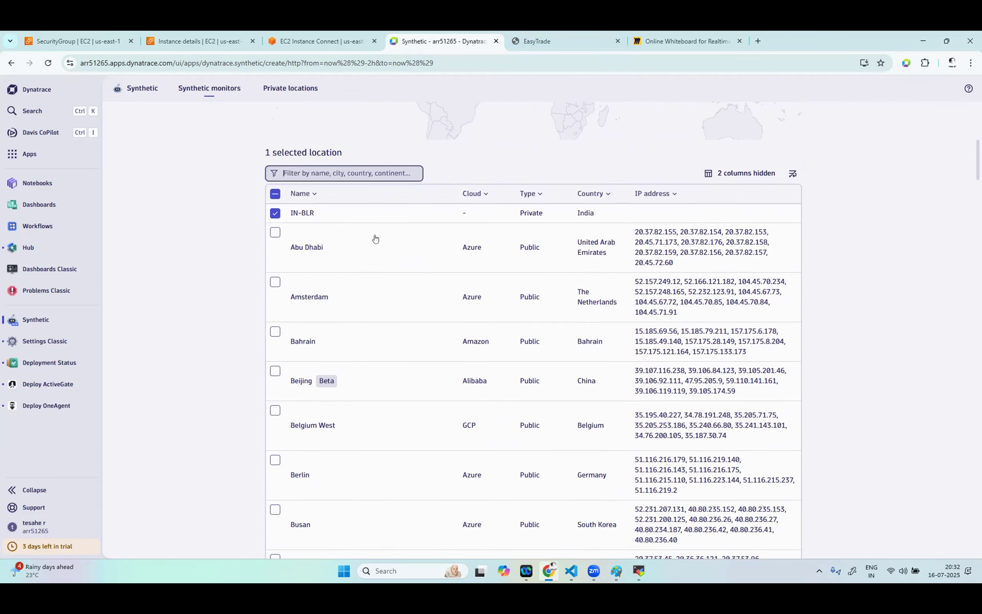
pyautogui.scroll(1, 375, 238)
pyautogui.press('capslock')
pyautogui.write('USA')
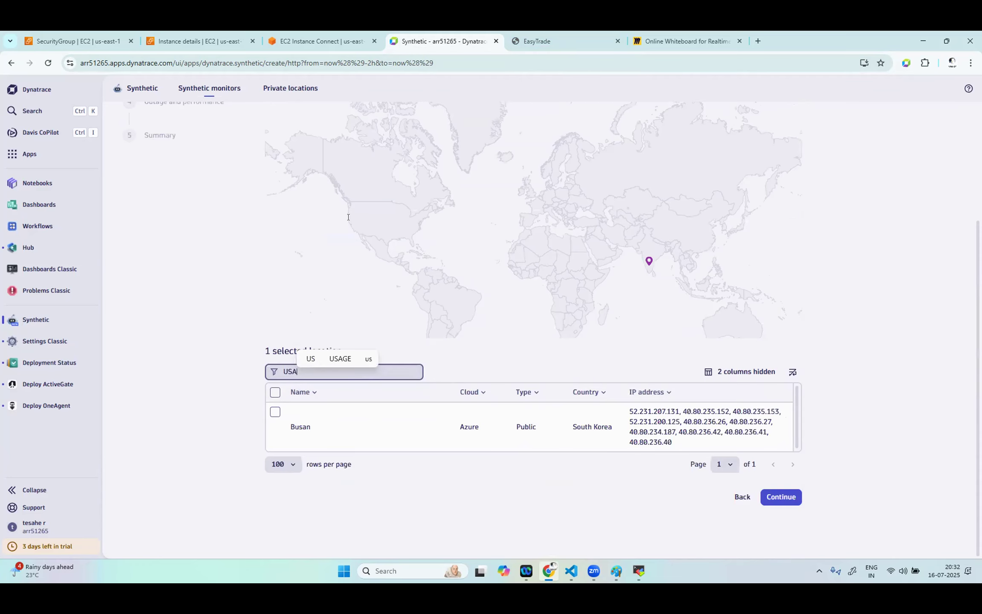
pyautogui.press('BackSpace')
pyautogui.press('BackSpace')
pyautogui.press('BackSpace')
# - Filter the locations by "UNITED ST" and add the public locations N. Virginia (Amazon), Chicago, Cheyenne and Des Moines to the monitor
pyautogui.write('UN')
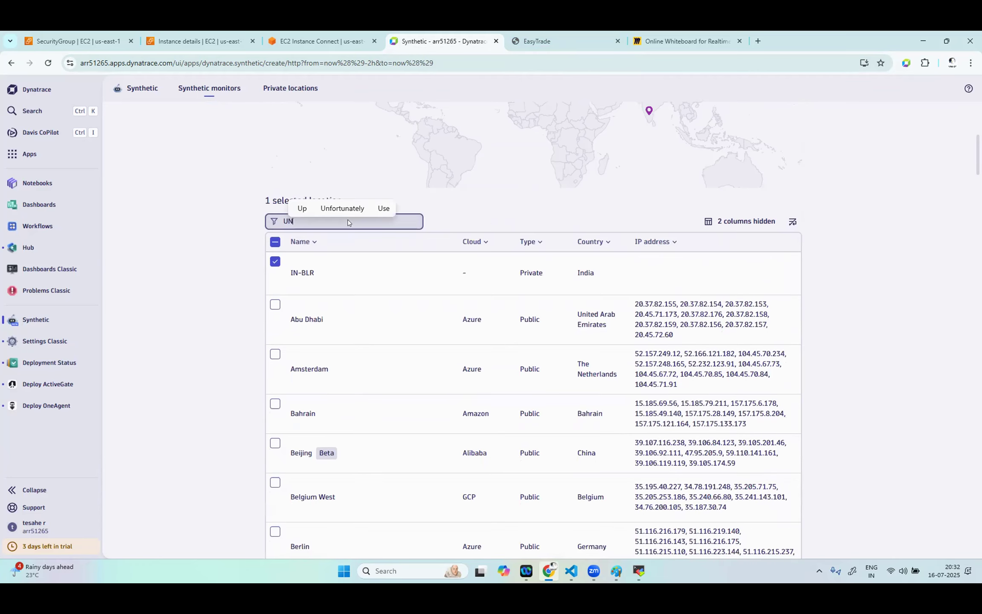
pyautogui.write('IT')
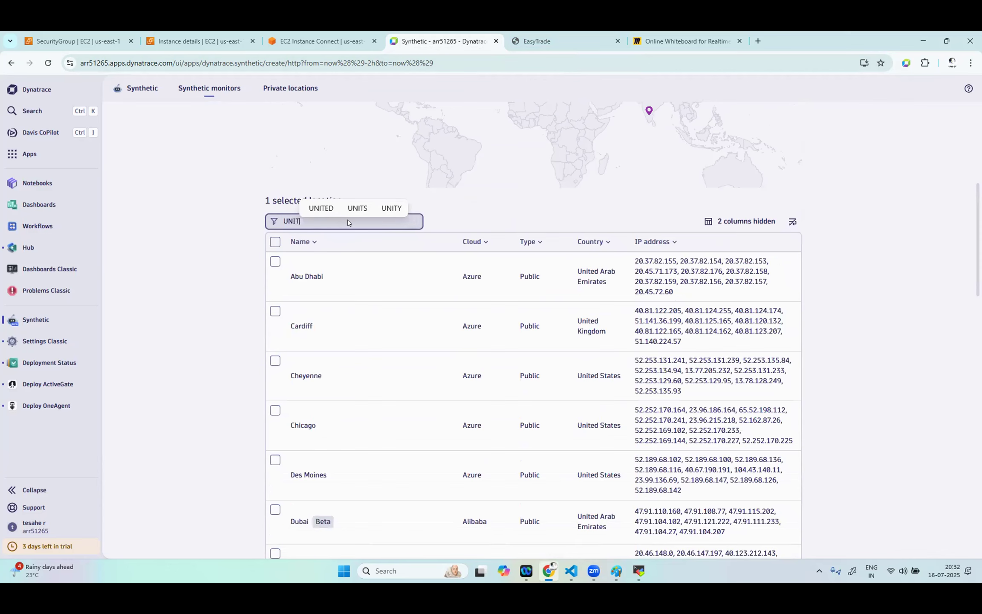
pyautogui.write('ED ')
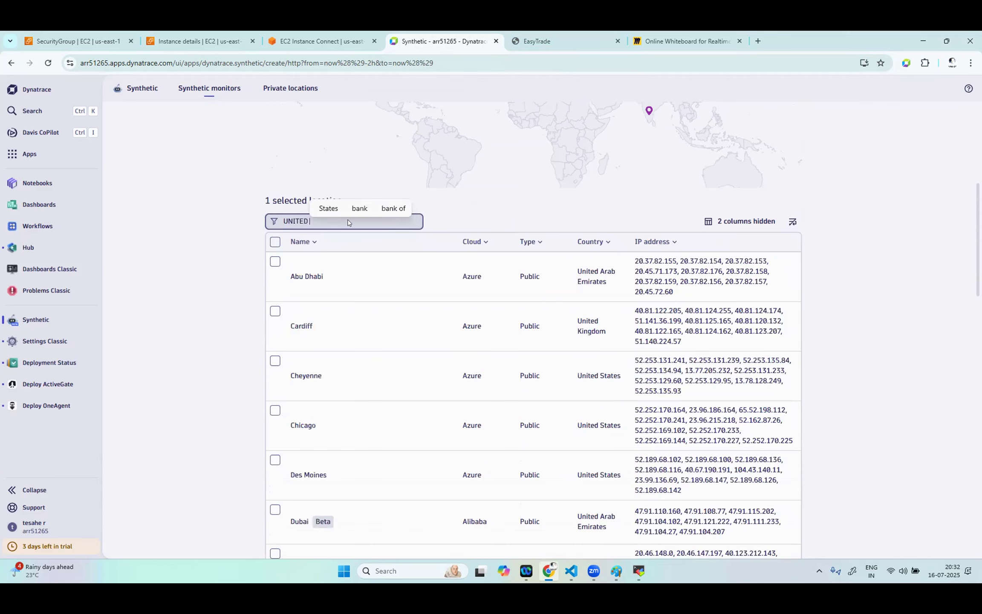
pyautogui.write('ST')
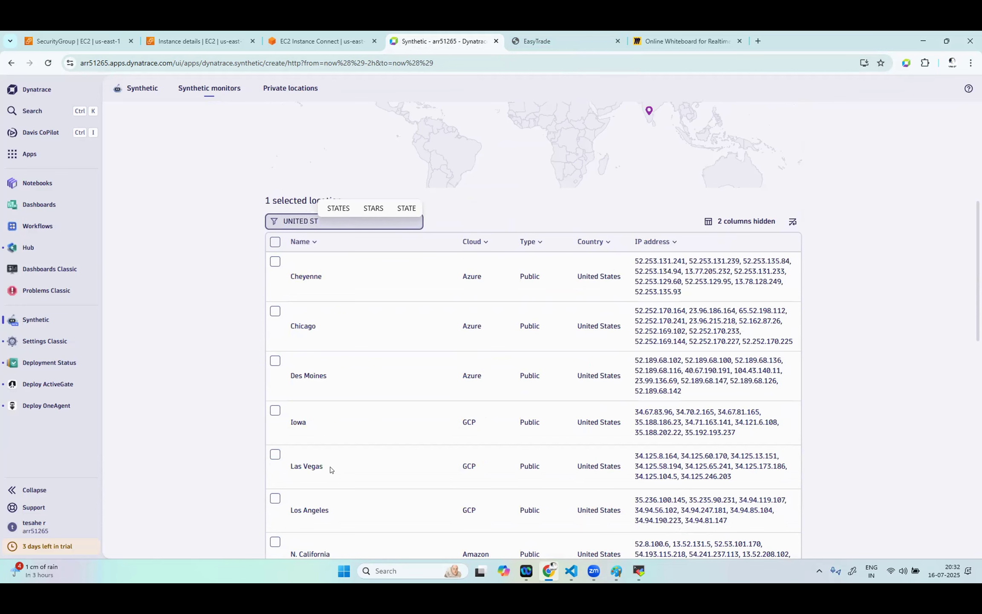
pyautogui.scroll(-1, 330, 467)
pyautogui.click(275, 524)
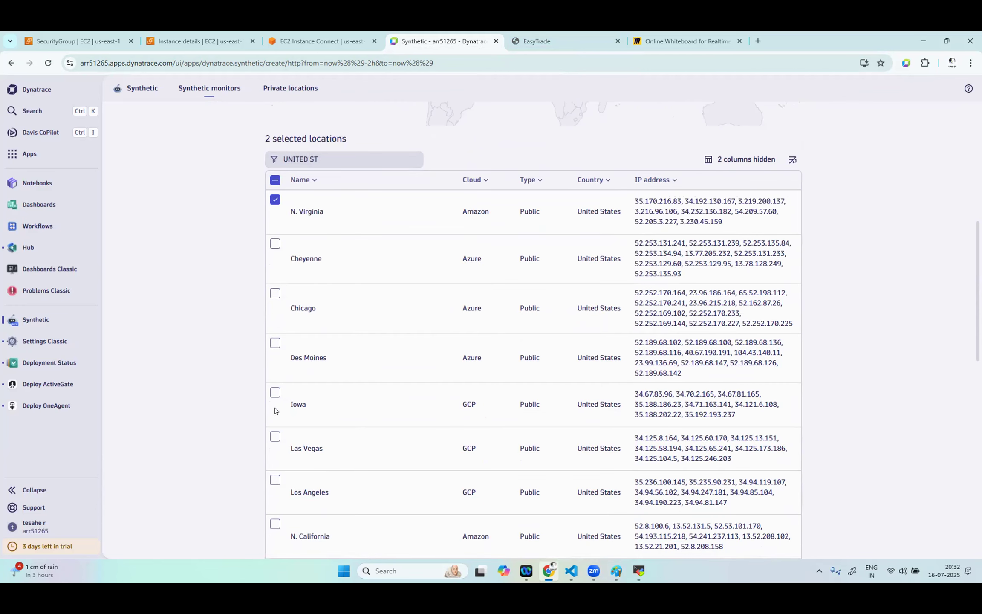
pyautogui.click(275, 294)
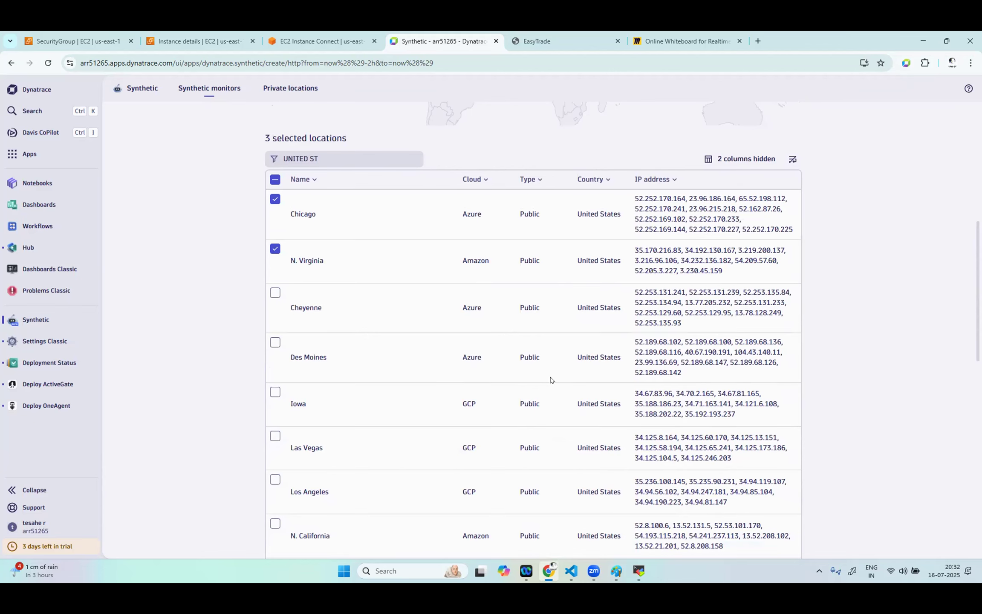
pyautogui.click(274, 292)
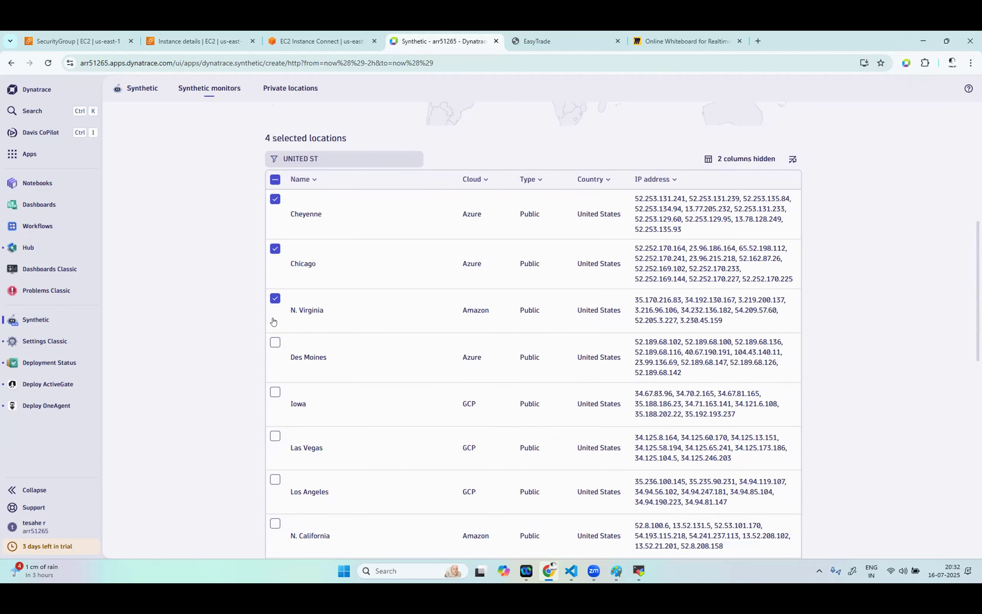
pyautogui.click(275, 343)
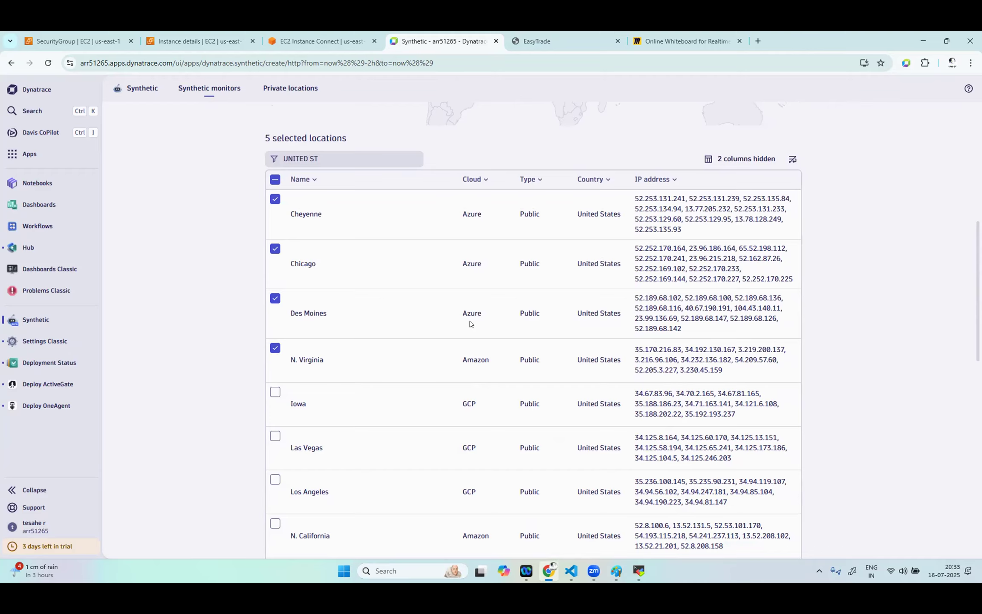
# - Continue to the outage settings and set the global outage alert to trigger after 1 time
pyautogui.scroll(-12, 470, 324)
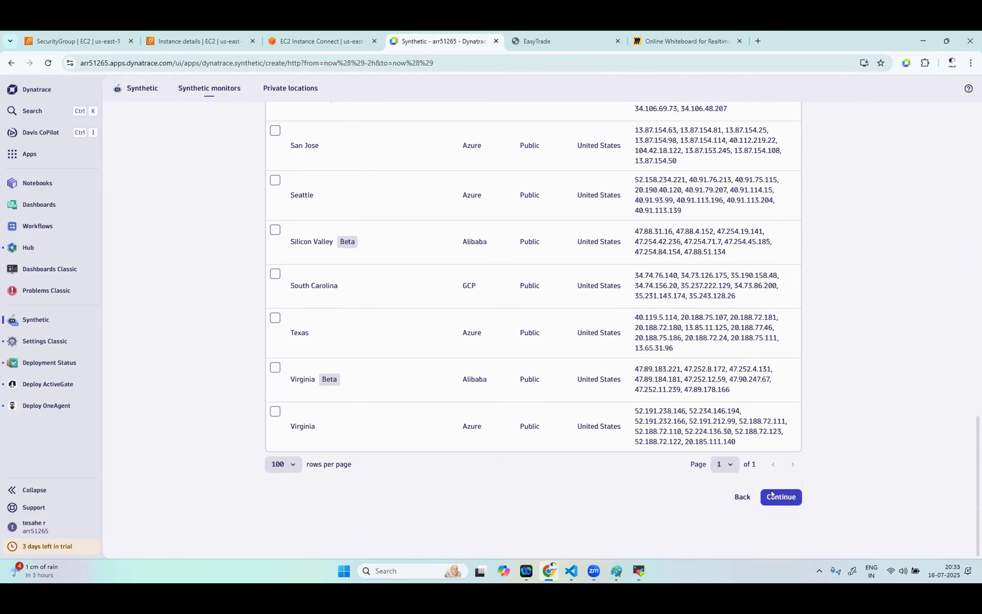
pyautogui.click(772, 495)
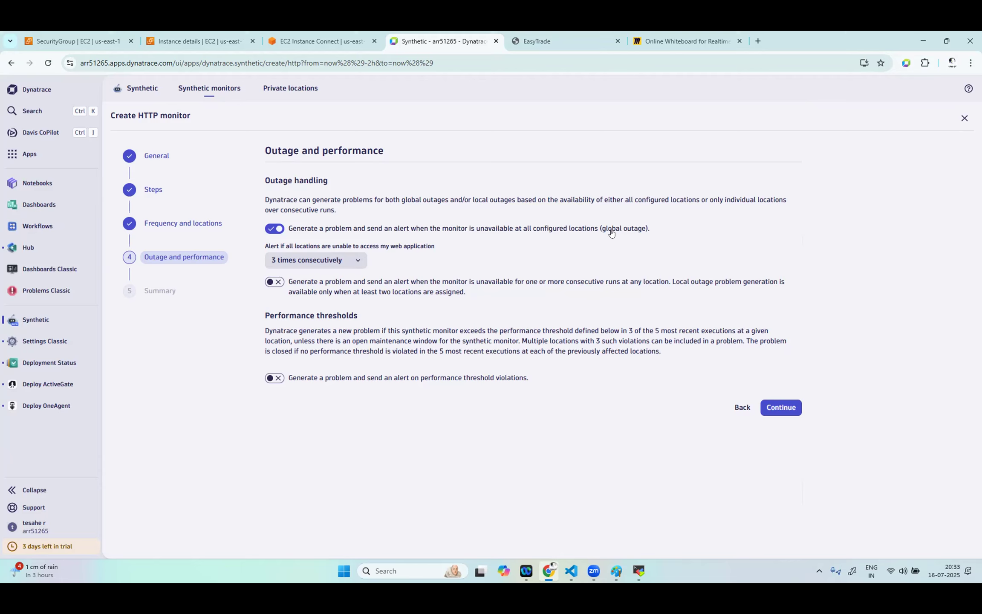
pyautogui.click(349, 263)
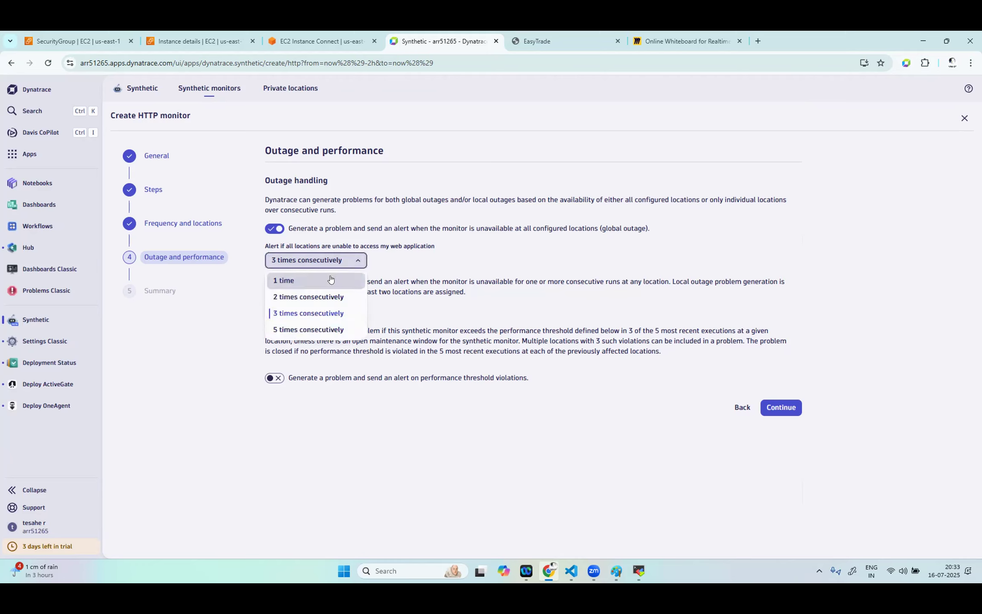
pyautogui.click(331, 280)
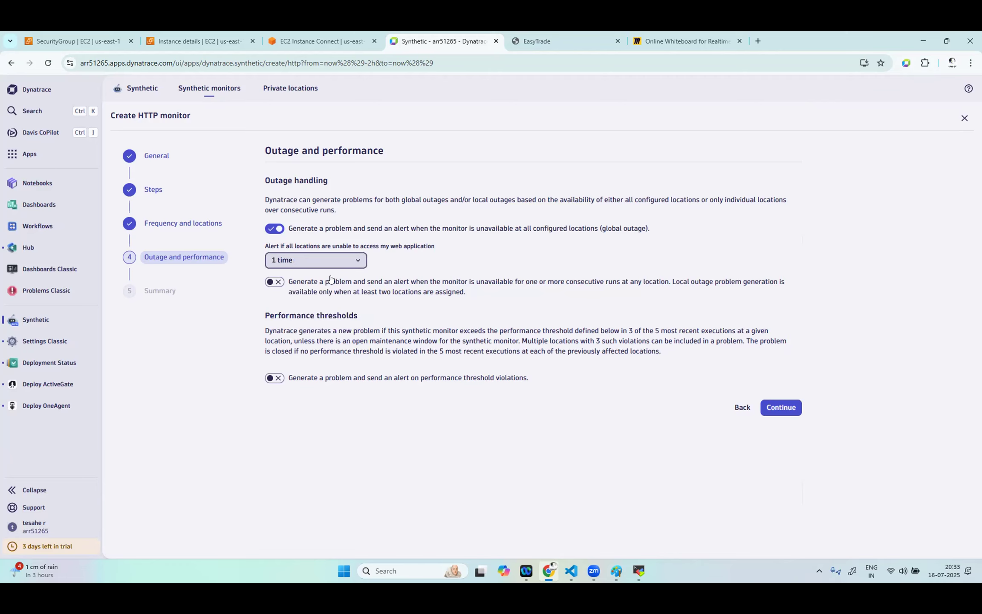
# - Enable local outage alerts for at least 2/5 locations unable to access the application 2 times consecutively
pyautogui.click(276, 286)
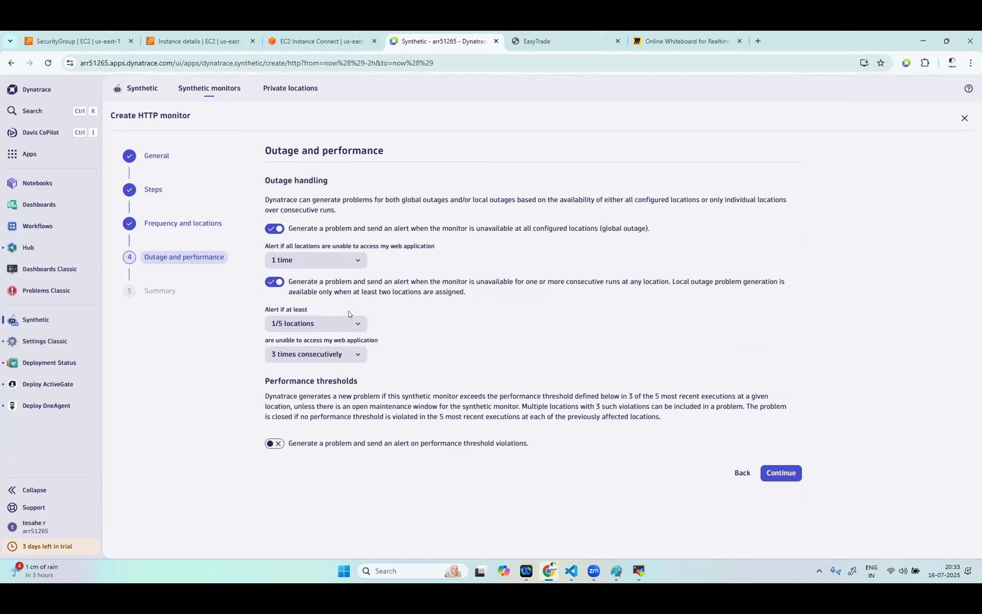
pyautogui.click(343, 323)
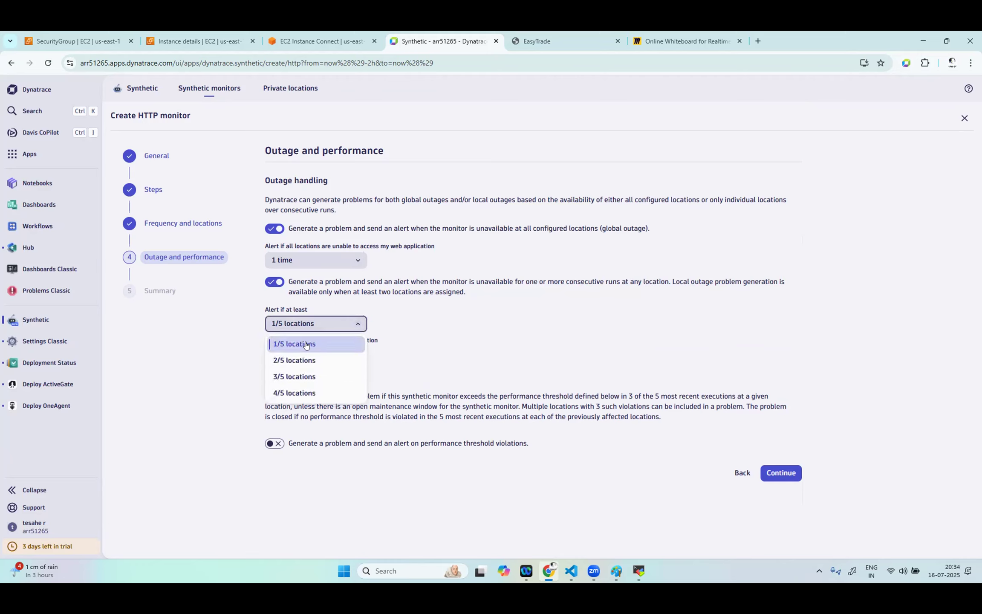
pyautogui.click(309, 359)
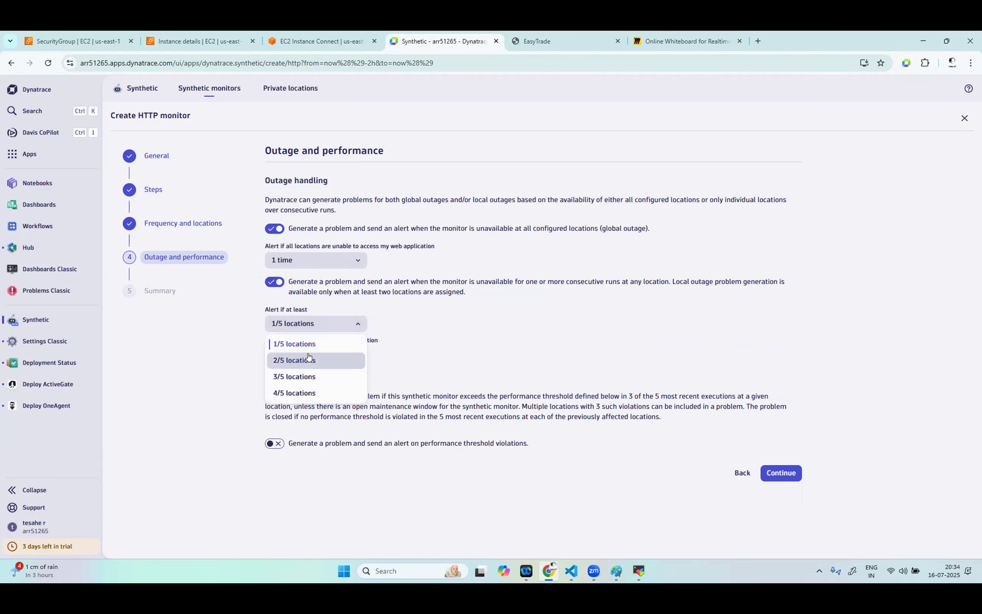
pyautogui.click(316, 355)
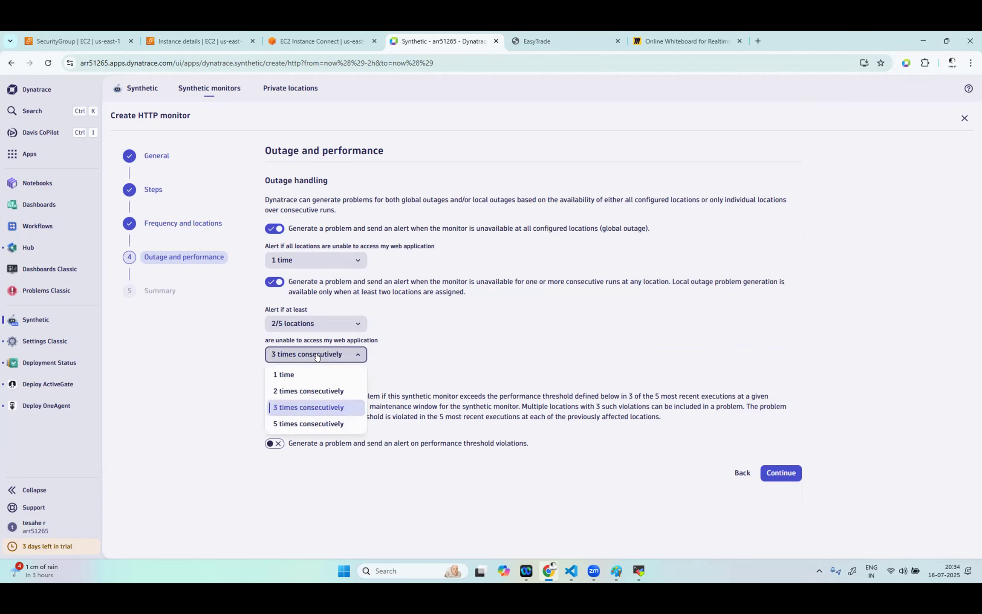
pyautogui.click(315, 388)
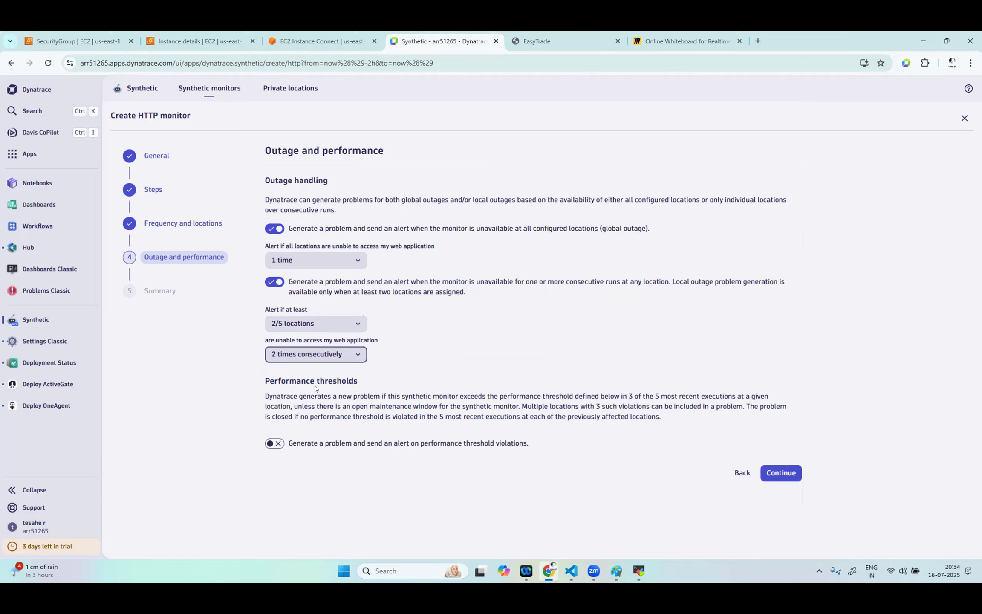
# - Enable alerts on performance threshold violations with a threshold of 10 seconds for all requests, and continue to the summary
pyautogui.click(270, 445)
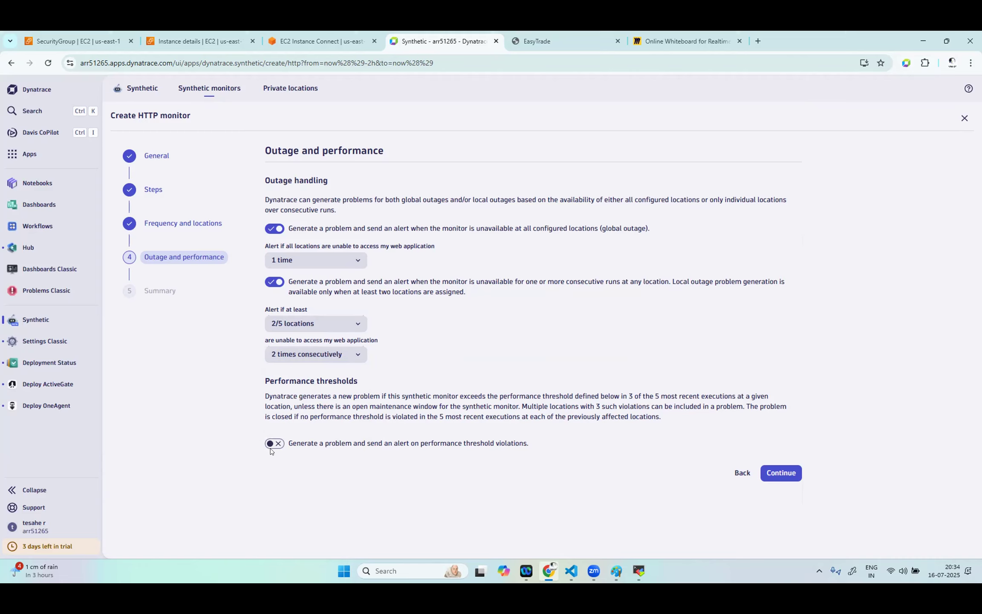
pyautogui.click(269, 444)
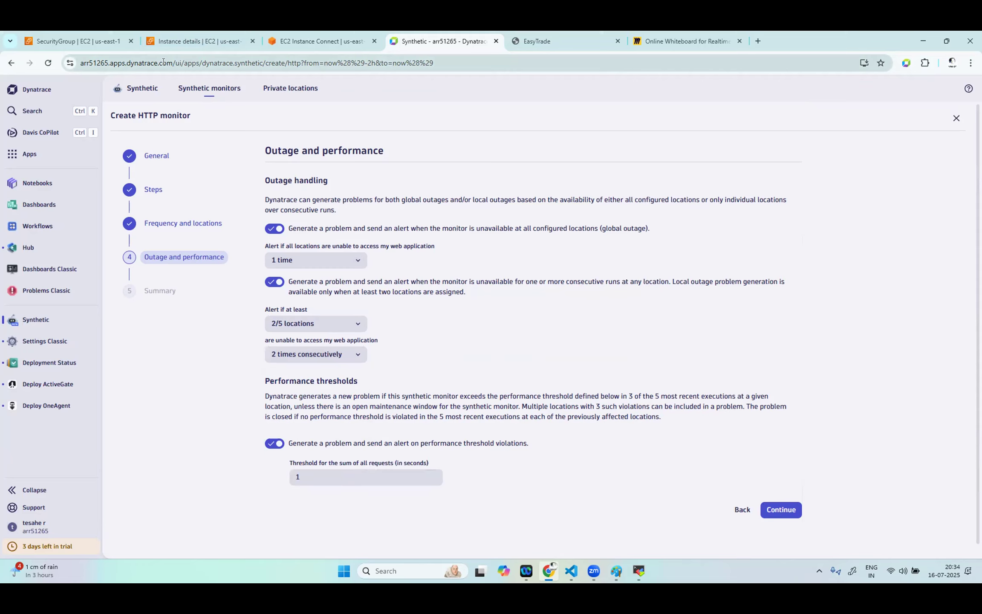
pyautogui.click(324, 472)
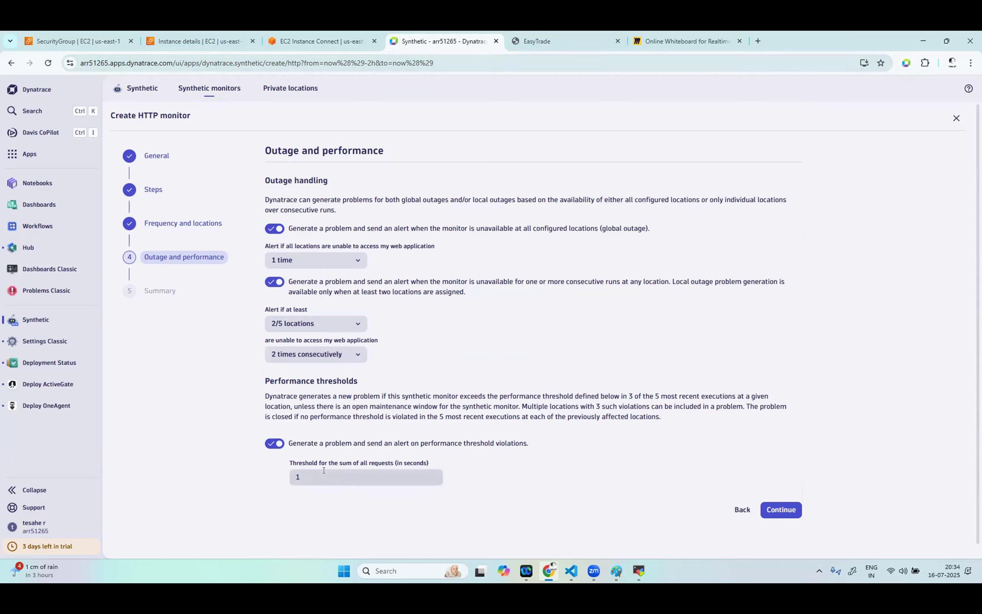
pyautogui.press('BackSpace')
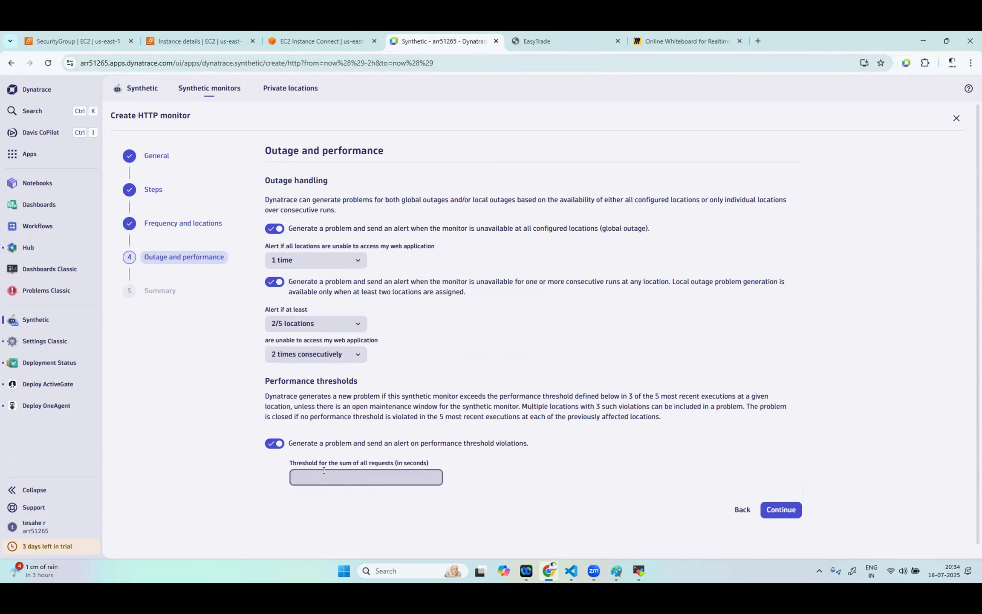
pyautogui.write('10')
pyautogui.scroll(-1, 523, 461)
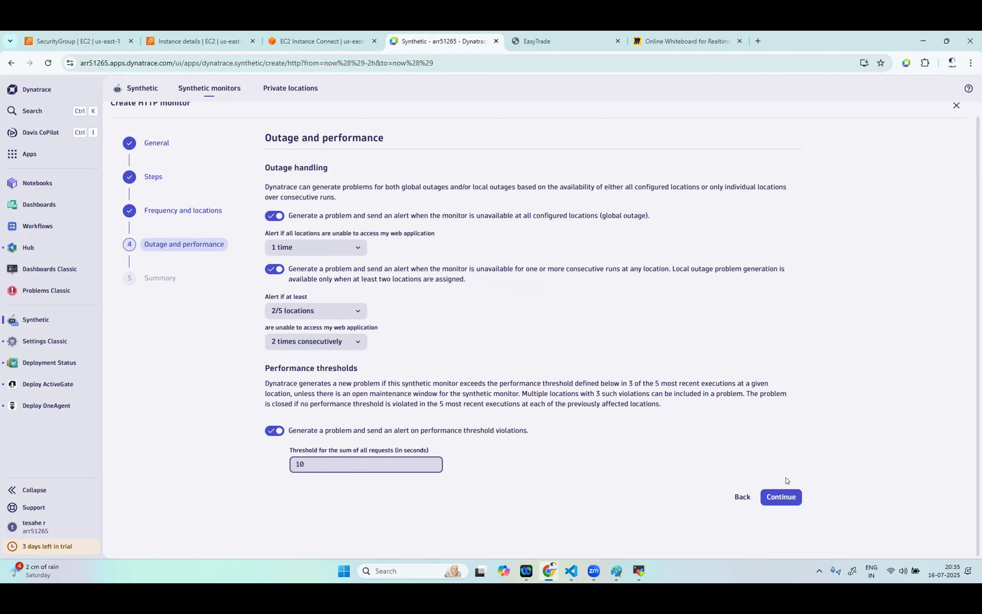
pyautogui.click(789, 496)
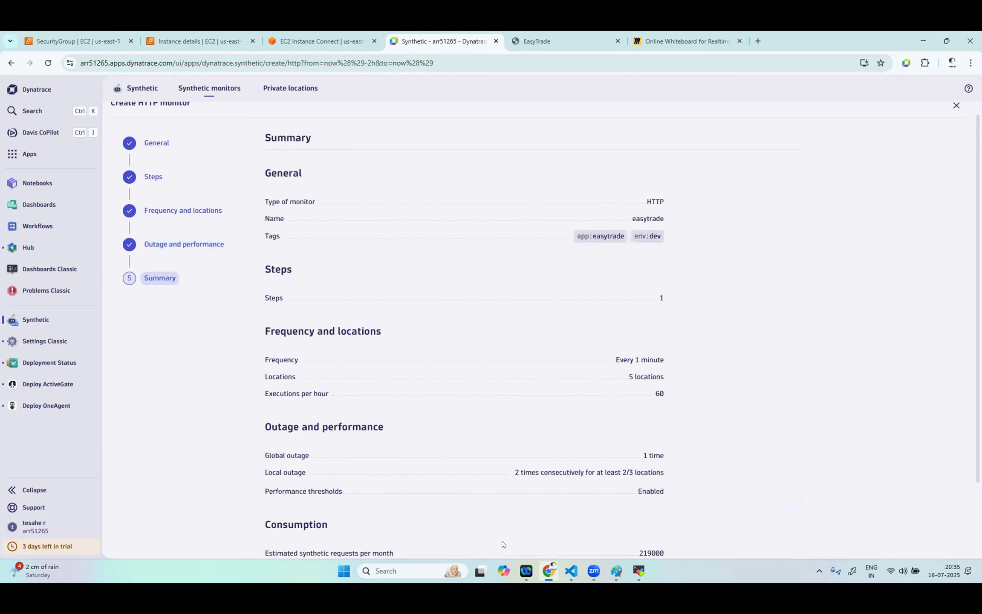
# - Review the monitor summary and try to save the easytrade monitor with its five selected locations
pyautogui.scroll(-2, 502, 545)
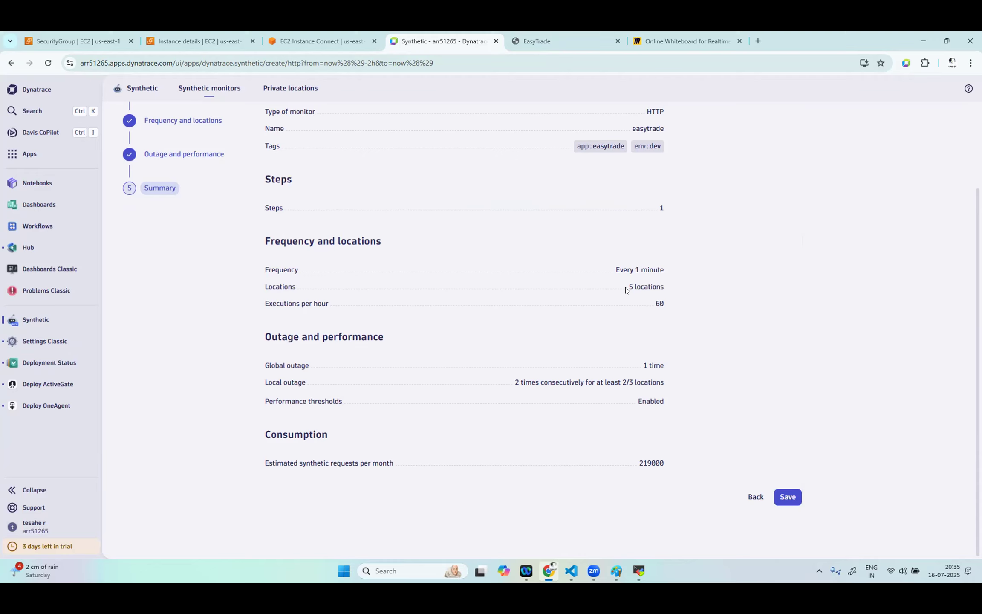
pyautogui.click(788, 497)
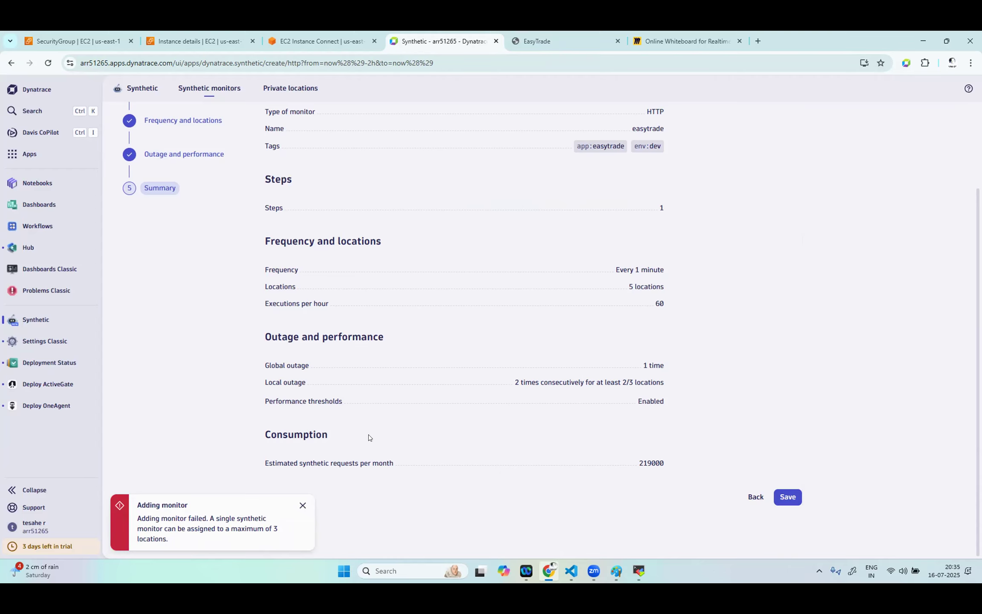
pyautogui.scroll(1, 370, 438)
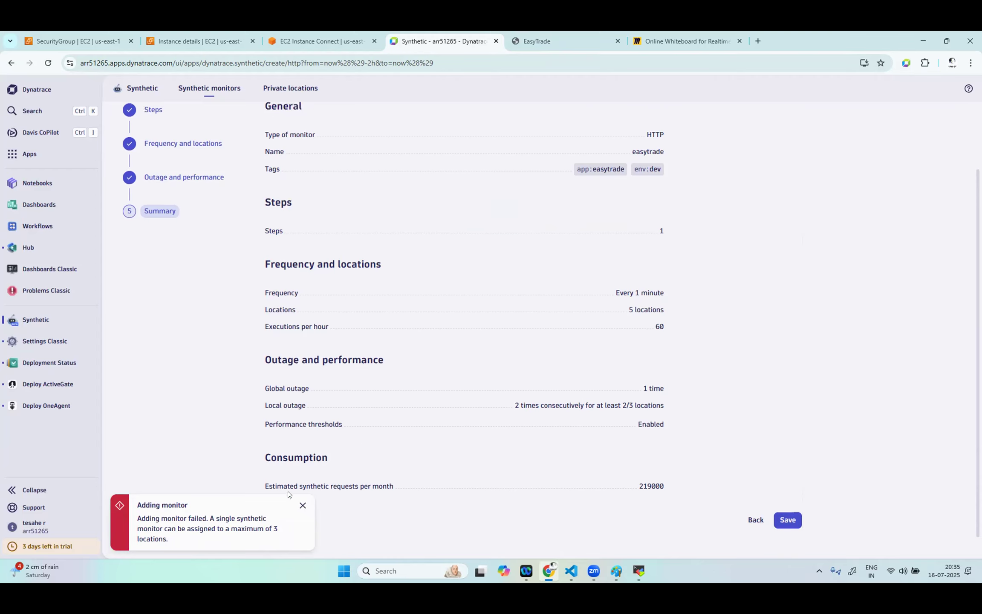
pyautogui.click(302, 506)
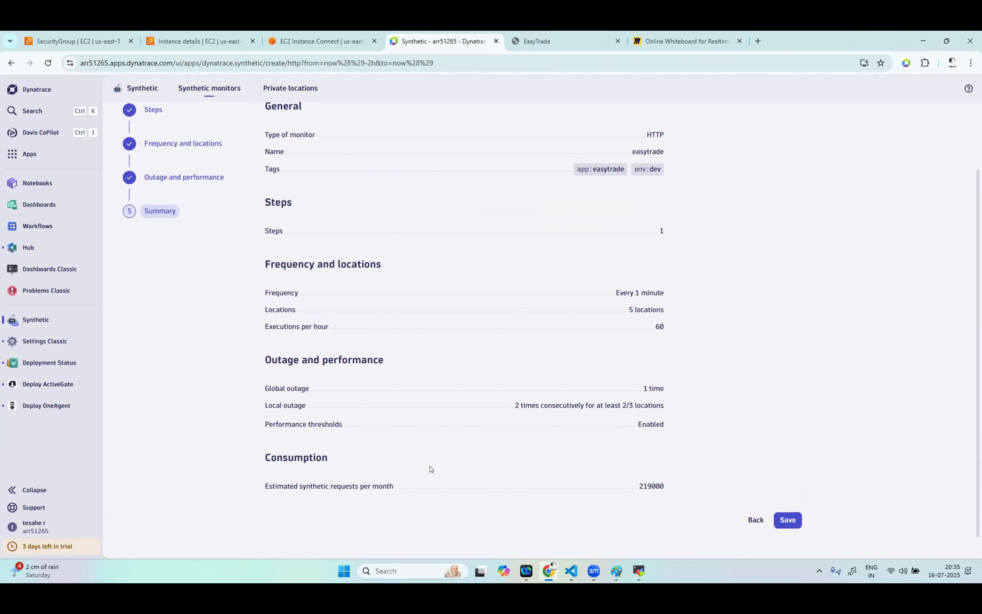
pyautogui.scroll(3, 429, 469)
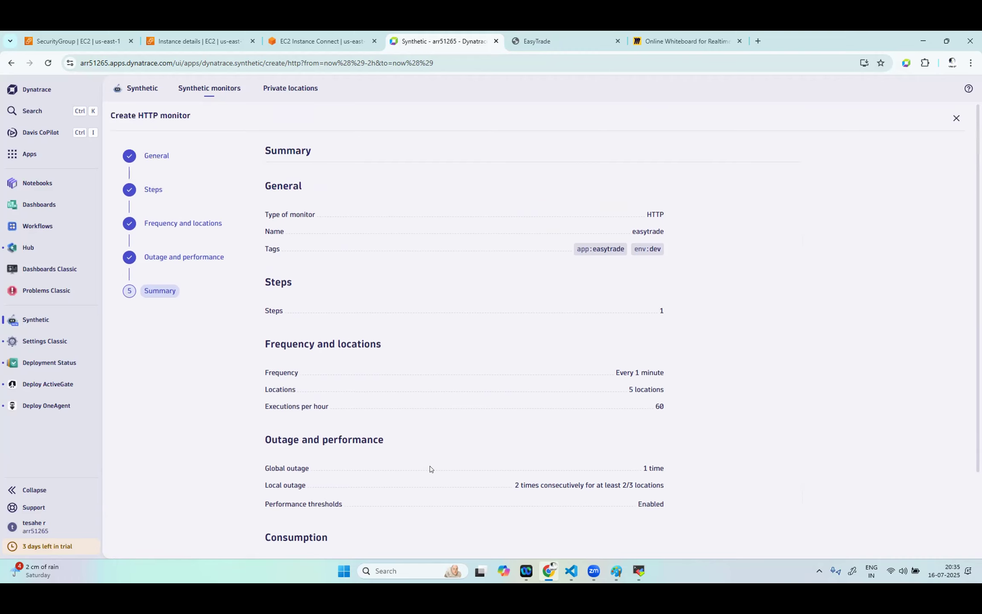
# - Remove N. Virginia and Des Moines from the monitor's selected locations and continue to the outage settings
pyautogui.click(195, 227)
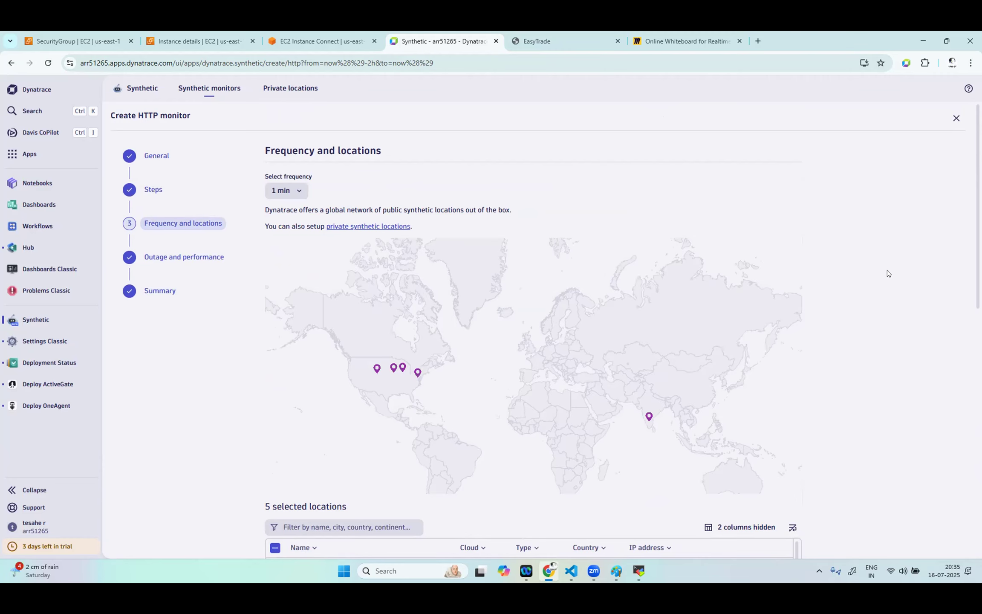
pyautogui.scroll(-8, 315, 378)
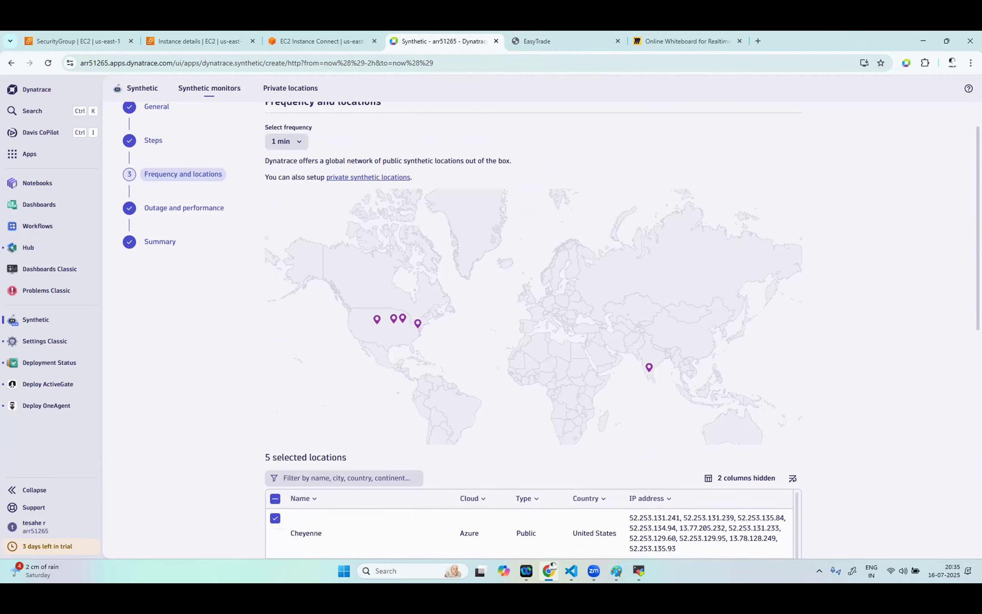
pyautogui.click(275, 377)
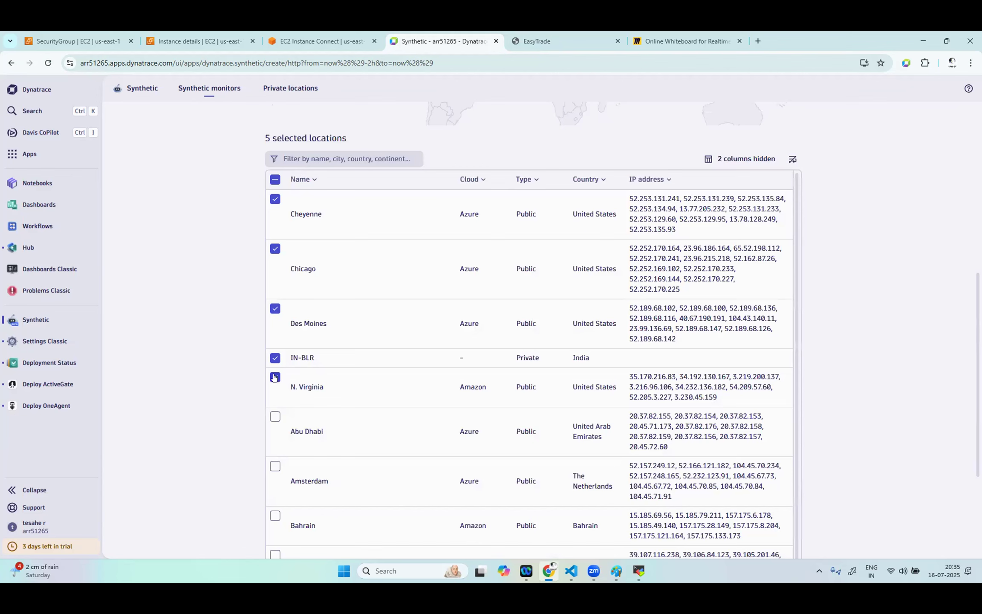
pyautogui.click(278, 308)
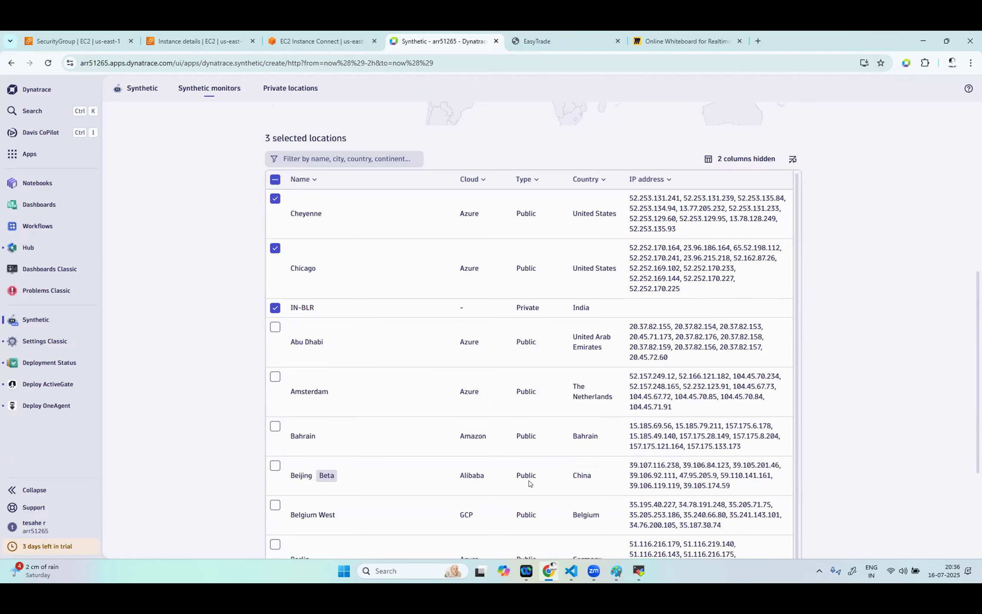
pyautogui.scroll(-4, 906, 412)
pyautogui.click(781, 497)
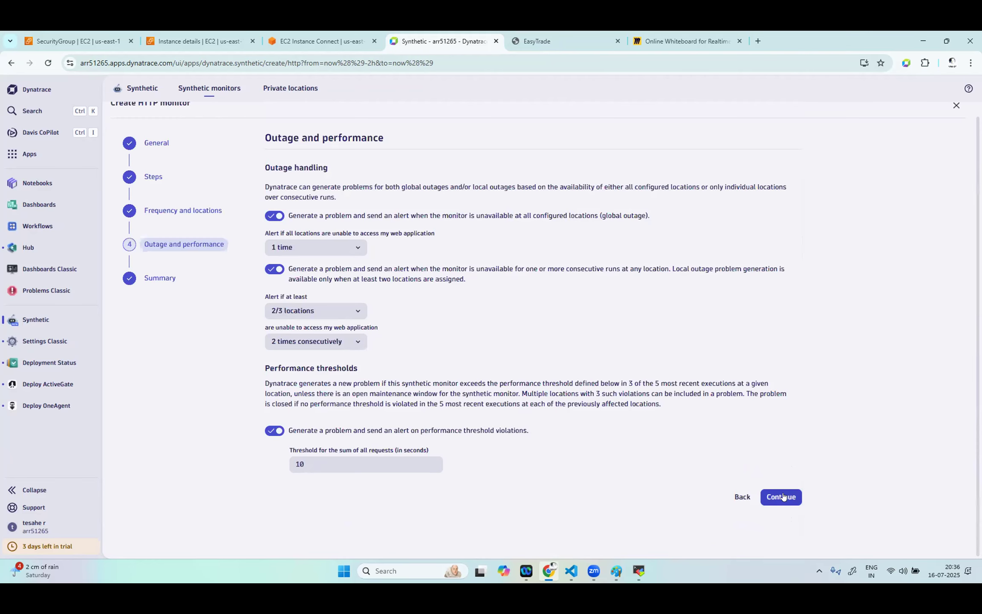
pyautogui.click(330, 314)
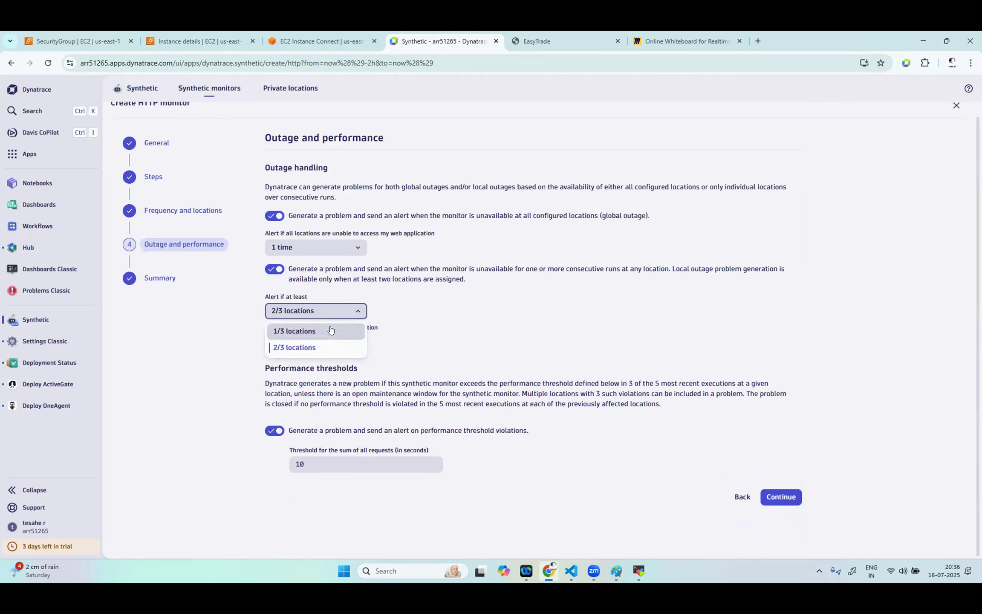
pyautogui.click(330, 331)
pyautogui.click(320, 313)
pyautogui.click(318, 347)
# - Continue to the summary and save the easytrade HTTP monitor
pyautogui.click(787, 498)
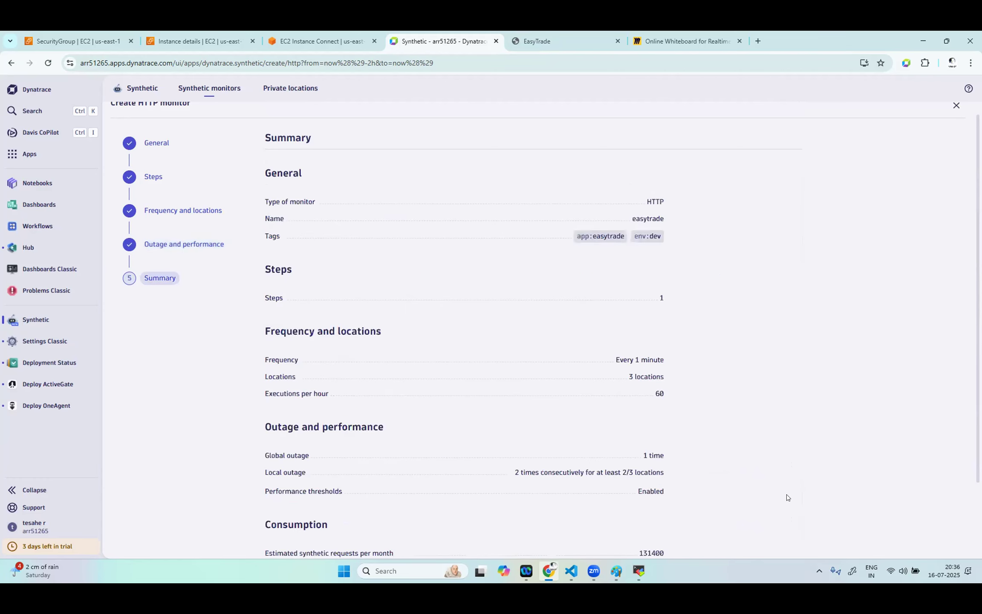
pyautogui.scroll(-2, 468, 440)
pyautogui.click(789, 497)
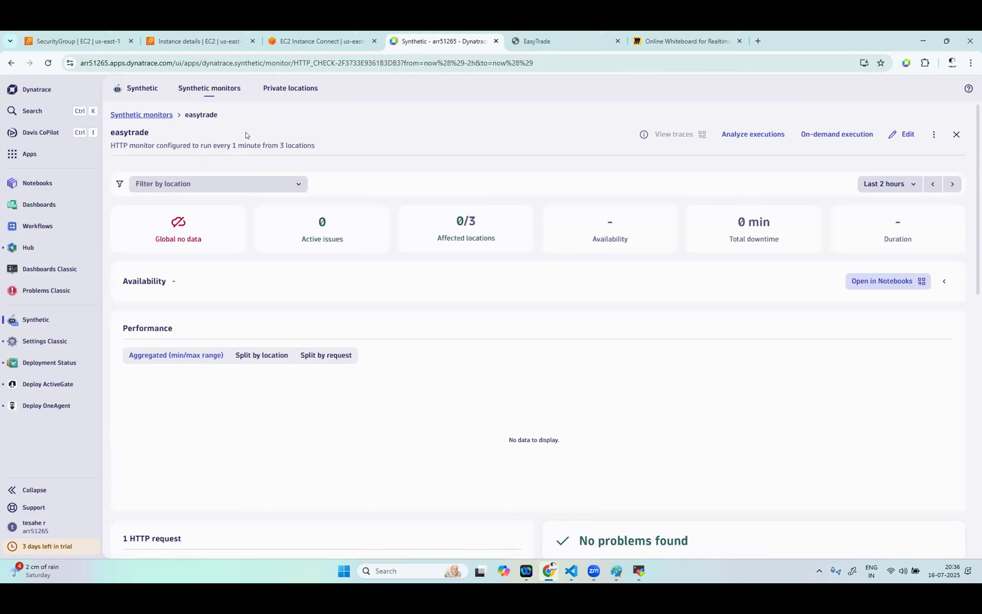
# - Check which locations the easytrade monitor's results can be filtered by, and reload its details page
pyautogui.click(220, 188)
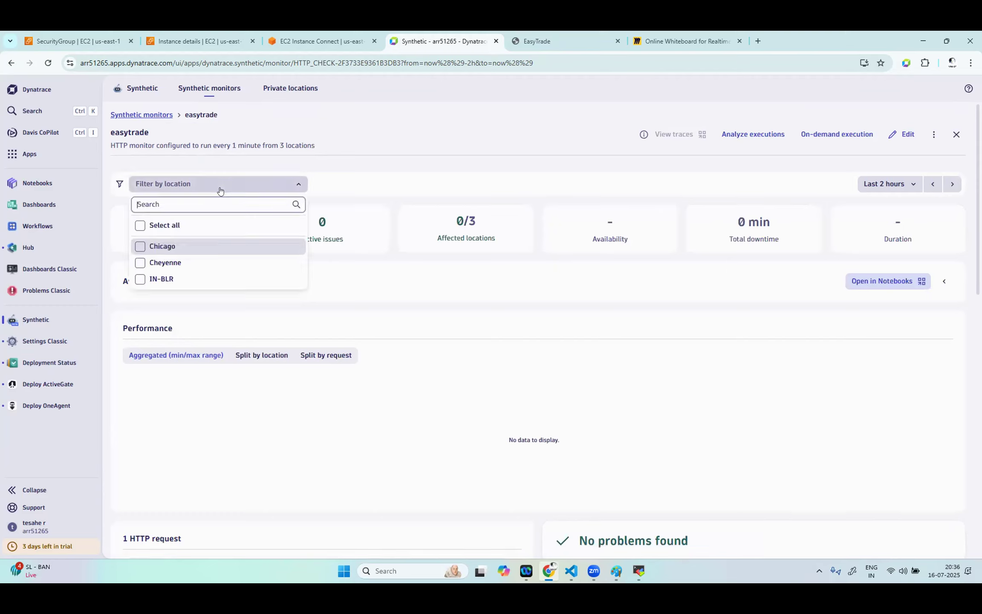
pyautogui.click(517, 127)
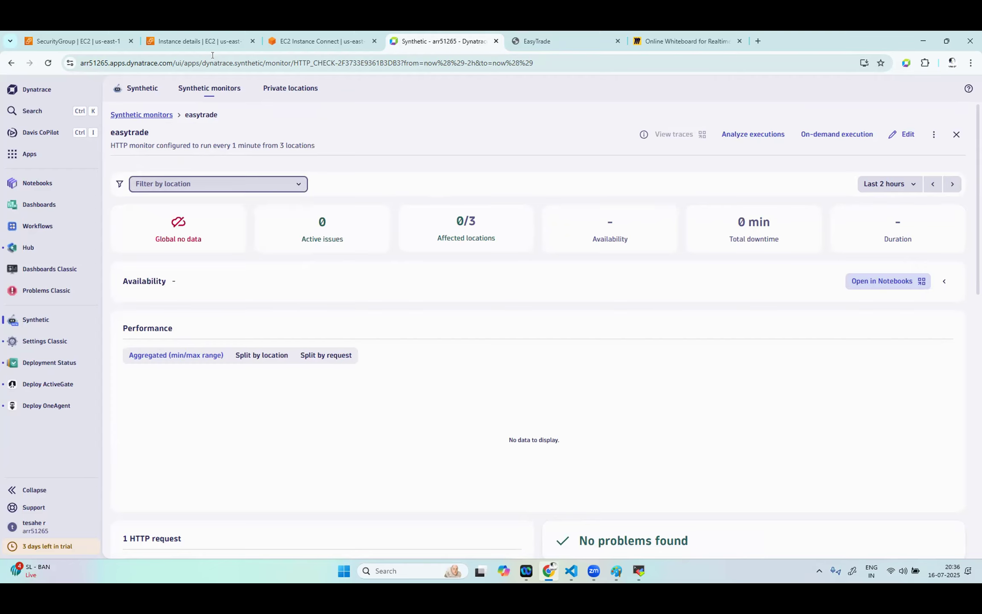
pyautogui.click(48, 63)
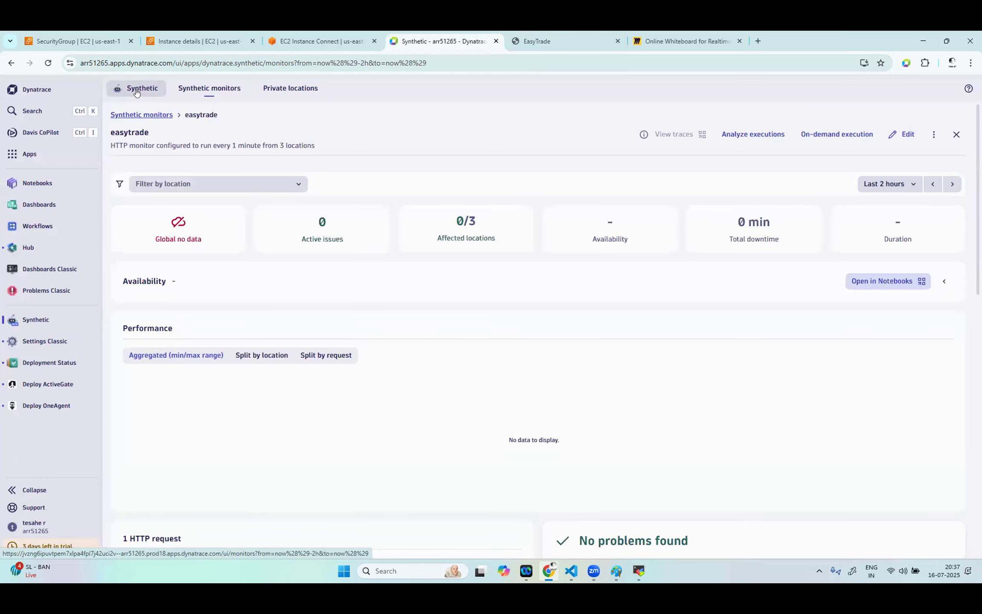
# - Return to the list of synthetic monitors and start creating a new browser monitor
pyautogui.click(137, 90)
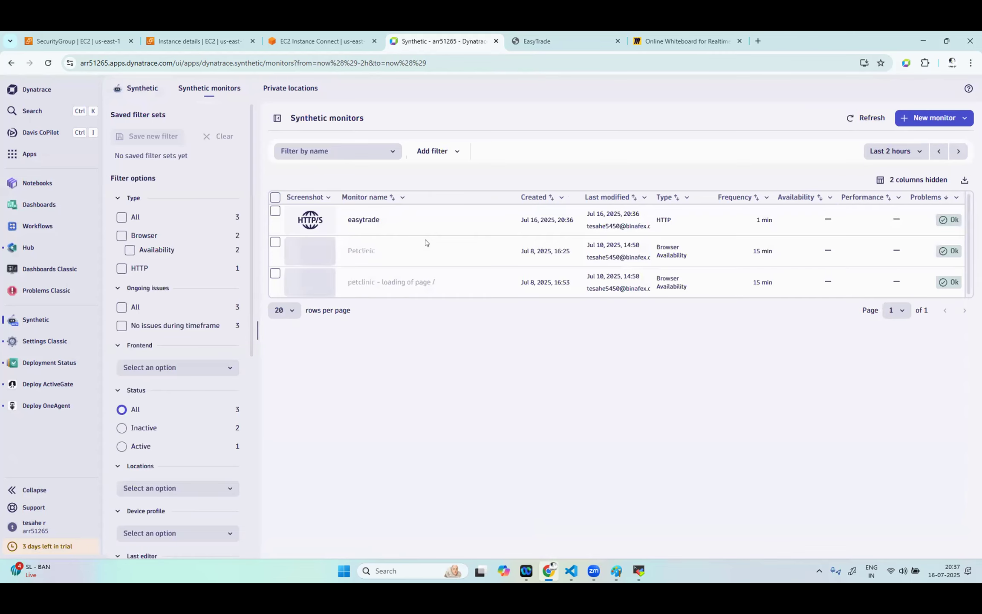
pyautogui.click(934, 117)
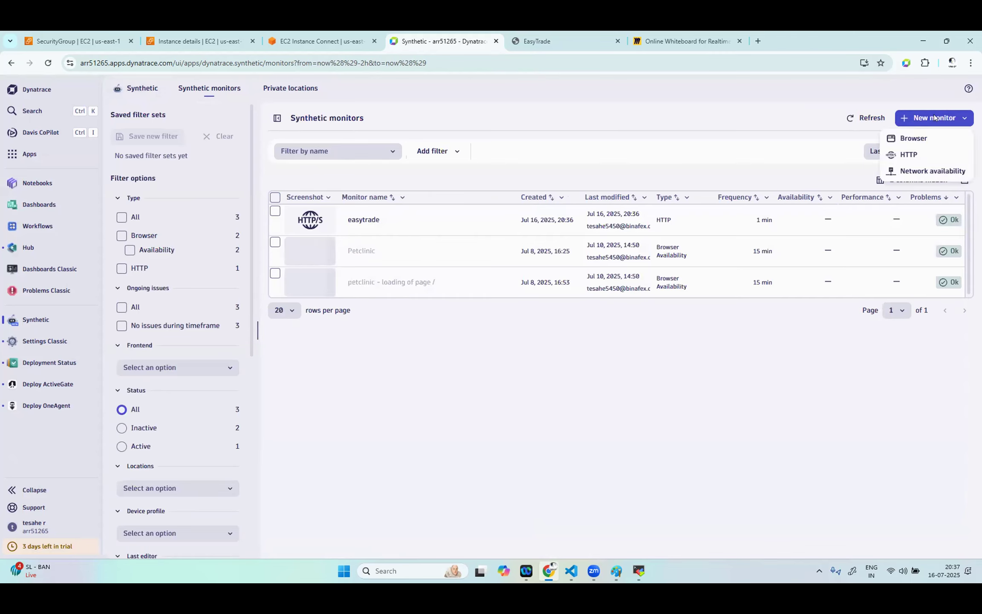
pyautogui.click(923, 142)
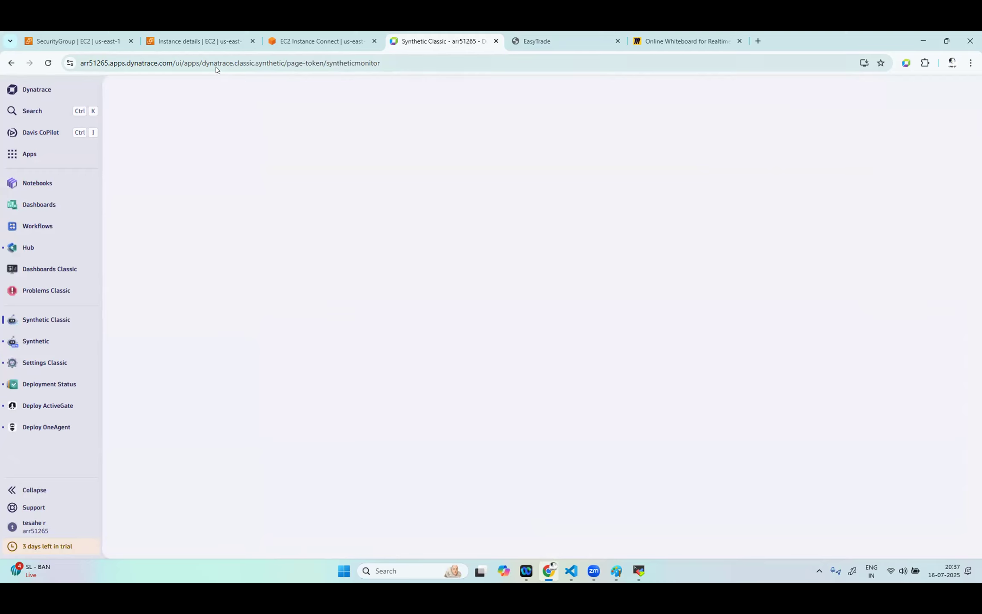
pyautogui.moveTo(205, 62); pyautogui.dragTo(310, 63)
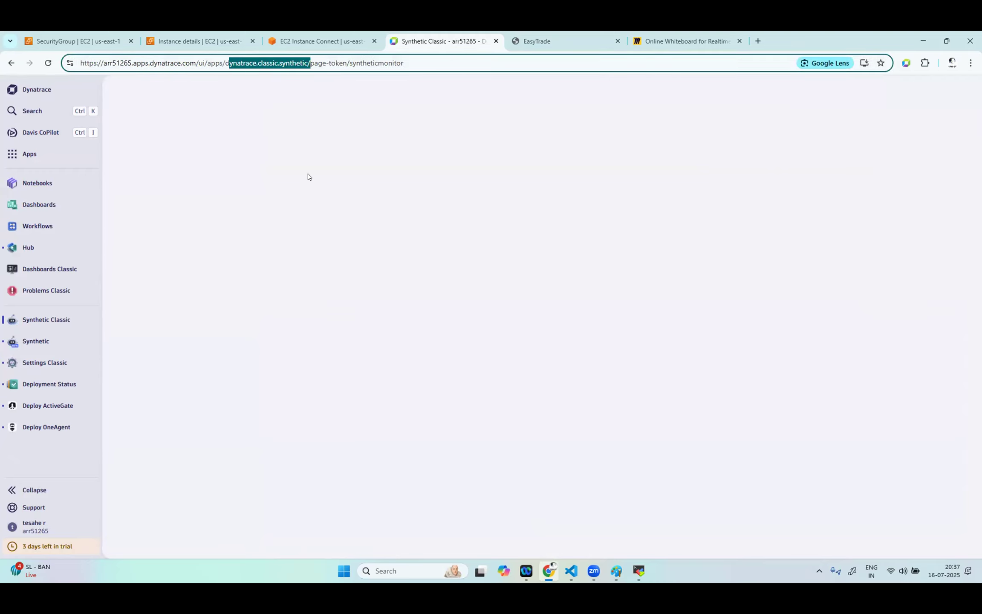
# - Leave the monitor type selection and return to the list of synthetic monitors
pyautogui.moveTo(518, 582)
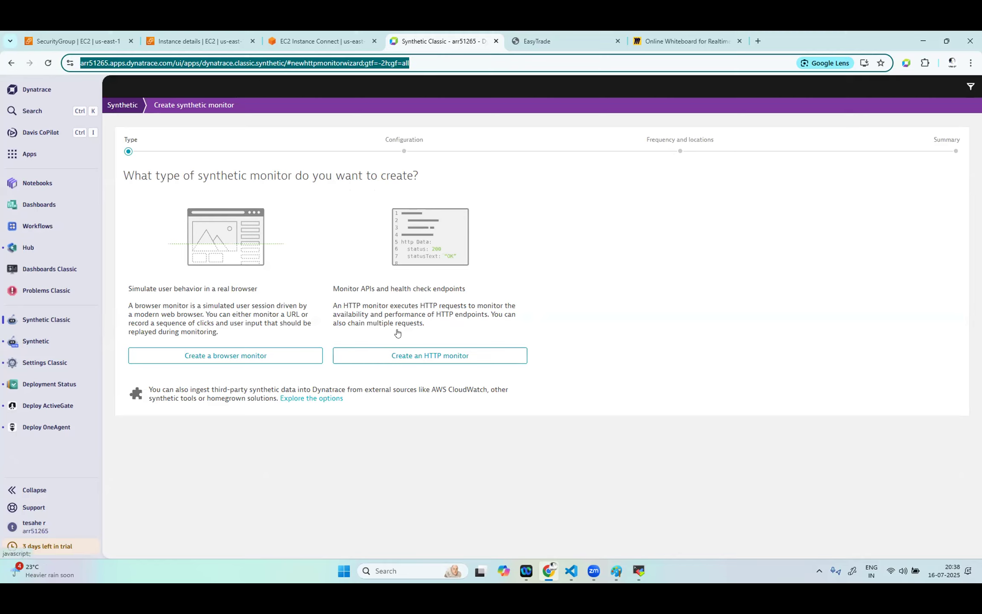
pyautogui.click(109, 106)
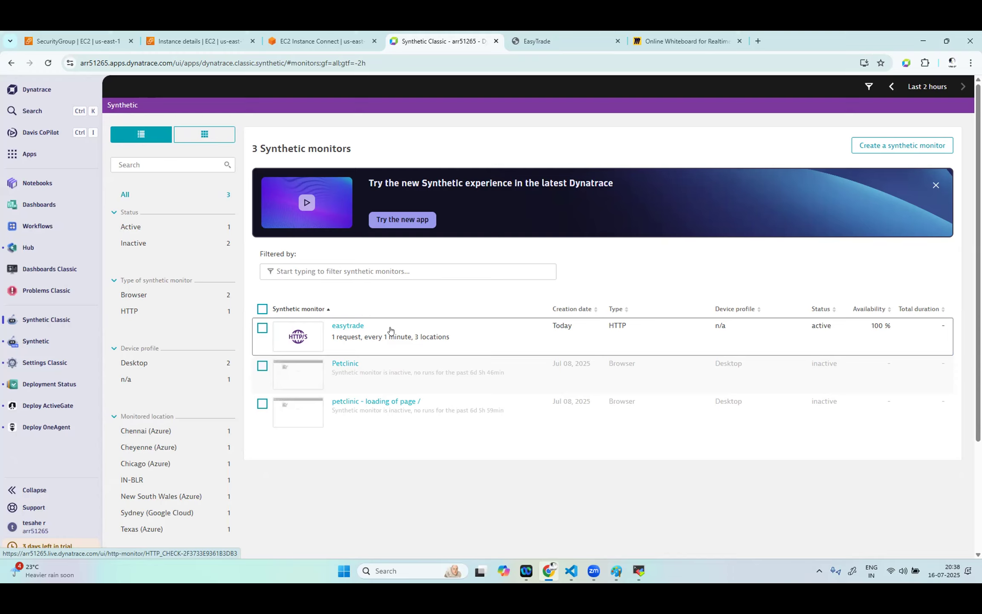
# - Switch to Paint and start a new blank canvas, discarding the existing sketch
pyautogui.click(616, 571)
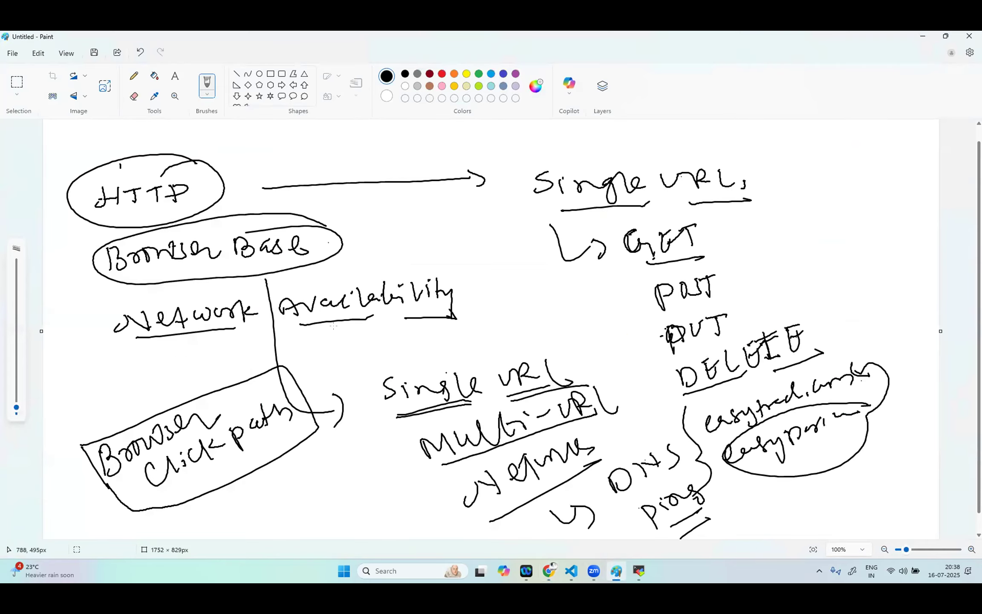
pyautogui.click(13, 53)
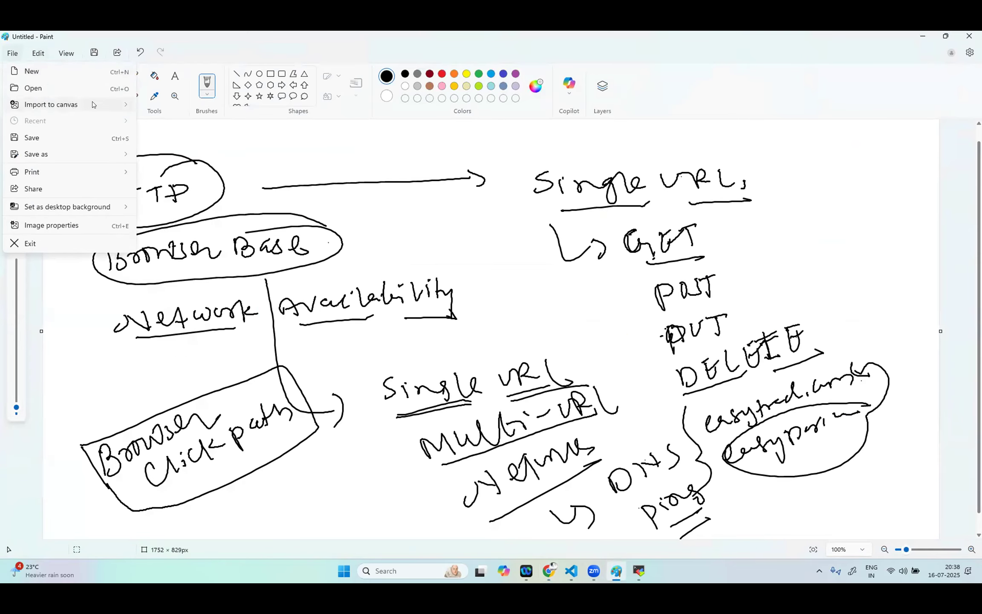
pyautogui.click(70, 76)
pyautogui.click(502, 328)
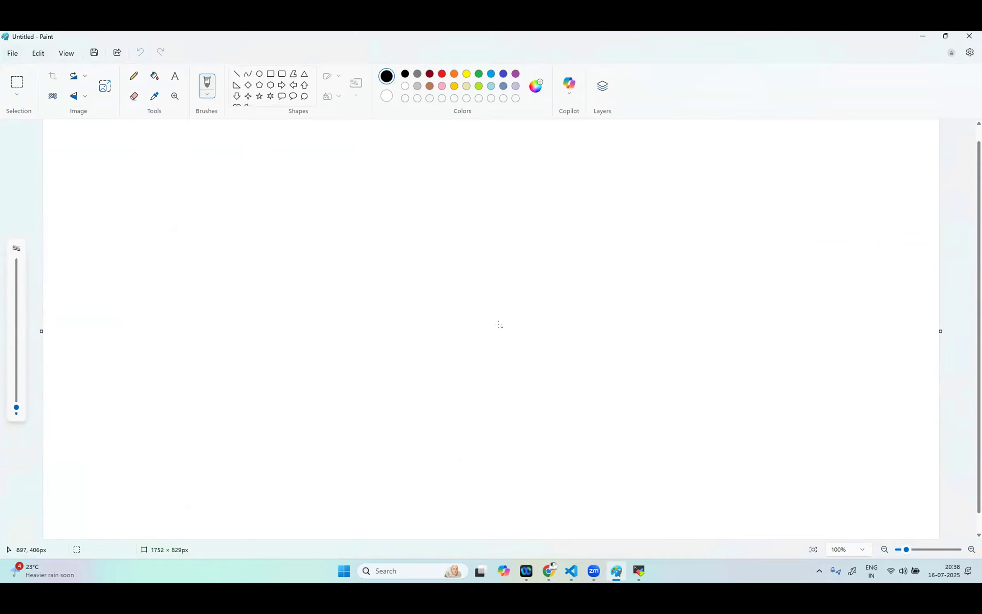
# - Handwrite "Easy Trade" and, below it, "Private App" in the canvas's upper-left area, underlining both
pyautogui.moveTo(95, 212)
pyautogui.mouseDown()
pyautogui.moveTo(92, 230)
pyautogui.moveTo(145, 215)
pyautogui.moveTo(156, 225)
pyautogui.mouseUp()
pyautogui.moveTo(146, 208)
pyautogui.mouseDown()
pyautogui.moveTo(201, 212)
pyautogui.moveTo(212, 193)
pyautogui.mouseUp()
pyautogui.moveTo(212, 205); pyautogui.dragTo(223, 208)
pyautogui.moveTo(105, 241); pyautogui.dragTo(211, 225)
pyautogui.moveTo(100, 285); pyautogui.dragTo(105, 314)
pyautogui.moveTo(95, 286)
pyautogui.mouseDown()
pyautogui.moveTo(107, 304)
pyautogui.moveTo(127, 291)
pyautogui.mouseUp()
pyautogui.moveTo(130, 299)
pyautogui.mouseDown()
pyautogui.moveTo(171, 266)
pyautogui.moveTo(186, 280)
pyautogui.mouseUp()
pyautogui.moveTo(207, 270)
pyautogui.mouseDown()
pyautogui.moveTo(200, 275)
pyautogui.moveTo(232, 261)
pyautogui.moveTo(243, 269)
pyautogui.mouseUp()
pyautogui.moveTo(101, 326); pyautogui.dragTo(175, 302)
pyautogui.moveTo(197, 299); pyautogui.dragTo(255, 282)
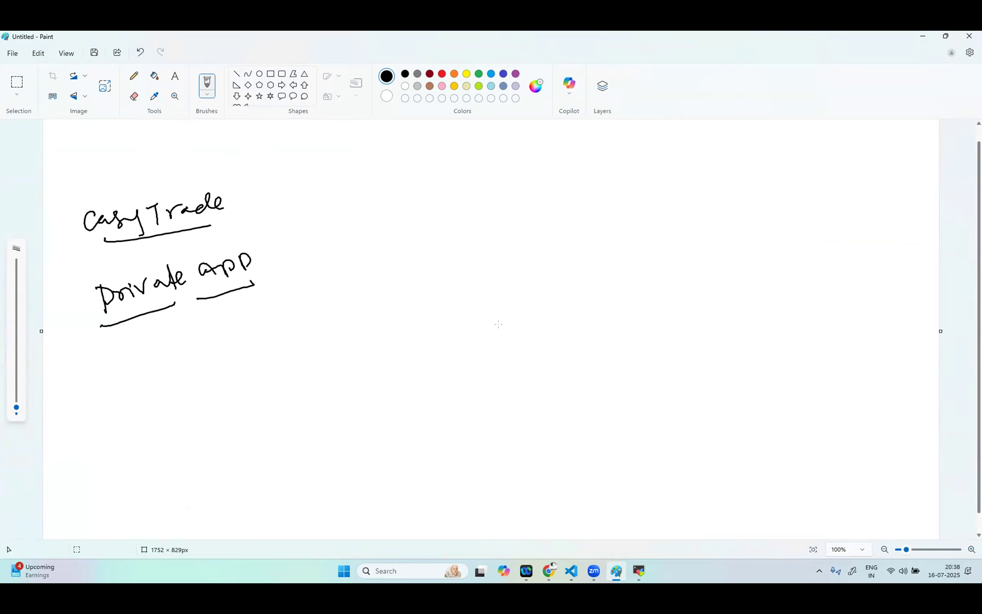
# - Draw a closed box around the "Easy Trade" and "Private App" notes
pyautogui.moveTo(64, 215)
pyautogui.mouseDown()
pyautogui.moveTo(92, 357)
pyautogui.moveTo(243, 154)
pyautogui.moveTo(273, 305)
pyautogui.moveTo(112, 362)
pyautogui.mouseUp()
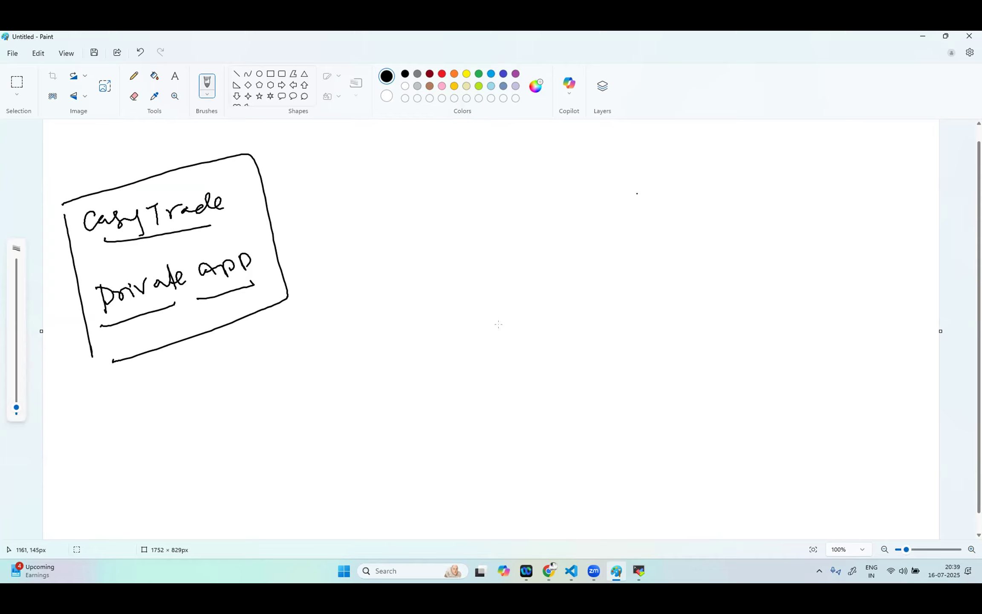
pyautogui.moveTo(92, 350)
pyautogui.mouseDown()
pyautogui.moveTo(96, 361)
pyautogui.moveTo(119, 358)
pyautogui.mouseUp()
pyautogui.moveTo(101, 367); pyautogui.dragTo(130, 359)
pyautogui.moveTo(65, 202); pyautogui.dragTo(65, 222)
# - Sketch a circled alpha-like user symbol in the canvas's upper-right area and an empty square below it
pyautogui.click(687, 182)
pyautogui.moveTo(704, 162)
pyautogui.mouseDown()
pyautogui.moveTo(709, 186)
pyautogui.moveTo(720, 154)
pyautogui.mouseUp()
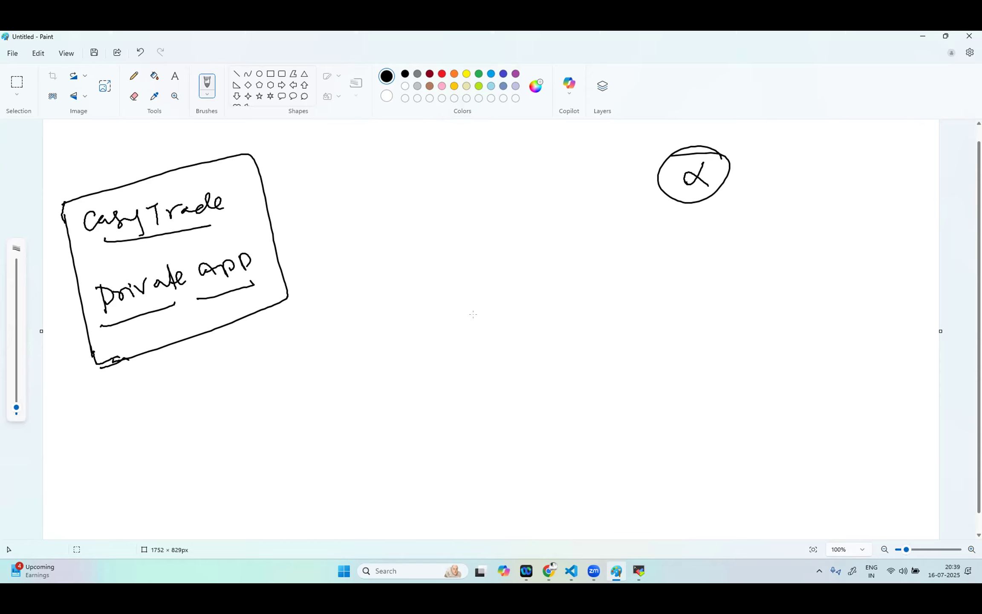
pyautogui.moveTo(681, 234)
pyautogui.mouseDown()
pyautogui.moveTo(684, 295)
pyautogui.moveTo(718, 229)
pyautogui.moveTo(757, 288)
pyautogui.moveTo(683, 294)
pyautogui.mouseUp()
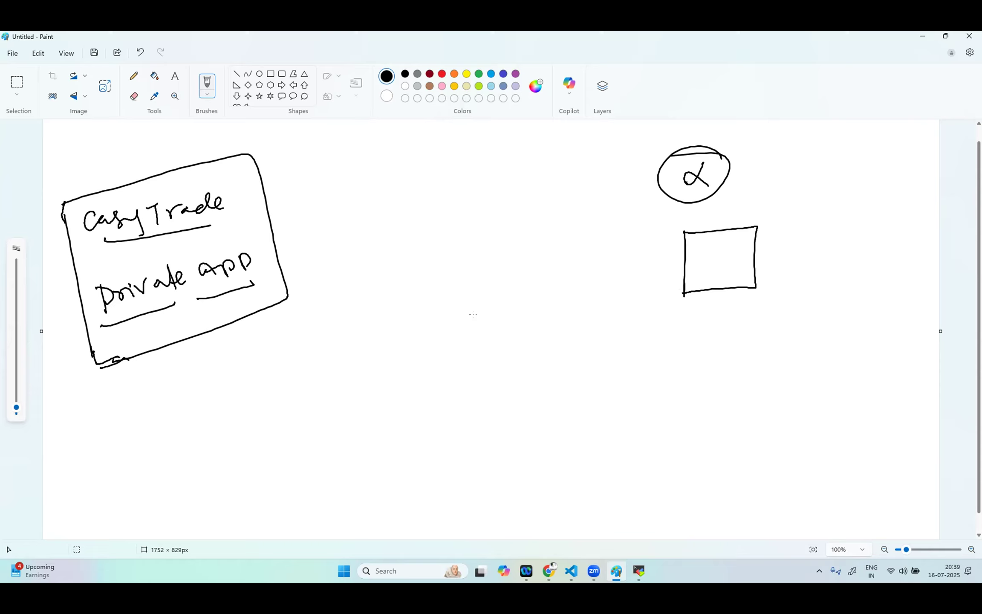
# - Hatch a small square over the EasyTrade box's lower-left corner and sketch a small closed shape beneath it
pyautogui.moveTo(101, 368); pyautogui.dragTo(108, 363)
pyautogui.moveTo(79, 350); pyautogui.dragTo(109, 343)
pyautogui.moveTo(84, 377); pyautogui.dragTo(122, 352)
pyautogui.moveTo(127, 244)
pyautogui.mouseDown()
pyautogui.moveTo(169, 256)
pyautogui.moveTo(171, 234)
pyautogui.mouseUp()
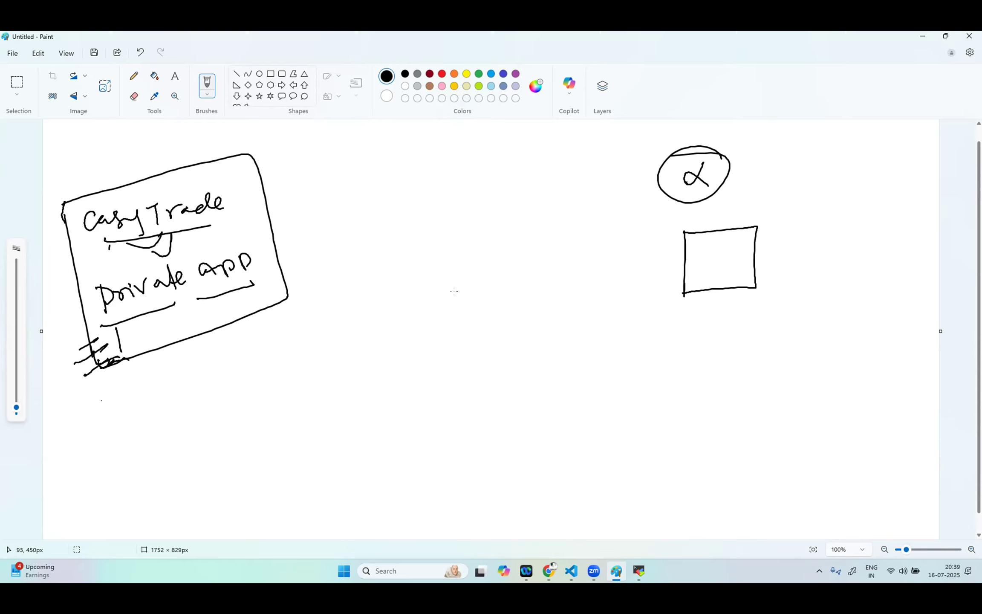
pyautogui.moveTo(78, 336); pyautogui.dragTo(89, 373)
pyautogui.moveTo(78, 342)
pyautogui.mouseDown()
pyautogui.moveTo(94, 336)
pyautogui.moveTo(102, 361)
pyautogui.mouseUp()
pyautogui.moveTo(94, 375); pyautogui.dragTo(112, 360)
pyautogui.moveTo(87, 435)
pyautogui.mouseDown()
pyautogui.moveTo(76, 405)
pyautogui.moveTo(94, 420)
pyautogui.mouseUp()
pyautogui.moveTo(120, 313); pyautogui.dragTo(119, 315)
pyautogui.moveTo(121, 305); pyautogui.dragTo(120, 308)
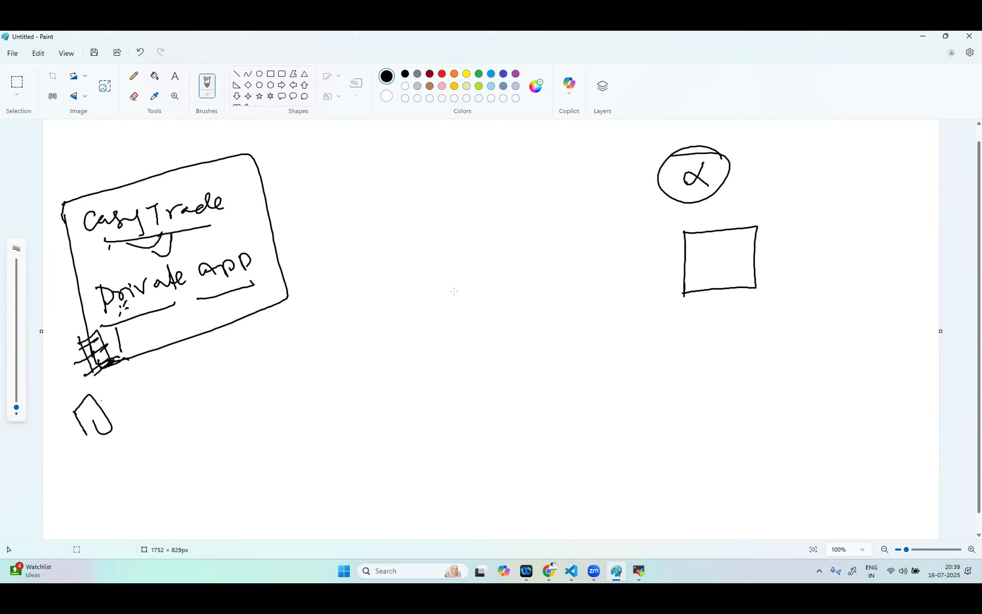
pyautogui.moveTo(93, 422); pyautogui.dragTo(106, 423)
# - Draw a small box at the EasyTrade box's lower-right corner and connect it by an arrow to a boxed handwritten label
pyautogui.moveTo(162, 312); pyautogui.dragTo(187, 298)
pyautogui.moveTo(260, 281); pyautogui.dragTo(263, 297)
pyautogui.moveTo(257, 277)
pyautogui.mouseDown()
pyautogui.moveTo(271, 271)
pyautogui.moveTo(240, 306)
pyautogui.moveTo(304, 262)
pyautogui.moveTo(303, 281)
pyautogui.moveTo(358, 240)
pyautogui.moveTo(373, 257)
pyautogui.mouseUp()
pyautogui.moveTo(380, 246); pyautogui.dragTo(408, 217)
pyautogui.moveTo(412, 217); pyautogui.dragTo(444, 225)
pyautogui.moveTo(444, 225)
pyautogui.mouseDown()
pyautogui.moveTo(445, 201)
pyautogui.moveTo(515, 184)
pyautogui.mouseUp()
pyautogui.moveTo(307, 246); pyautogui.dragTo(323, 279)
pyautogui.moveTo(311, 246)
pyautogui.mouseDown()
pyautogui.moveTo(501, 164)
pyautogui.moveTo(490, 214)
pyautogui.moveTo(334, 278)
pyautogui.mouseUp()
pyautogui.moveTo(101, 261); pyautogui.dragTo(205, 233)
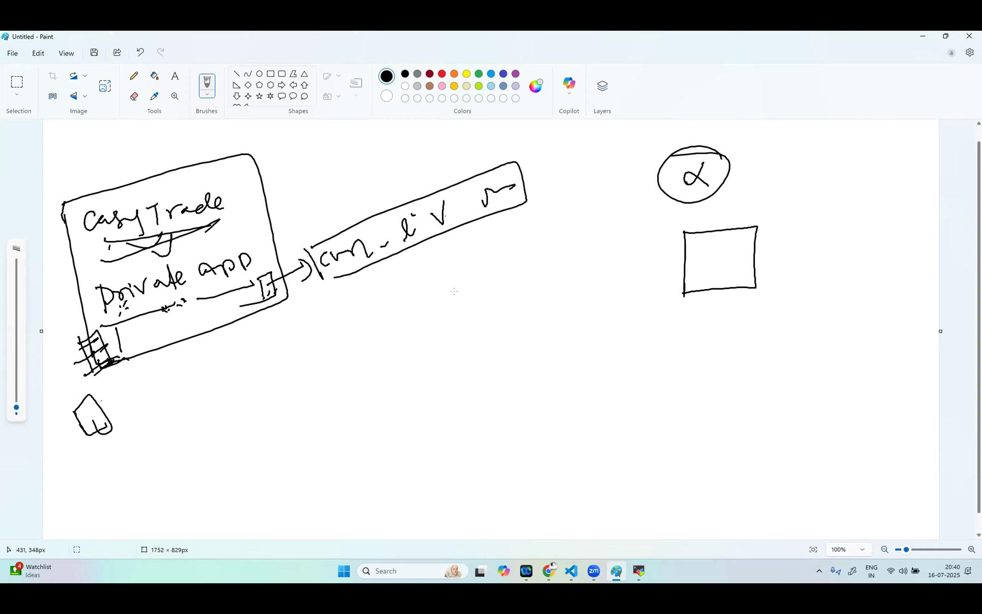
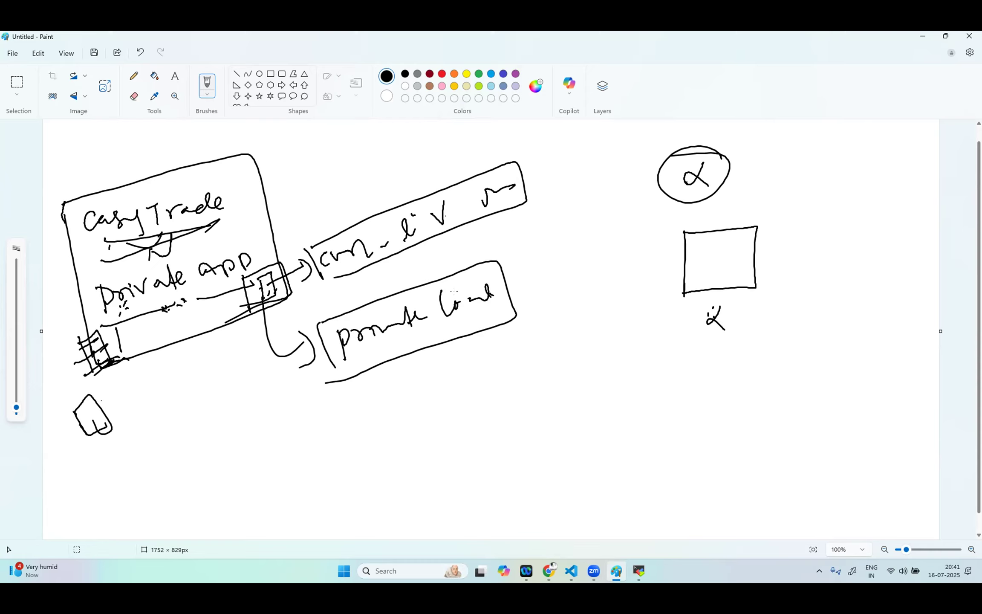
# - Draw a large box in the canvas's lower-right area with a smaller one to its left, and write an underlined "URL" in the large box
pyautogui.moveTo(577, 333)
pyautogui.mouseDown()
pyautogui.moveTo(584, 465)
pyautogui.moveTo(745, 331)
pyautogui.moveTo(800, 469)
pyautogui.moveTo(610, 496)
pyautogui.mouseUp()
pyautogui.moveTo(317, 457); pyautogui.dragTo(343, 526)
pyautogui.moveTo(303, 463)
pyautogui.mouseDown()
pyautogui.moveTo(384, 495)
pyautogui.moveTo(349, 519)
pyautogui.mouseUp()
pyautogui.moveTo(585, 489); pyautogui.dragTo(613, 498)
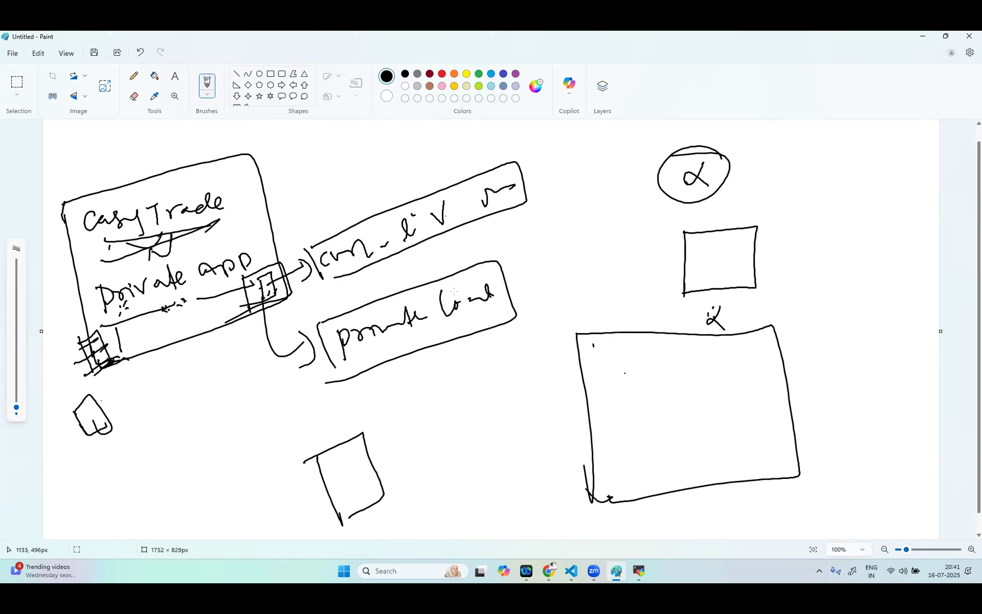
pyautogui.moveTo(646, 352); pyautogui.dragTo(659, 352)
pyautogui.moveTo(672, 354)
pyautogui.mouseDown()
pyautogui.moveTo(673, 365)
pyautogui.moveTo(710, 361)
pyautogui.mouseUp()
pyautogui.moveTo(658, 377); pyautogui.dragTo(694, 372)
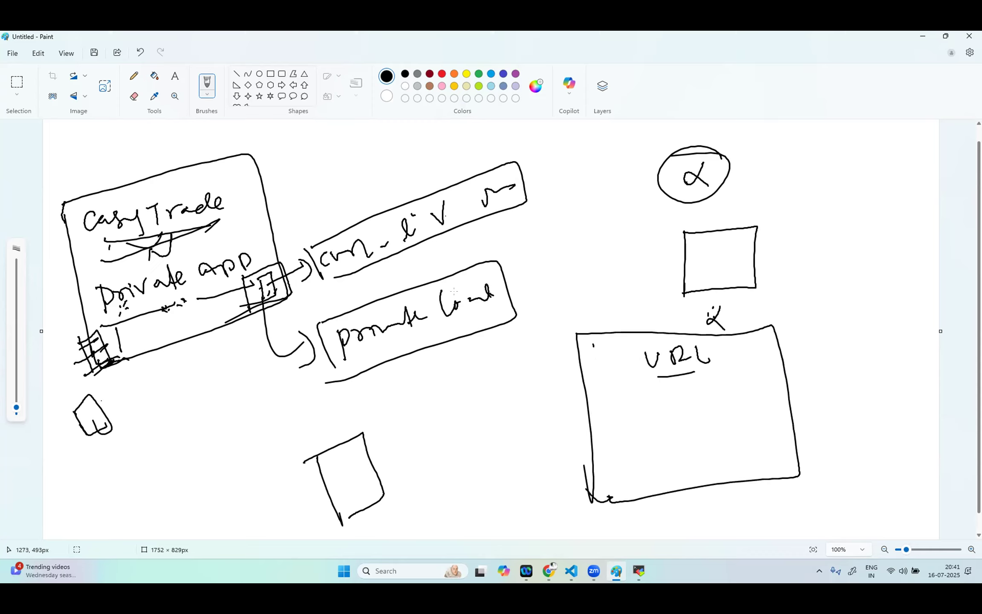
# - Write "Network" beside the large URL box with an arrow pointing into it
pyautogui.moveTo(567, 423); pyautogui.dragTo(602, 413)
pyautogui.moveTo(500, 427); pyautogui.dragTo(522, 435)
pyautogui.moveTo(500, 434); pyautogui.dragTo(565, 395)
pyautogui.moveTo(562, 392); pyautogui.dragTo(581, 410)
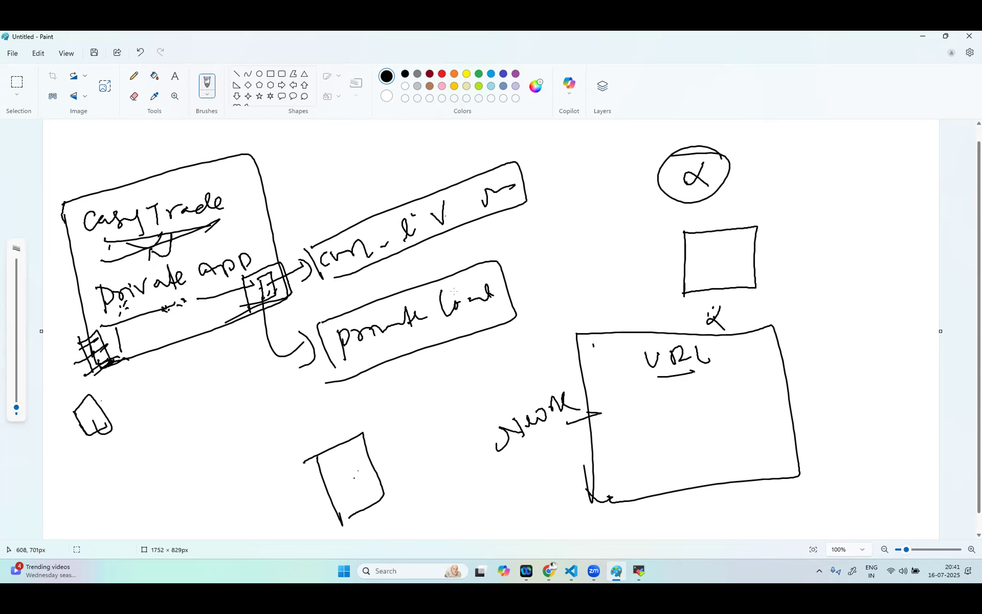
# - Close the separate small box's lower edge, draw an alpha-like user symbol above it, and underline "URL" again
pyautogui.moveTo(344, 522); pyautogui.dragTo(366, 507)
pyautogui.moveTo(681, 378); pyautogui.dragTo(700, 373)
pyautogui.moveTo(353, 402)
pyautogui.mouseDown()
pyautogui.moveTo(341, 422)
pyautogui.moveTo(369, 424)
pyautogui.mouseUp()
pyautogui.moveTo(668, 378); pyautogui.dragTo(697, 383)
# - Draw a small box inside the large URL box's lower-left corner and add emphasis marks to it and to "URL"
pyautogui.moveTo(604, 440)
pyautogui.mouseDown()
pyautogui.moveTo(623, 495)
pyautogui.moveTo(669, 480)
pyautogui.moveTo(633, 488)
pyautogui.moveTo(653, 481)
pyautogui.mouseUp()
pyautogui.moveTo(637, 435); pyautogui.dragTo(631, 445)
pyautogui.moveTo(652, 369); pyautogui.dragTo(657, 377)
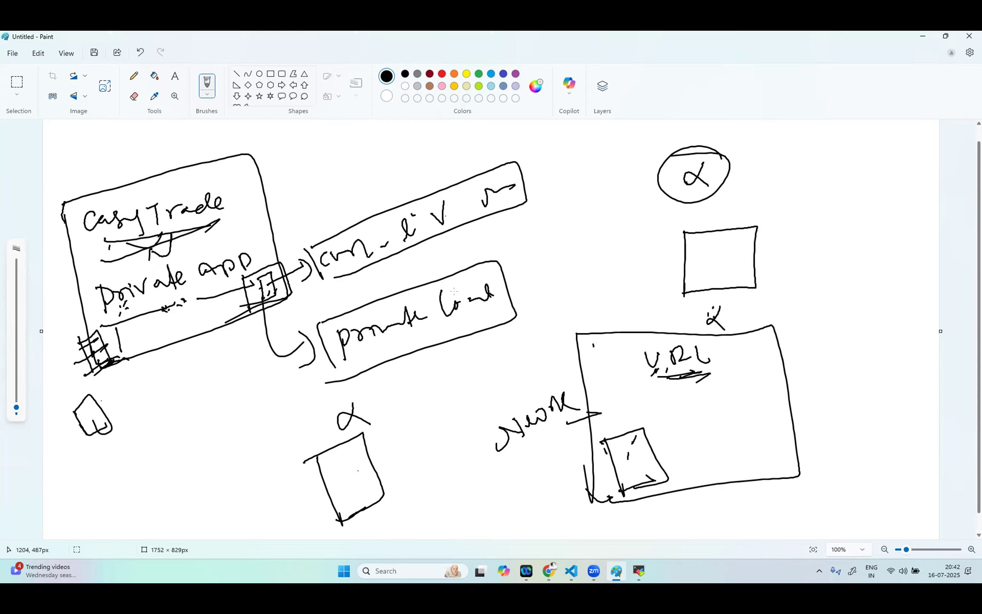
pyautogui.moveTo(661, 362); pyautogui.dragTo(663, 373)
pyautogui.moveTo(619, 490)
pyautogui.mouseDown()
pyautogui.moveTo(669, 477)
pyautogui.moveTo(611, 428)
pyautogui.moveTo(610, 458)
pyautogui.mouseUp()
# - Connect the small inner box by a line to outlined handwritten labels outside the large box, including "private"
pyautogui.moveTo(646, 457)
pyautogui.mouseDown()
pyautogui.moveTo(808, 420)
pyautogui.moveTo(870, 391)
pyautogui.mouseUp()
pyautogui.click(842, 435)
pyautogui.moveTo(826, 438)
pyautogui.mouseDown()
pyautogui.moveTo(861, 439)
pyautogui.moveTo(881, 420)
pyautogui.moveTo(900, 442)
pyautogui.moveTo(894, 411)
pyautogui.moveTo(838, 435)
pyautogui.mouseUp()
pyautogui.moveTo(801, 395); pyautogui.dragTo(815, 429)
pyautogui.moveTo(809, 392)
pyautogui.mouseDown()
pyautogui.moveTo(876, 409)
pyautogui.moveTo(821, 439)
pyautogui.mouseUp()
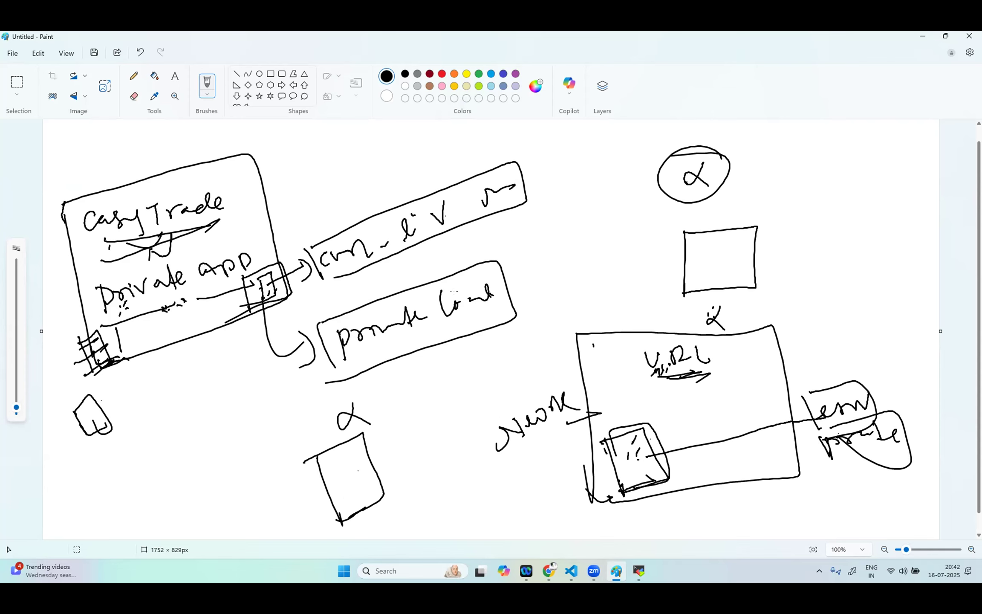
# - Switch back to Dynatrace in the browser and start creating a new browser monitor
pyautogui.click(550, 572)
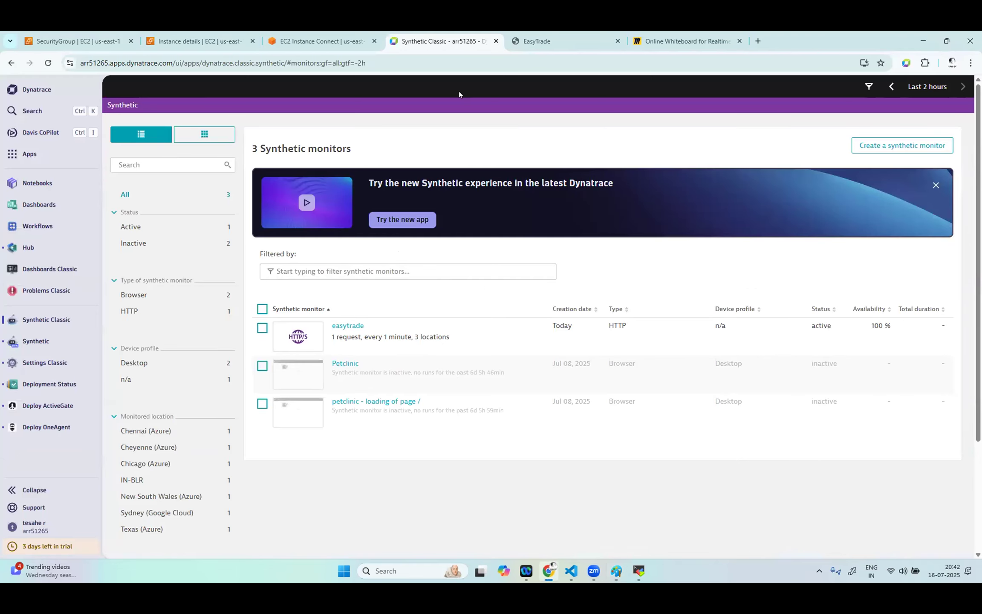
pyautogui.click(927, 150)
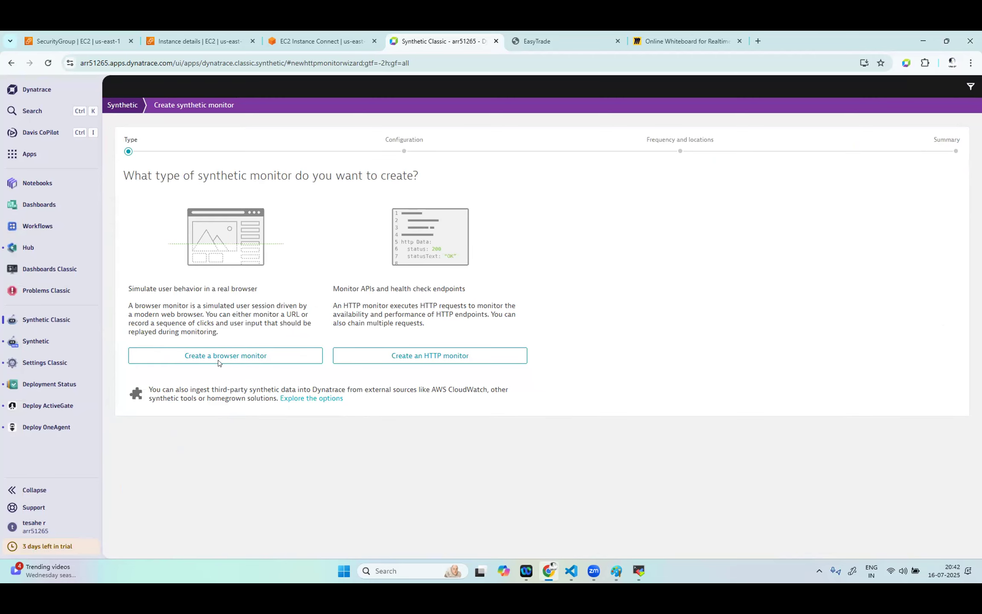
pyautogui.click(237, 356)
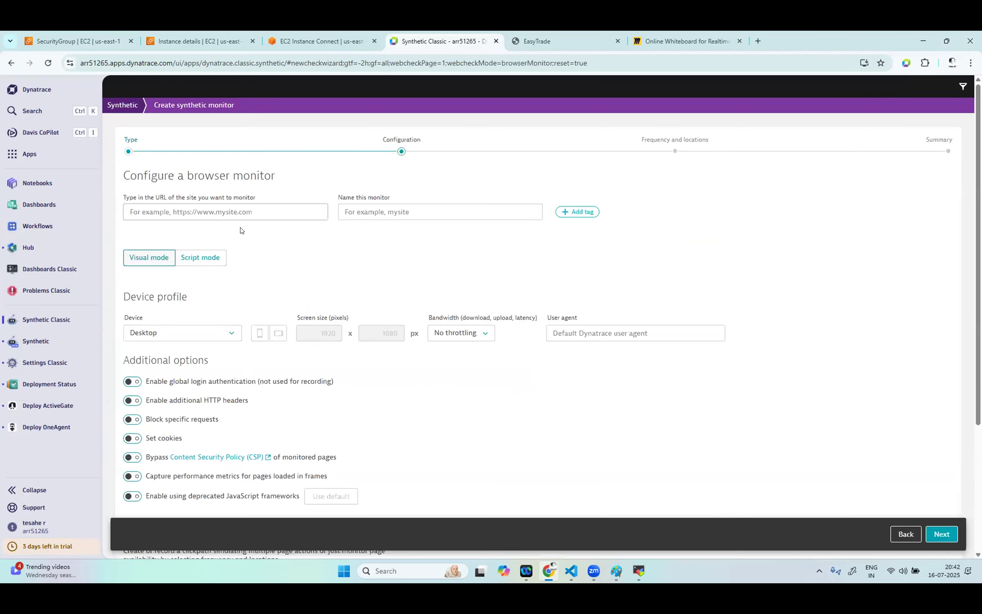
pyautogui.click(538, 41)
pyautogui.click(215, 62)
pyautogui.doubleClick(210, 62)
pyautogui.moveTo(210, 62); pyautogui.dragTo(109, 62)
pyautogui.hotkey('ctrl', 'c')
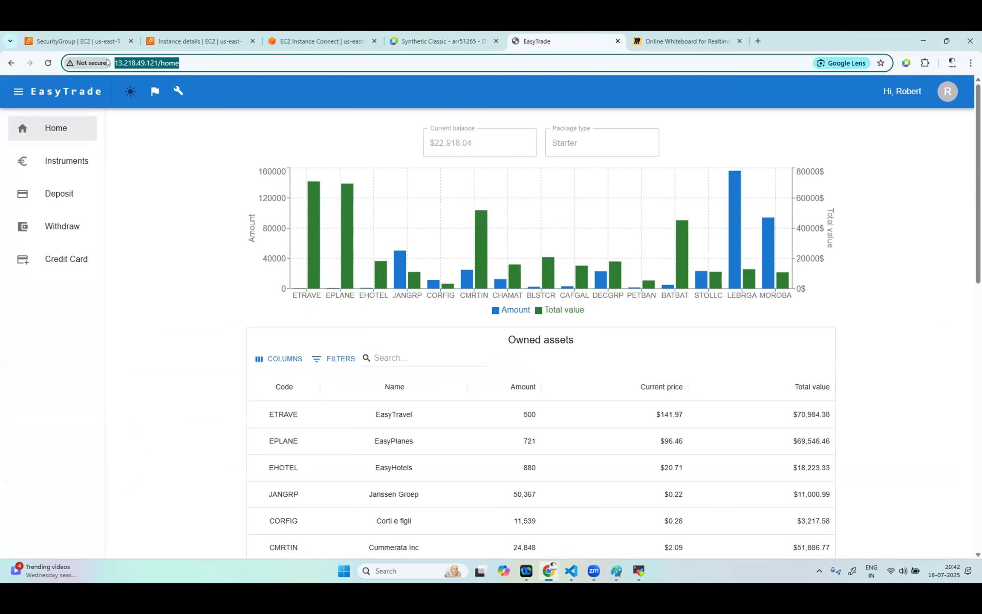
pyautogui.click(430, 38)
pyautogui.hotkey('ctrl', 'v')
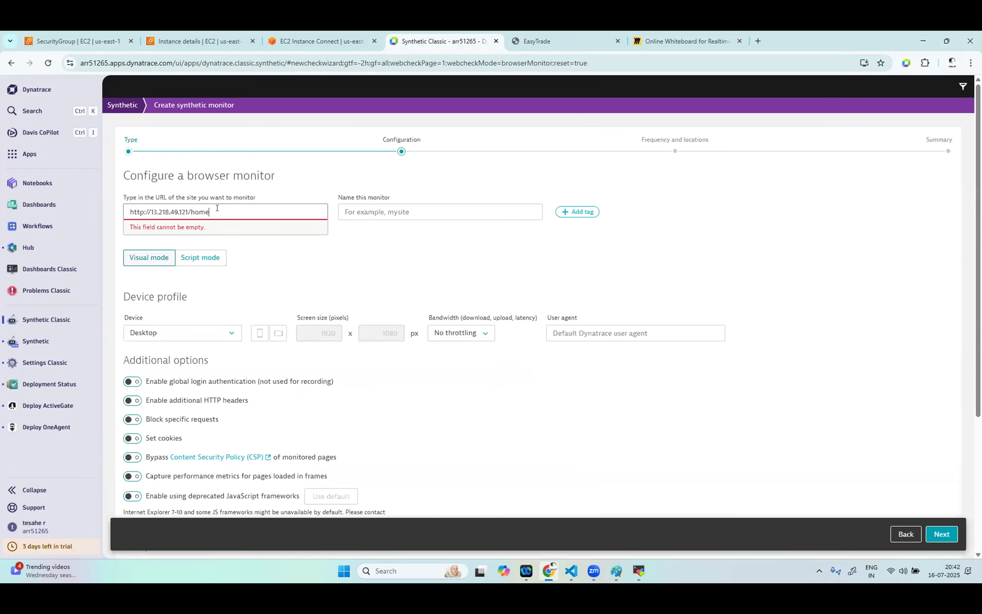
# - Name the browser monitor "Easytrade Home page"
pyautogui.click(401, 210)
pyautogui.write('E')
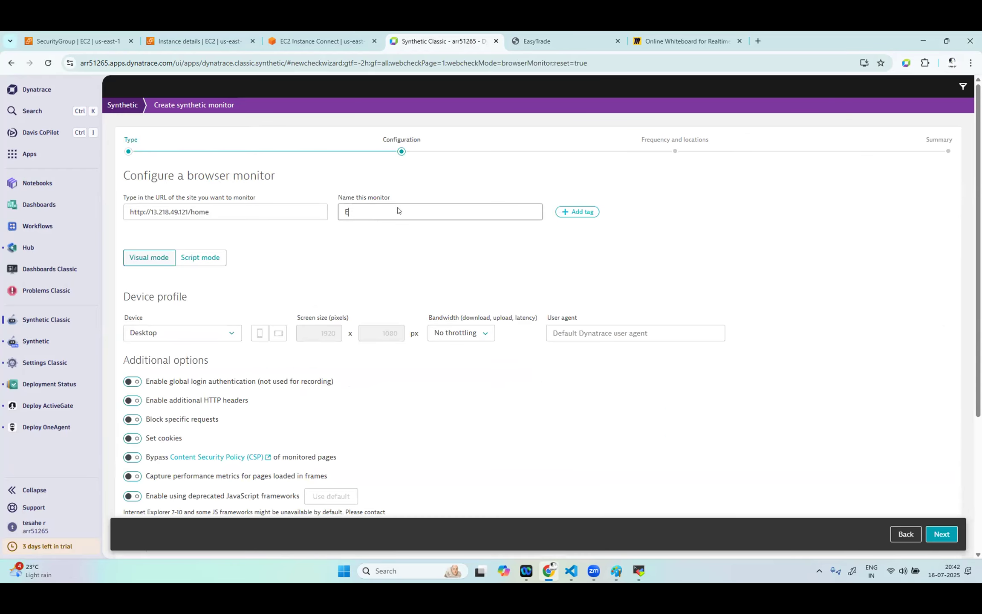
pyautogui.write('ASYTRADE')
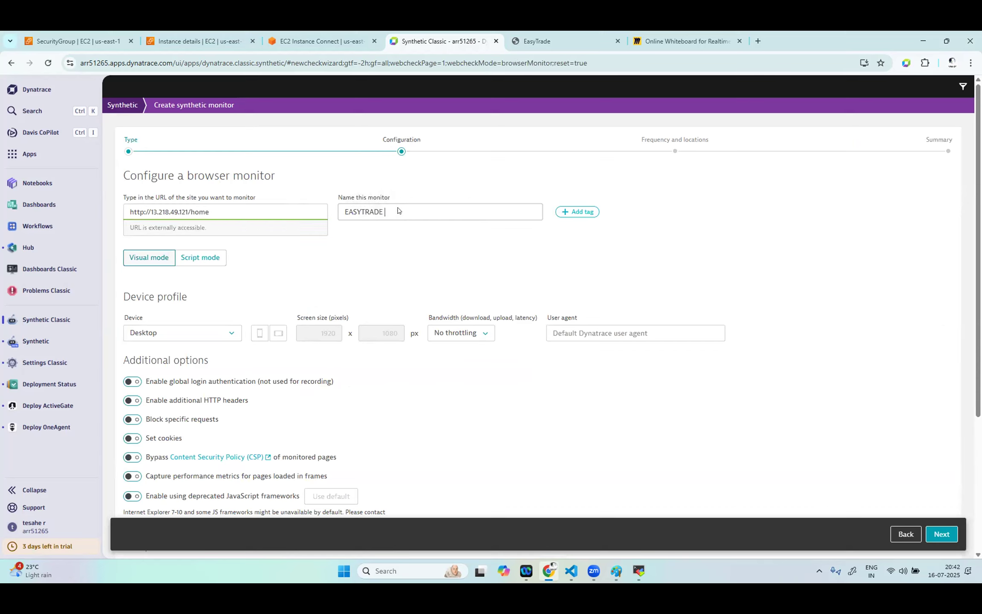
pyautogui.press('BackSpace')
pyautogui.press('BackSpace')
pyautogui.press('BackSpace')
pyautogui.press('BackSpace')
pyautogui.press('BackSpace')
pyautogui.press('BackSpace')
pyautogui.press('BackSpace')
pyautogui.press('BackSpace')
pyautogui.press('capslock')
pyautogui.write('as')
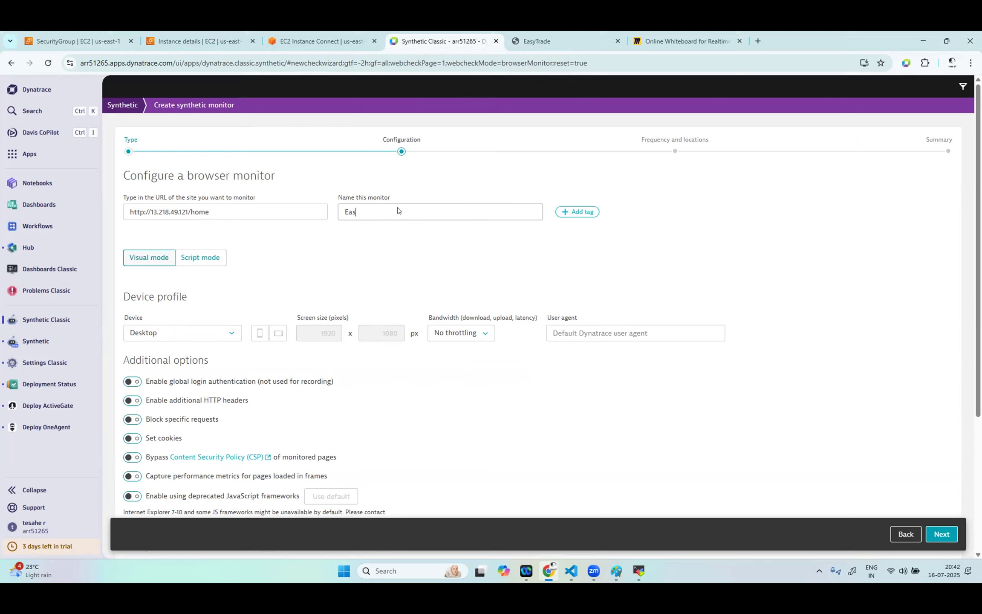
pyautogui.write('ytrade Home page')
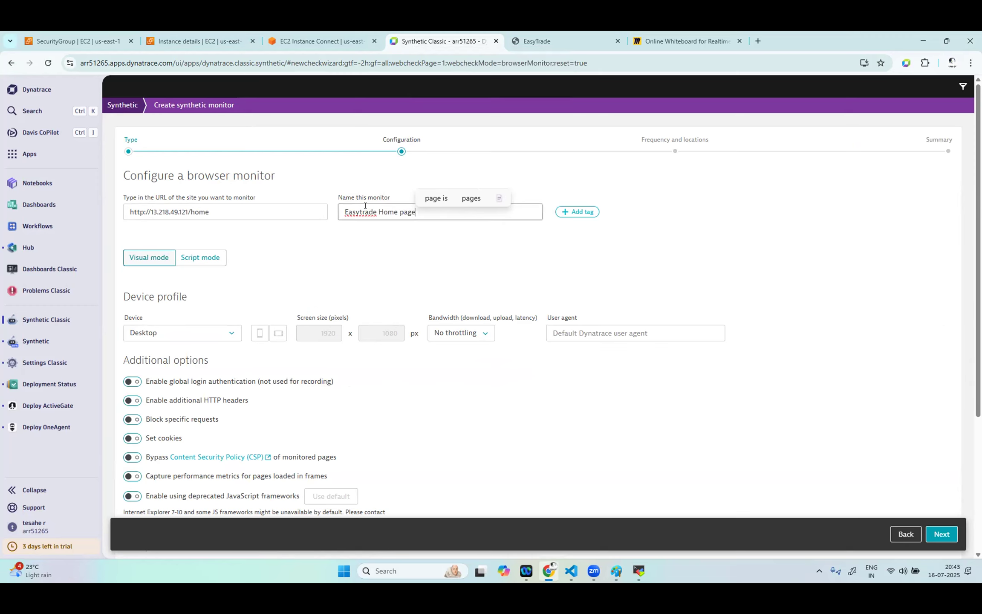
pyautogui.rightClick(363, 212)
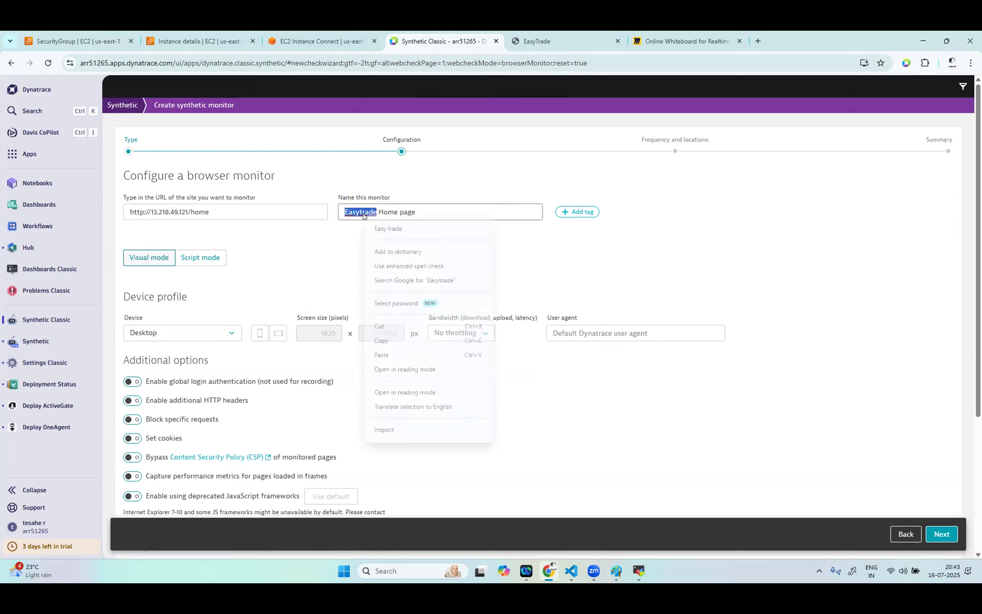
pyautogui.click(352, 233)
# - Review the device profile, additional options and clickpath events, and continue to the frequency and locations settings
pyautogui.scroll(-5, 294, 300)
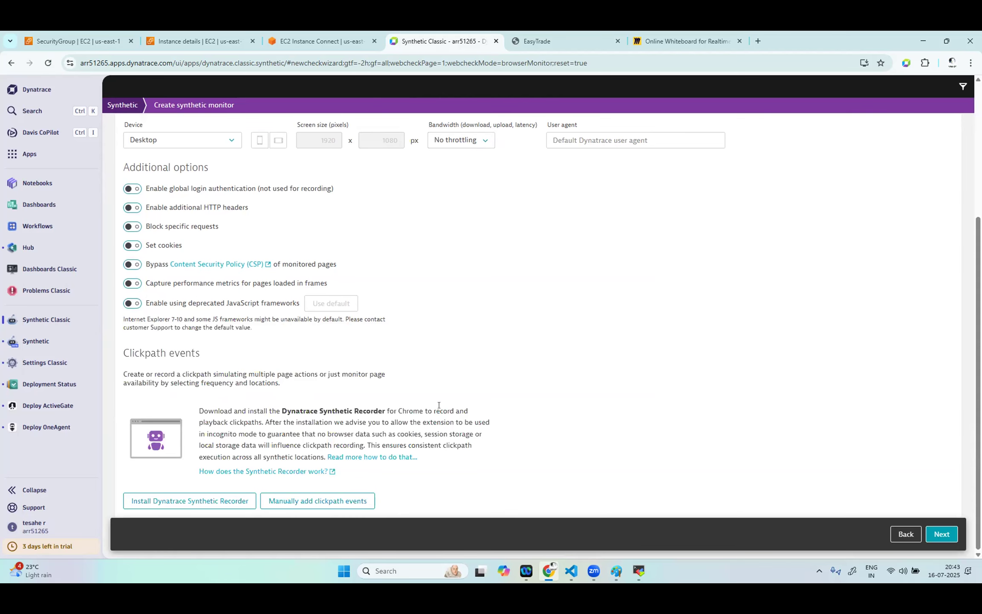
pyautogui.scroll(5, 469, 330)
pyautogui.scroll(-5, 180, 254)
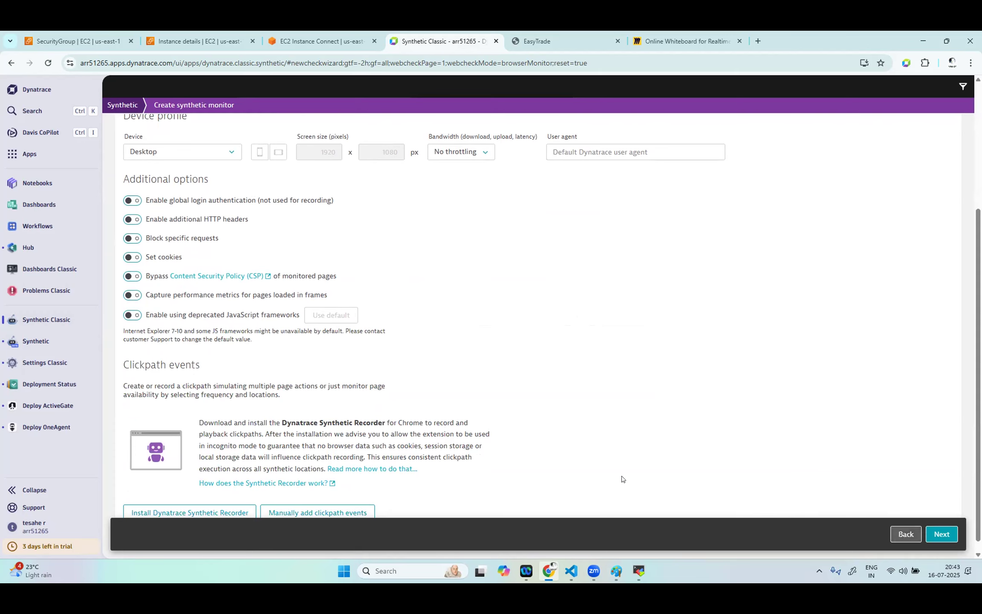
pyautogui.scroll(-1, 256, 469)
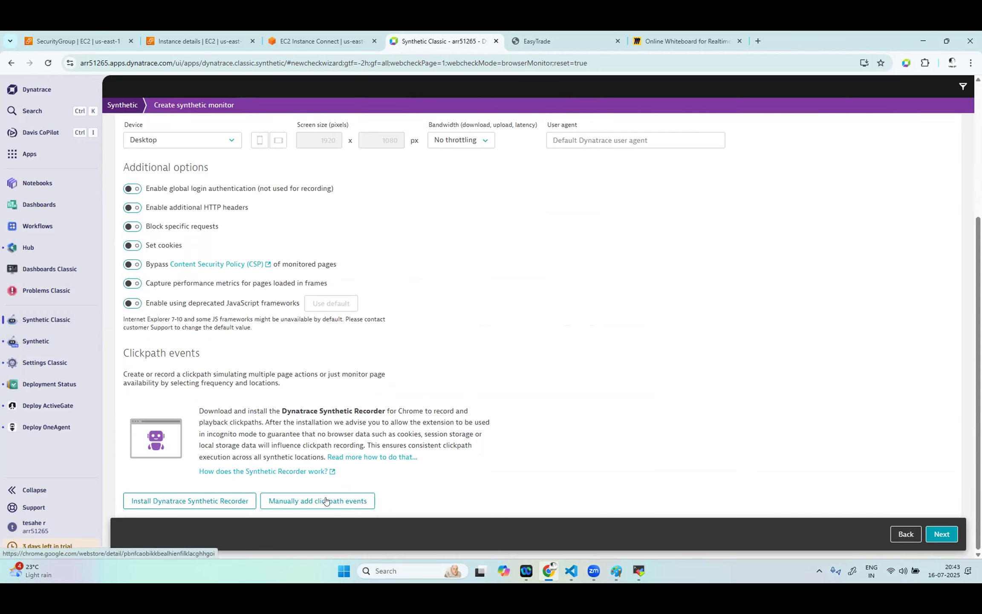
pyautogui.click(937, 534)
# - Set the website monitoring frequency to every 5 minutes
pyautogui.click(242, 200)
pyautogui.click(237, 219)
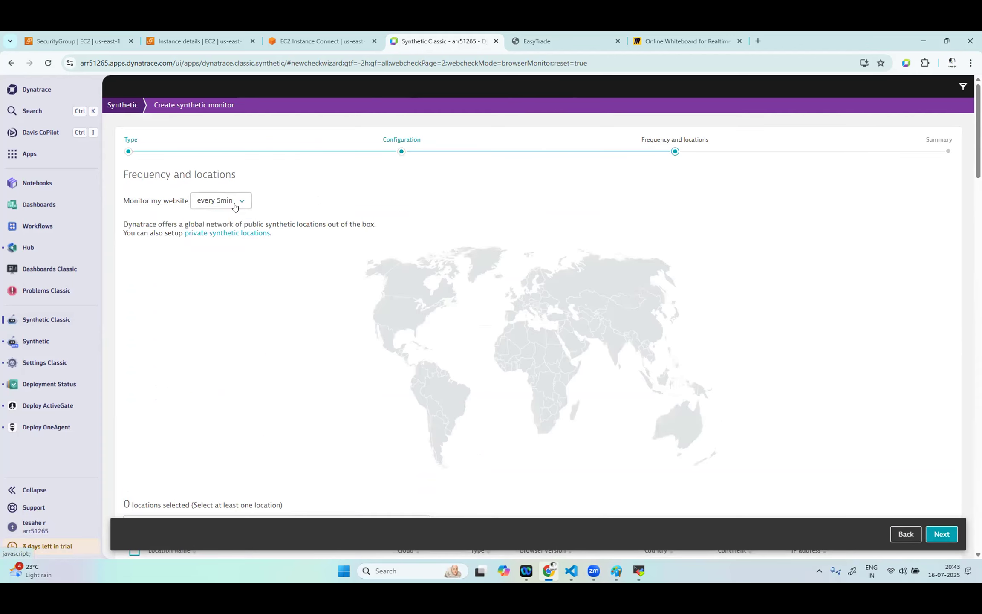
pyautogui.click(234, 203)
pyautogui.click(234, 217)
# - Filter the monitor's location list by type Private
pyautogui.scroll(-1, 465, 292)
pyautogui.scroll(-7, 465, 291)
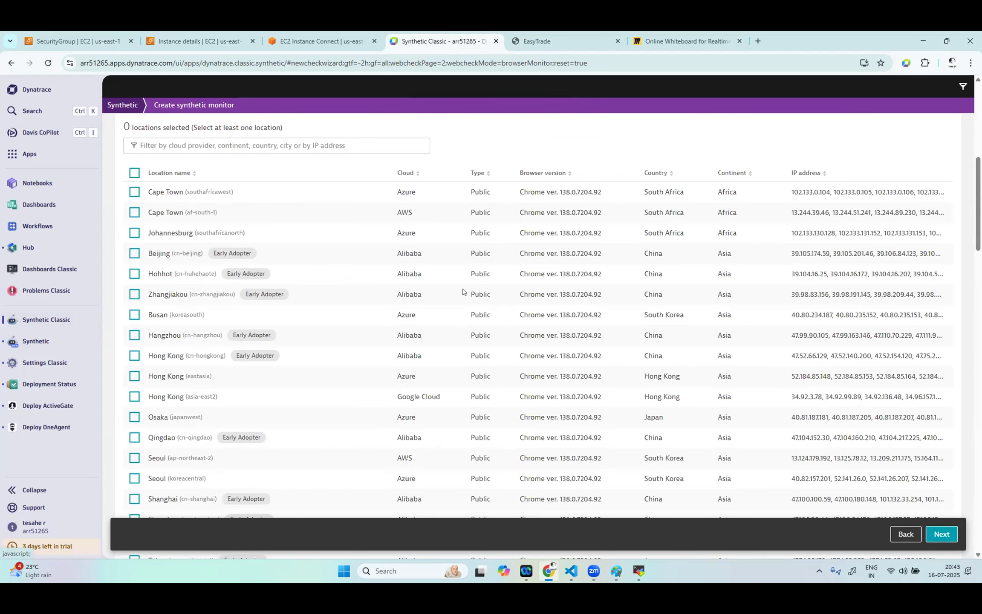
pyautogui.scroll(1, 210, 226)
pyautogui.click(204, 175)
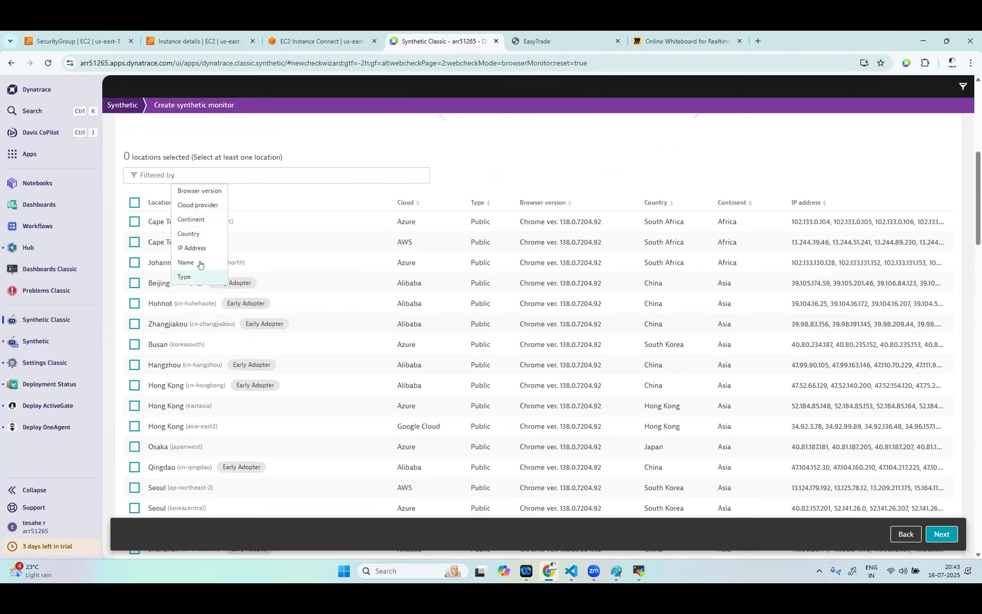
pyautogui.click(200, 276)
pyautogui.click(209, 191)
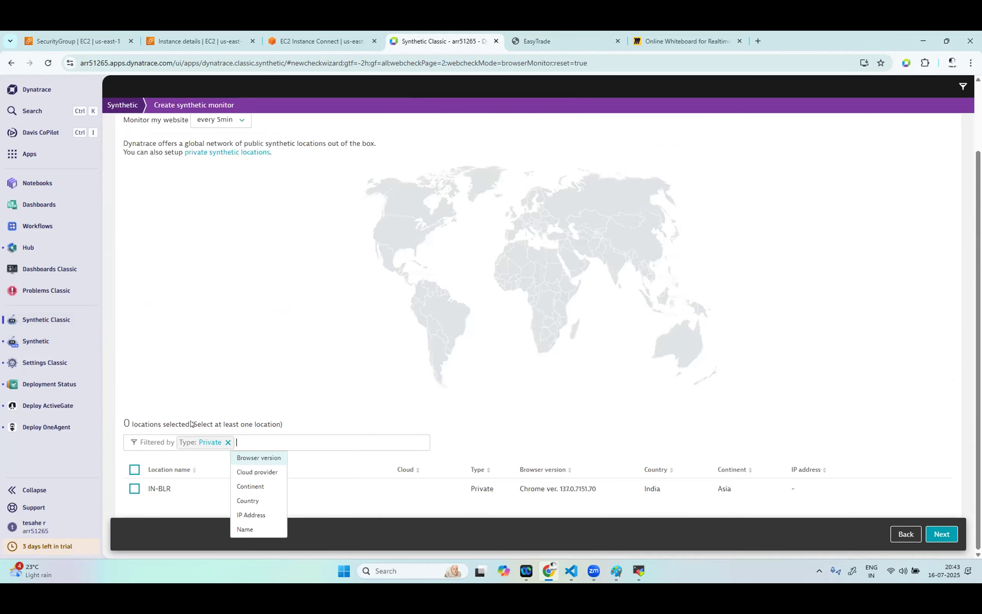
# - Select the private location IN-BLR for the browser monitor and clear the Type filter from the location list
pyautogui.click(134, 488)
pyautogui.click(227, 442)
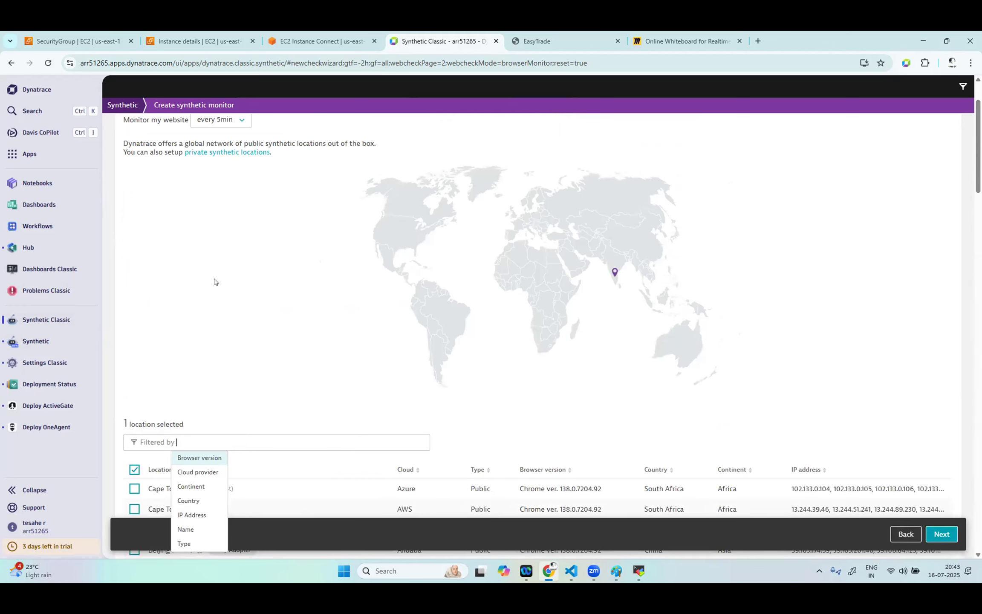
pyautogui.scroll(-5, 454, 403)
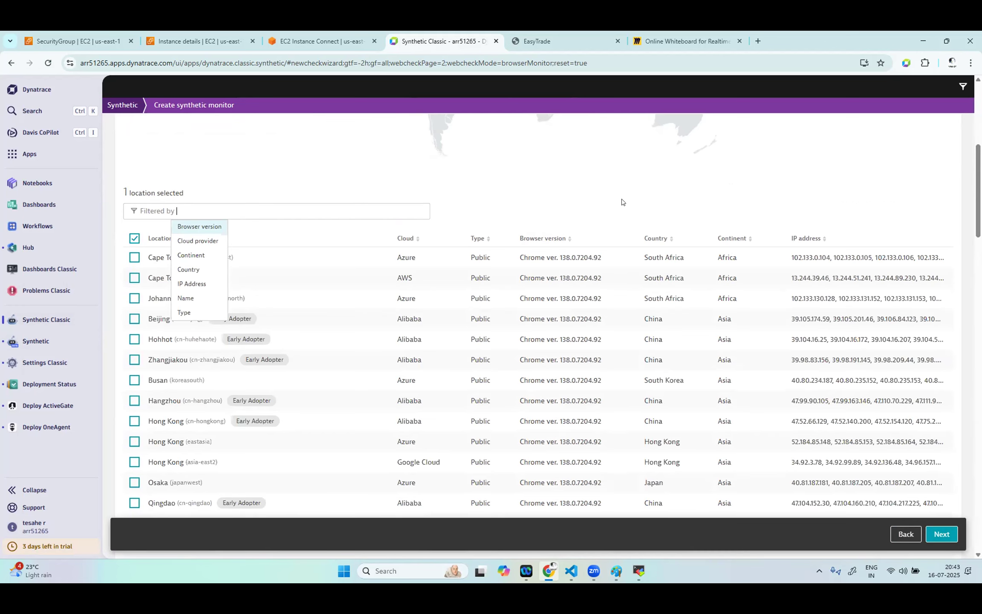
pyautogui.click(838, 213)
# - Add the locations Tokyo (japaneast), Tokyo (ap-northeast-1) and Kuala Lumpur (ap-southeast-3), and try to continue to the monitor summary
pyautogui.scroll(-3, 308, 398)
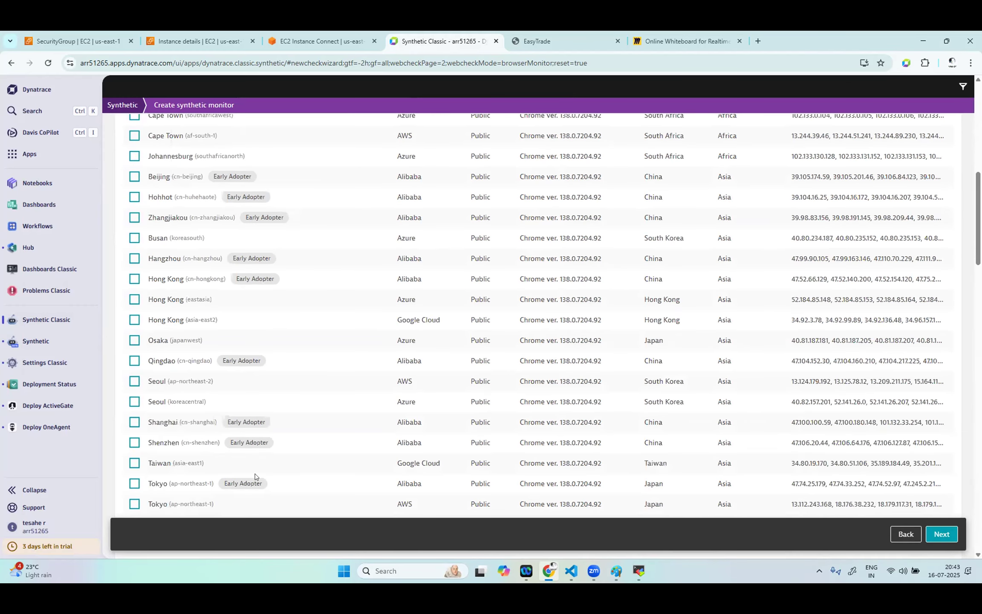
pyautogui.scroll(-3, 167, 458)
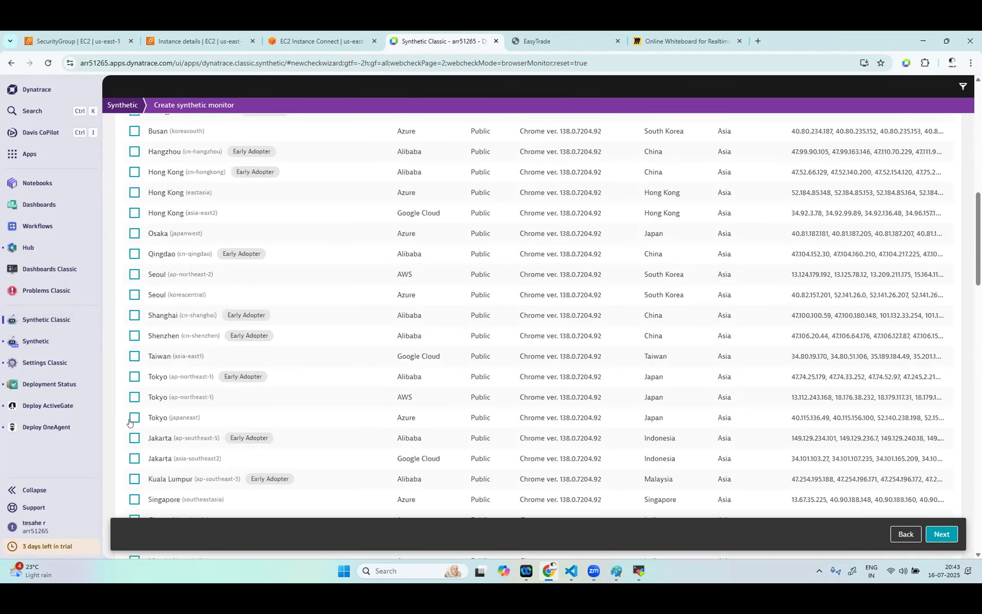
pyautogui.click(134, 416)
pyautogui.click(134, 397)
pyautogui.click(133, 479)
pyautogui.scroll(-4, 614, 475)
pyautogui.click(940, 534)
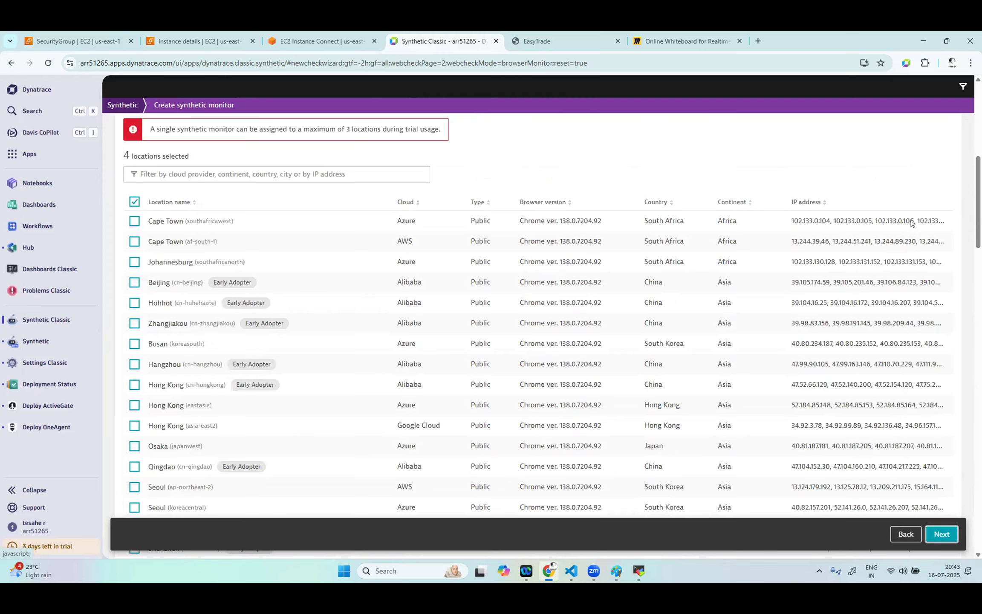
# - Deselect the Tokyo (japaneast) location and create the browser monitor
pyautogui.click(933, 535)
pyautogui.scroll(-2, 191, 371)
pyautogui.scroll(5, 191, 374)
pyautogui.scroll(-7, 192, 374)
pyautogui.click(142, 438)
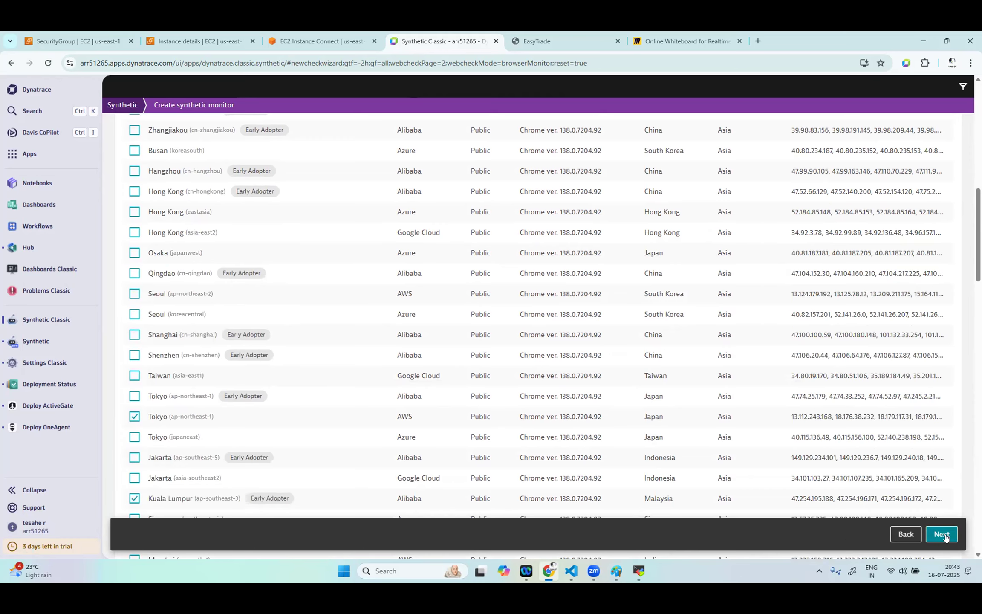
pyautogui.click(944, 535)
pyautogui.click(931, 538)
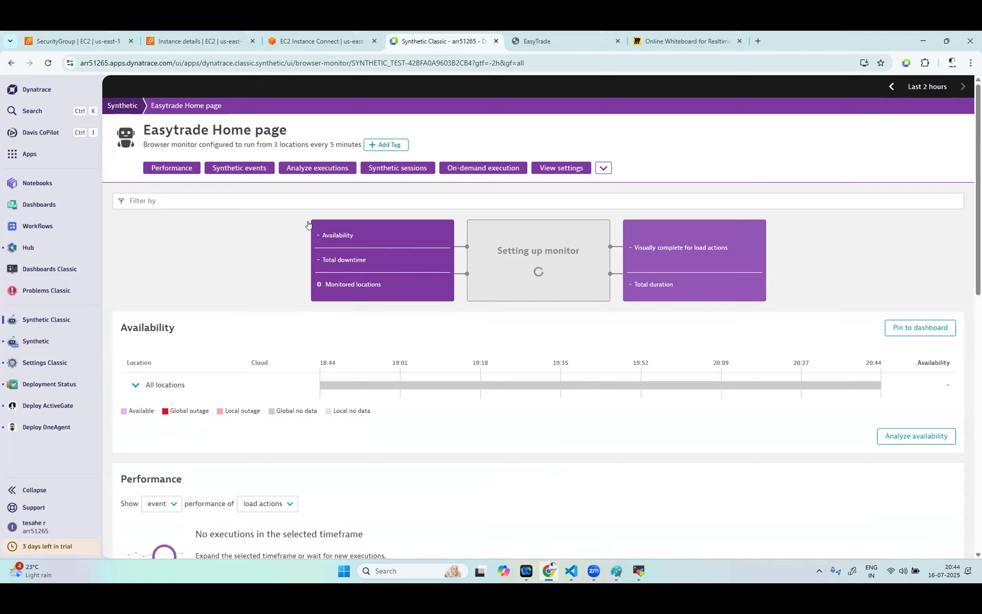
# - Open the easytrade HTTP monitor from the synthetic monitors overview and expand its availability by location
pyautogui.click(118, 108)
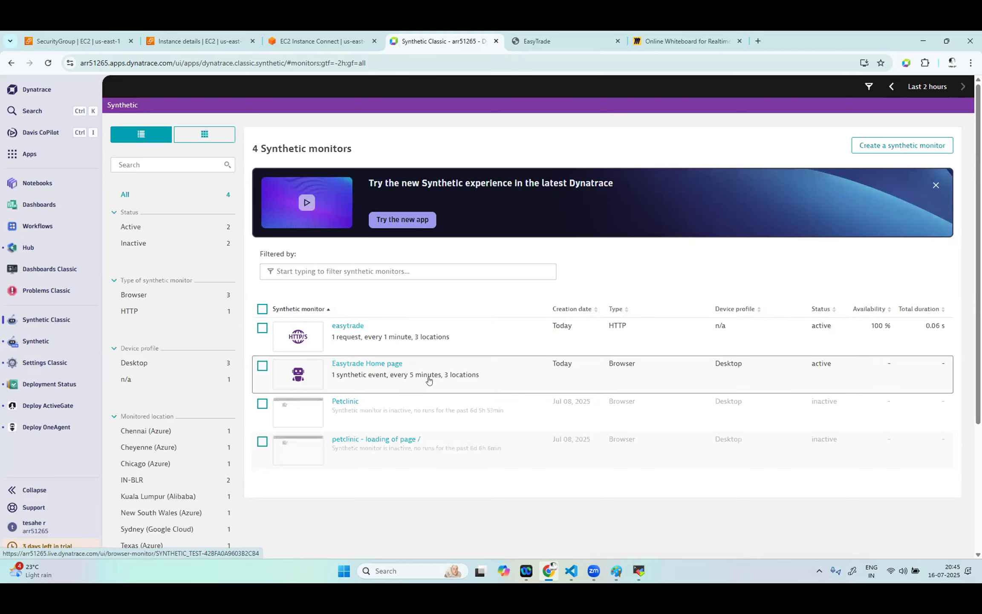
pyautogui.click(456, 327)
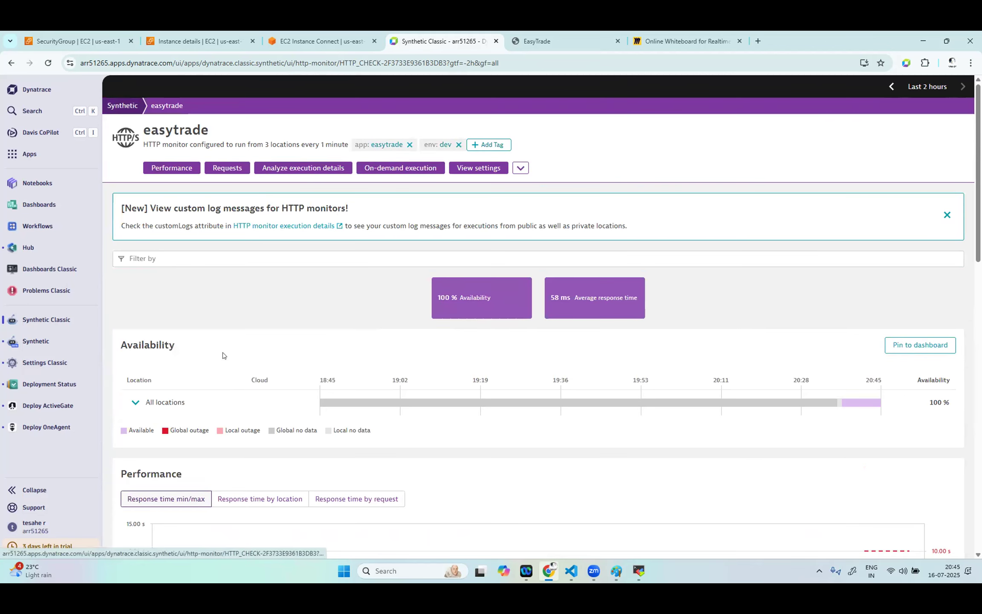
pyautogui.scroll(-2, 733, 422)
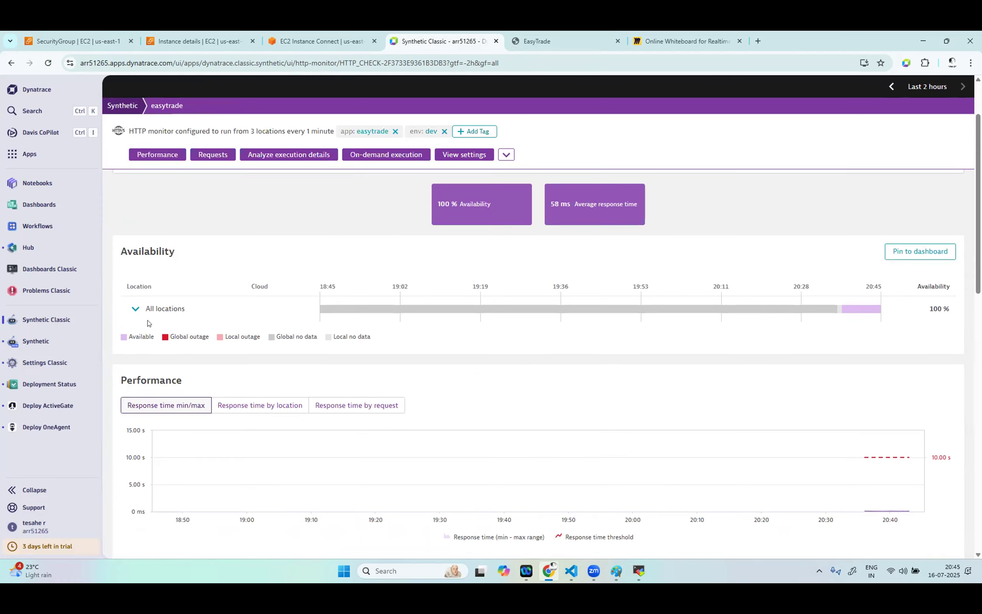
pyautogui.click(135, 309)
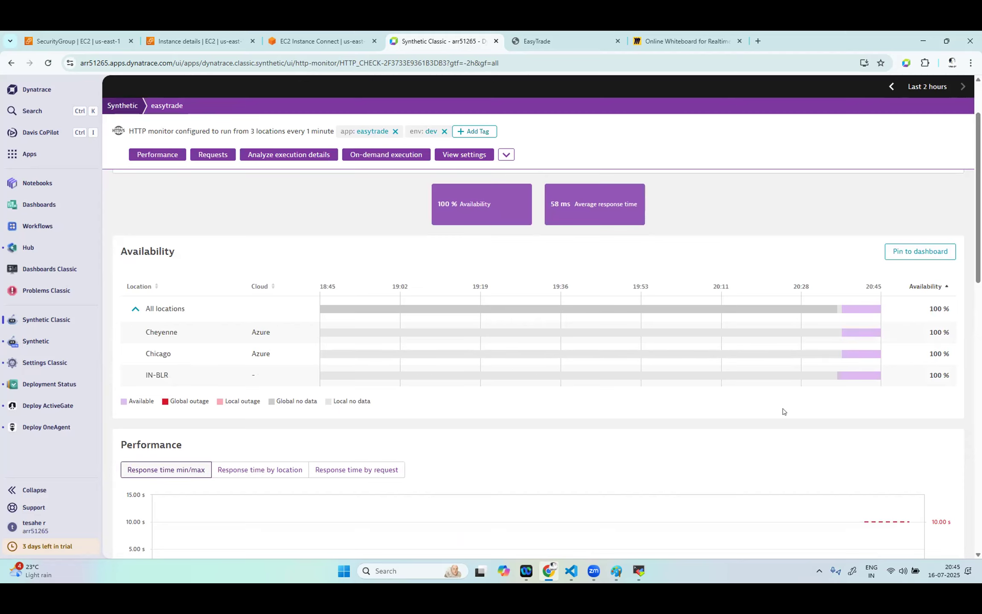
# - Examine the HTTP monitor's response time as min/max, by location and by request
pyautogui.scroll(-3, 783, 410)
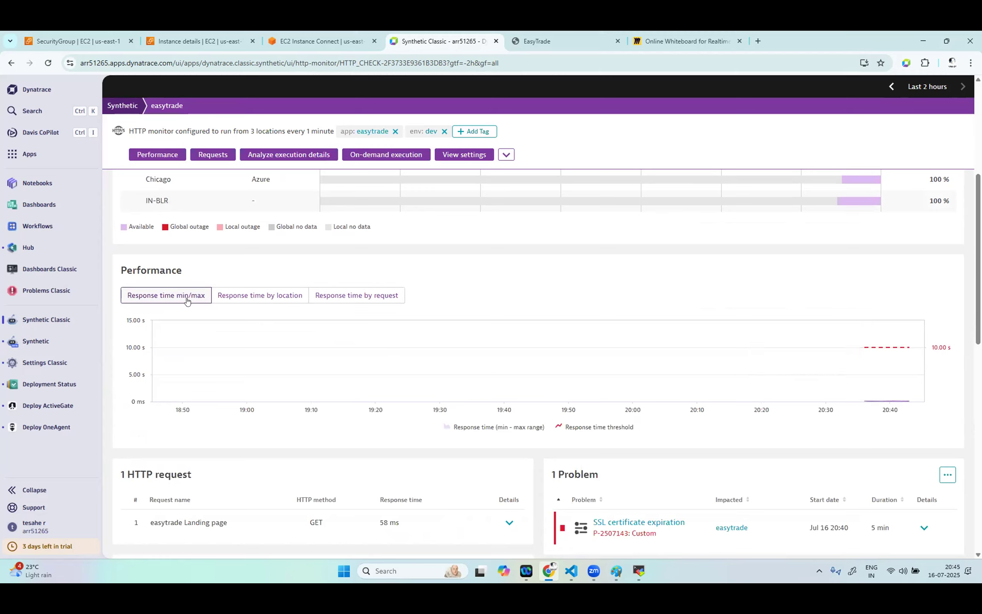
pyautogui.moveTo(836, 357)
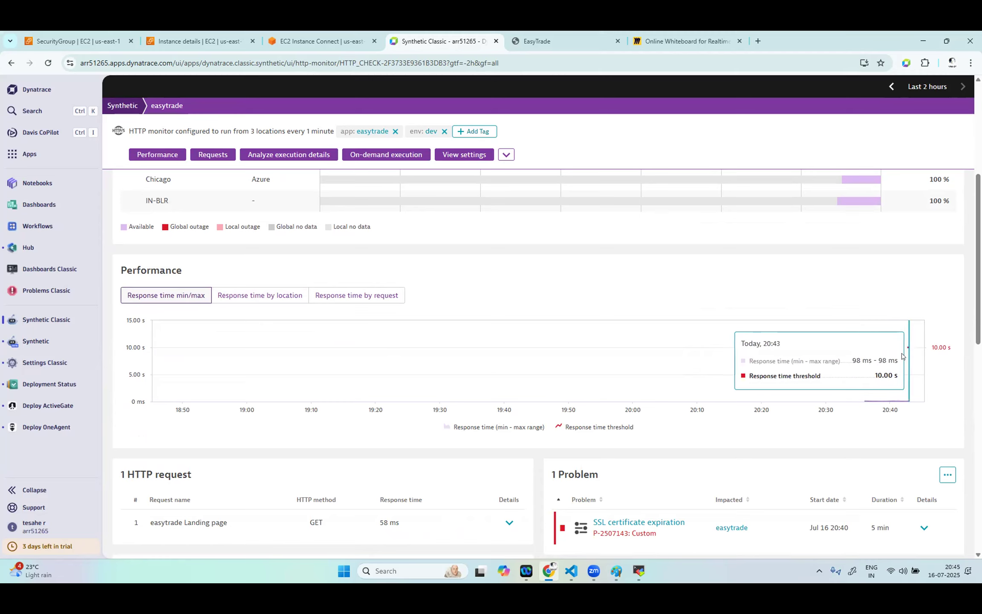
pyautogui.click(299, 300)
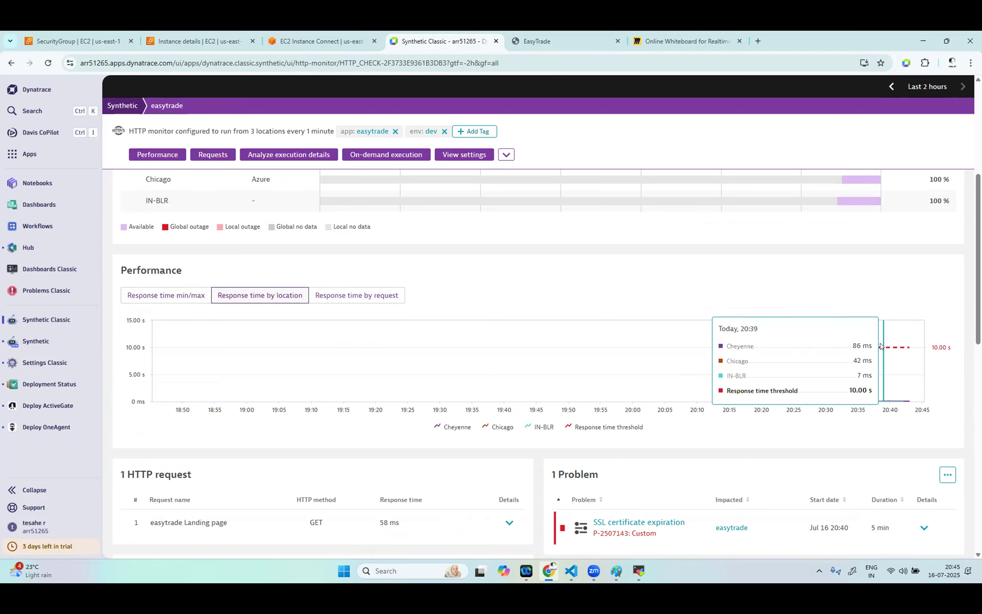
pyautogui.click(382, 302)
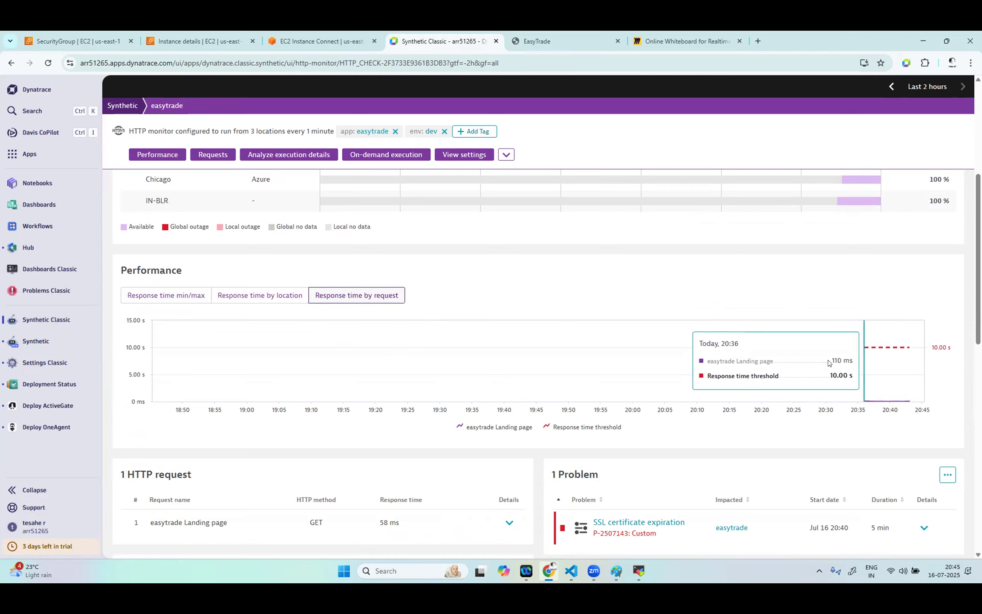
# - Expand the SSL certificate expiration problem and review the monitor's events, properties, services and HTTP status codes
pyautogui.scroll(-2, 747, 304)
pyautogui.scroll(-3, 747, 304)
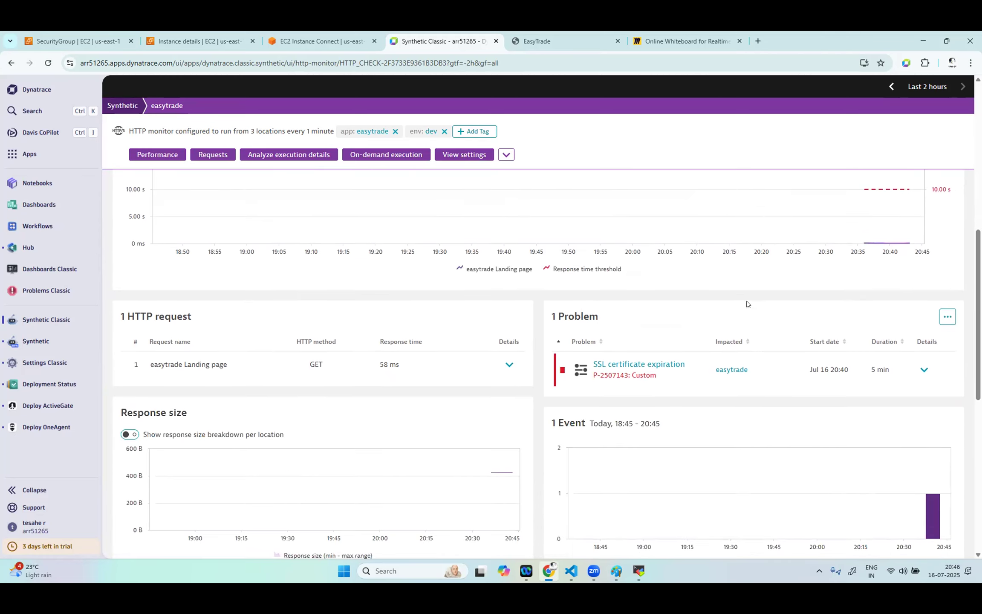
pyautogui.click(924, 351)
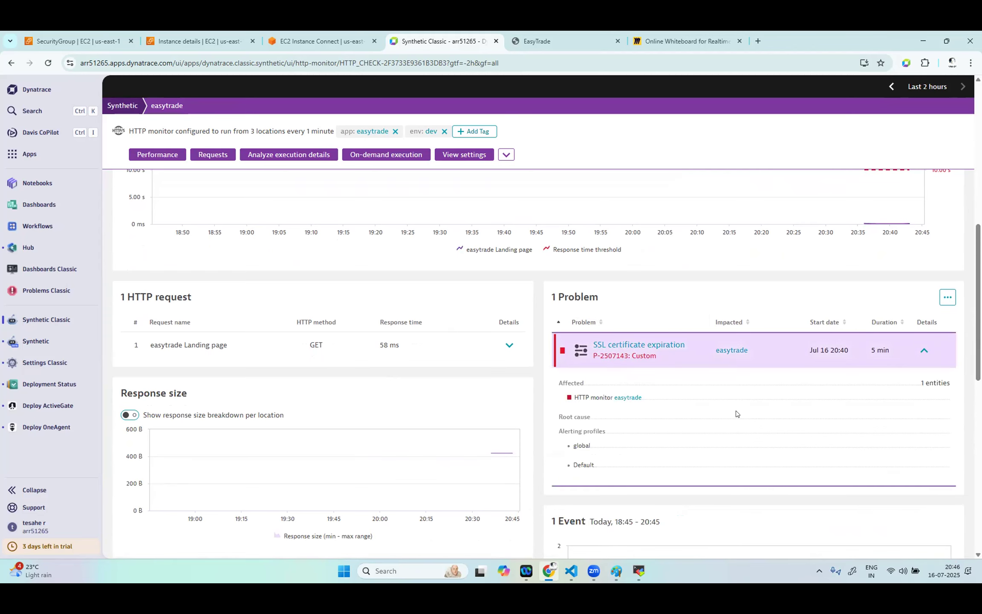
pyautogui.scroll(-10, 737, 414)
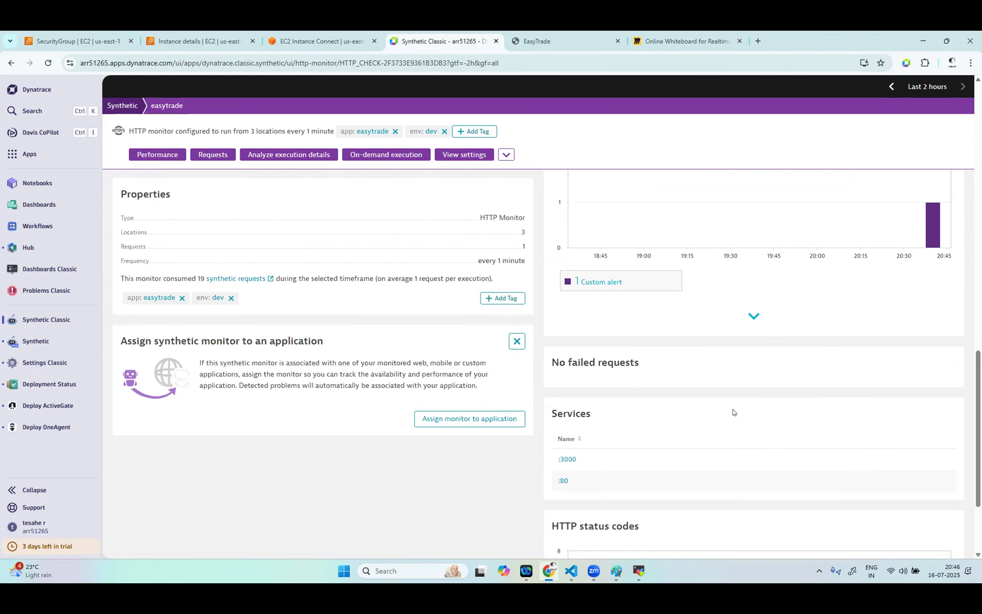
pyautogui.scroll(-3, 734, 412)
pyautogui.scroll(-1, 679, 402)
pyautogui.moveTo(931, 453)
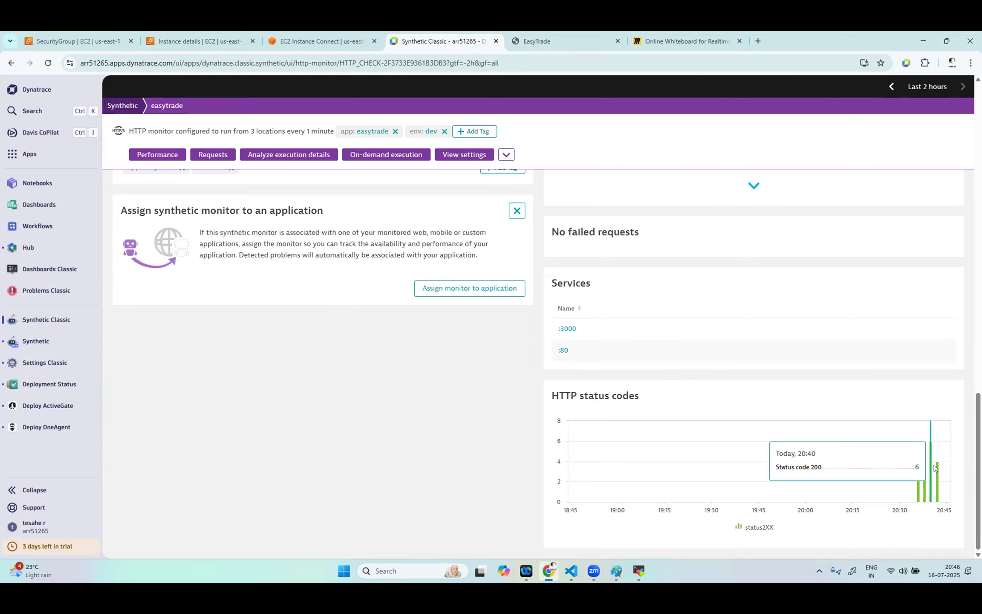
pyautogui.scroll(15, 672, 357)
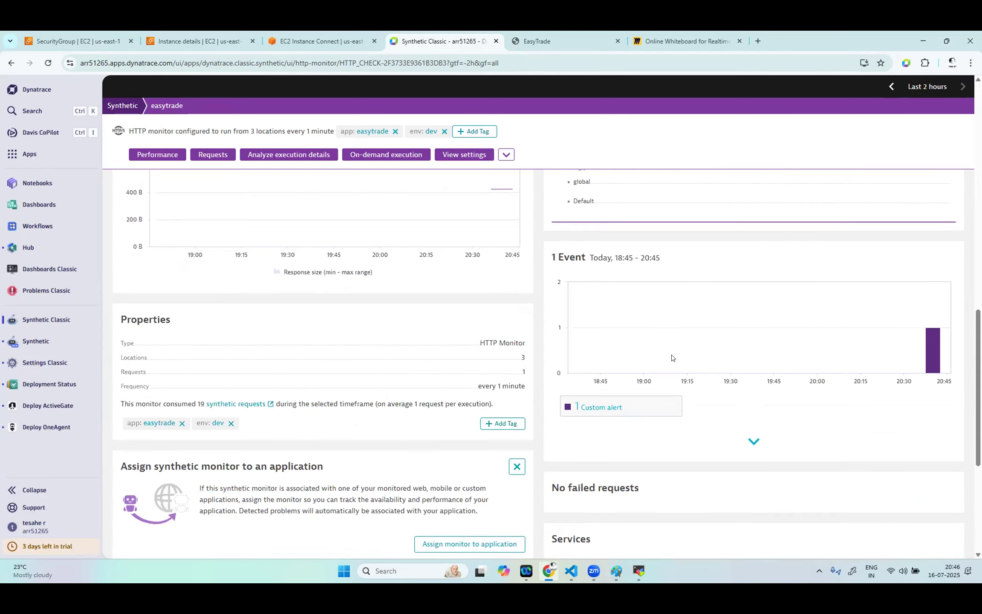
pyautogui.scroll(3, 671, 357)
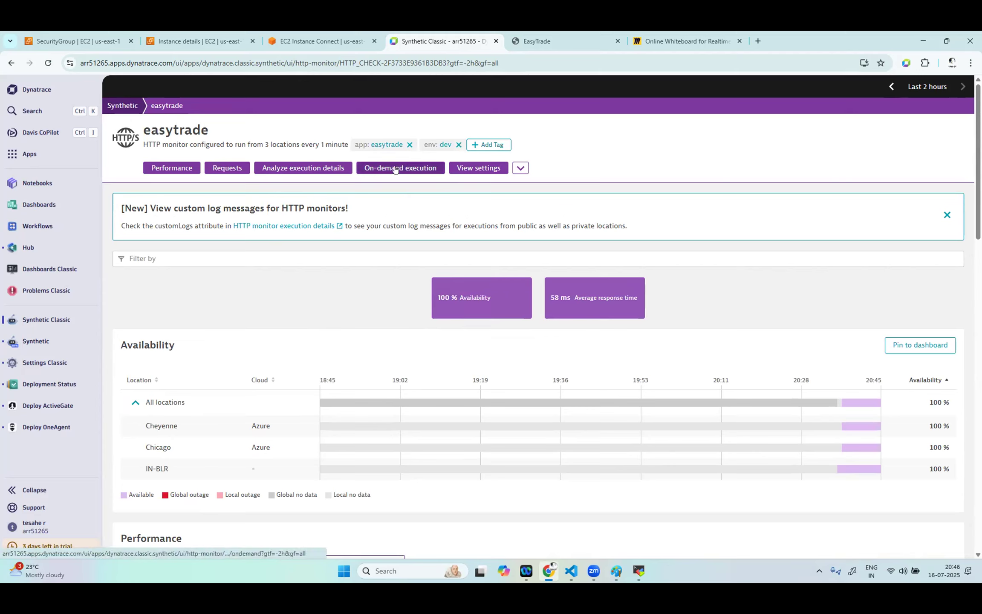
# - Analyze the execution details of the HTTP monitor's last successful execution, including its request and response data
pyautogui.click(321, 169)
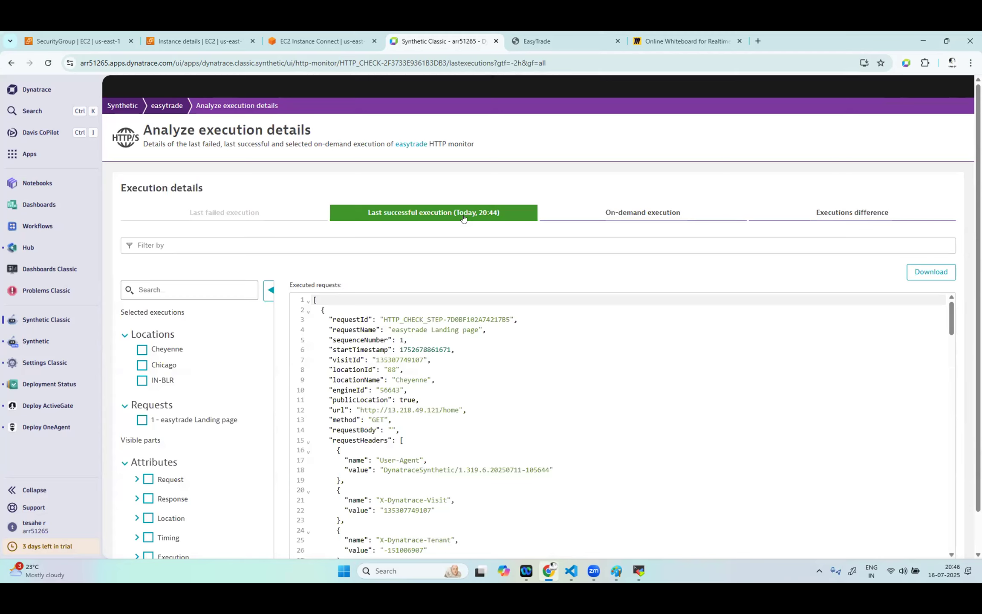
pyautogui.scroll(-5, 512, 399)
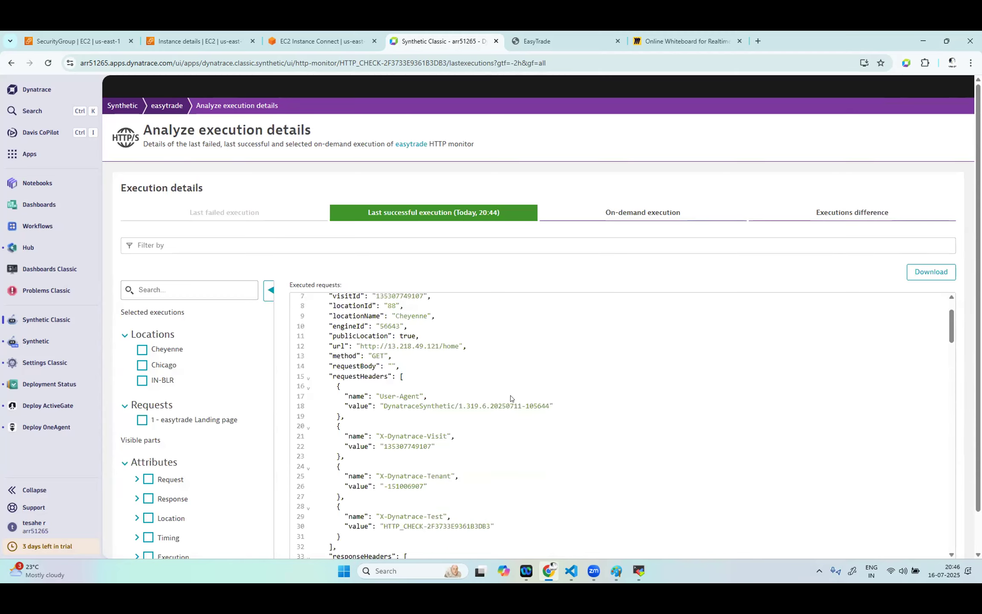
pyautogui.scroll(5, 491, 397)
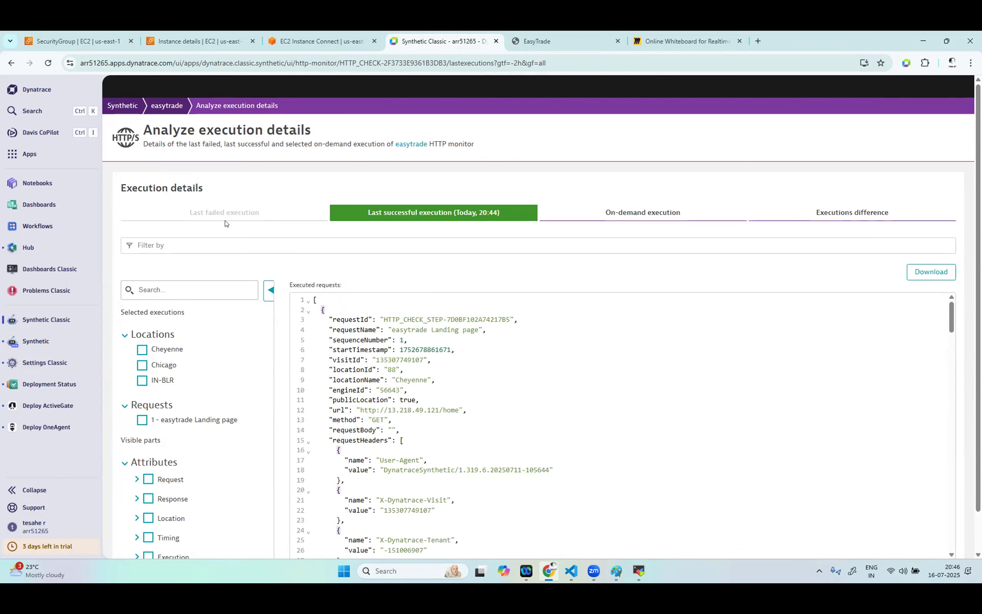
pyautogui.moveTo(562, 41)
pyautogui.scroll(-15, 585, 448)
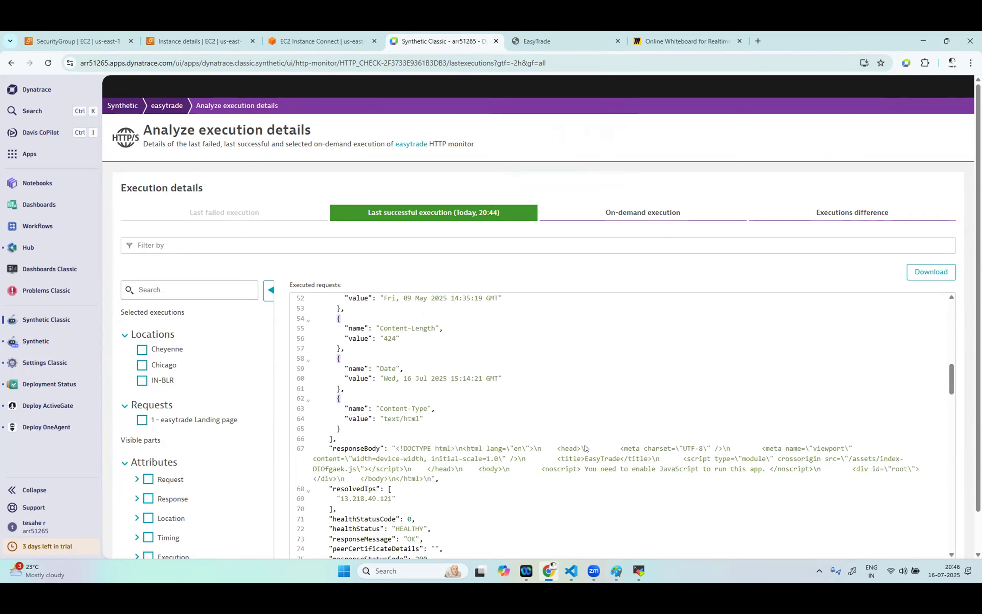
pyautogui.scroll(-9, 585, 448)
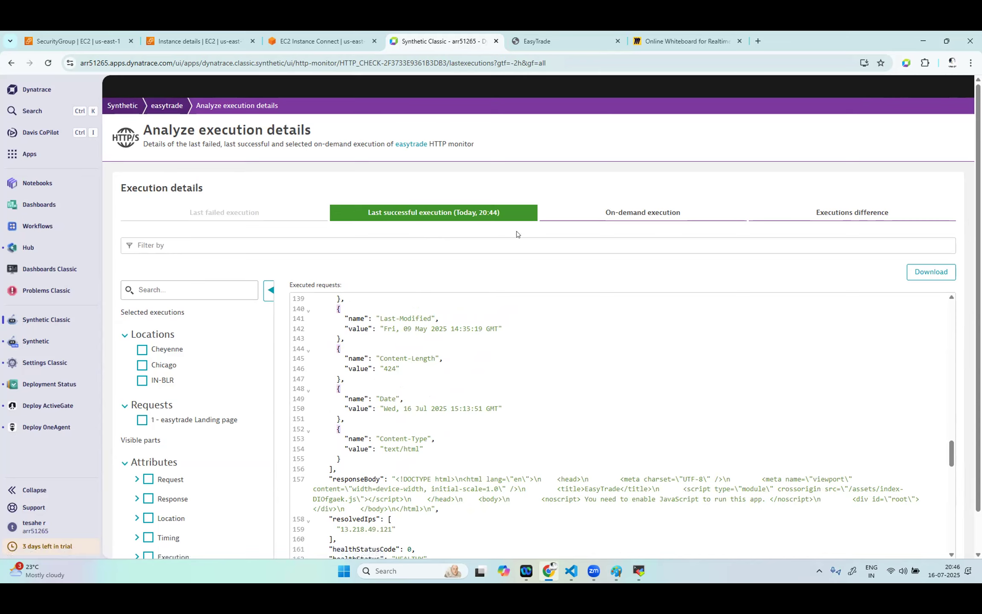
# - Trigger an on-demand execution of the easytrade HTTP monitor from the Cheyenne (Azure) location
pyautogui.click(173, 106)
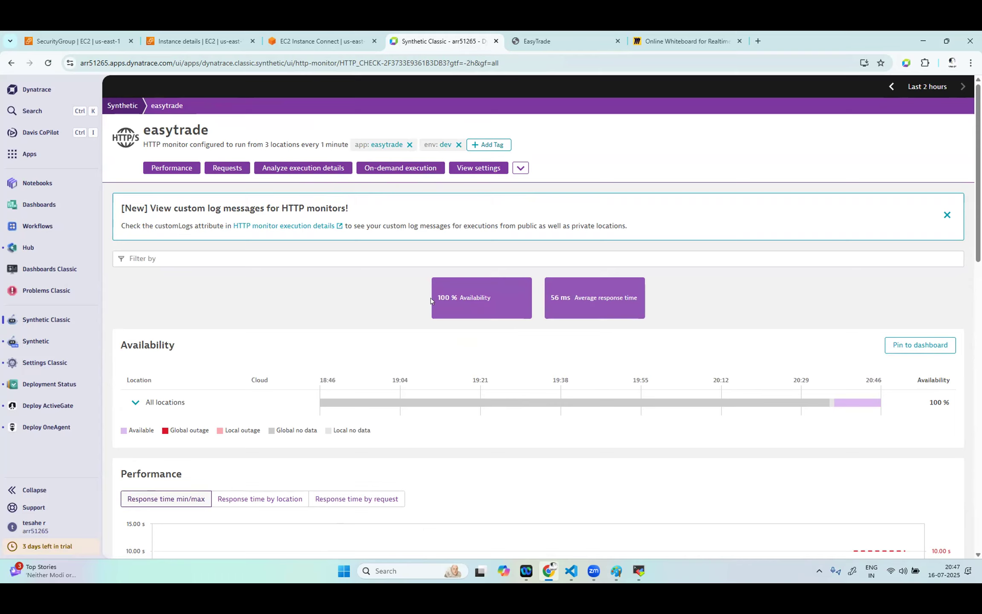
pyautogui.click(399, 169)
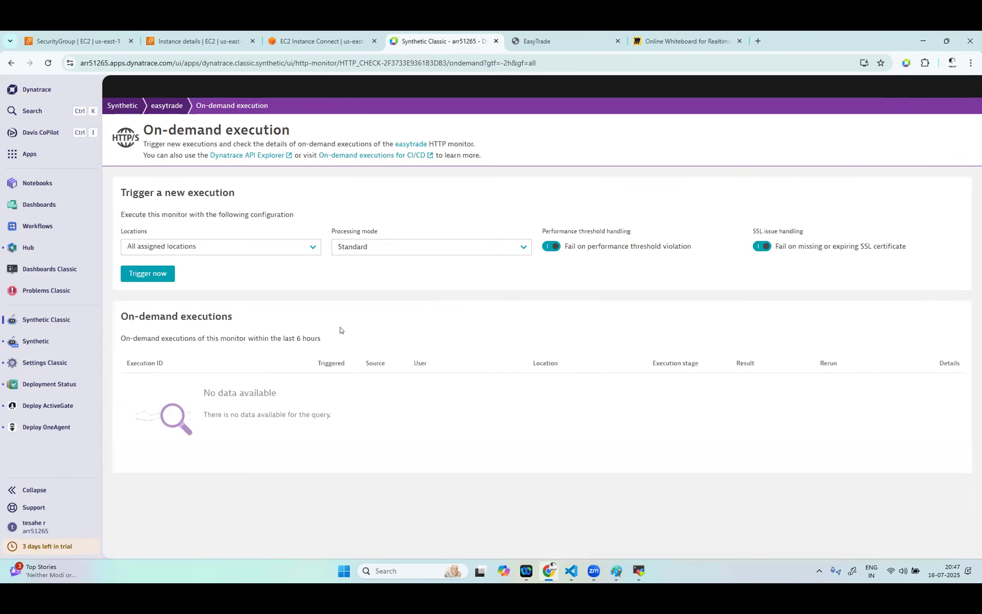
pyautogui.click(290, 244)
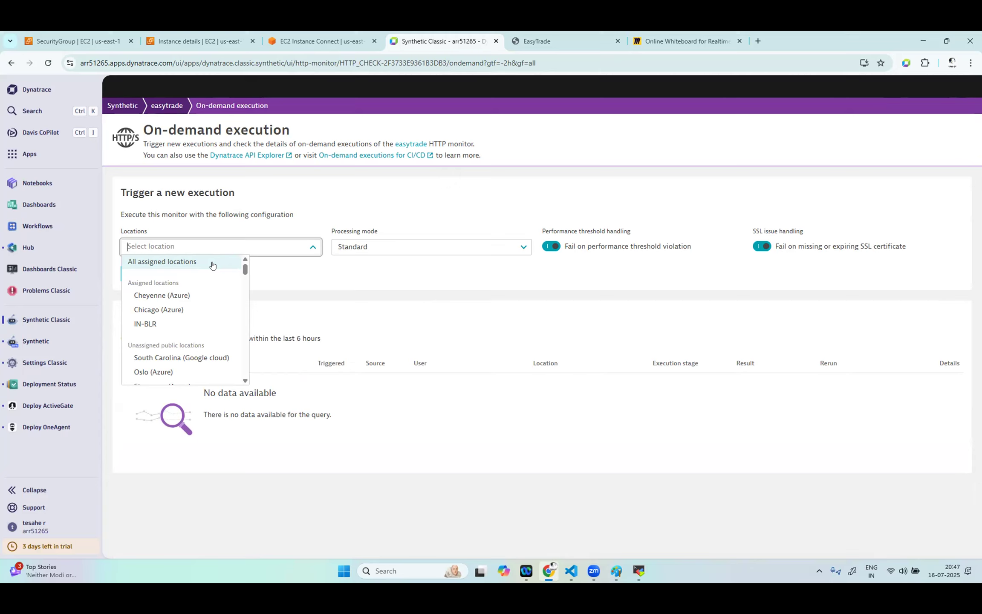
pyautogui.click(200, 296)
pyautogui.click(157, 275)
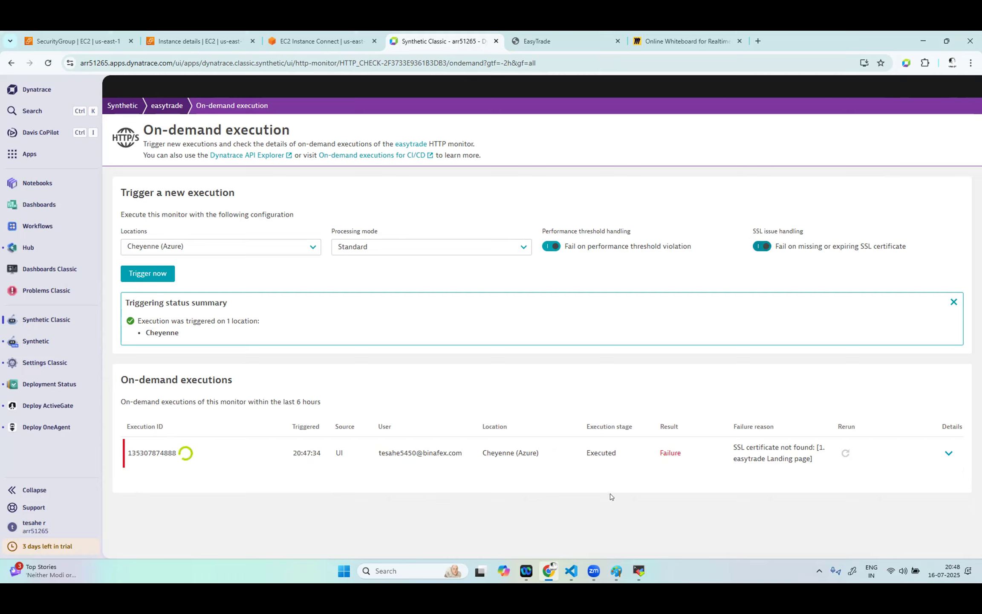
# - Check the on-demand execution's failure reason against the connection security of the EasyTrade site
pyautogui.moveTo(735, 445); pyautogui.dragTo(812, 448)
pyautogui.click(582, 41)
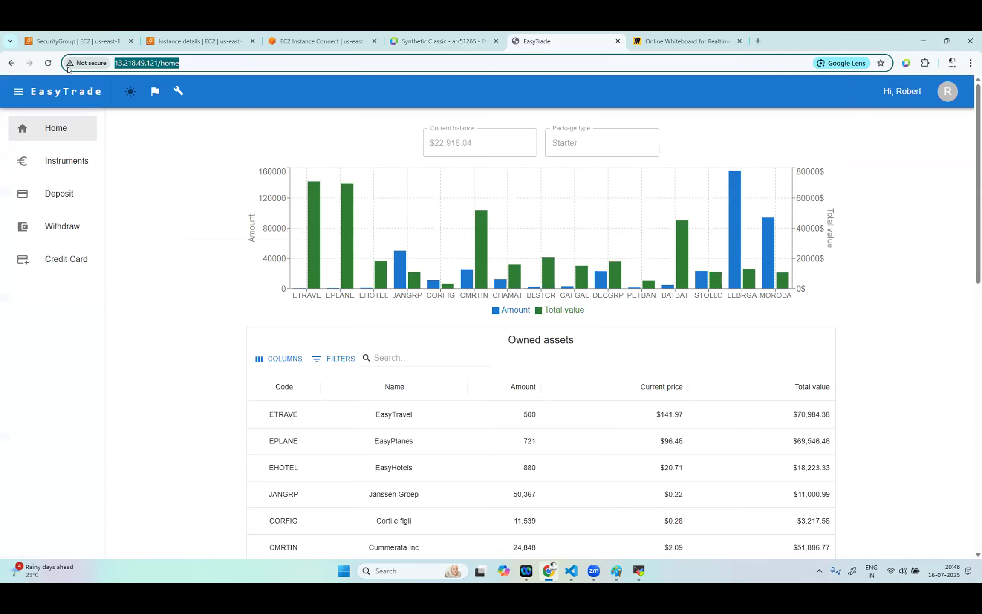
pyautogui.click(442, 41)
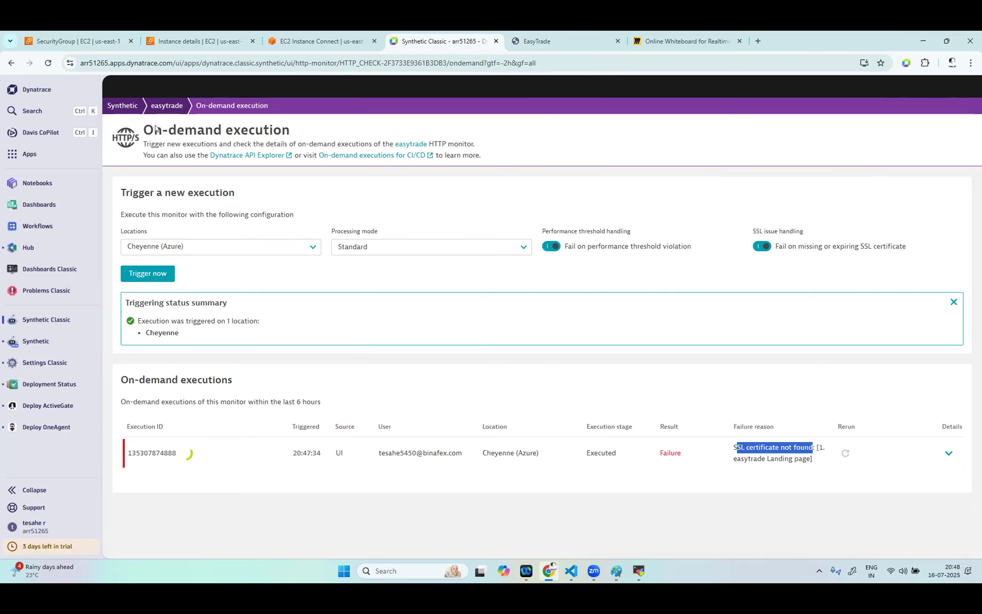
# - Return to the synthetic monitors overview and switch to the EasyTrade home page to review it
pyautogui.click(116, 104)
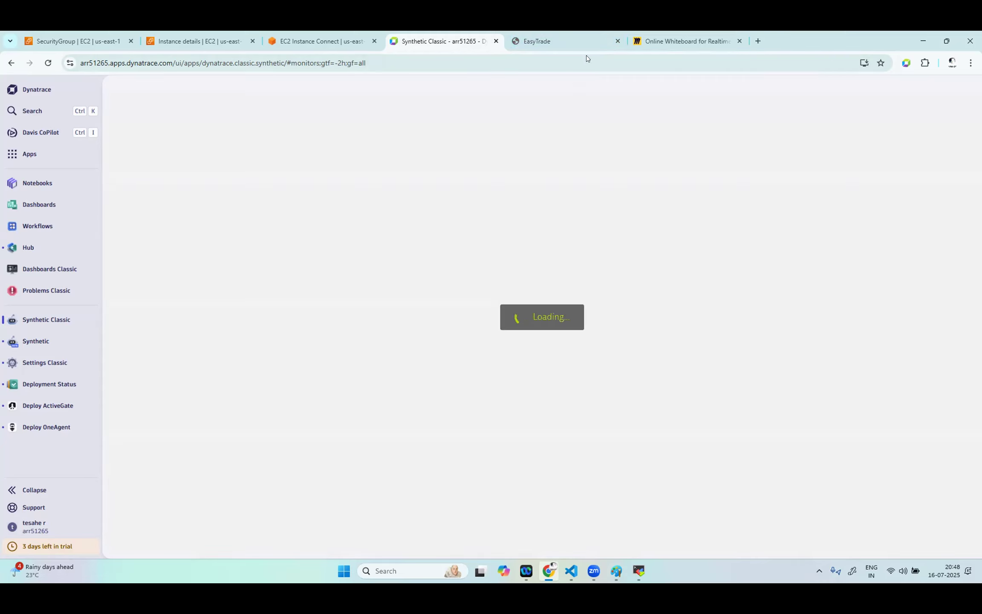
pyautogui.click(562, 41)
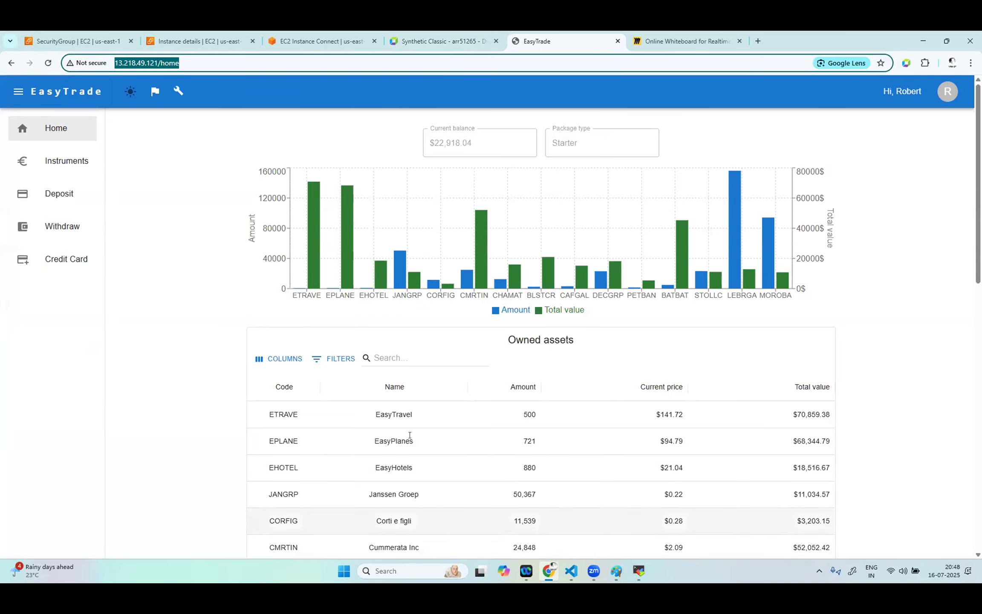
pyautogui.moveTo(537, 207)
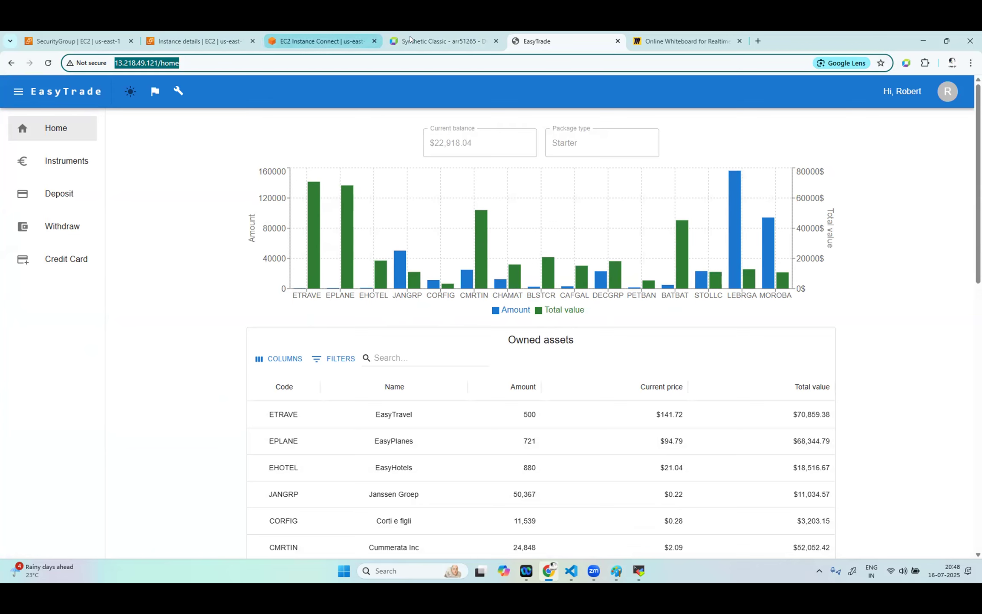
# - Return to the Dynatrace monitor list, open the Easytrade Home page browser monitor and review its overview and synthetic event details
pyautogui.click(427, 41)
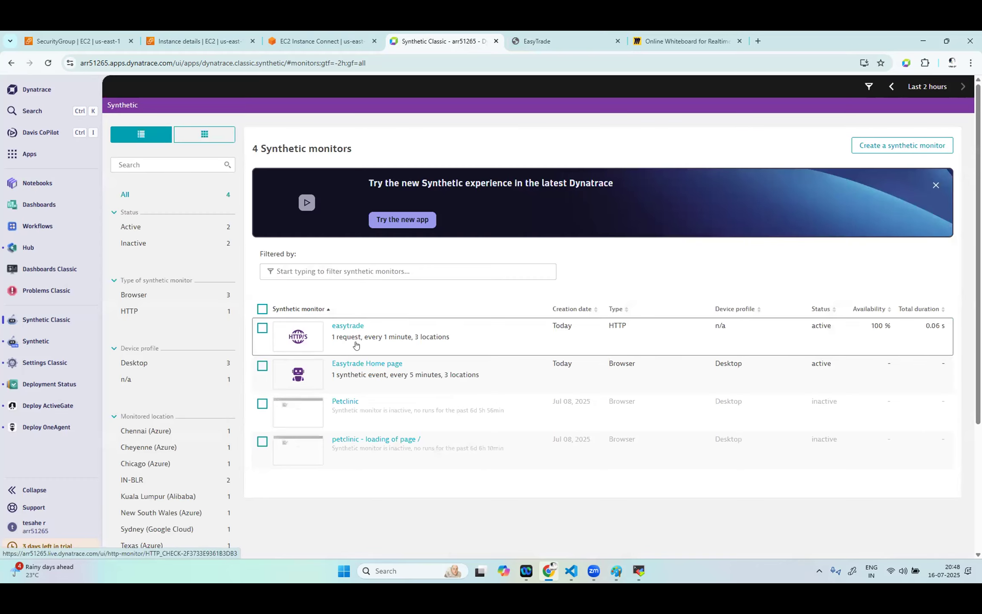
pyautogui.click(387, 367)
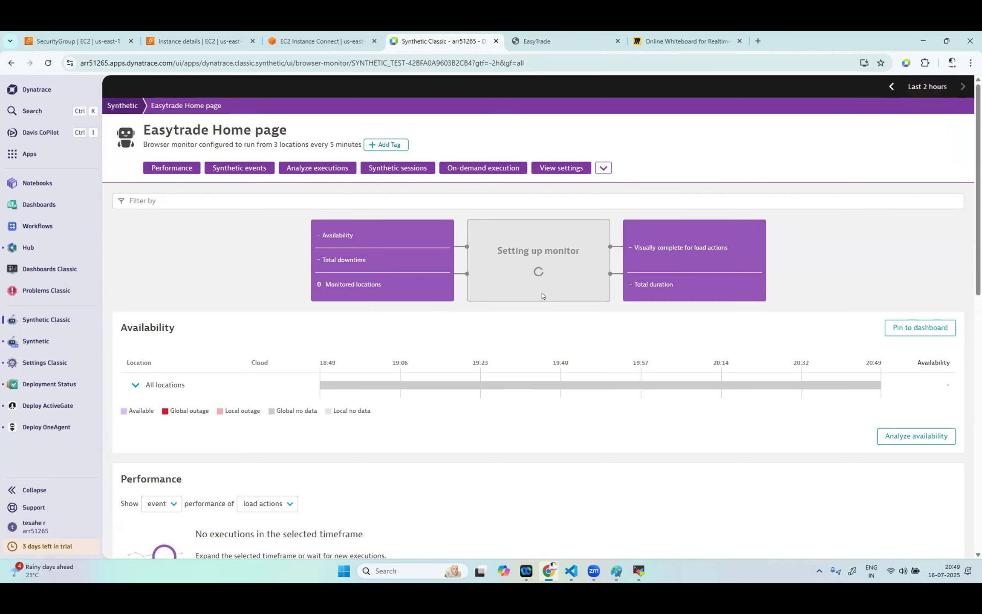
pyautogui.scroll(-4, 542, 296)
pyautogui.scroll(-7, 542, 296)
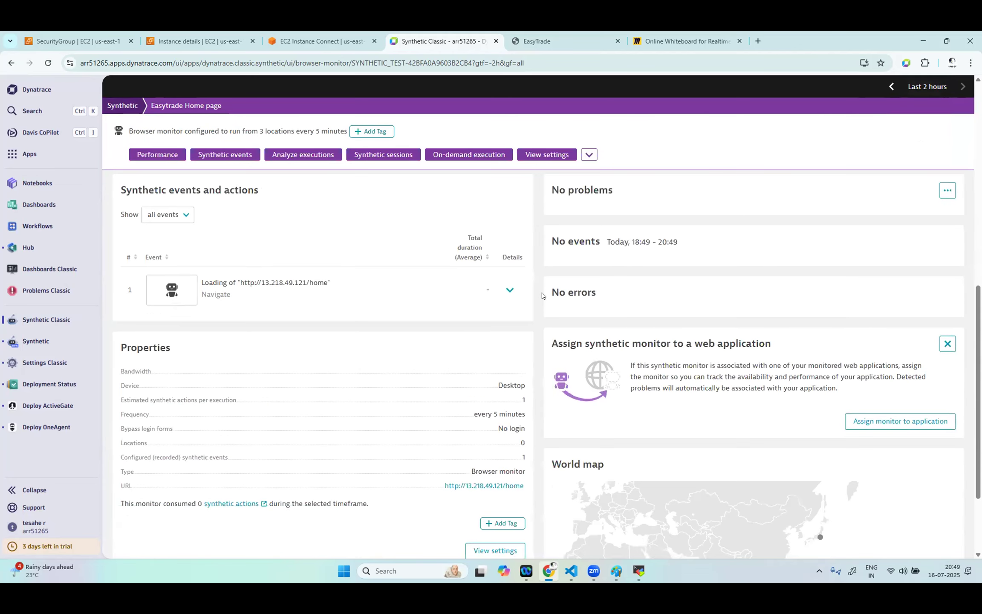
pyautogui.click(510, 290)
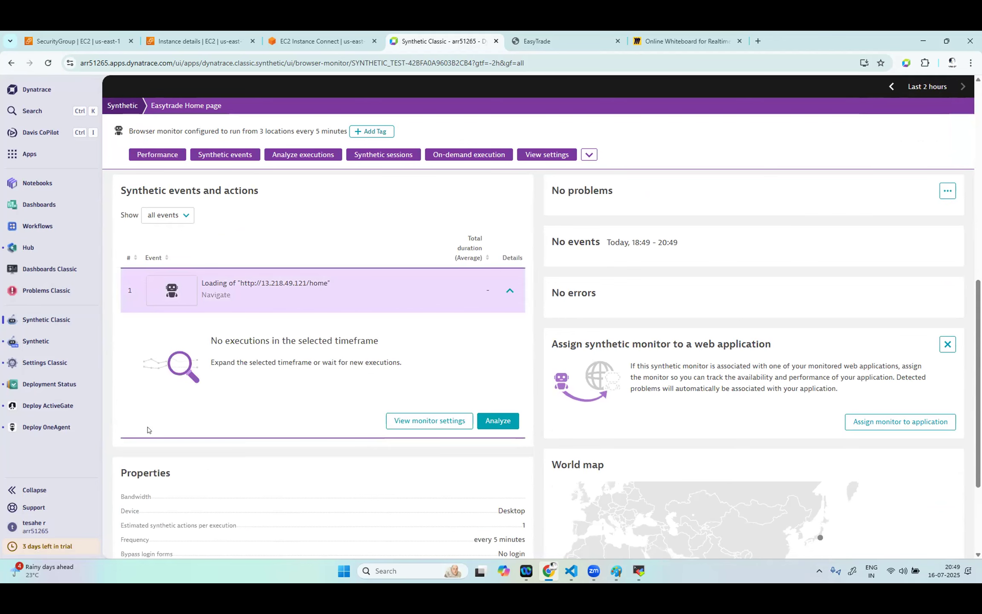
# - Open the Dynatrace Playground environment alongside the current one and switch to it
pyautogui.click(45, 527)
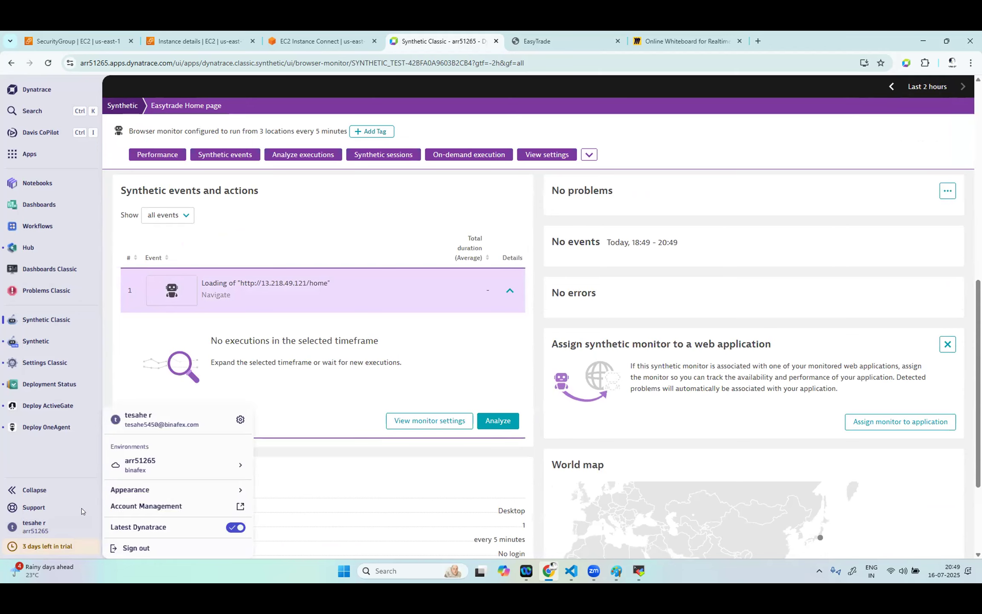
pyautogui.moveTo(186, 463)
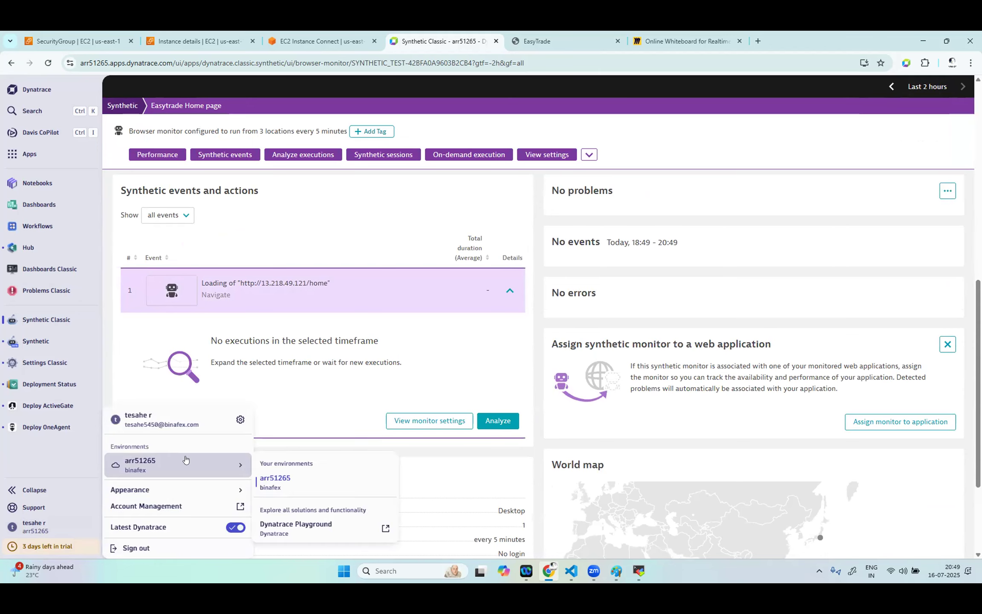
pyautogui.click(299, 527)
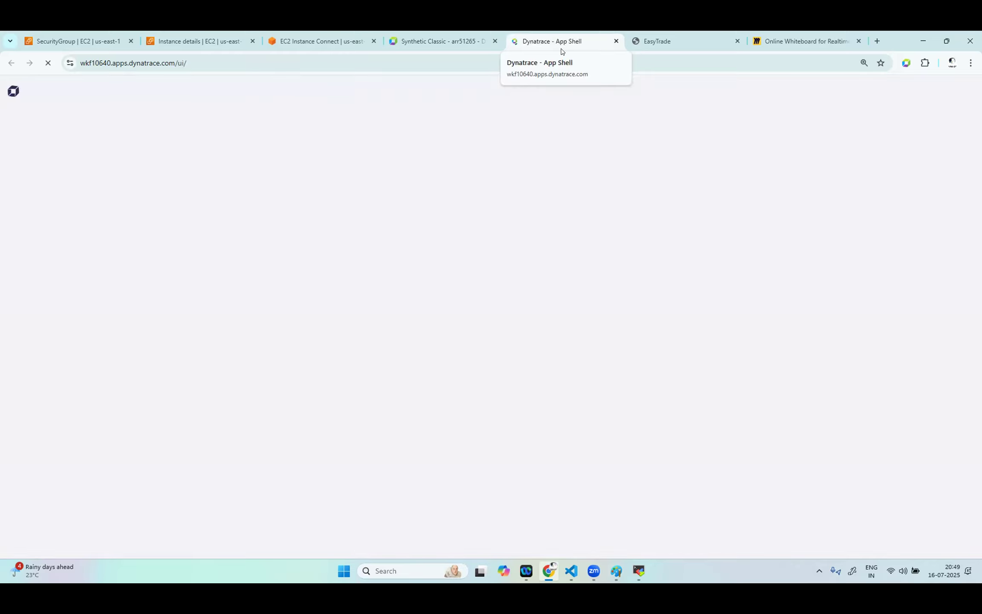
pyautogui.click(434, 39)
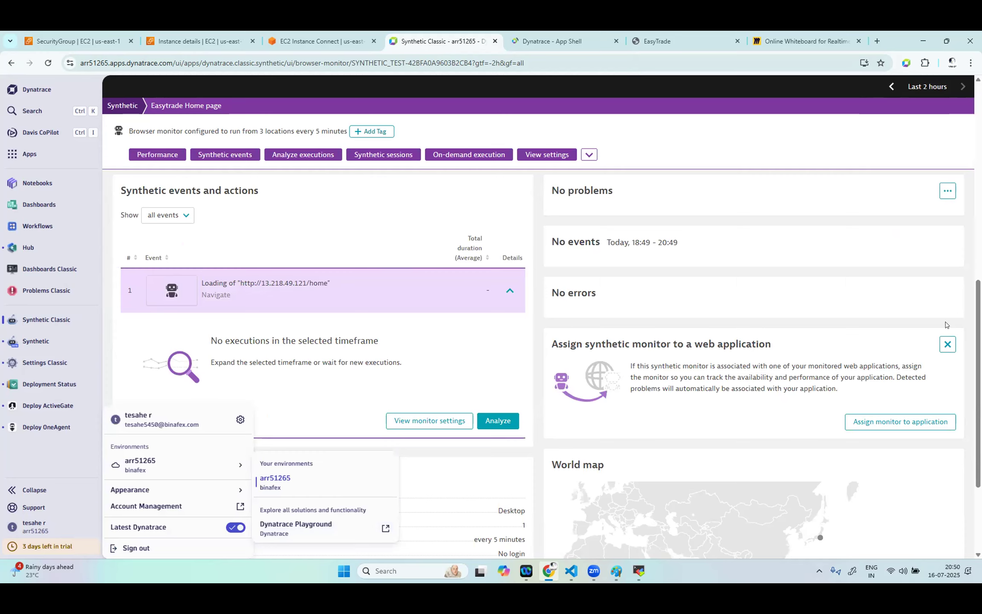
pyautogui.scroll(8, 955, 256)
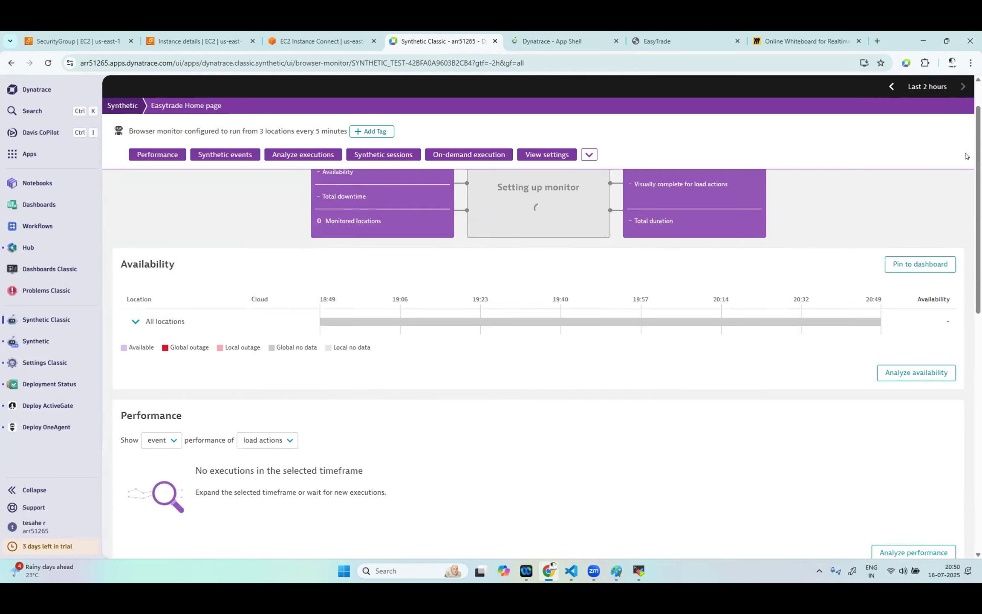
pyautogui.click(567, 43)
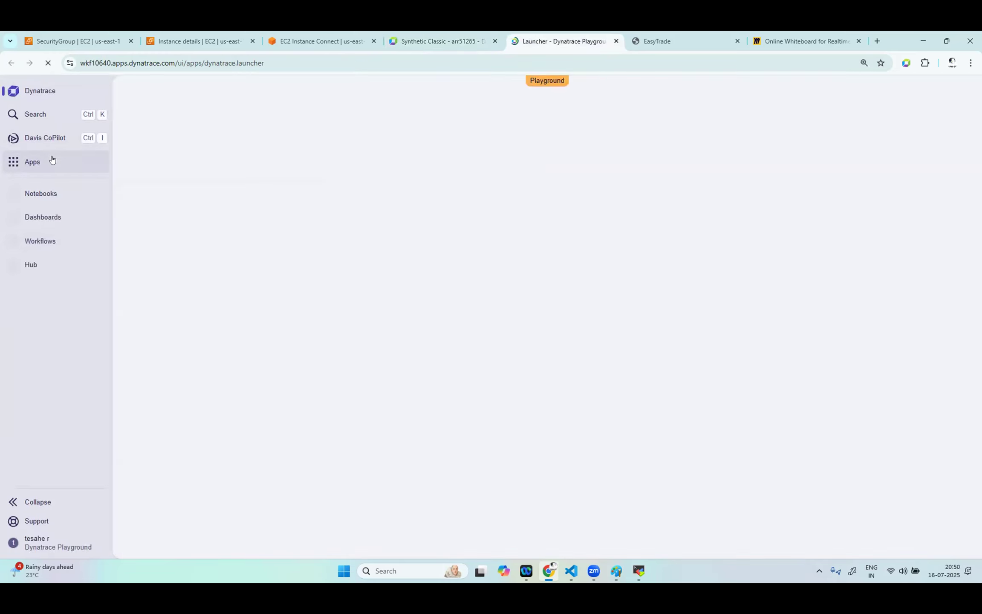
# - Search the Playground's apps for "syn" and open Synthetic Classic to show its monitor list
pyautogui.write('syn')
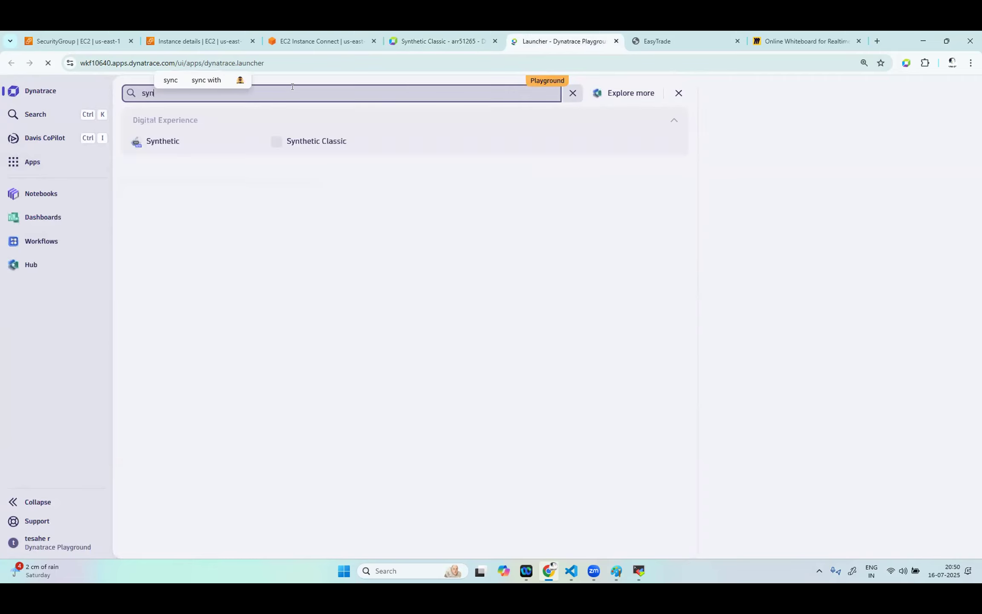
pyautogui.click(324, 142)
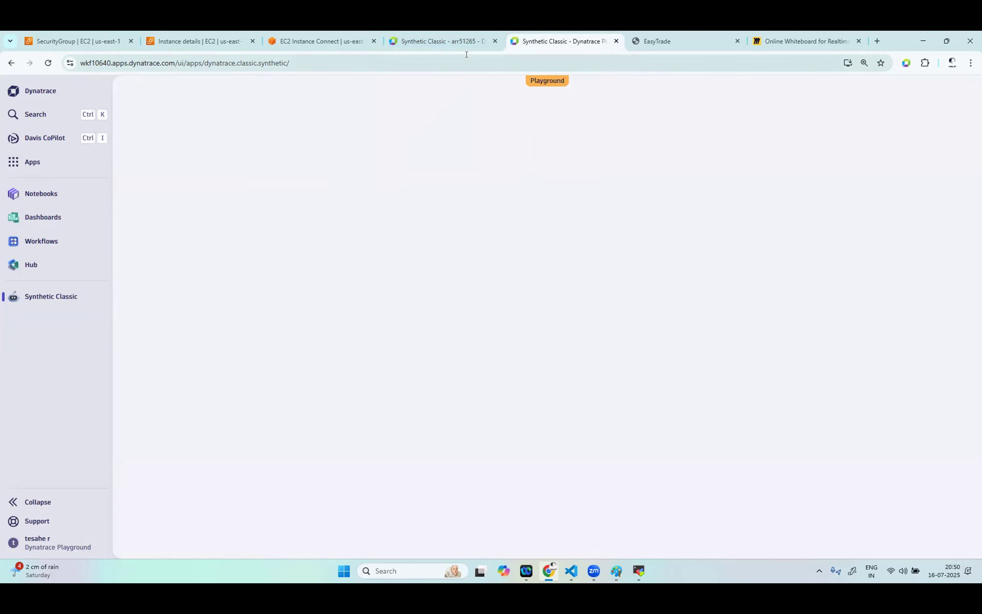
pyautogui.click(439, 41)
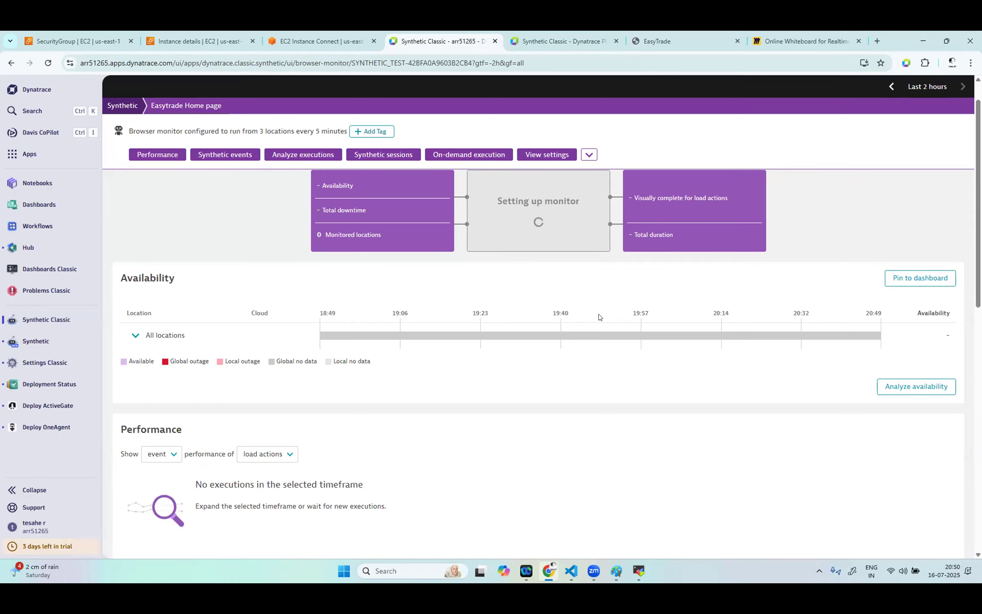
pyautogui.click(560, 41)
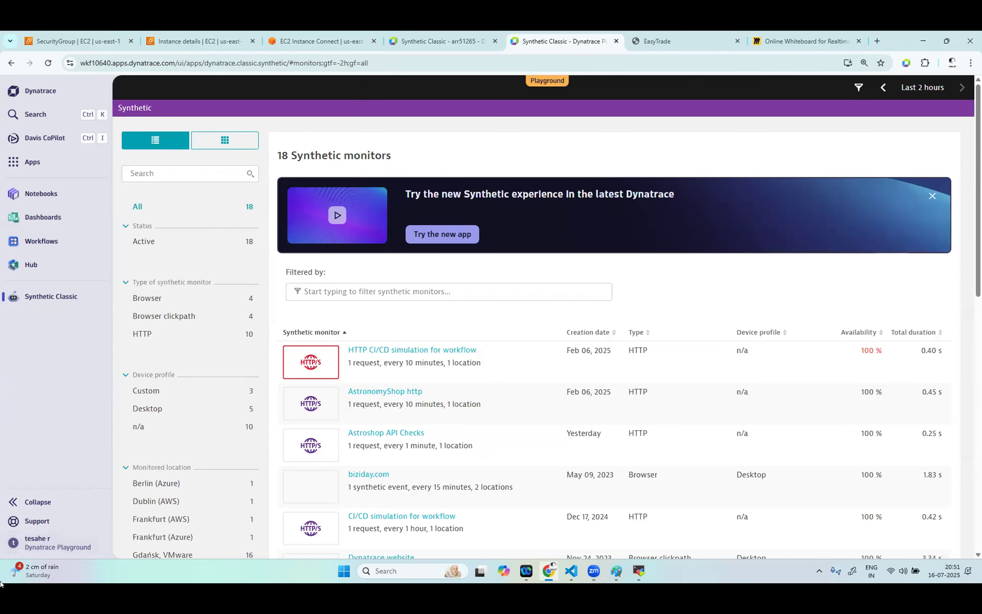
# - Open the biziday.com browser monitor and review its event screenshot, properties and monitored locations
pyautogui.scroll(-2, 469, 469)
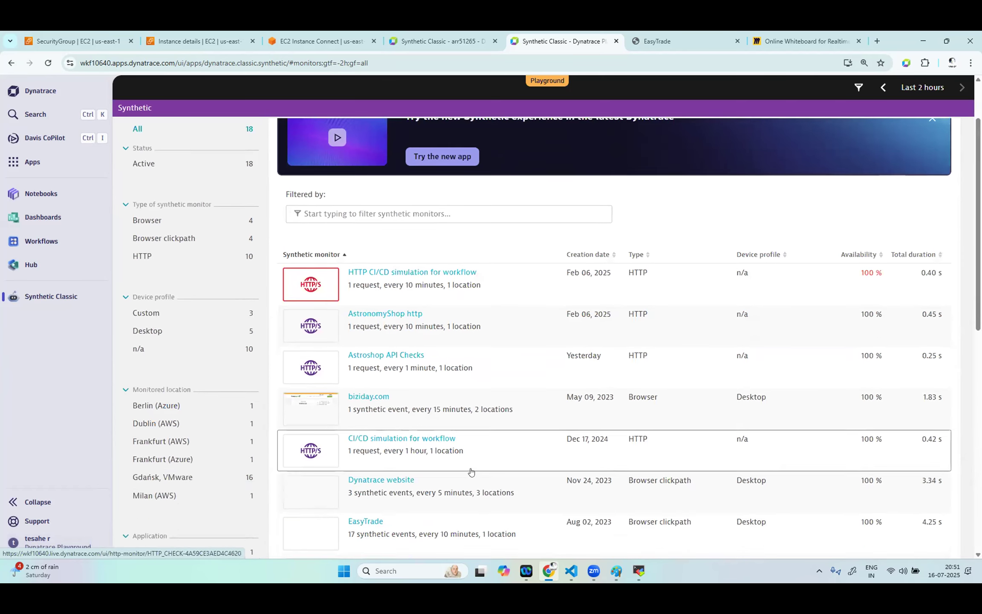
pyautogui.click(425, 396)
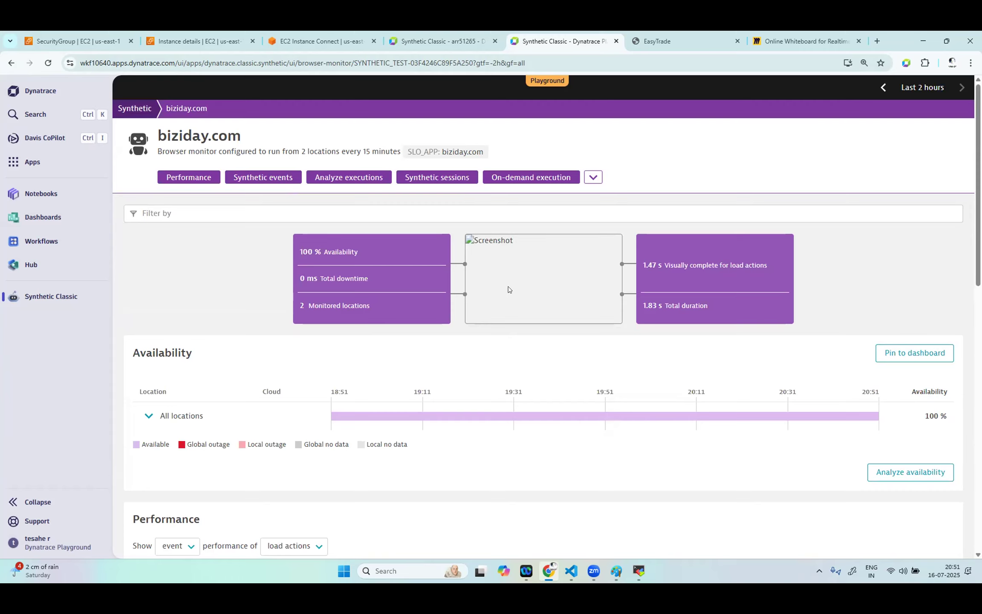
pyautogui.scroll(-10, 574, 291)
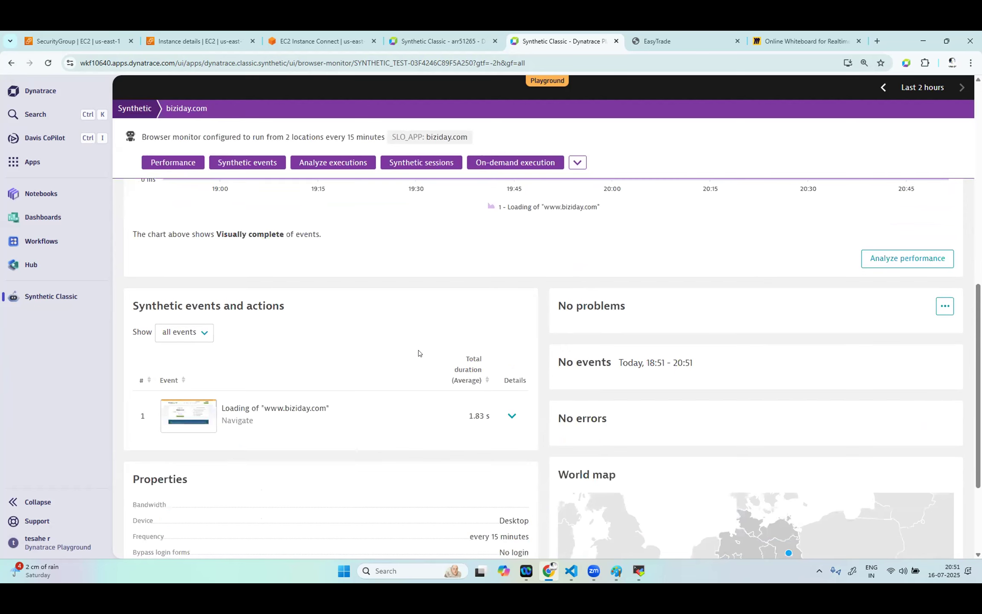
pyautogui.click(189, 415)
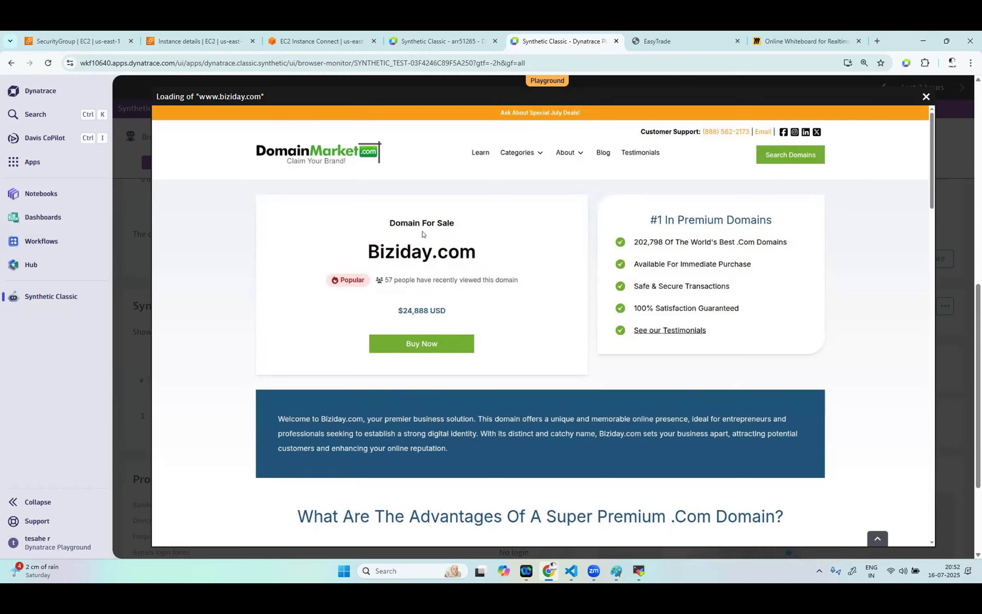
pyautogui.click(926, 97)
pyautogui.scroll(-3, 495, 376)
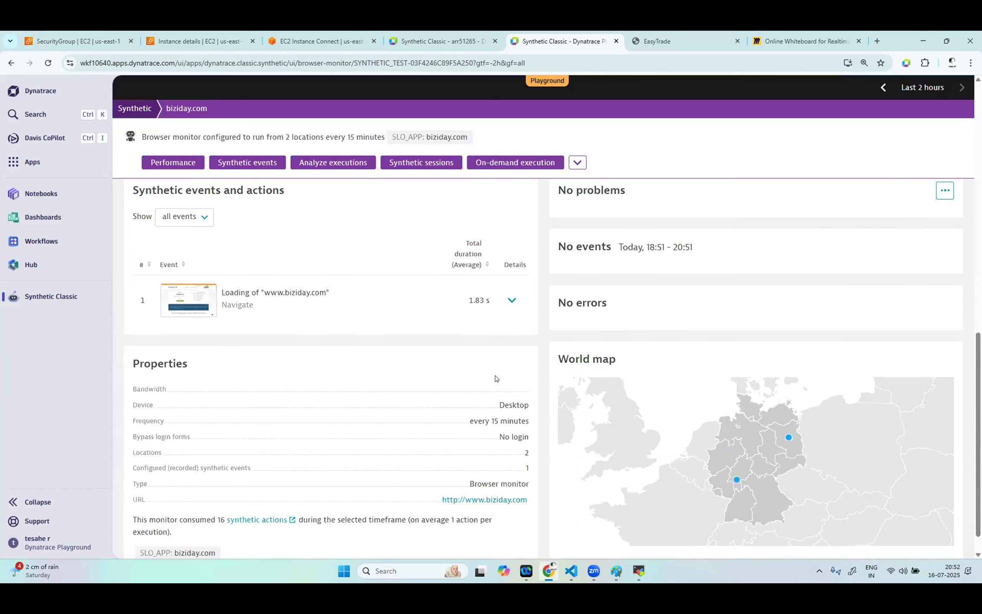
pyautogui.scroll(2, 426, 192)
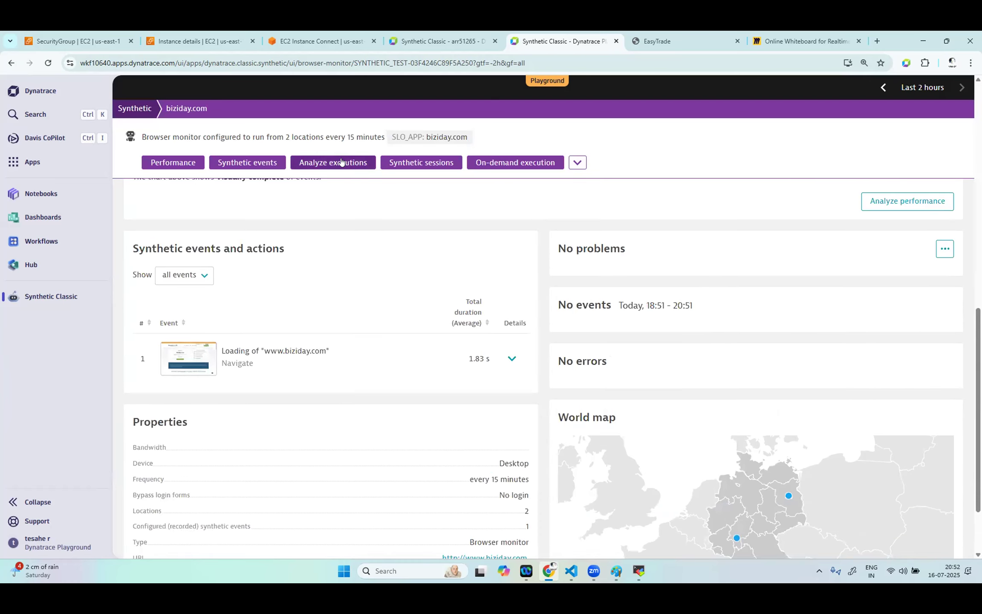
# - Analyze the biziday.com monitor's executions and examine the 20:36 execution's detailed breakdown and request waterfall
pyautogui.click(344, 161)
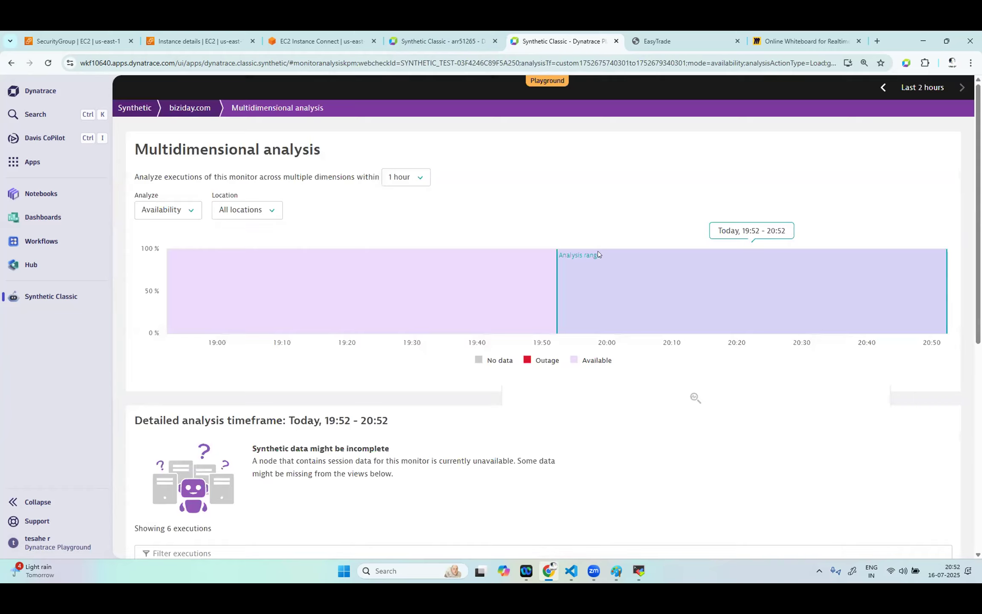
pyautogui.scroll(-9, 648, 433)
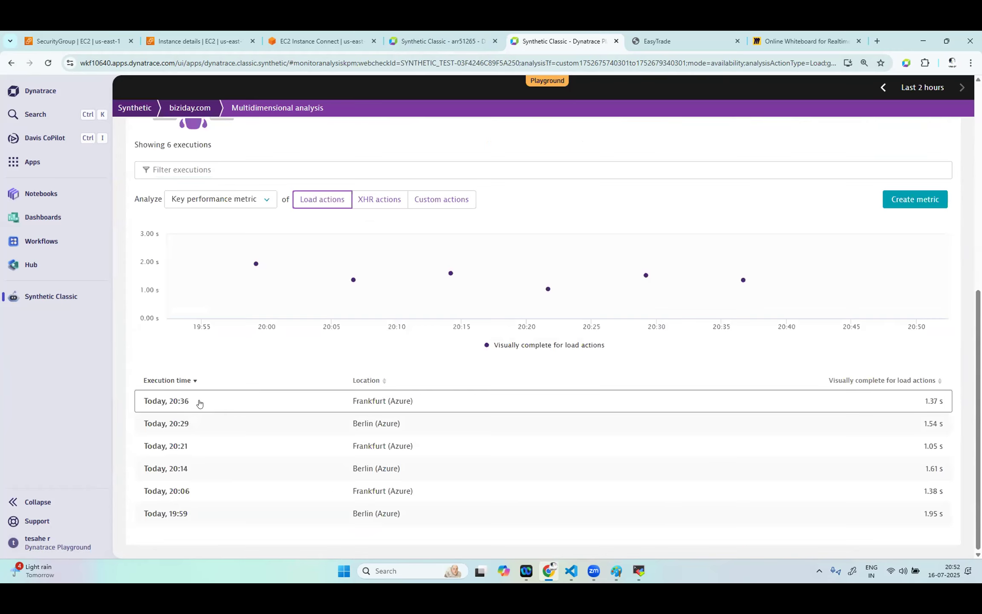
pyautogui.click(199, 403)
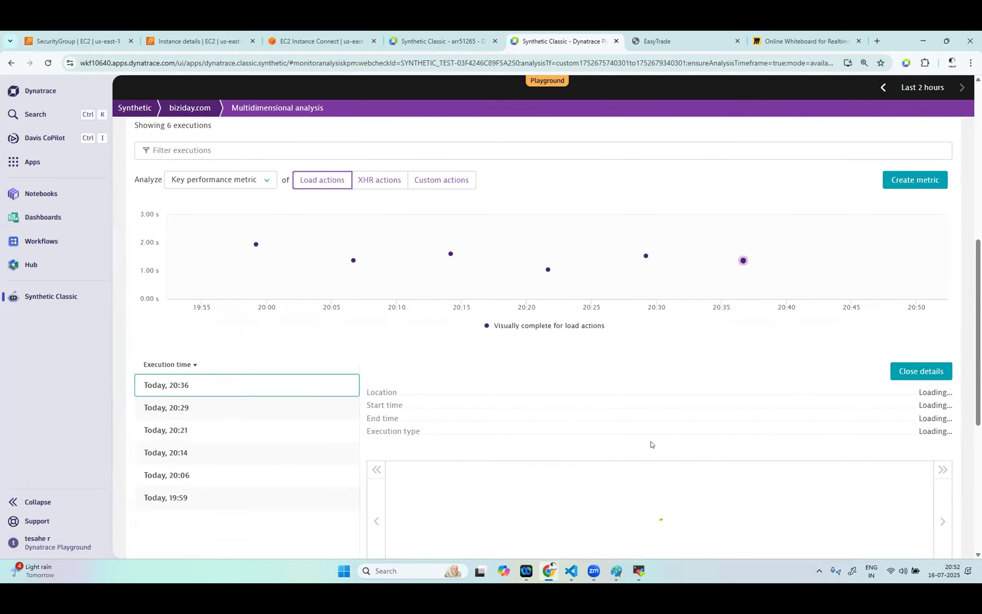
pyautogui.scroll(-3, 651, 445)
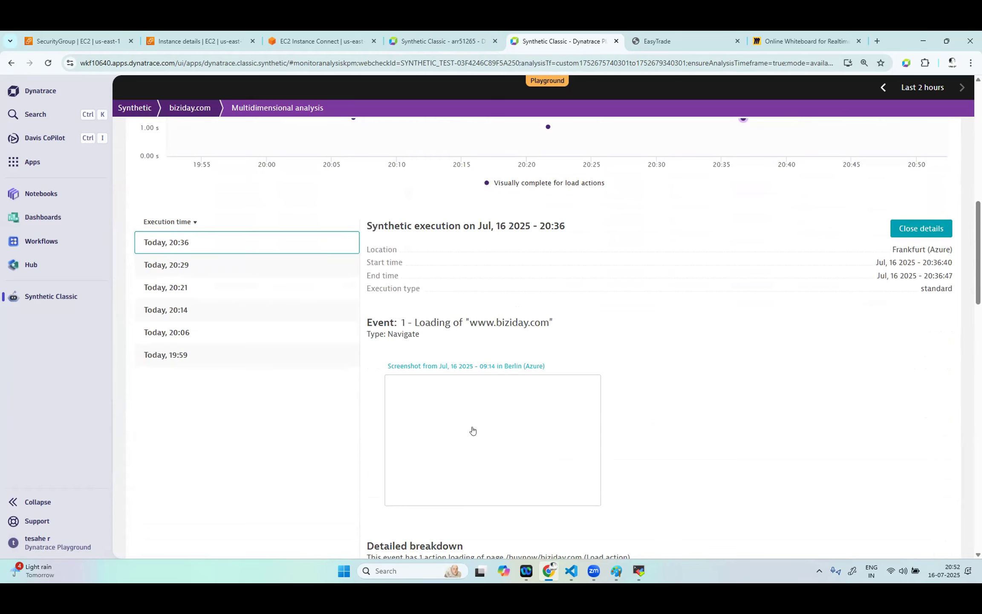
pyautogui.scroll(-3, 622, 437)
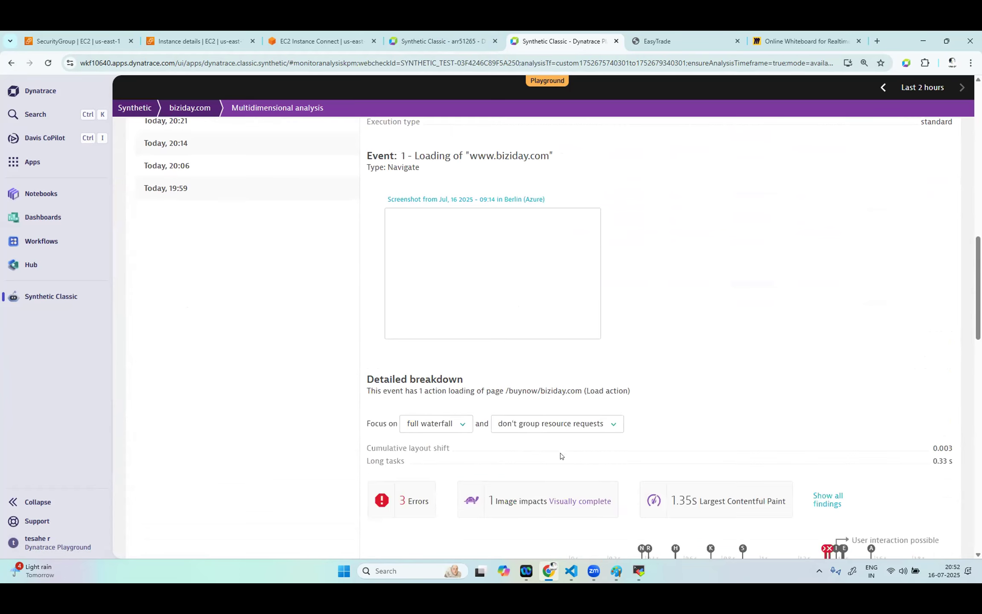
pyautogui.scroll(-4, 543, 483)
pyautogui.scroll(-3, 463, 317)
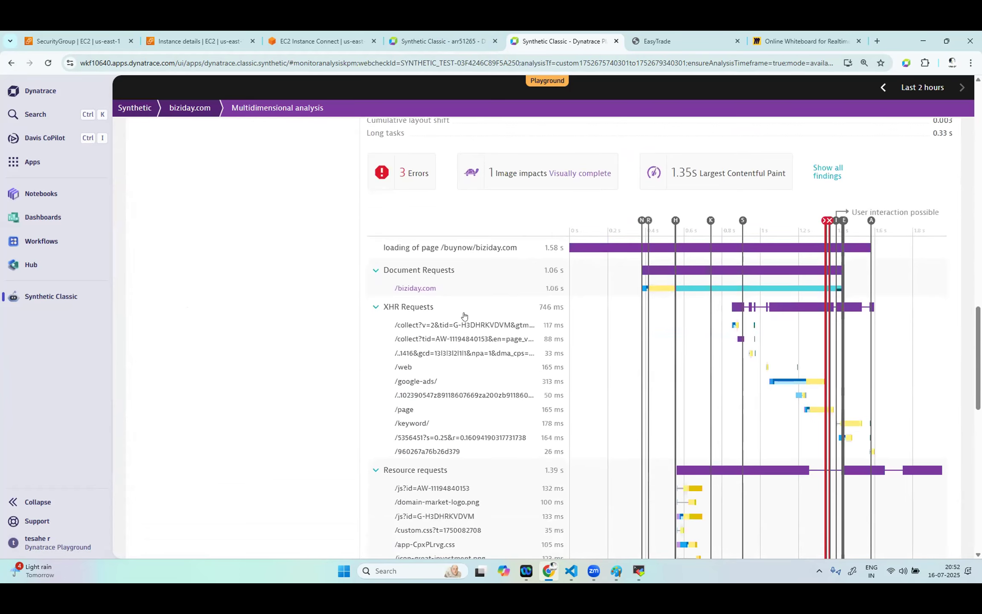
pyautogui.scroll(6, 480, 256)
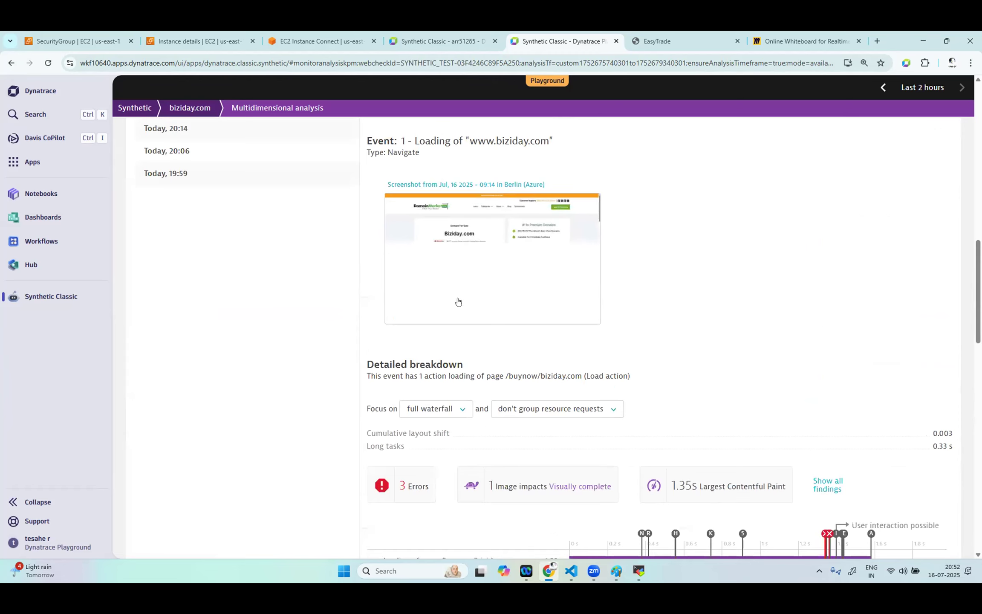
pyautogui.click(493, 275)
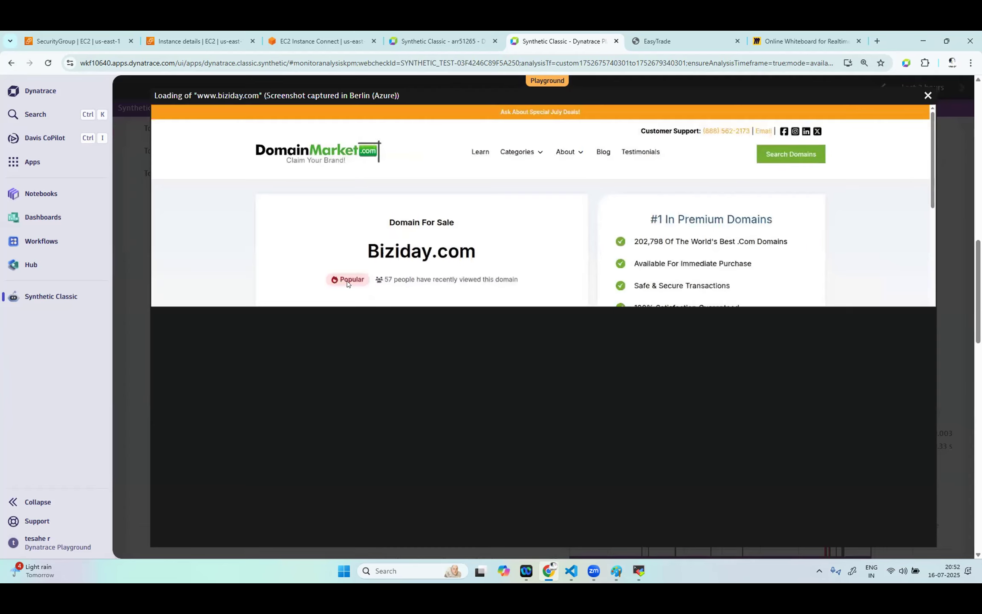
pyautogui.click(928, 96)
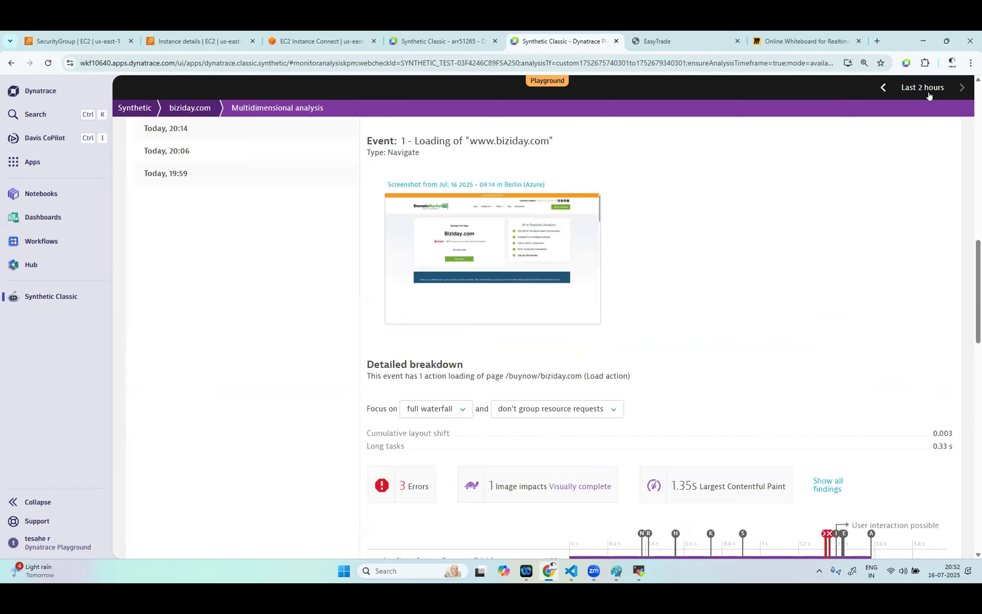
# - Show the errors found in the page load and inspect a JavaScript error marker on the waterfall timeline
pyautogui.scroll(-1, 430, 430)
pyautogui.click(430, 430)
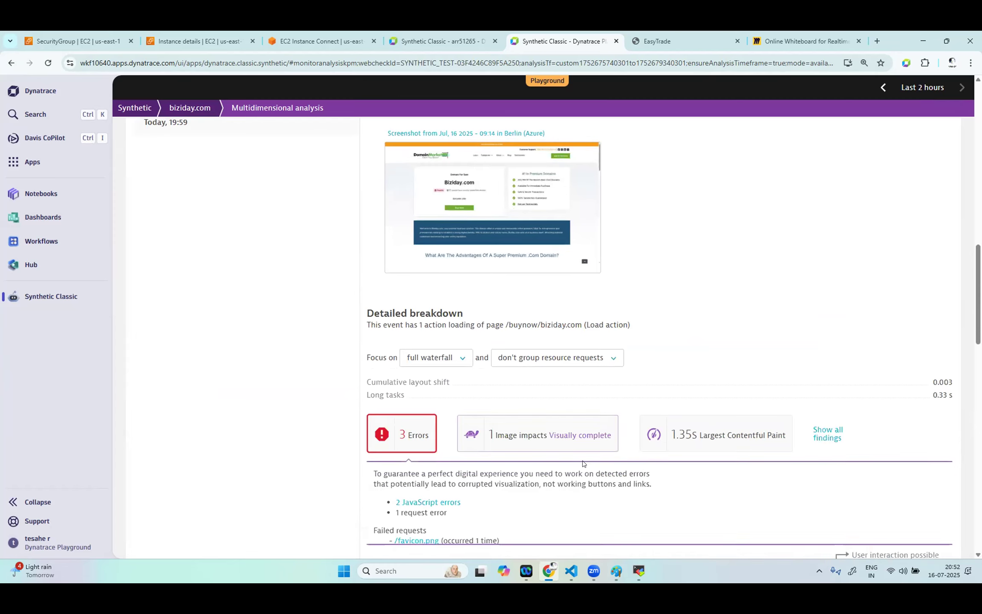
pyautogui.scroll(-5, 582, 468)
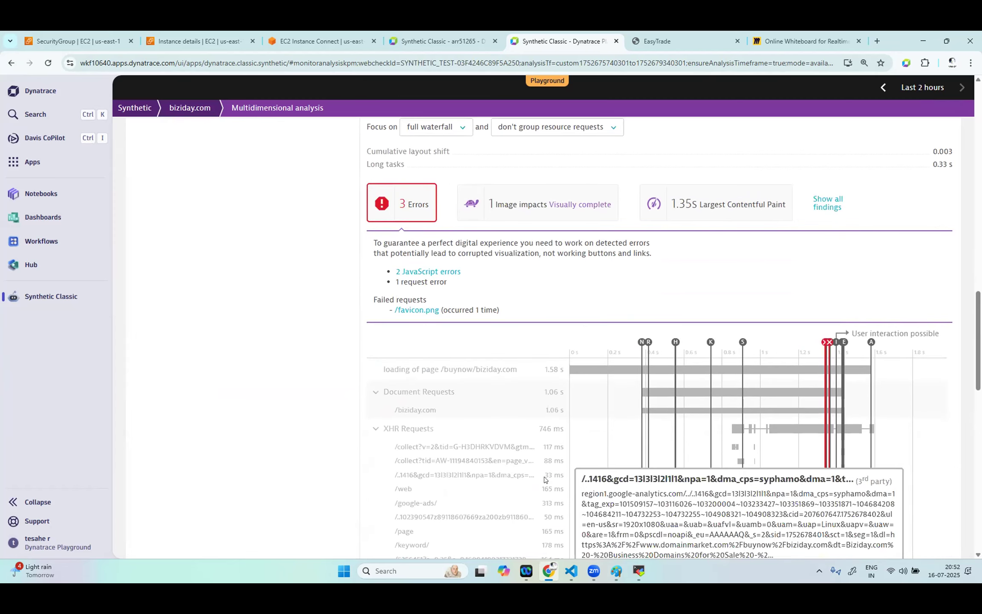
pyautogui.scroll(-2, 520, 268)
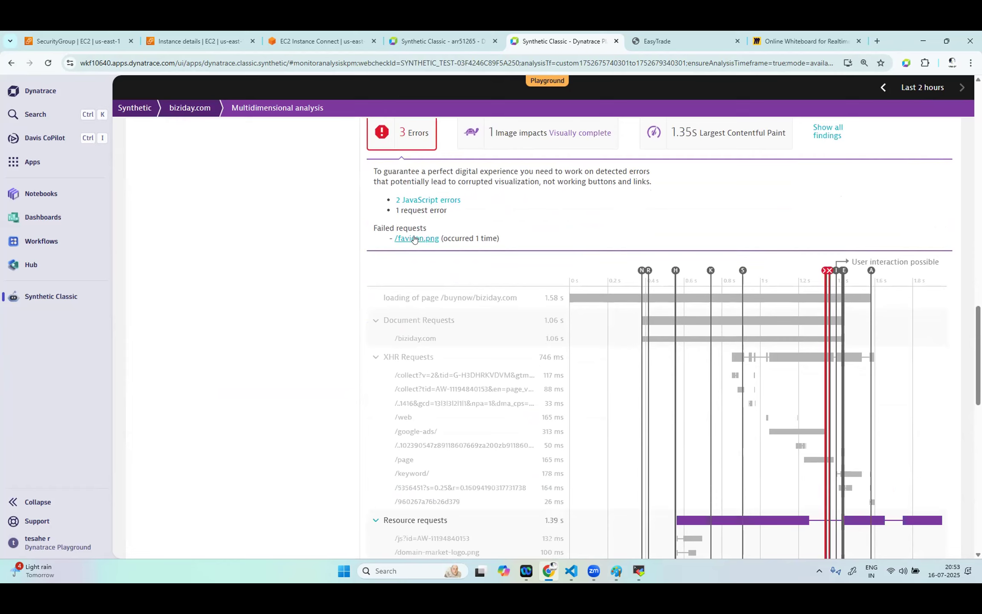
pyautogui.moveTo(759, 415)
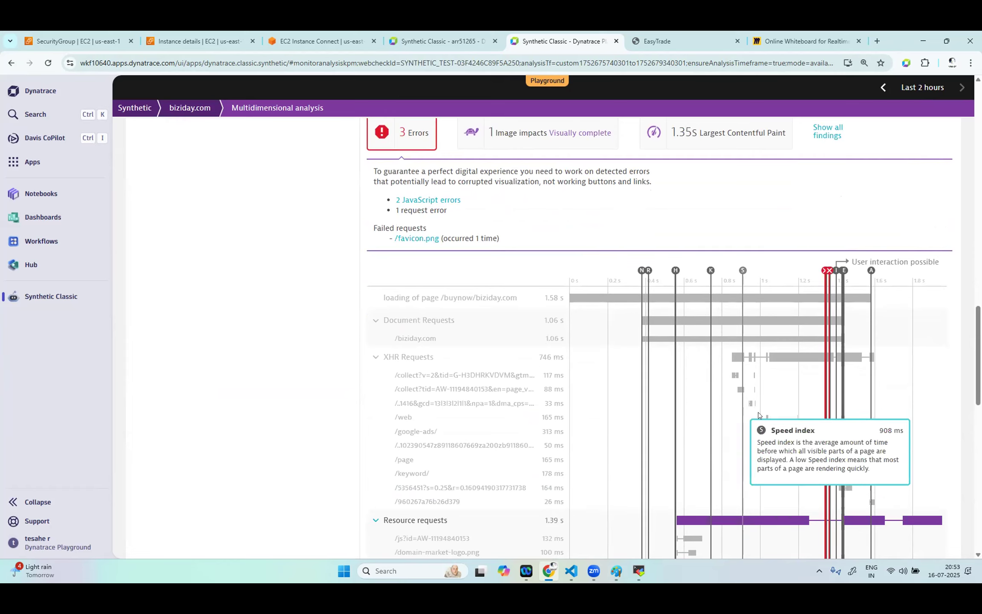
pyautogui.click(830, 273)
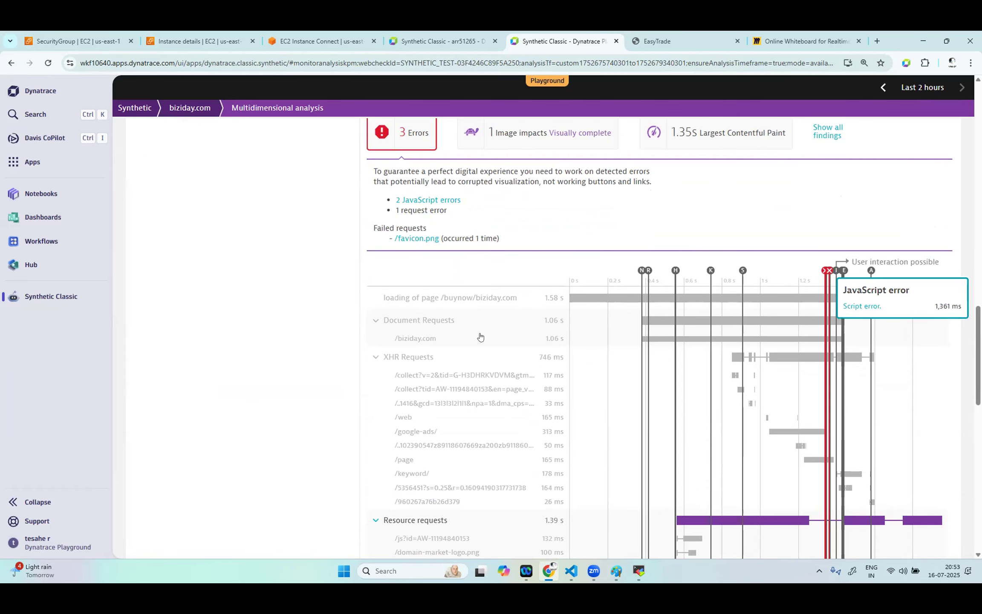
# - Inspect the request details of the failed /favicon.png among the resource requests in the waterfall
pyautogui.scroll(-8, 480, 336)
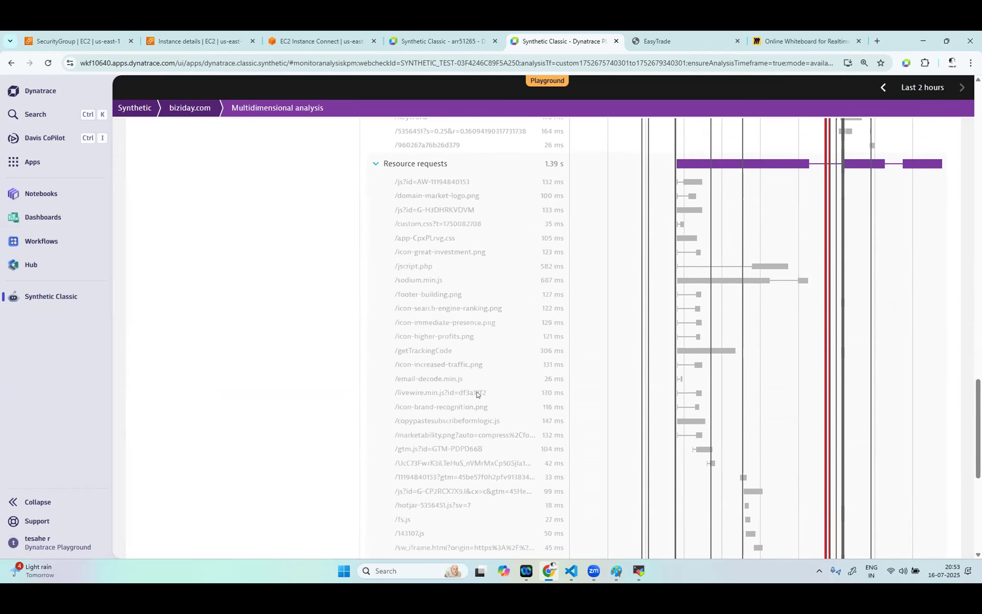
pyautogui.scroll(-7, 478, 394)
pyautogui.moveTo(428, 372)
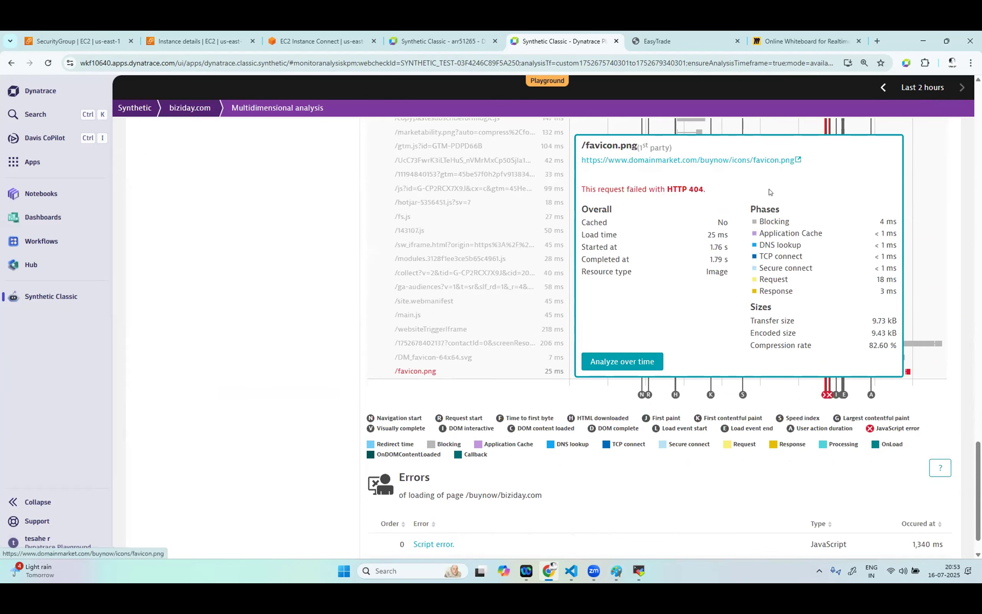
# - Enlarge the biziday.com page-load screenshot again to compare it with the failed request, and close it
pyautogui.scroll(3, 484, 191)
pyautogui.scroll(12, 554, 226)
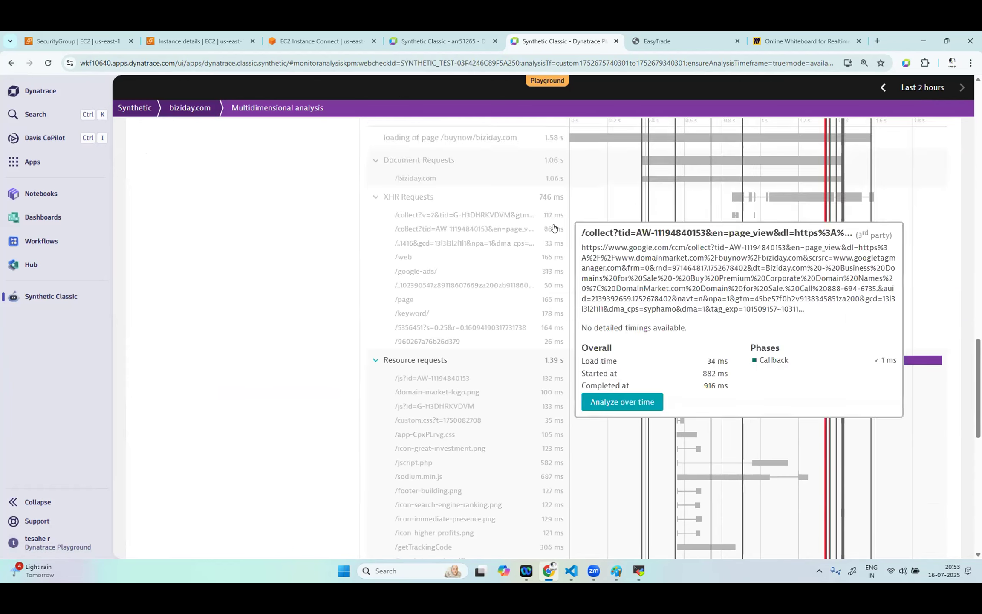
pyautogui.click(494, 241)
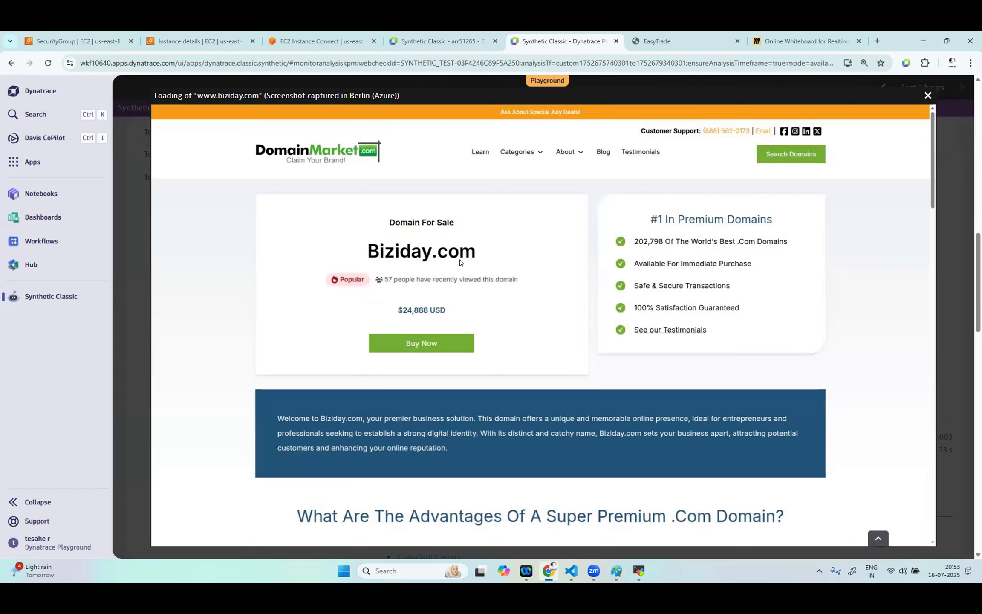
pyautogui.scroll(-3, 503, 366)
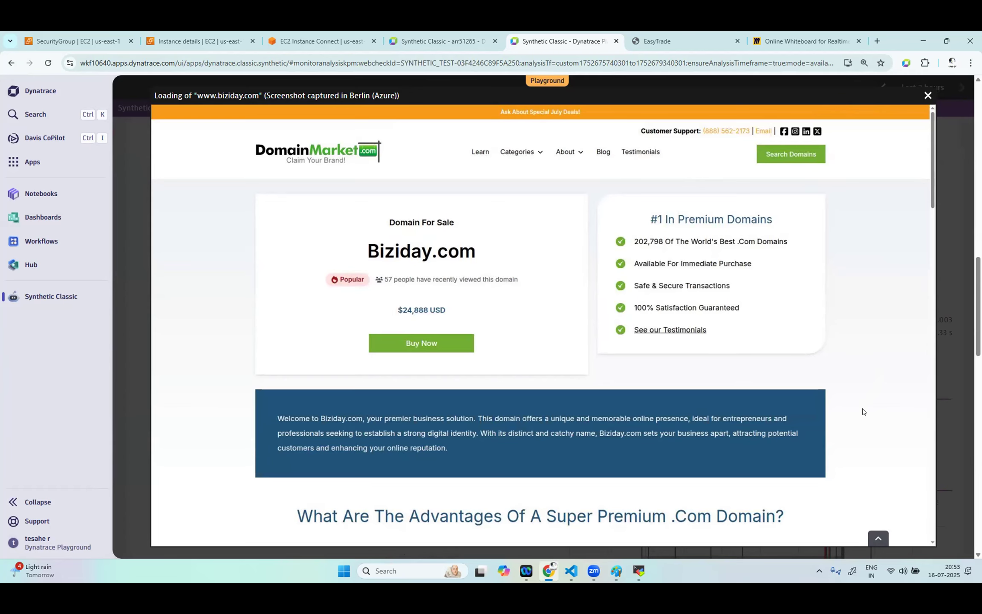
pyautogui.click(924, 97)
# - Recheck the /favicon.png entry's load phases and sizes at the end of the resource requests
pyautogui.scroll(-4, 601, 416)
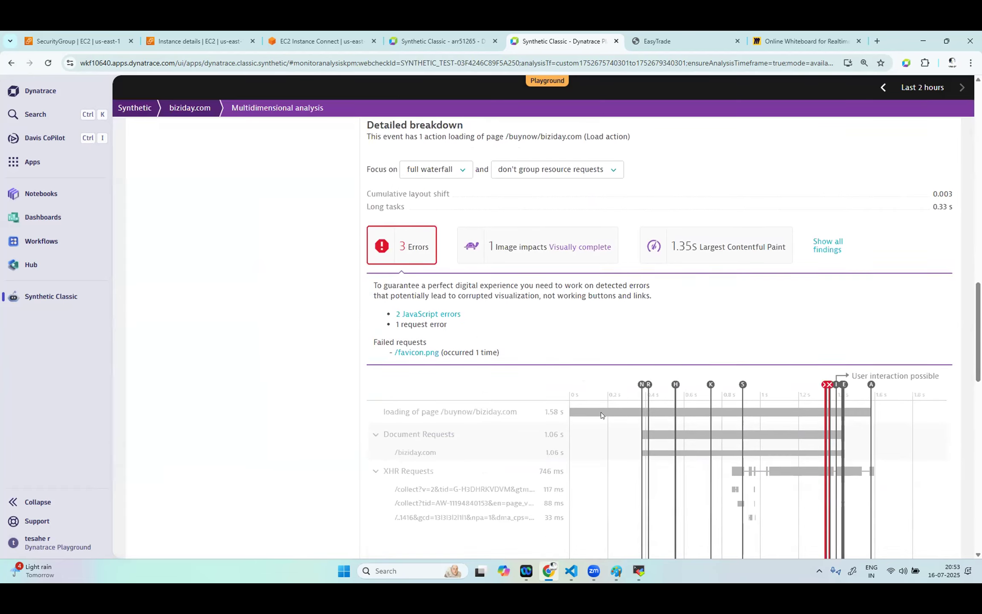
pyautogui.scroll(-8, 601, 416)
pyautogui.scroll(-8, 602, 416)
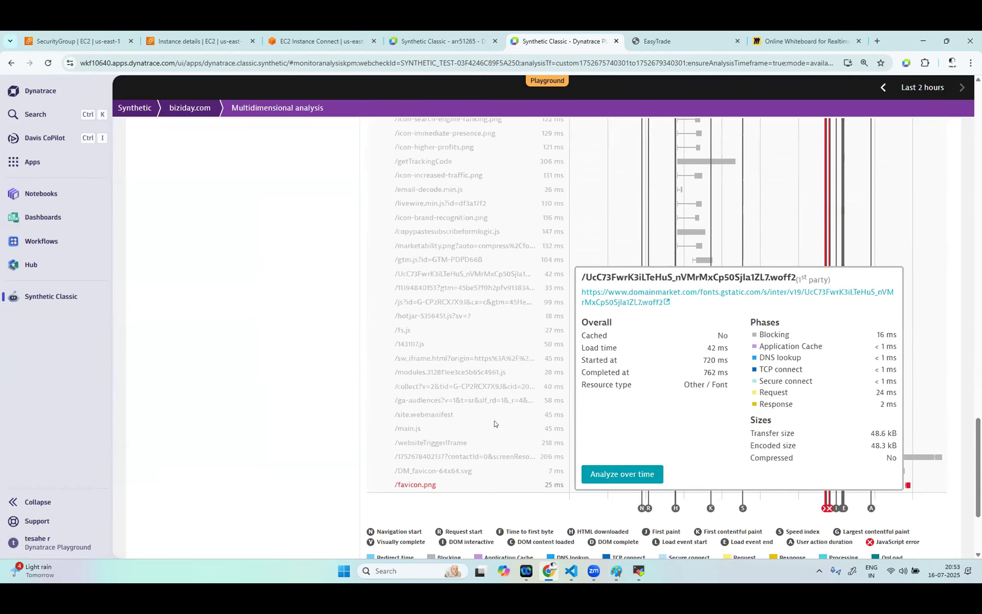
pyautogui.moveTo(418, 484)
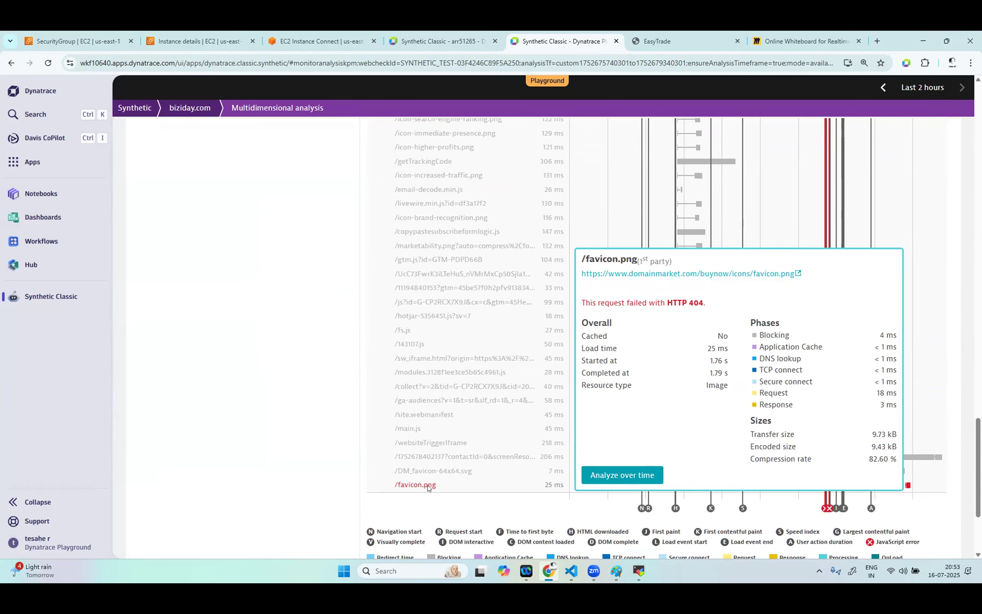
# - Leave the multidimensional analysis and return to the biziday.com monitor overview
pyautogui.scroll(10, 581, 329)
pyautogui.scroll(3, 583, 300)
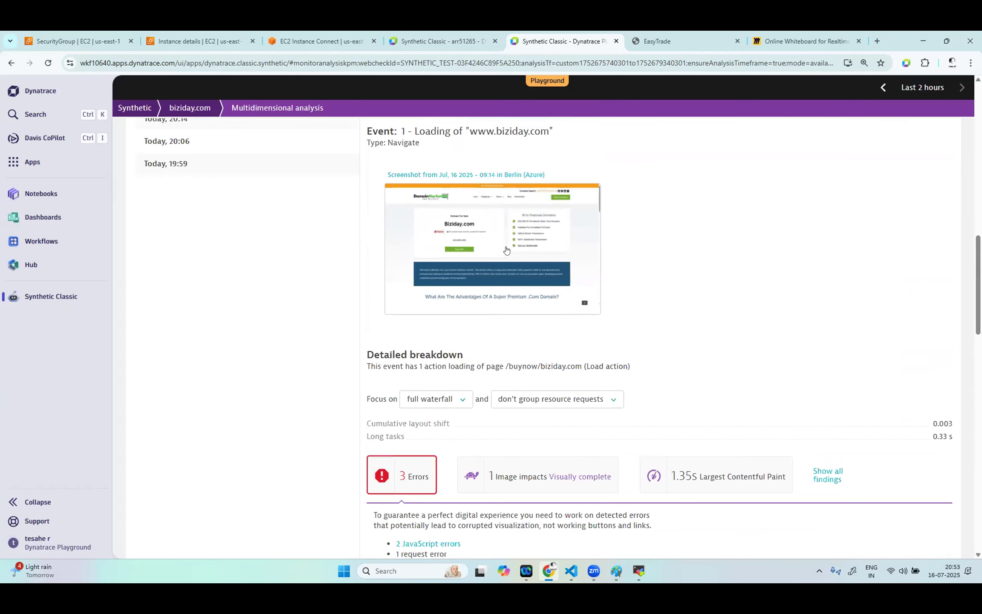
pyautogui.scroll(10, 530, 249)
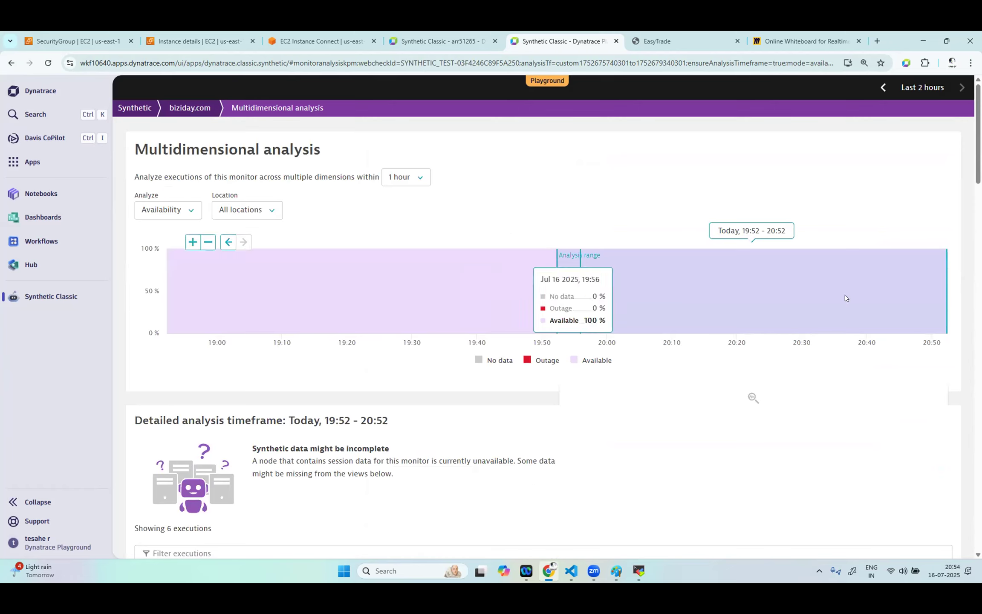
pyautogui.click(184, 109)
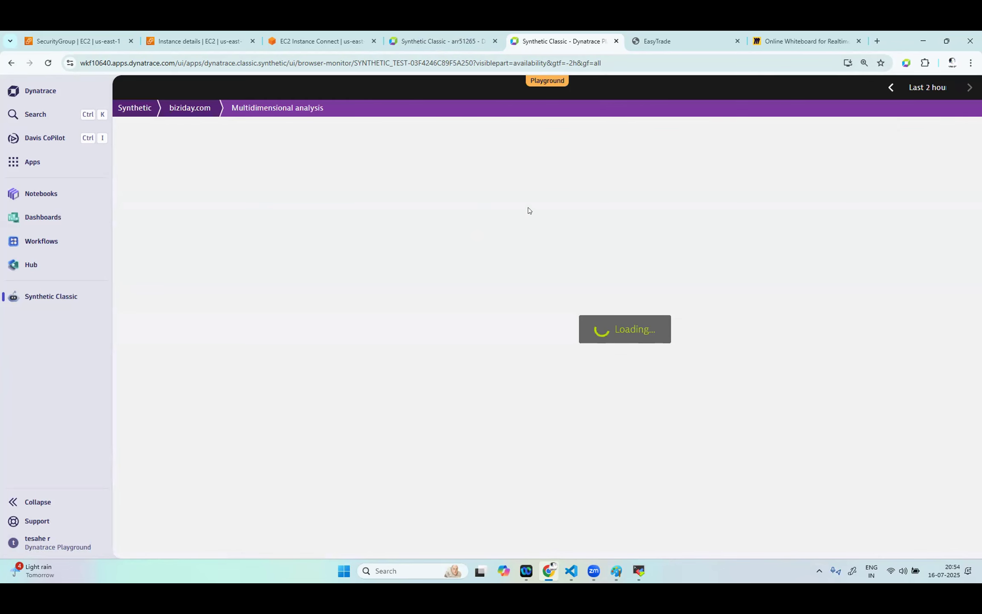
# - Switch to the Easytrade Home page monitor in the trial environment and view its overview screenshot at full size
pyautogui.click(441, 41)
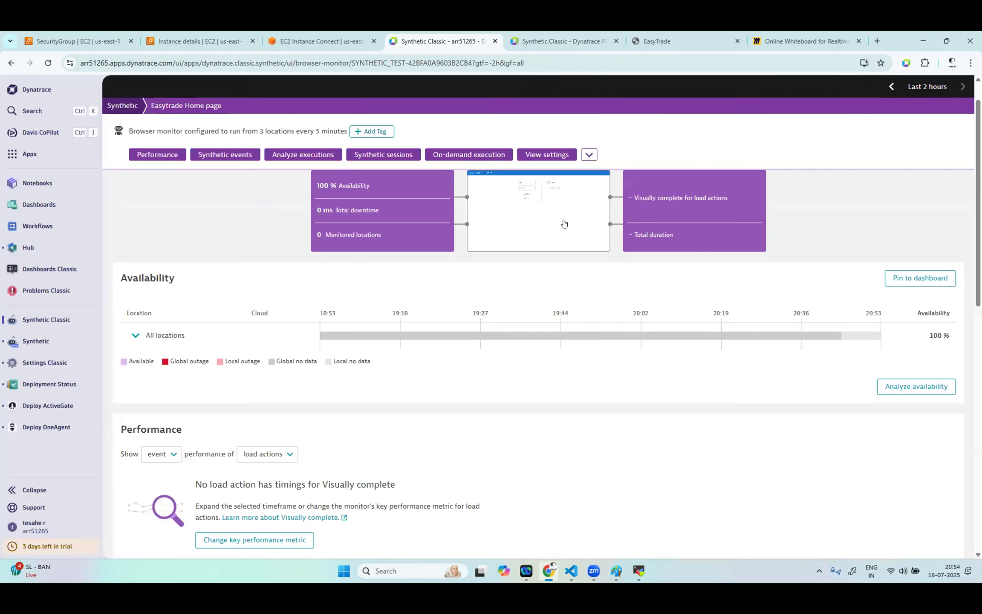
pyautogui.click(537, 245)
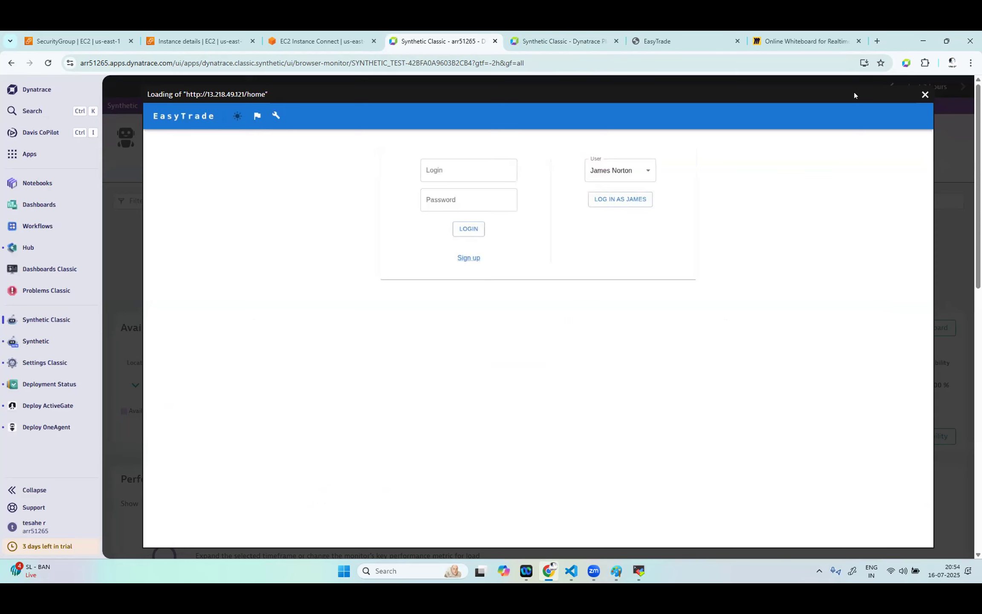
pyautogui.click(926, 94)
# - View the full-size screenshot of the navigate event under Synthetic events and actions, and close it
pyautogui.scroll(-7, 568, 384)
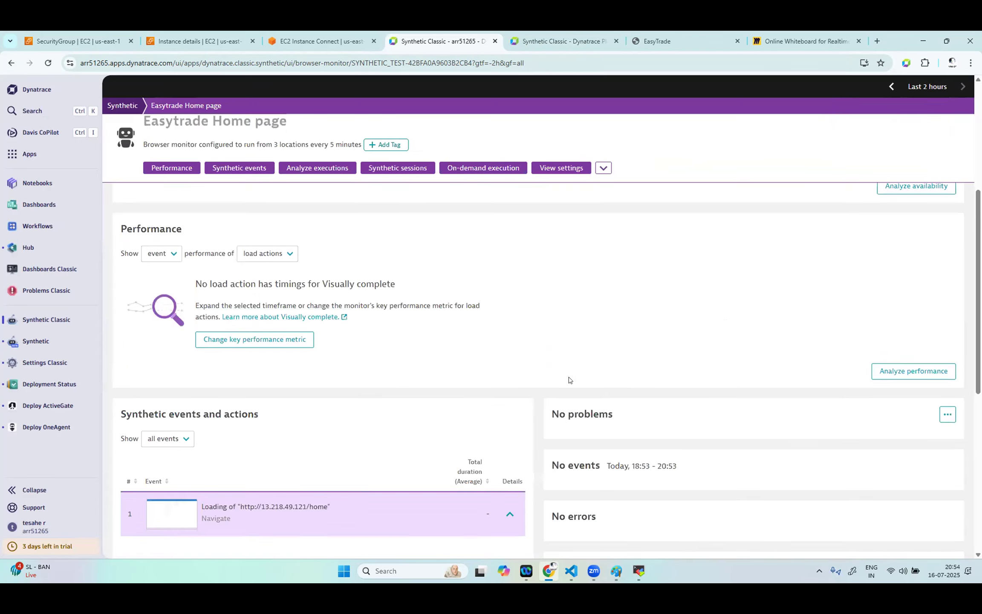
pyautogui.click(169, 409)
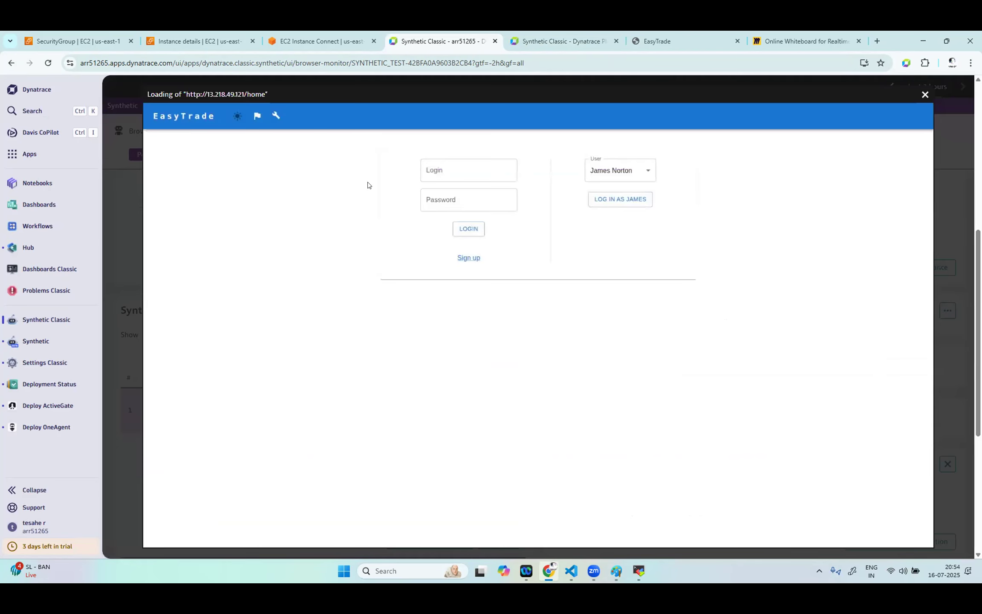
pyautogui.click(926, 94)
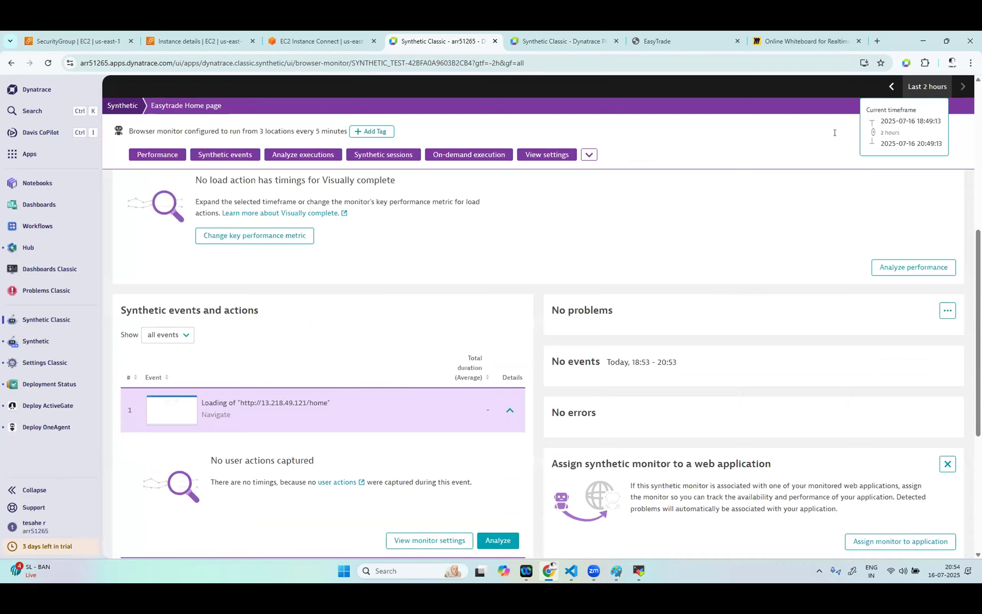
pyautogui.scroll(8, 510, 256)
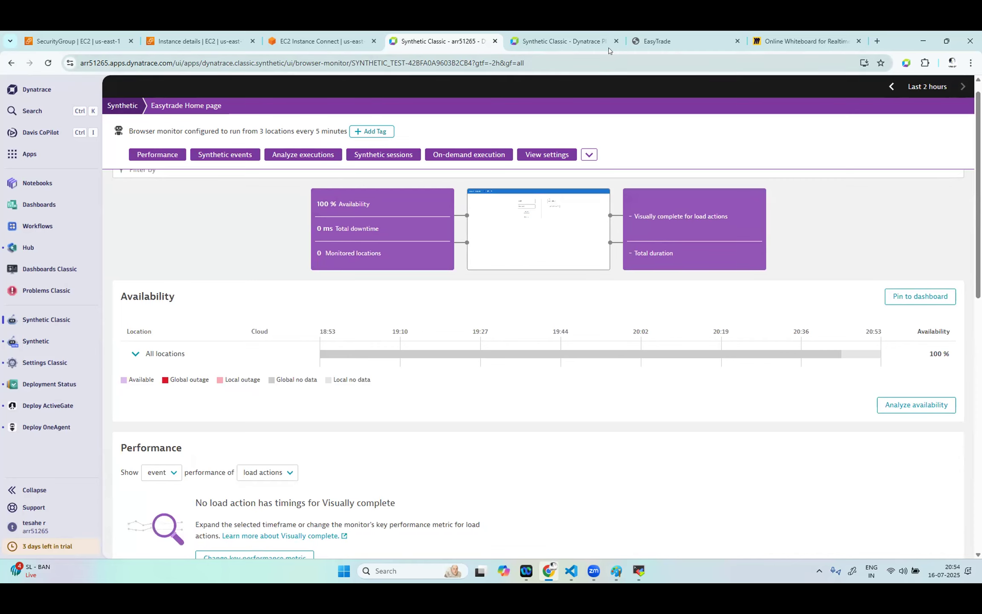
# - Switch to the EasyTrade application and change its display to the dark theme
pyautogui.click(682, 41)
pyautogui.click(130, 91)
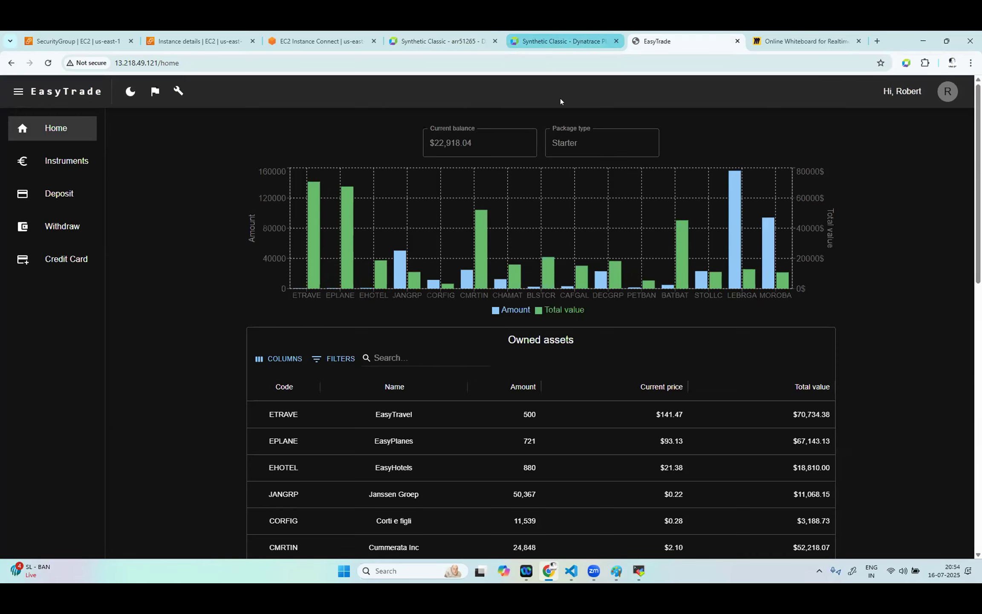
# - Return to the trial Dynatrace environment and open its list of synthetic monitors
pyautogui.click(553, 41)
pyautogui.click(460, 41)
pyautogui.click(125, 105)
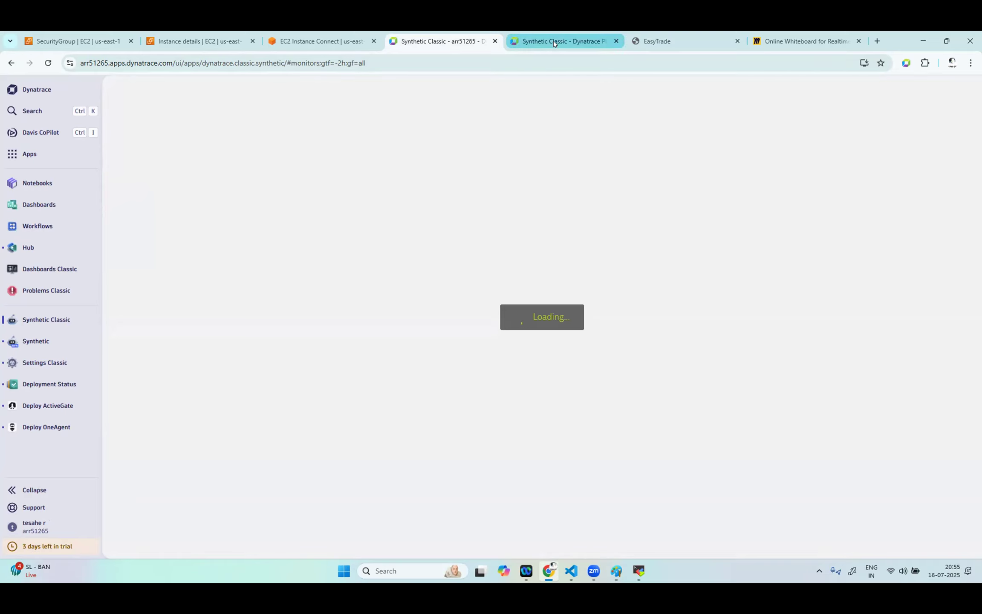
# - Check the biziday.com monitor overview in the Playground environment, and return to the trial environment's monitor list
pyautogui.moveTo(553, 40)
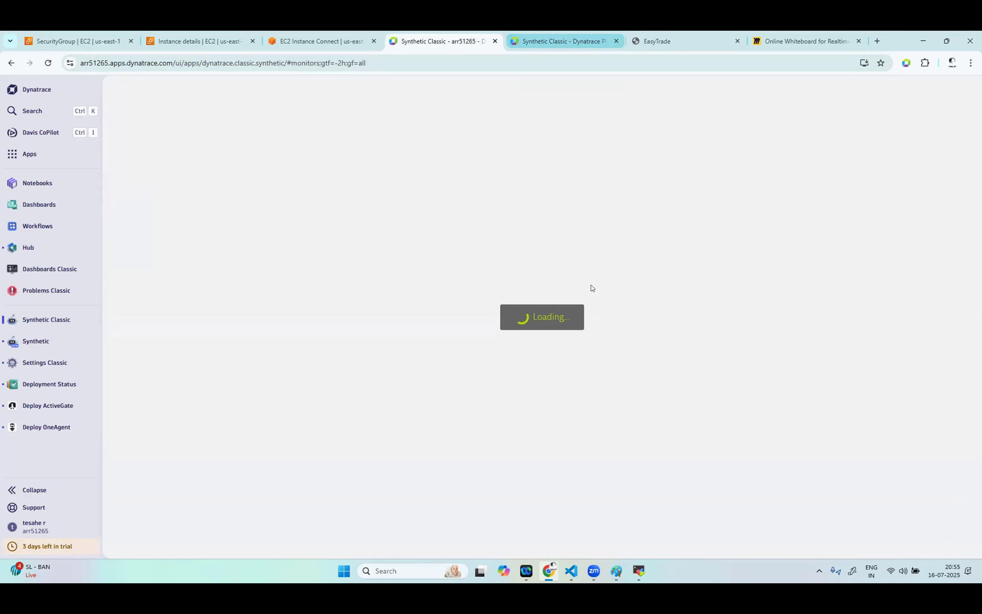
pyautogui.click(566, 46)
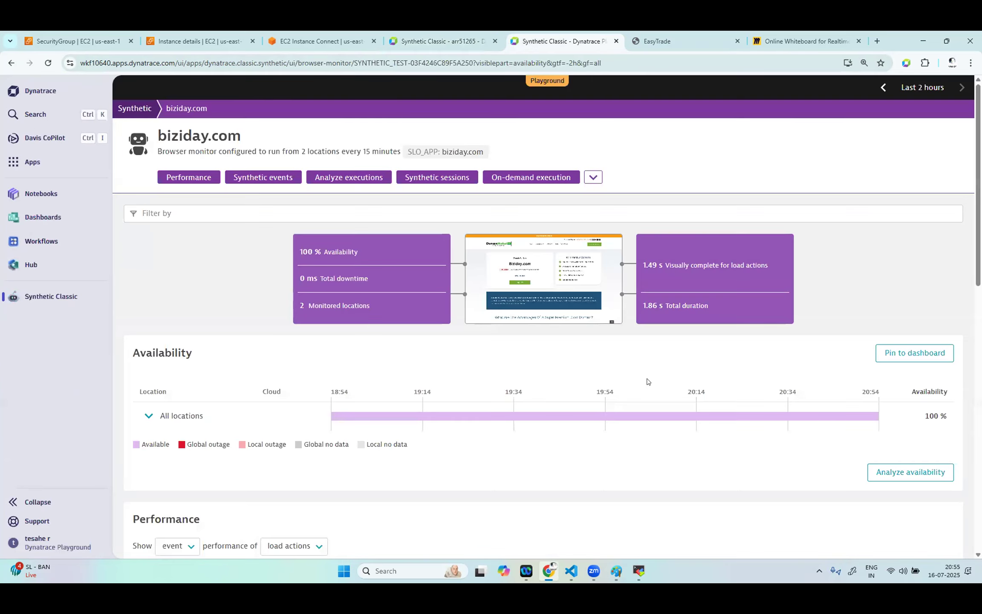
pyautogui.click(441, 41)
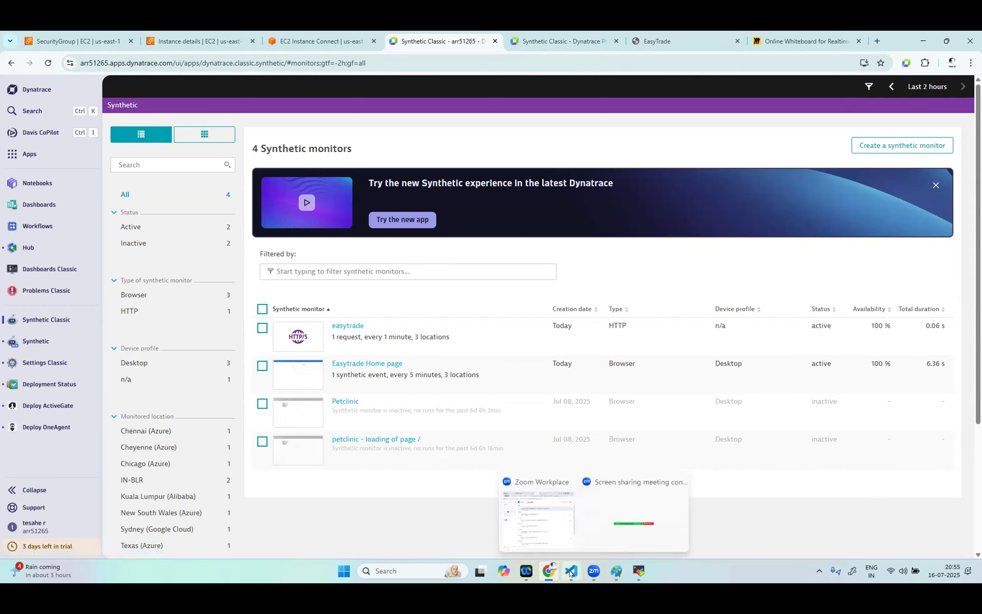
# - Switch to Paint and handwrite an underlined 0.1 above a boxed 1.0 that points down to the label DEV
pyautogui.click(617, 572)
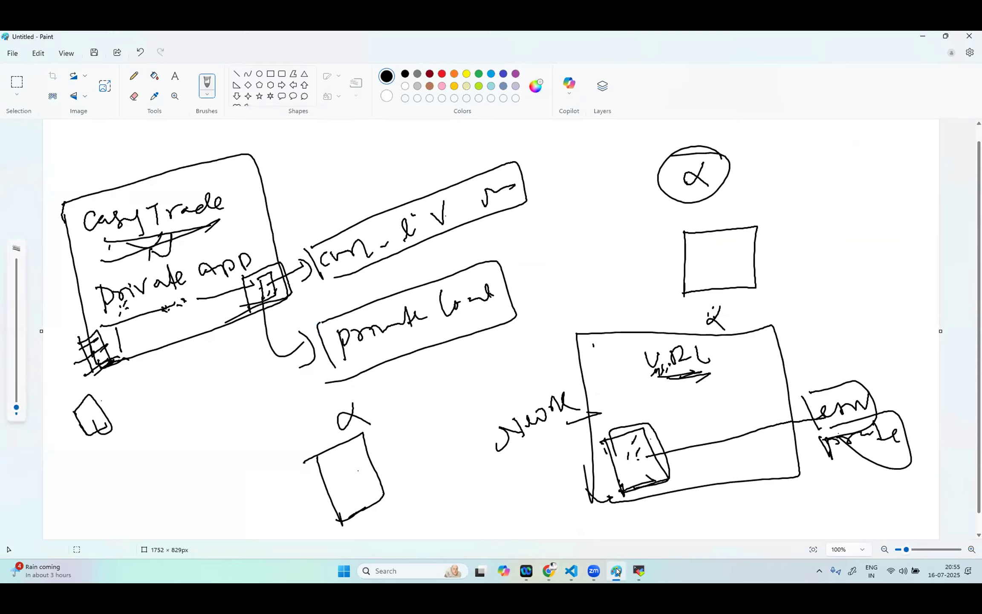
pyautogui.moveTo(421, 393)
pyautogui.mouseDown()
pyautogui.moveTo(418, 407)
pyautogui.moveTo(468, 397)
pyautogui.mouseUp()
pyautogui.click(428, 399)
pyautogui.moveTo(420, 460); pyautogui.dragTo(423, 486)
pyautogui.moveTo(437, 461)
pyautogui.mouseDown()
pyautogui.moveTo(439, 469)
pyautogui.moveTo(457, 439)
pyautogui.mouseUp()
pyautogui.moveTo(405, 469)
pyautogui.mouseDown()
pyautogui.moveTo(421, 496)
pyautogui.moveTo(478, 434)
pyautogui.moveTo(422, 494)
pyautogui.moveTo(446, 507)
pyautogui.mouseUp()
pyautogui.moveTo(441, 508)
pyautogui.mouseDown()
pyautogui.moveTo(486, 511)
pyautogui.moveTo(533, 464)
pyautogui.moveTo(538, 484)
pyautogui.mouseUp()
pyautogui.click(476, 504)
# - Draw an arrow from 0.1 to a handwritten UAT label, and underline the label with an arrow to the URL box
pyautogui.click(468, 378)
pyautogui.moveTo(466, 379)
pyautogui.mouseDown()
pyautogui.moveTo(497, 375)
pyautogui.moveTo(514, 335)
pyautogui.mouseUp()
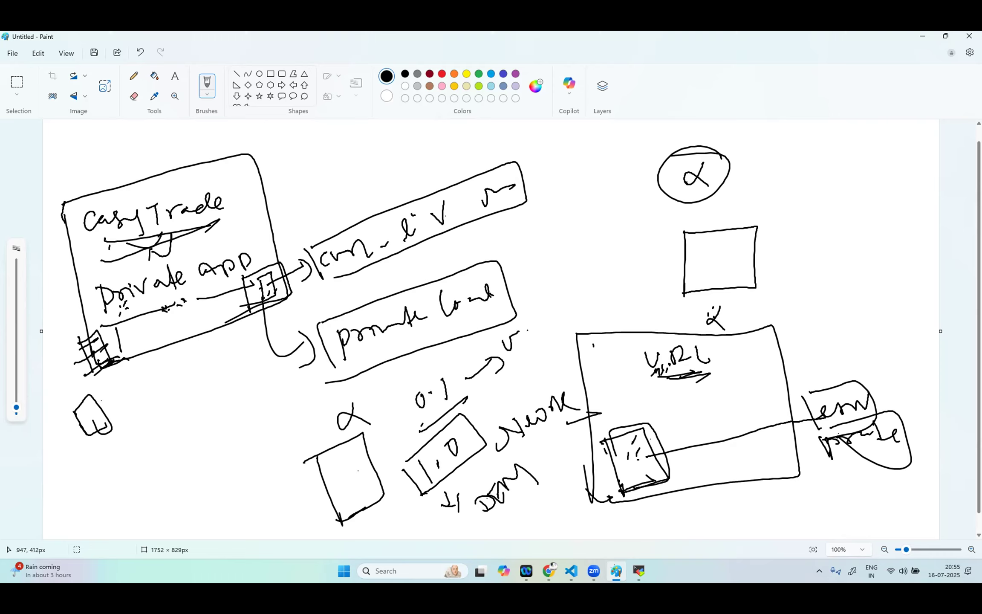
pyautogui.moveTo(517, 334)
pyautogui.mouseDown()
pyautogui.moveTo(530, 329)
pyautogui.moveTo(539, 341)
pyautogui.moveTo(529, 334)
pyautogui.moveTo(540, 319)
pyautogui.mouseUp()
pyautogui.moveTo(543, 337); pyautogui.dragTo(555, 308)
pyautogui.moveTo(551, 335); pyautogui.dragTo(564, 311)
pyautogui.moveTo(506, 370); pyautogui.dragTo(585, 330)
pyautogui.moveTo(578, 322); pyautogui.dragTo(590, 328)
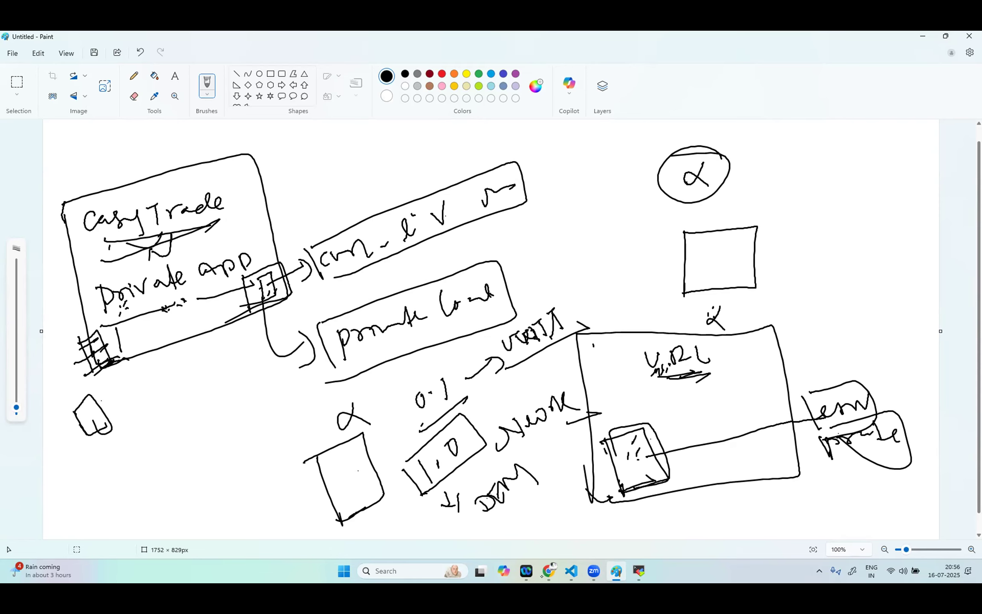
# - Switch to Chrome and start creating a browser monitor in the trial Dynatrace environment
pyautogui.click(548, 571)
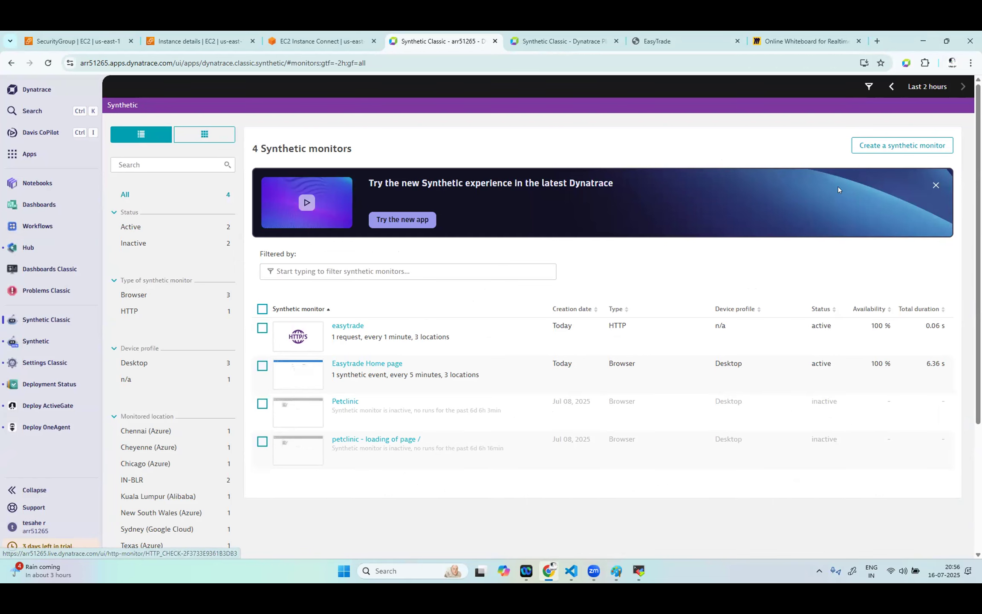
pyautogui.click(887, 145)
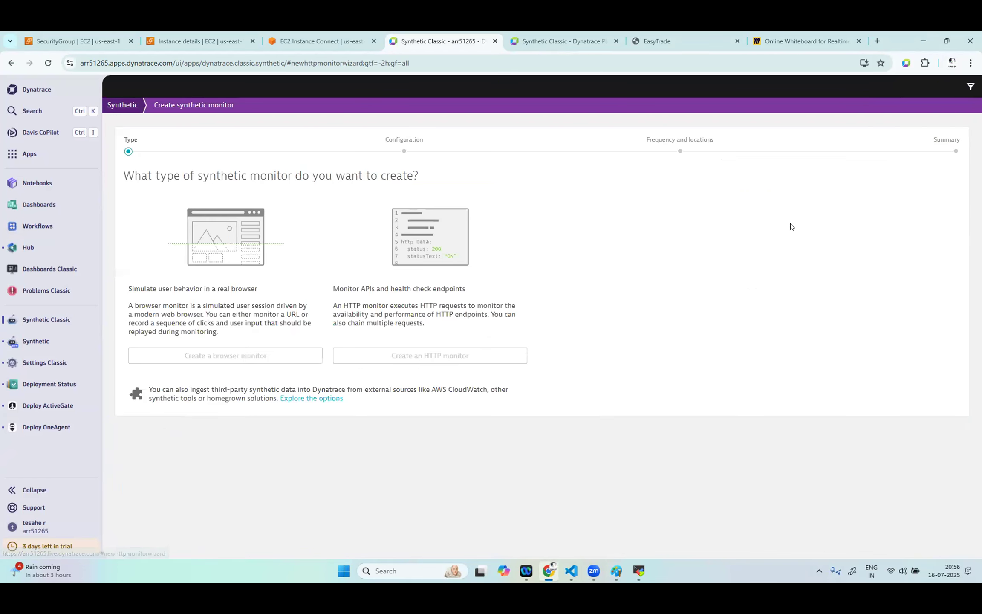
pyautogui.click(243, 355)
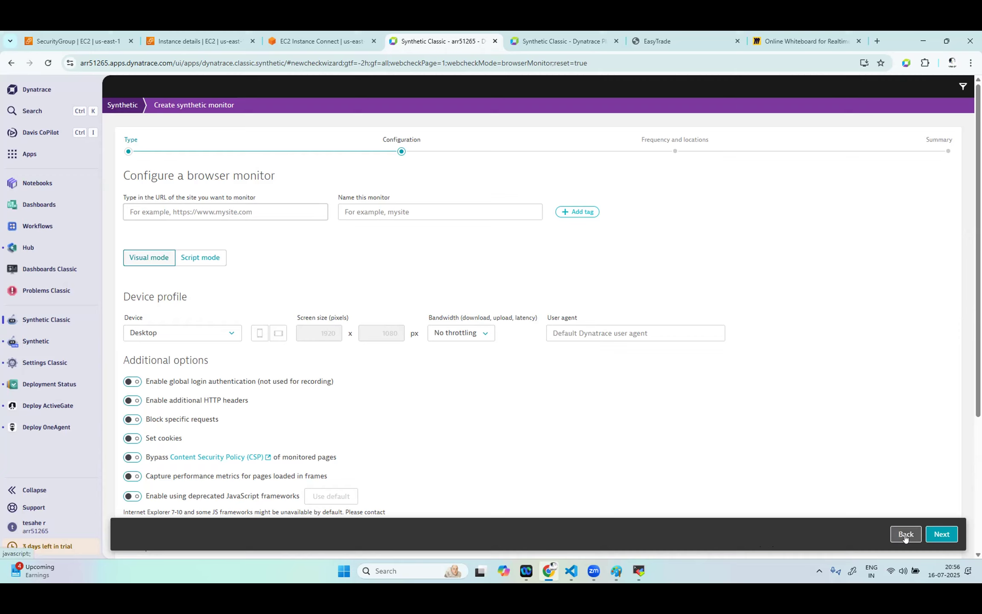
pyautogui.click(226, 212)
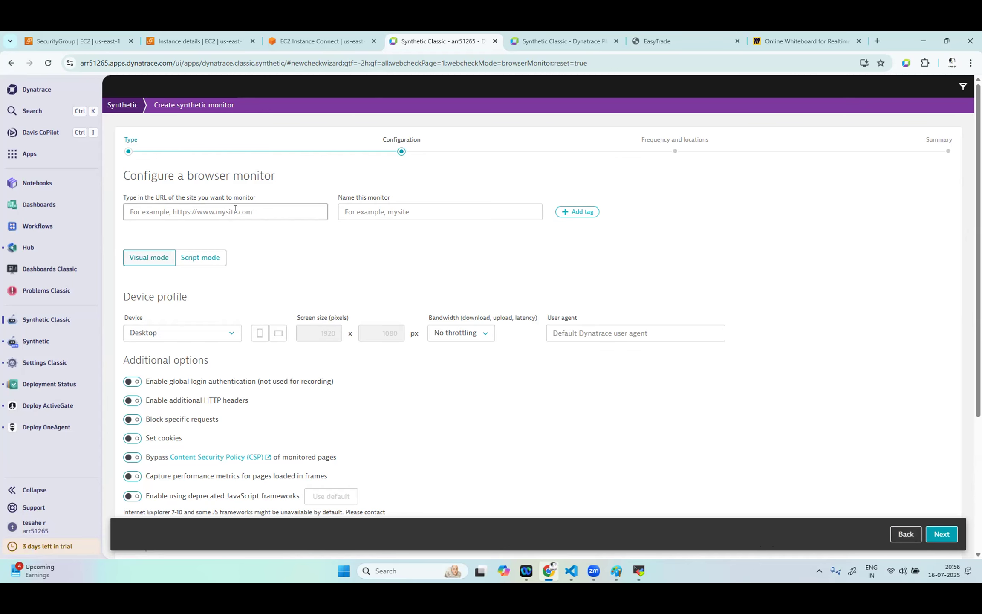
# - Open the Playground's synthetic monitor list, and return to the trial monitor configuration to view its clickpath events section
pyautogui.click(555, 41)
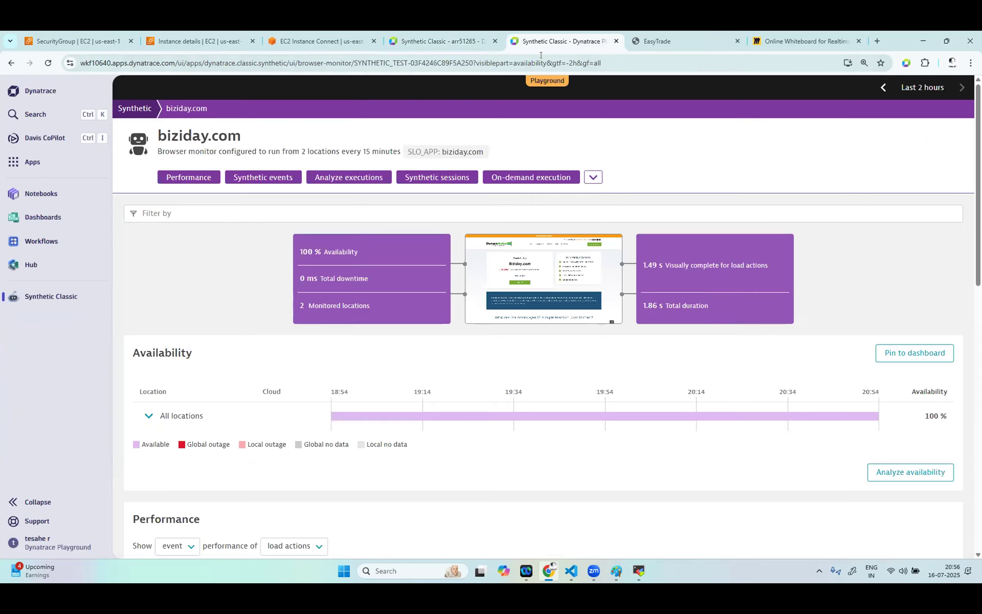
pyautogui.click(130, 110)
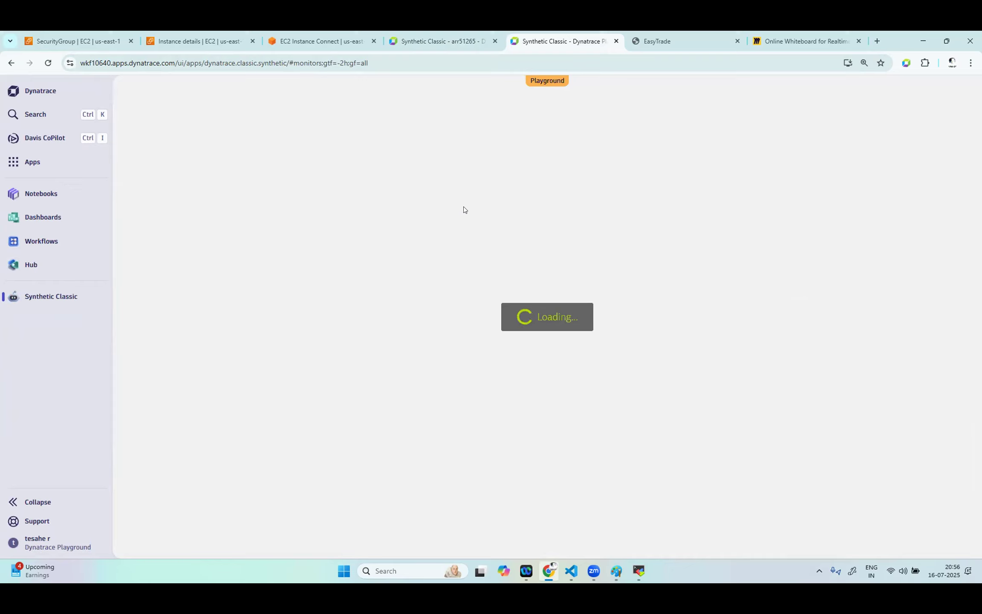
pyautogui.click(442, 43)
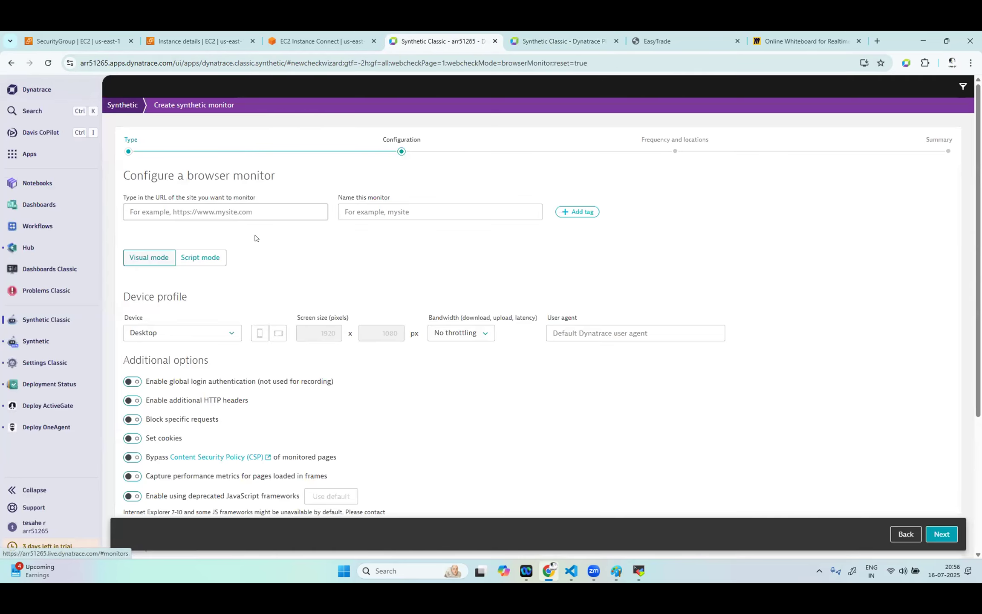
pyautogui.scroll(-3, 603, 430)
pyautogui.scroll(-2, 340, 469)
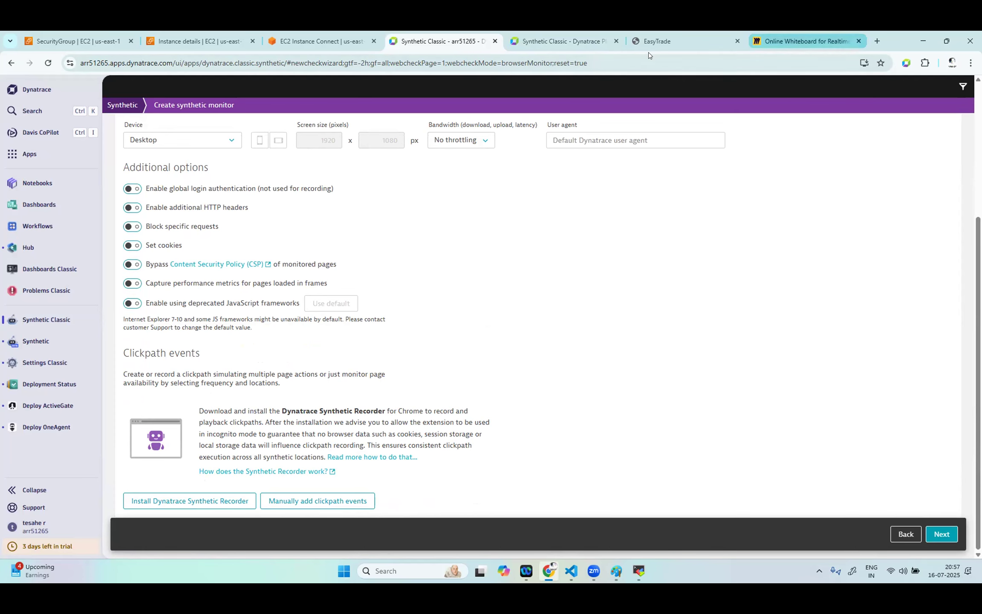
# - Browse EasyTrade's Instruments, Deposit, Withdraw and Credit Card pages, checking how the page address differs for each
pyautogui.click(682, 41)
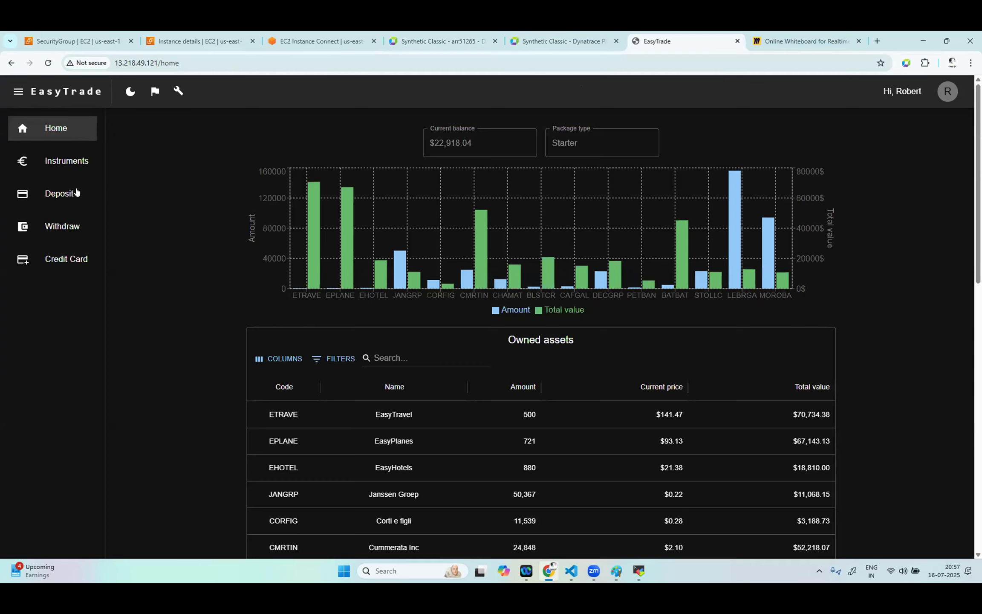
pyautogui.click(70, 165)
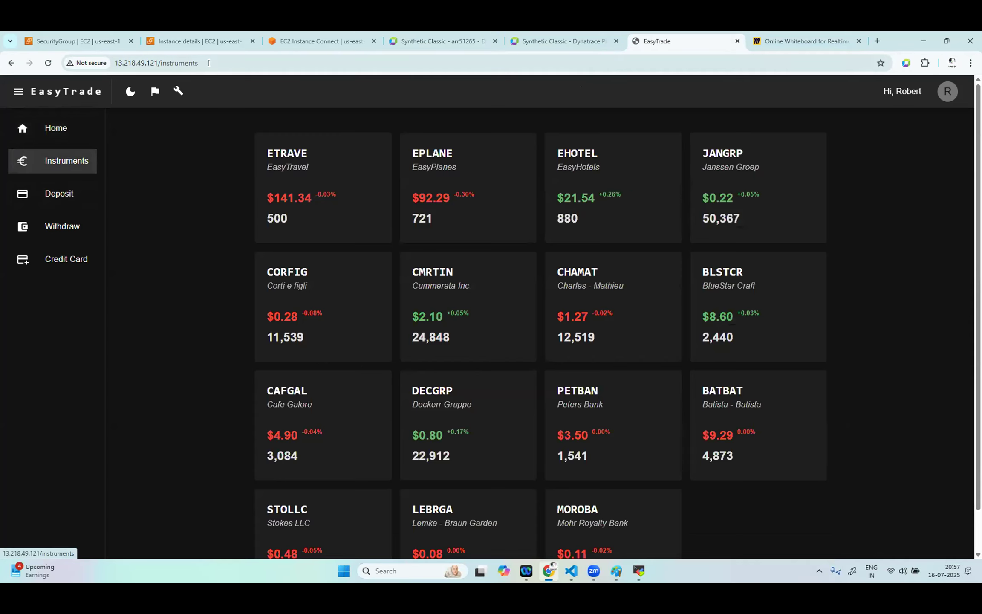
pyautogui.click(64, 194)
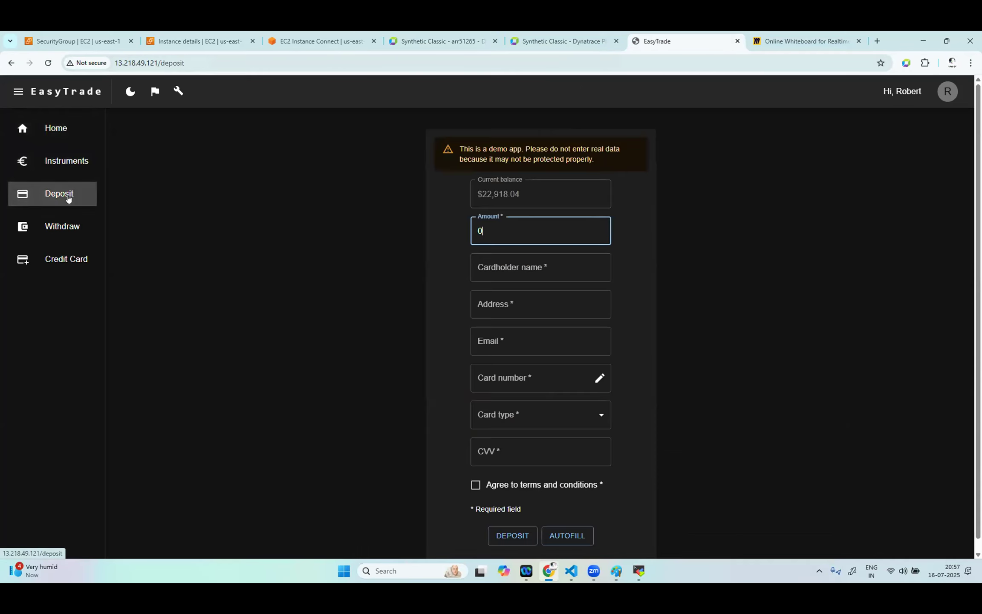
pyautogui.click(58, 230)
pyautogui.click(54, 256)
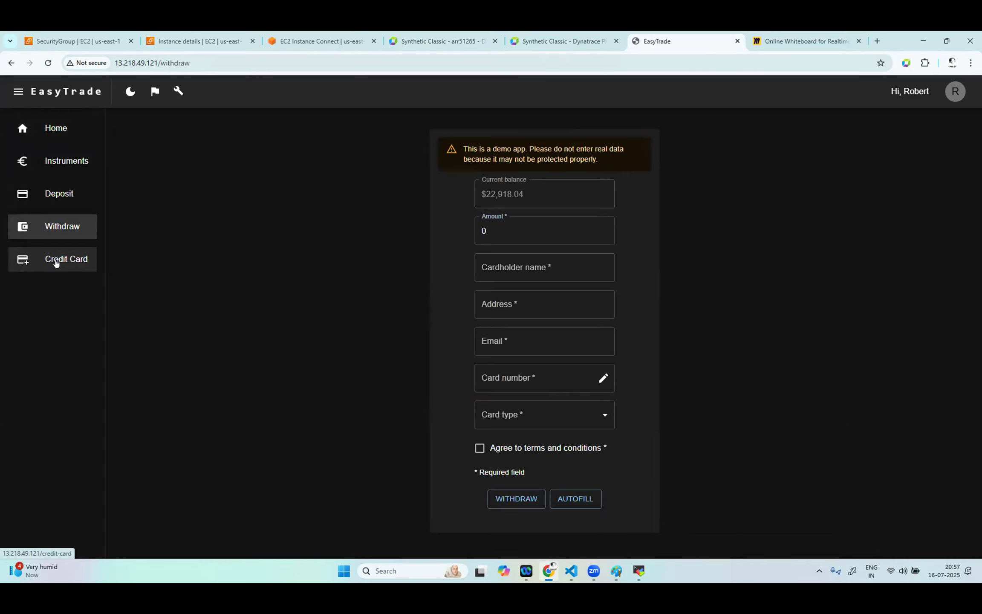
pyautogui.click(113, 60)
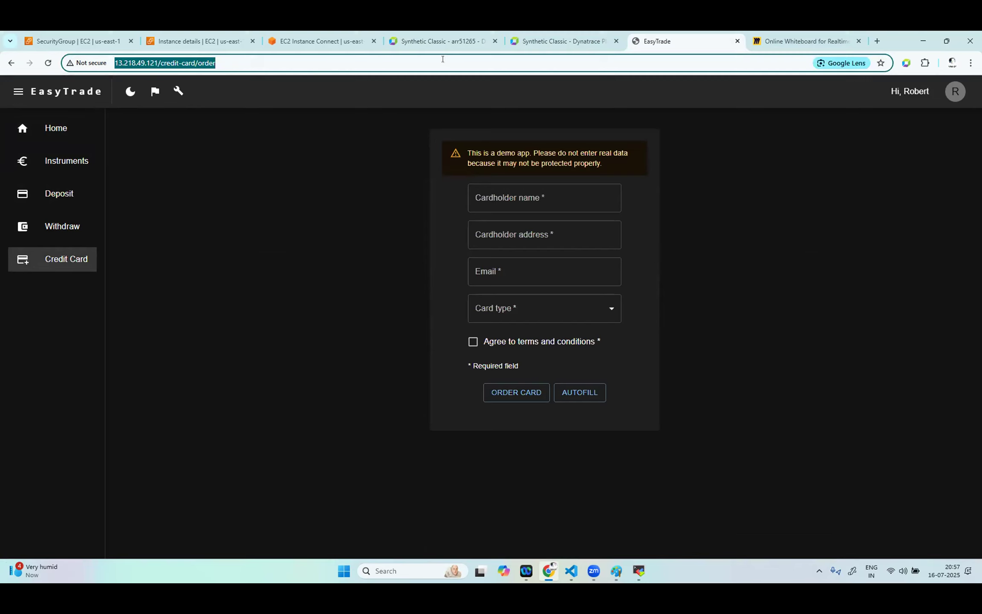
pyautogui.moveTo(545, 41)
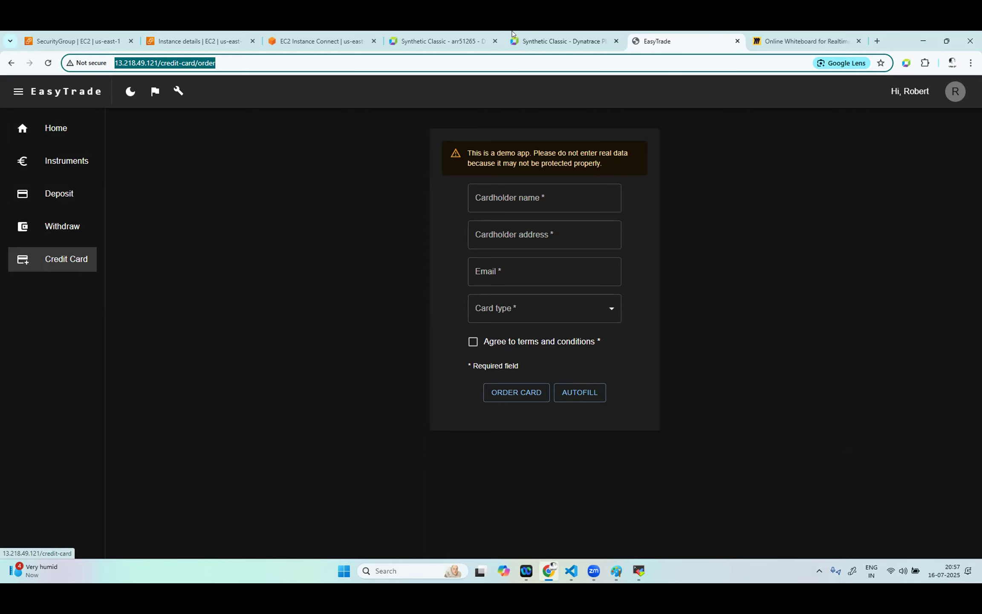
# - Open the Dynatrace website clickpath monitor in the Playground environment and examine its synthetic events and actions
pyautogui.click(552, 42)
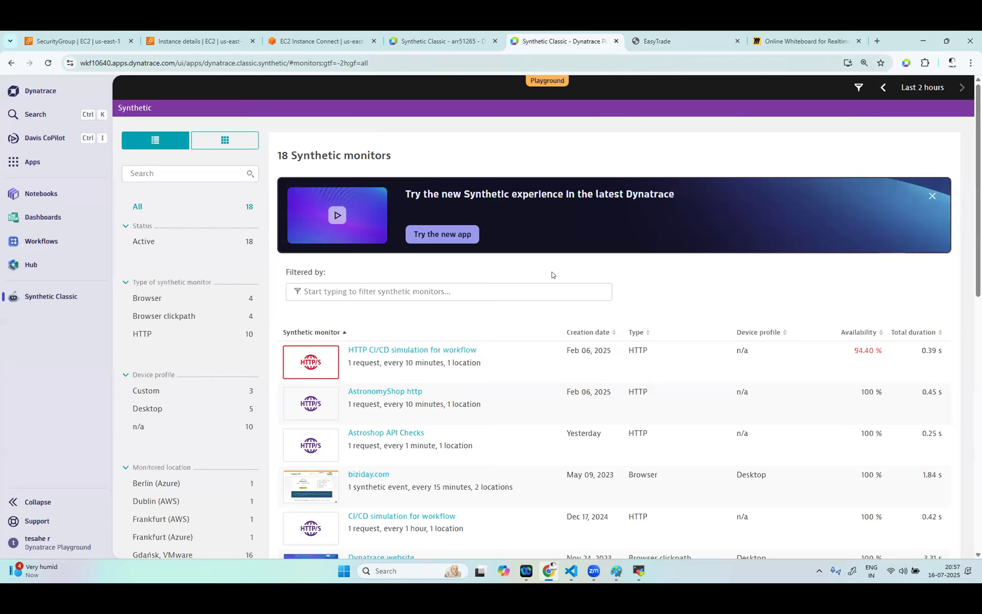
pyautogui.scroll(-3, 561, 463)
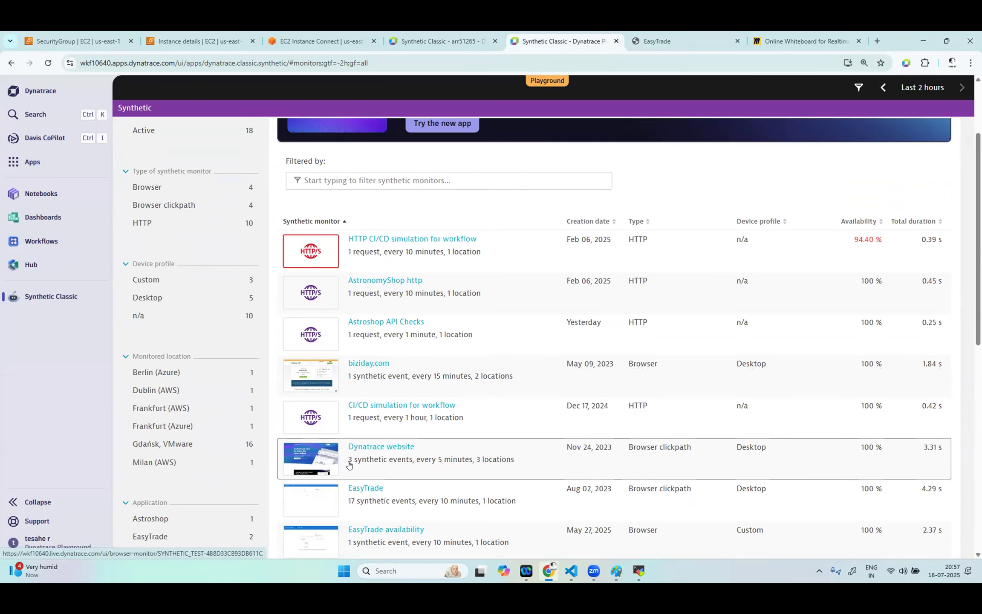
pyautogui.click(433, 450)
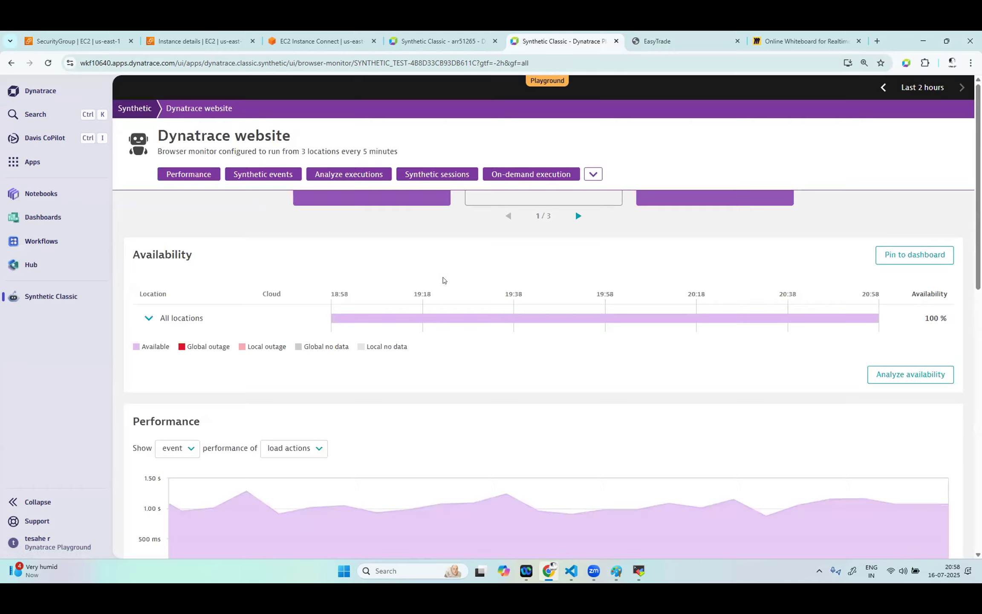
pyautogui.scroll(-3, 384, 384)
pyautogui.scroll(-10, 394, 418)
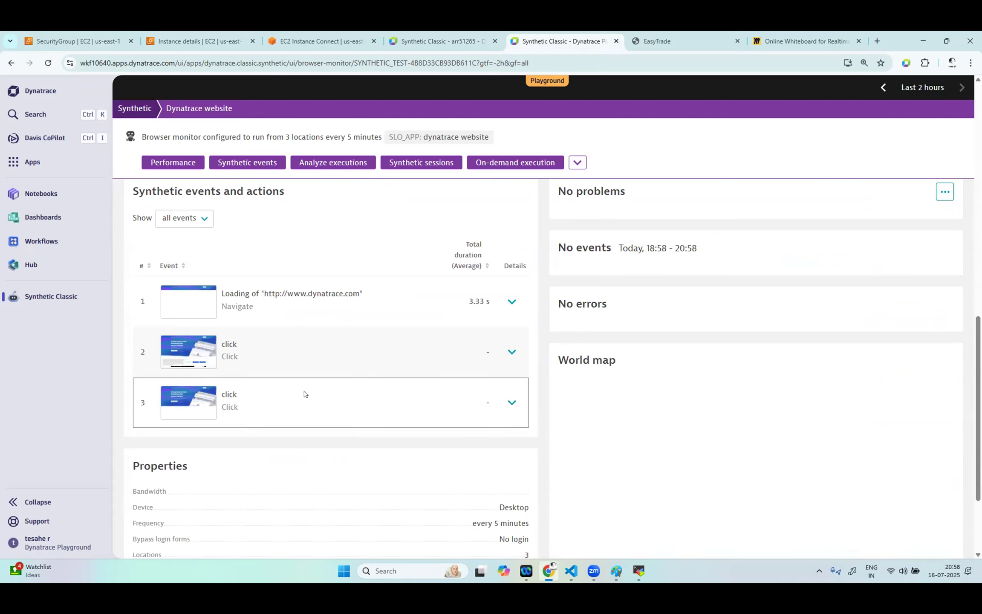
pyautogui.moveTo(331, 362); pyautogui.dragTo(333, 316)
pyautogui.click(332, 362)
pyautogui.moveTo(333, 365)
pyautogui.mouseDown()
pyautogui.moveTo(377, 386)
pyautogui.moveTo(591, 562)
pyautogui.moveTo(615, 570)
pyautogui.mouseUp()
# - Switch to Paint and handwrite 3 x 1 beside the circled alpha sign
pyautogui.click(617, 571)
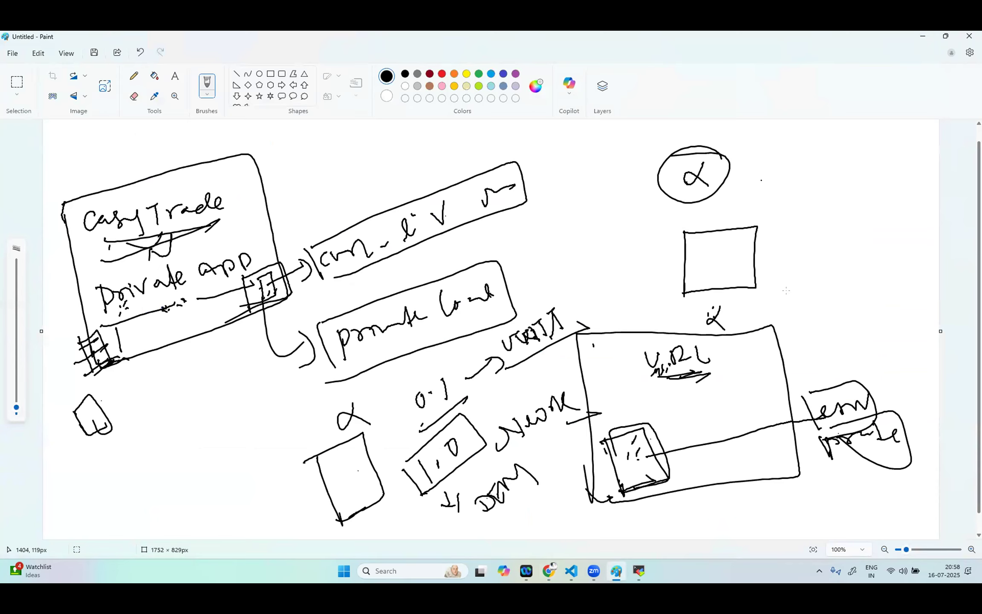
pyautogui.moveTo(781, 173)
pyautogui.mouseDown()
pyautogui.moveTo(783, 199)
pyautogui.moveTo(825, 183)
pyautogui.moveTo(840, 196)
pyautogui.mouseUp()
pyautogui.moveTo(830, 178); pyautogui.dragTo(810, 203)
pyautogui.moveTo(866, 172)
pyautogui.mouseDown()
pyautogui.moveTo(869, 188)
pyautogui.moveTo(859, 183)
pyautogui.moveTo(886, 191)
pyautogui.moveTo(869, 194)
pyautogui.mouseUp()
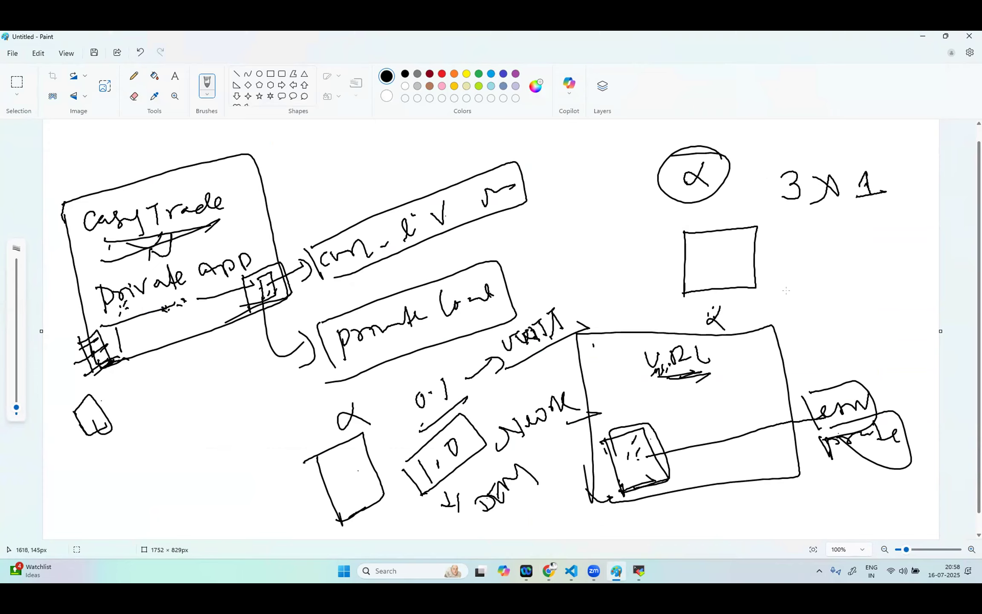
# - Handwrite a second line starting with an alpha sign and 3 below 3 x 1, with a circled 1.0 beneath it
pyautogui.moveTo(823, 220)
pyautogui.mouseDown()
pyautogui.moveTo(842, 241)
pyautogui.moveTo(826, 212)
pyautogui.mouseUp()
pyautogui.moveTo(855, 220)
pyautogui.mouseDown()
pyautogui.moveTo(854, 244)
pyautogui.moveTo(915, 227)
pyautogui.mouseUp()
pyautogui.moveTo(906, 222); pyautogui.dragTo(901, 247)
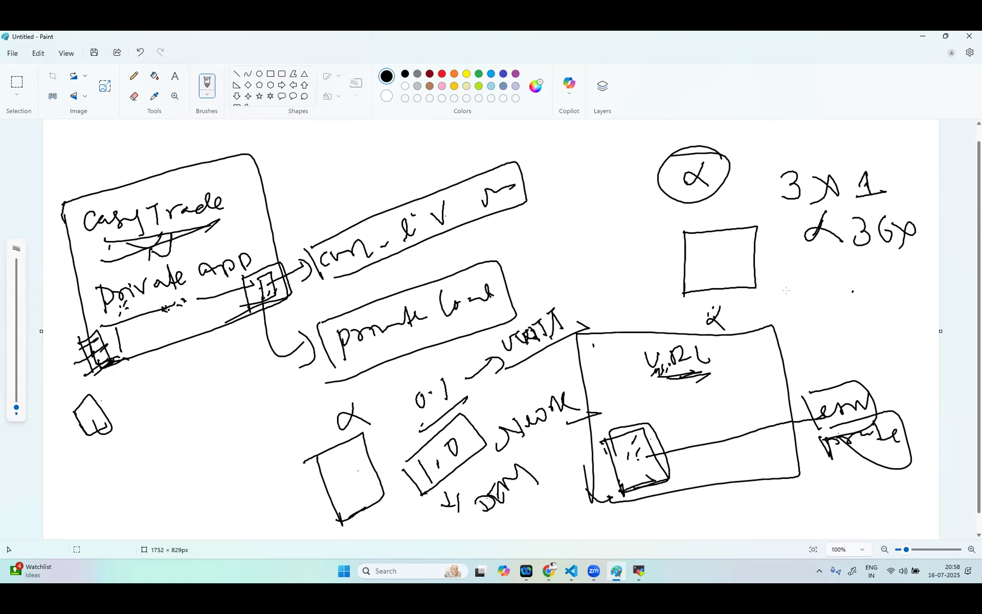
pyautogui.moveTo(839, 276)
pyautogui.mouseDown()
pyautogui.moveTo(843, 299)
pyautogui.moveTo(907, 282)
pyautogui.moveTo(789, 298)
pyautogui.mouseUp()
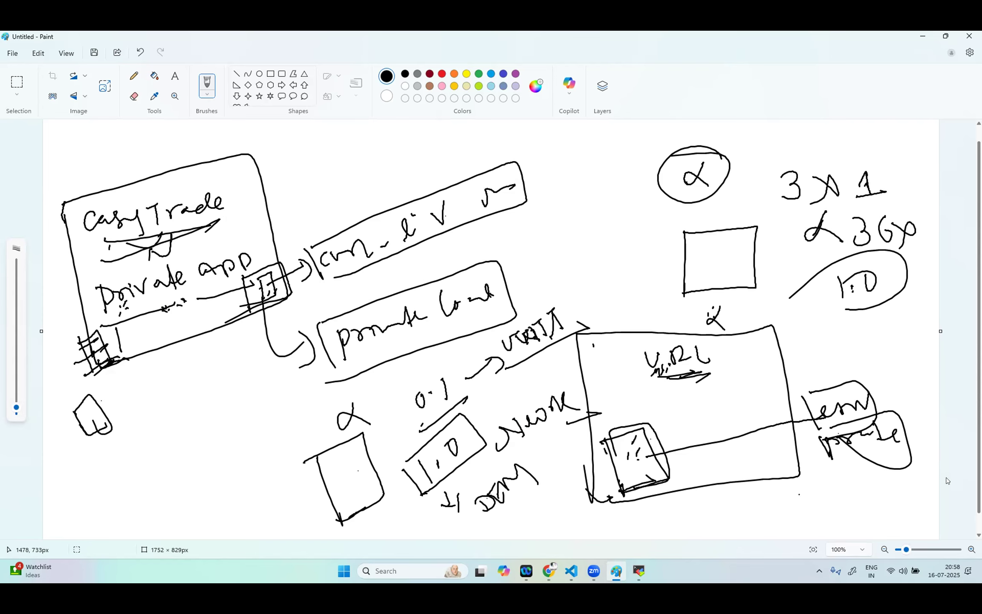
# - Switch back to Chrome, open EasyTrade's home page and copy its URL
pyautogui.click(550, 575)
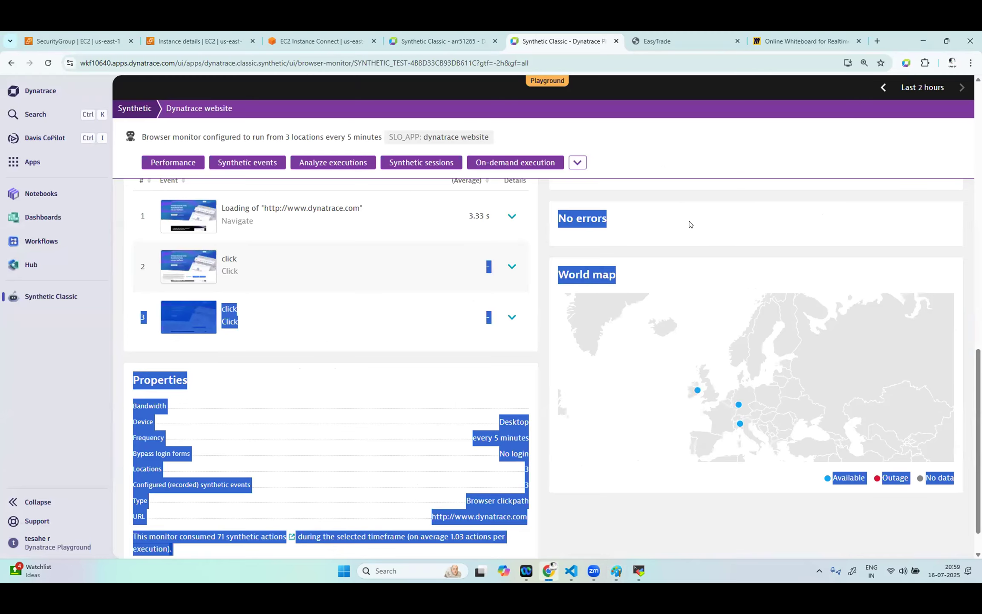
pyautogui.click(688, 221)
pyautogui.click(441, 41)
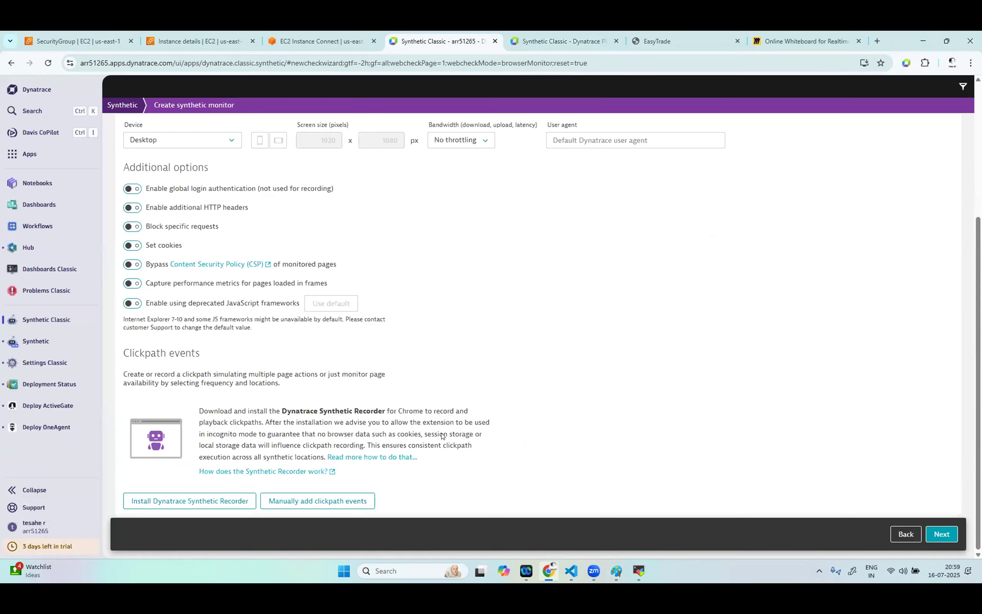
pyautogui.scroll(5, 565, 341)
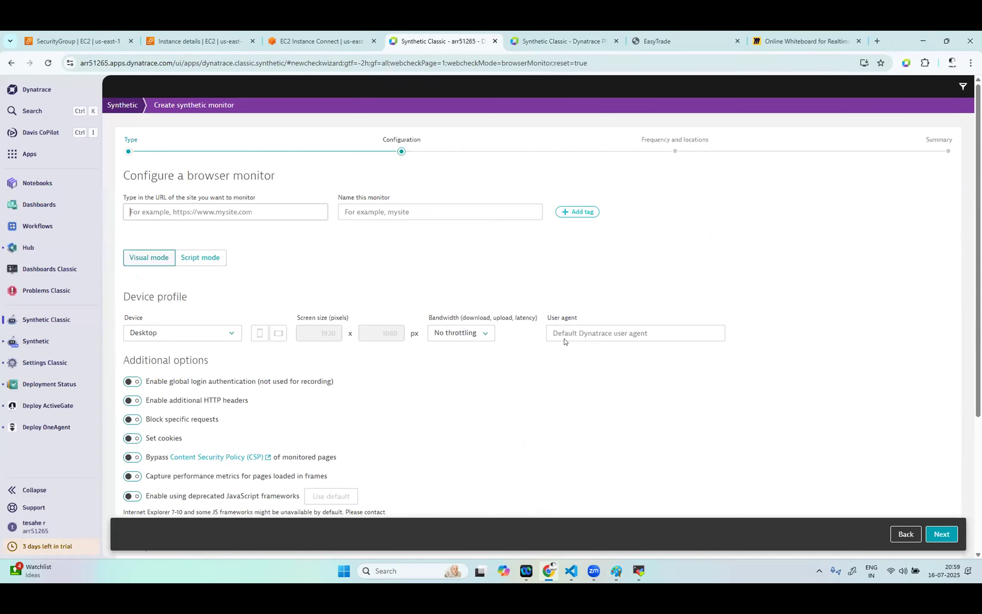
pyautogui.click(679, 46)
pyautogui.click(241, 68)
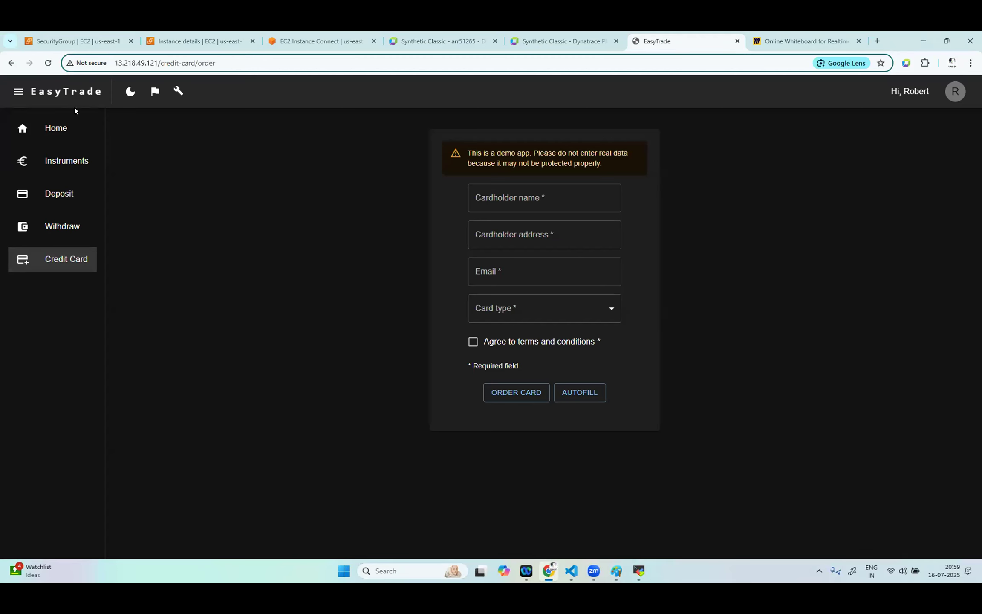
pyautogui.click(72, 94)
pyautogui.click(167, 57)
pyautogui.hotkey('ctrl', 'c')
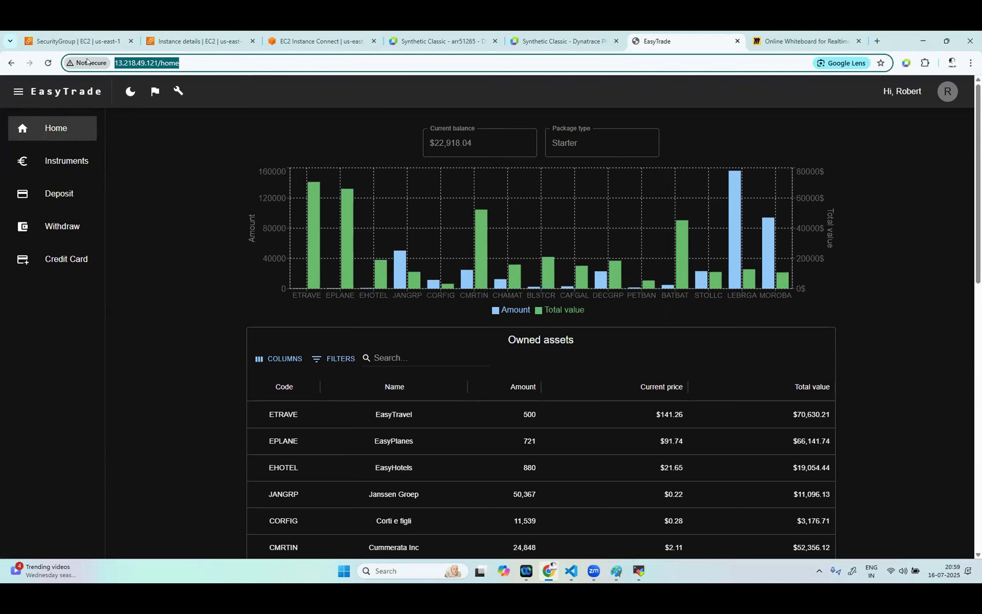
pyautogui.click(327, 44)
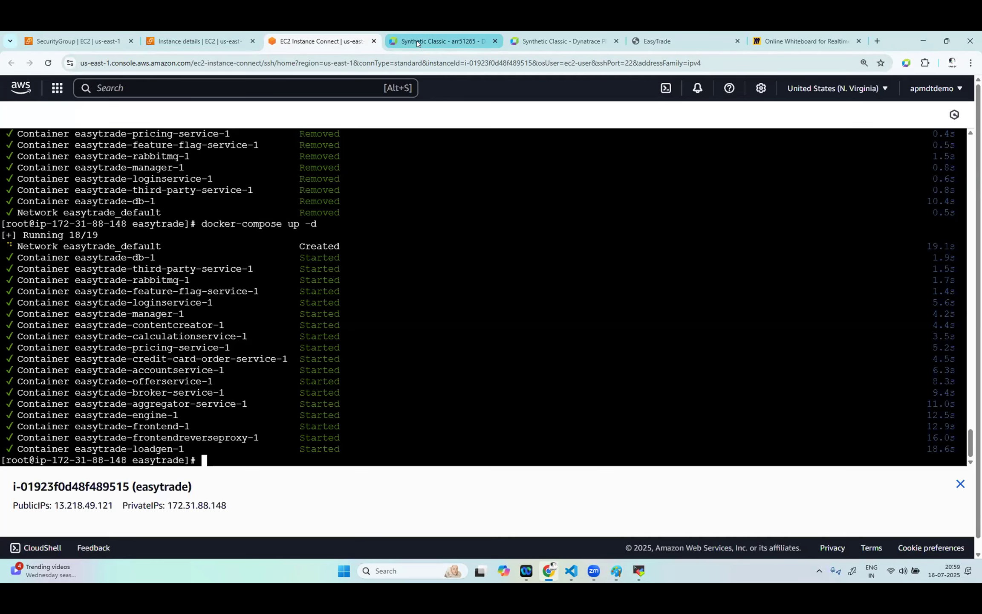
pyautogui.click(471, 38)
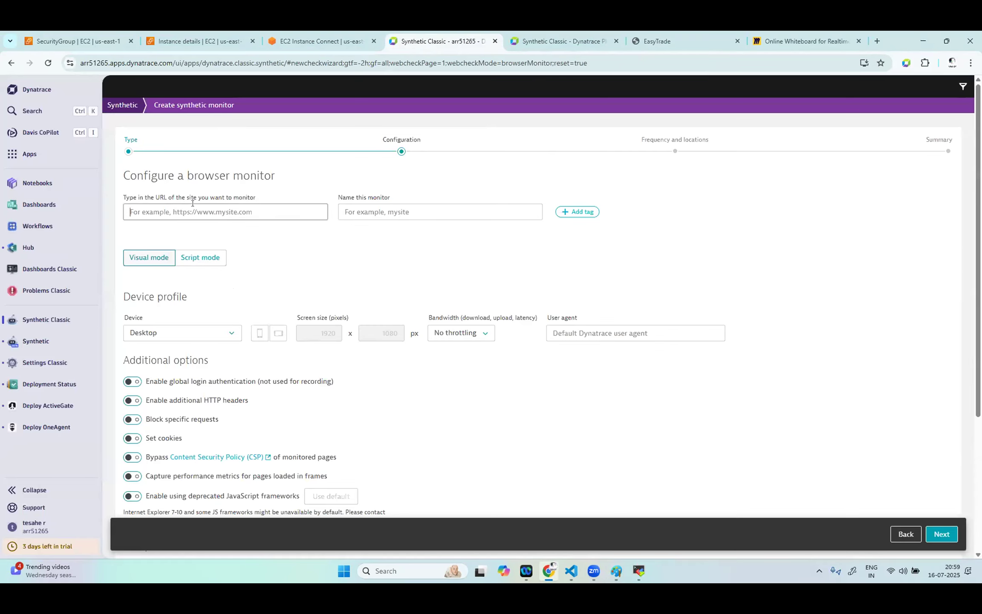
pyautogui.hotkey('ctrl', 'v')
pyautogui.click(391, 212)
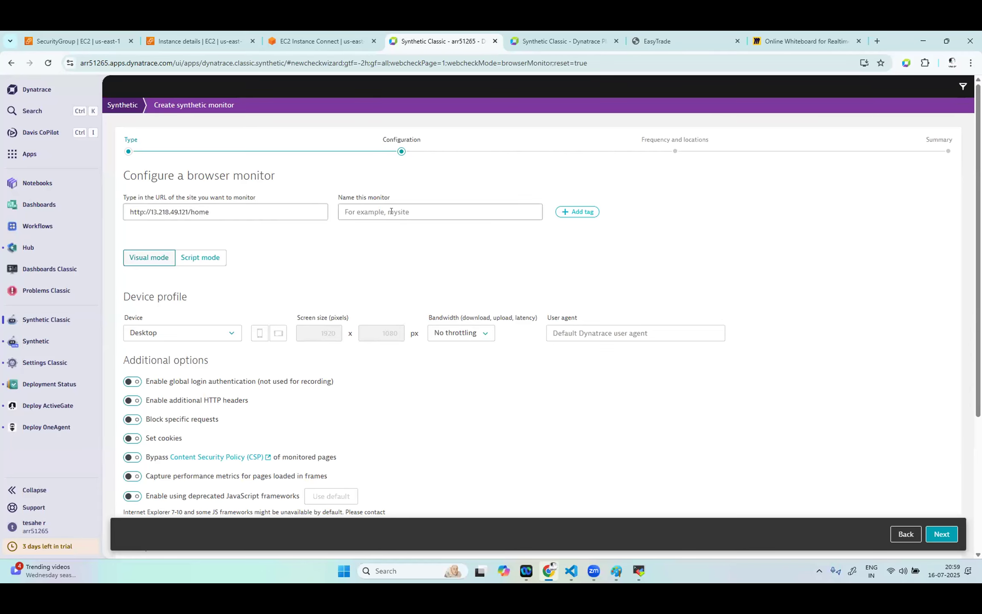
pyautogui.click(413, 209)
pyautogui.click(362, 263)
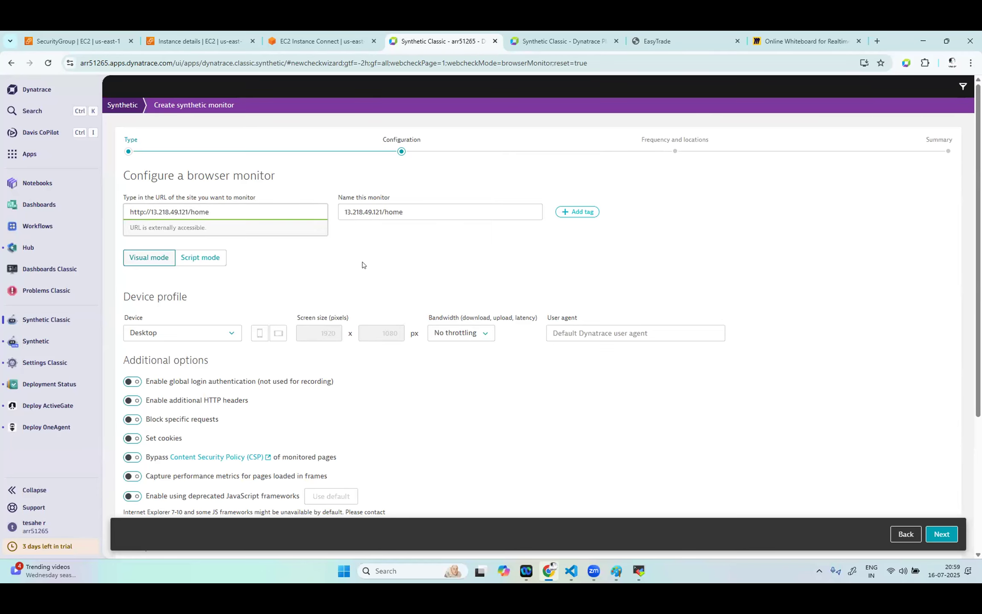
# - Install the Dynatrace Synthetic Recorder extension from the Chrome Web Store and pin it in the browser
pyautogui.scroll(-5, 452, 418)
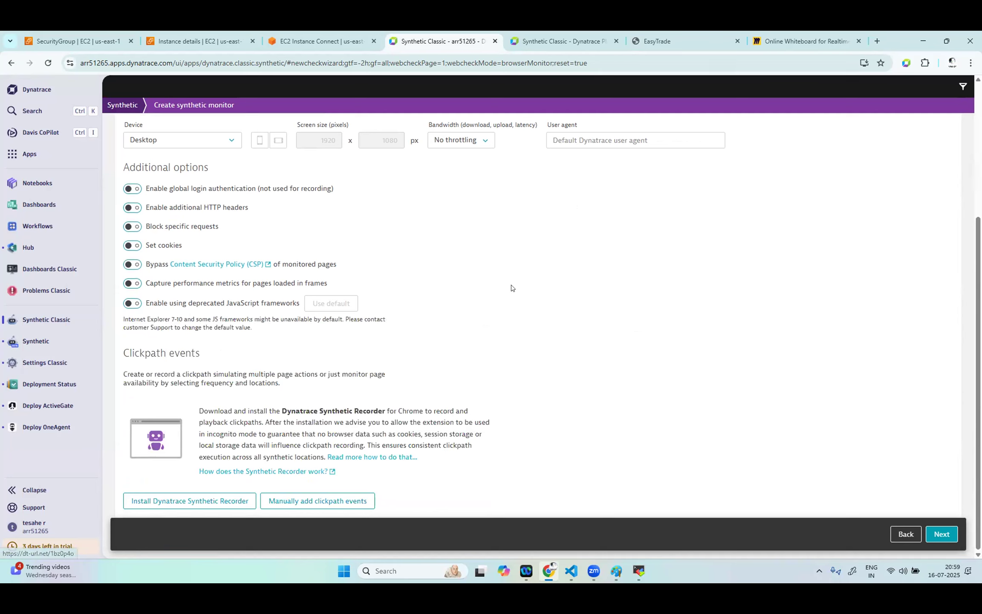
pyautogui.click(228, 502)
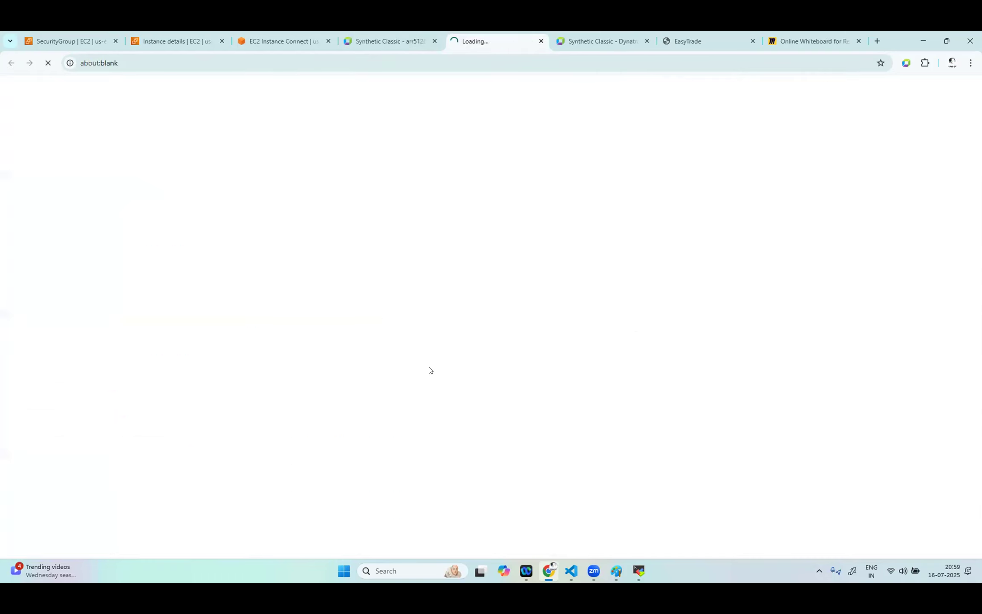
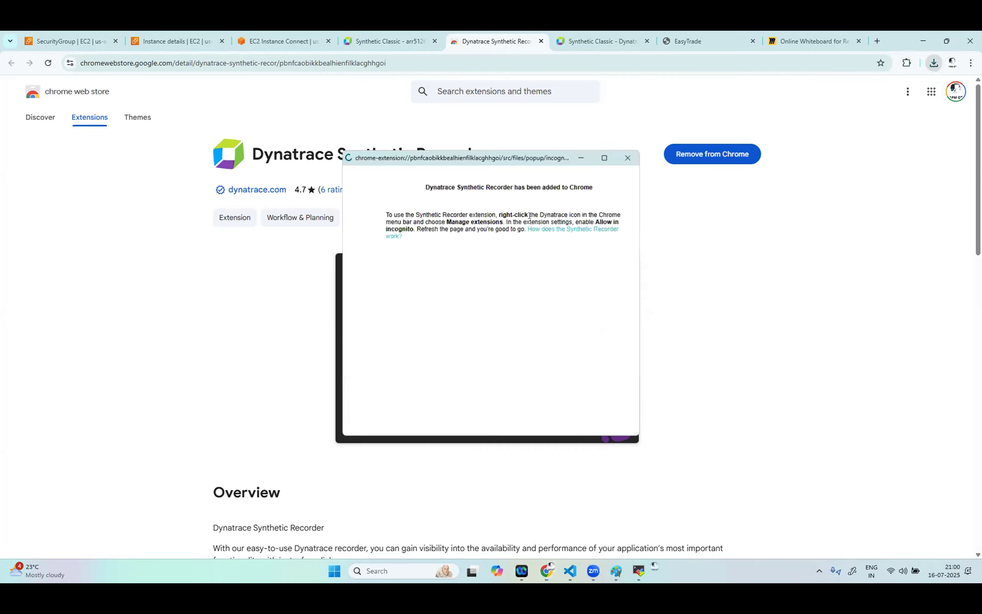
pyautogui.click(907, 62)
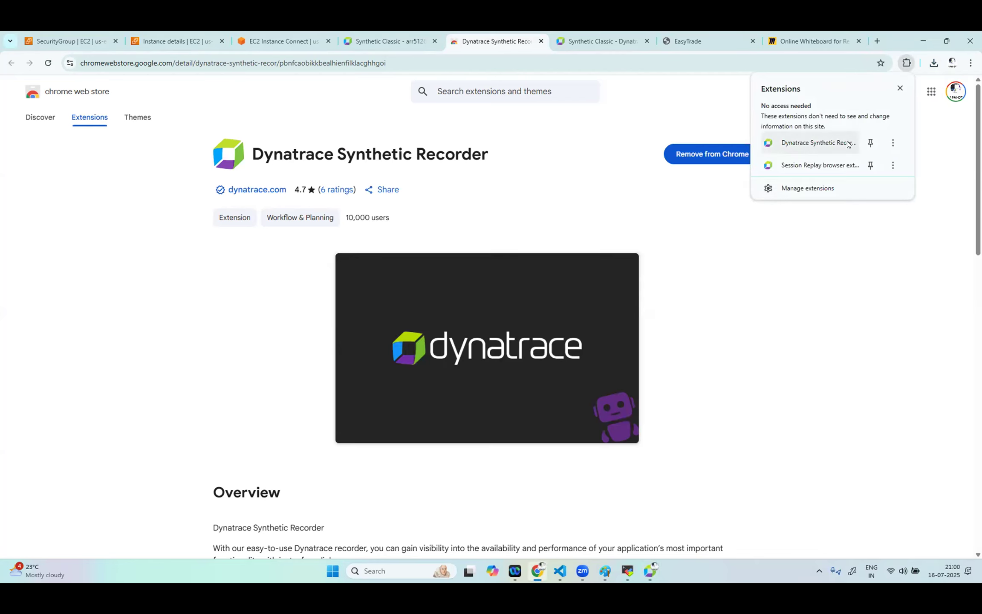
pyautogui.click(871, 143)
pyautogui.click(733, 296)
pyautogui.click(394, 40)
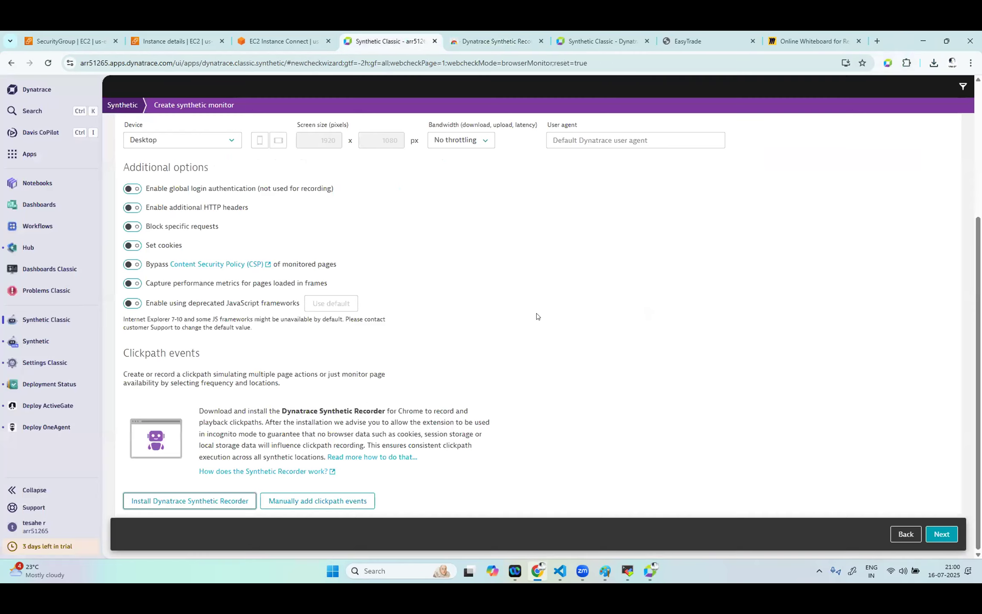
pyautogui.click(99, 60)
pyautogui.press('Return')
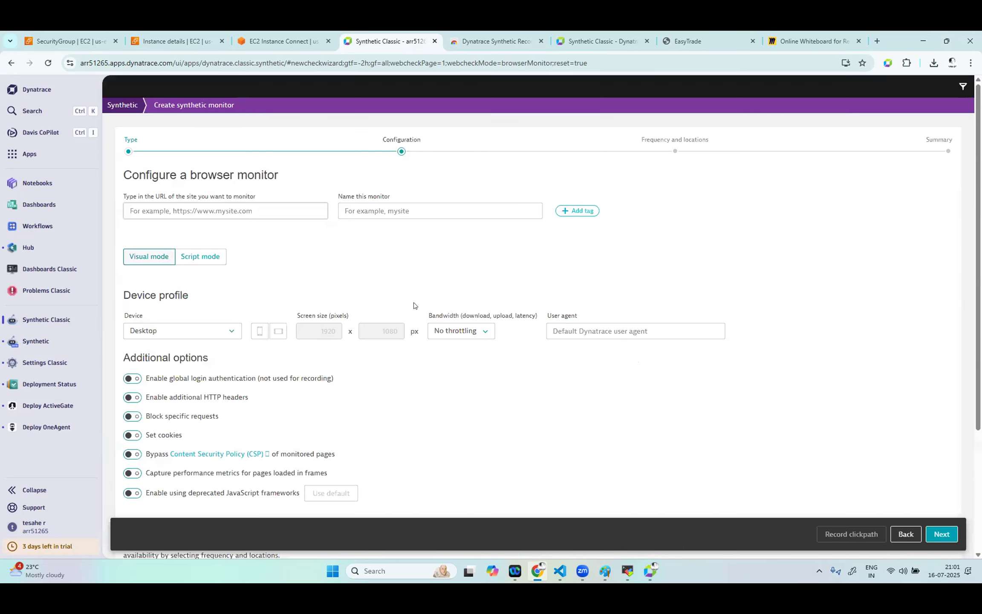
pyautogui.click(204, 210)
pyautogui.write('http://13.218.49.121/home')
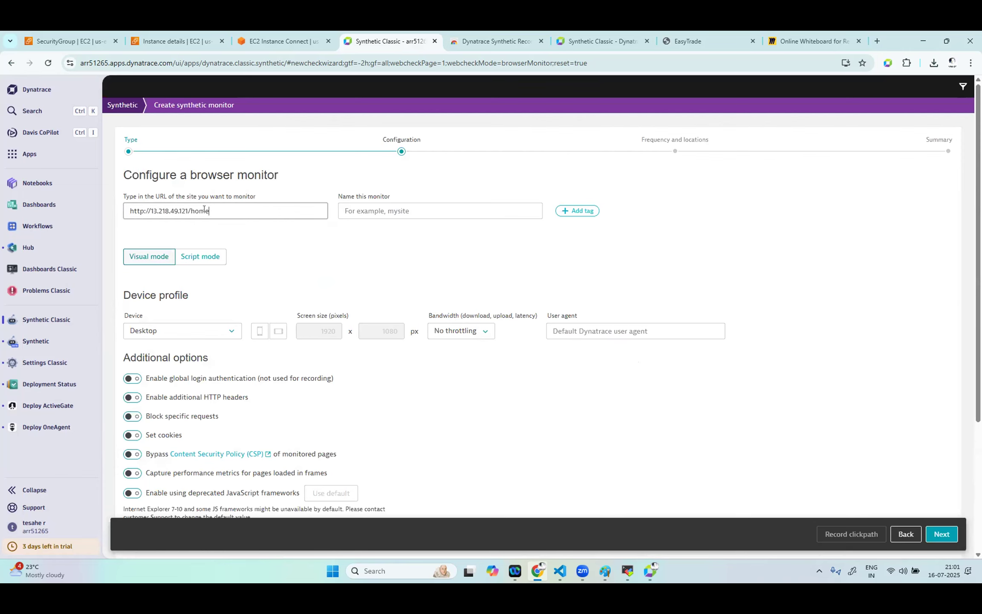
pyautogui.click(354, 250)
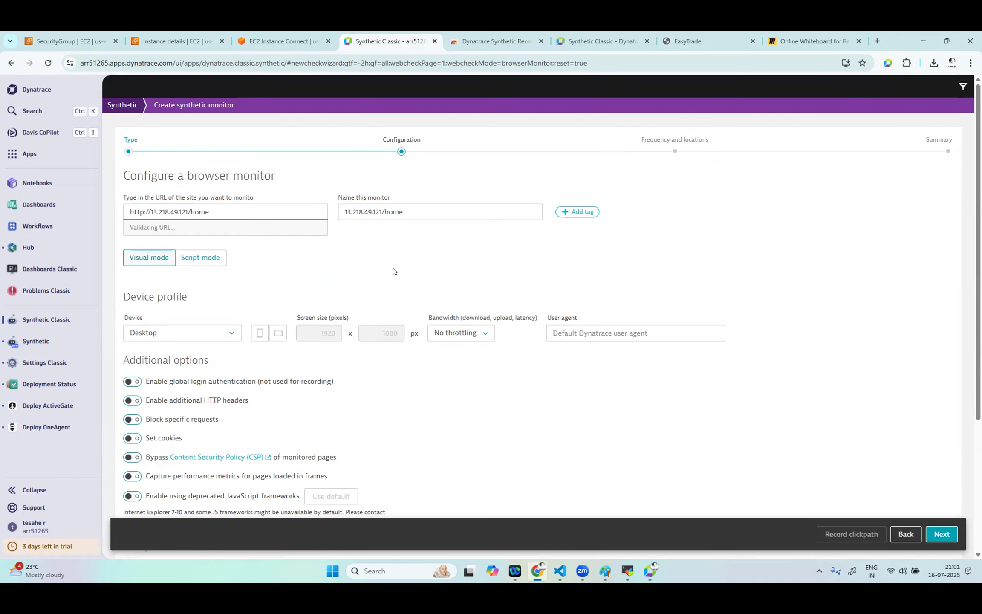
# - Allow using the recorder without incognito mode and start recording the clickpath
pyautogui.scroll(-4, 392, 270)
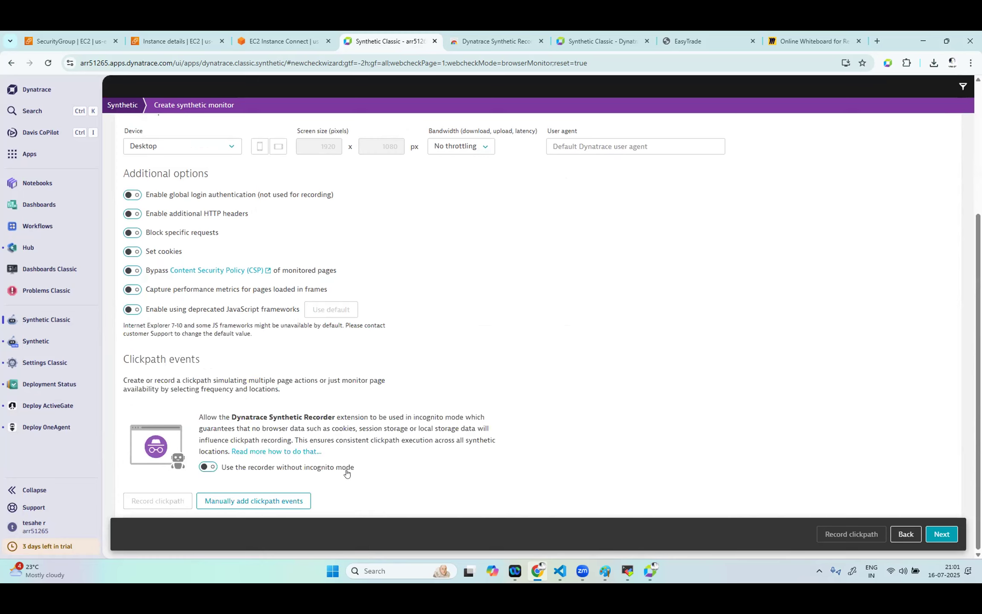
pyautogui.click(207, 468)
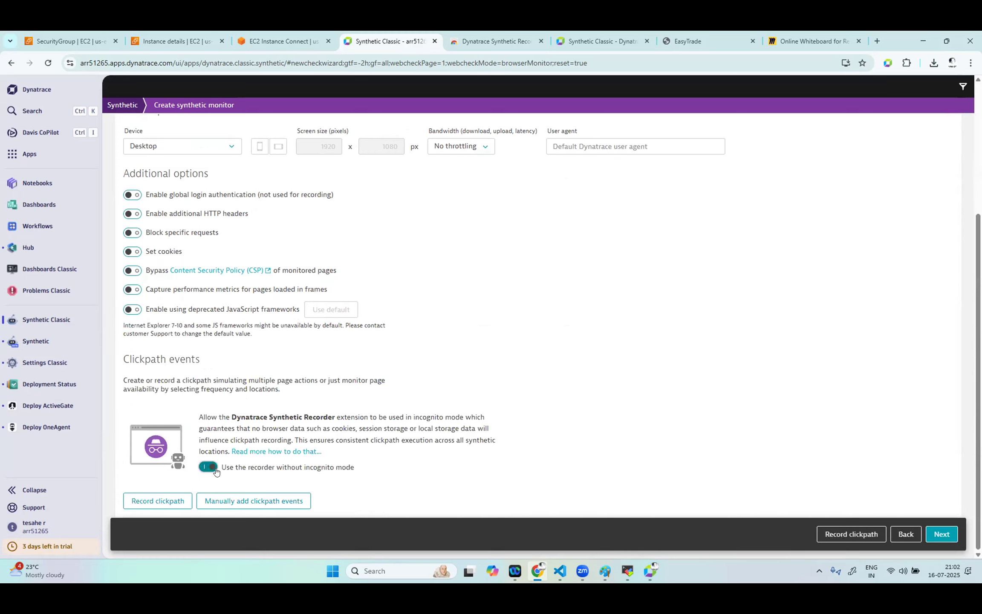
pyautogui.click(166, 501)
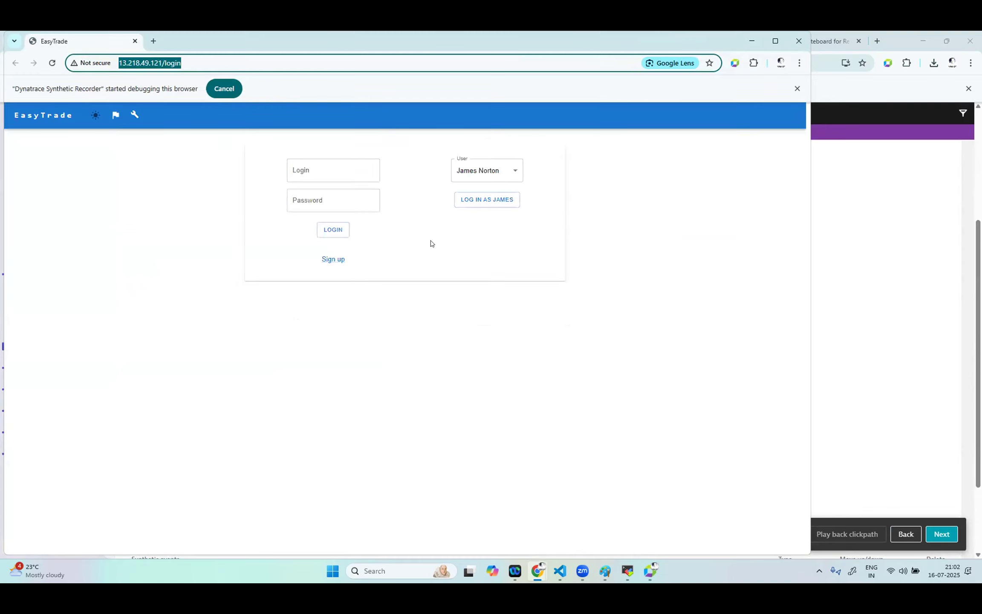
# - In the recorded EasyTrade window, choose another preset user from the user list and log in as that user
pyautogui.click(515, 171)
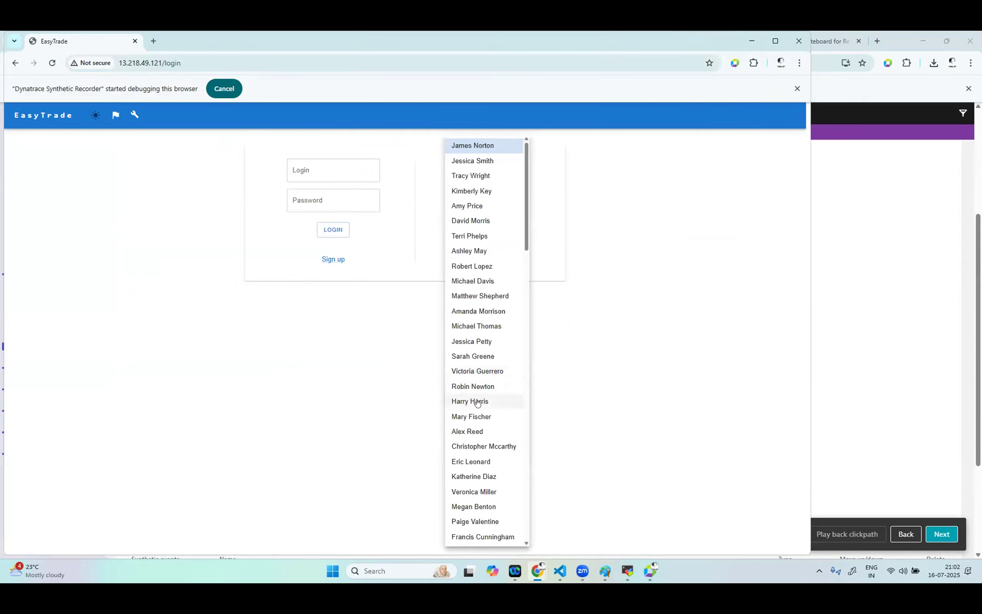
pyautogui.click(481, 387)
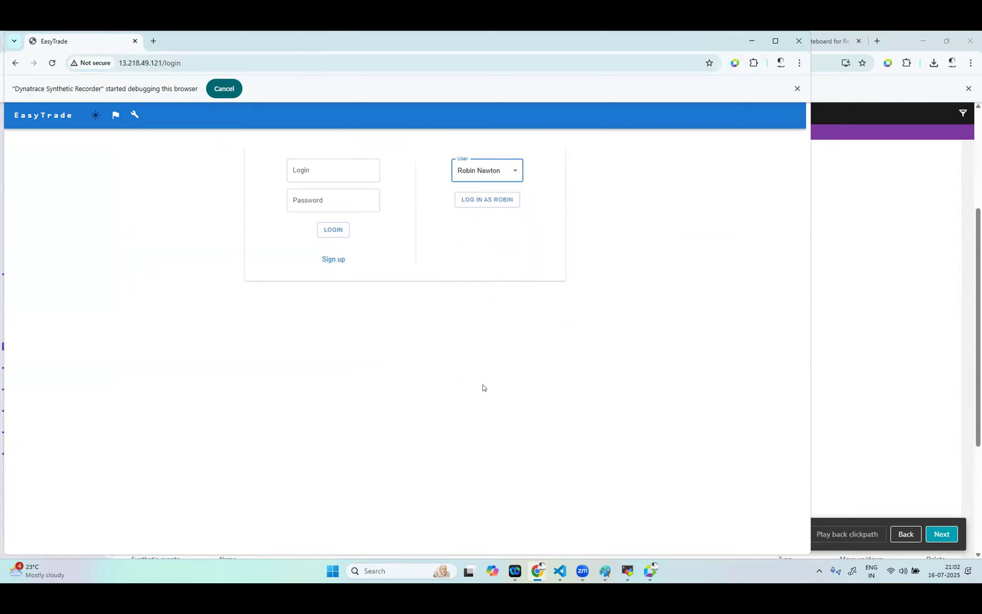
pyautogui.click(494, 200)
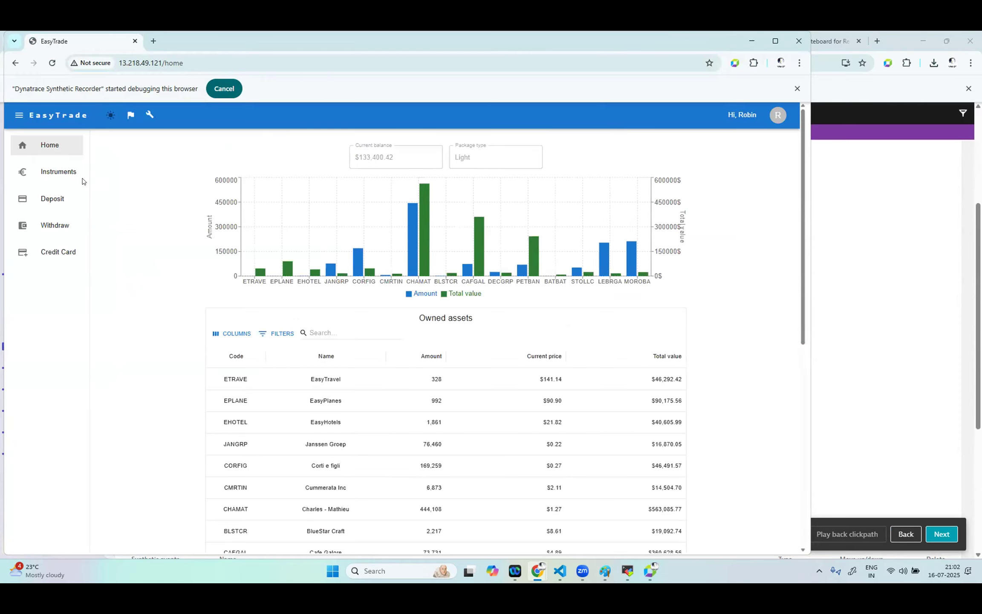
# - Record a visit to the Instruments page and select the ETRAVE instrument's price
pyautogui.click(64, 170)
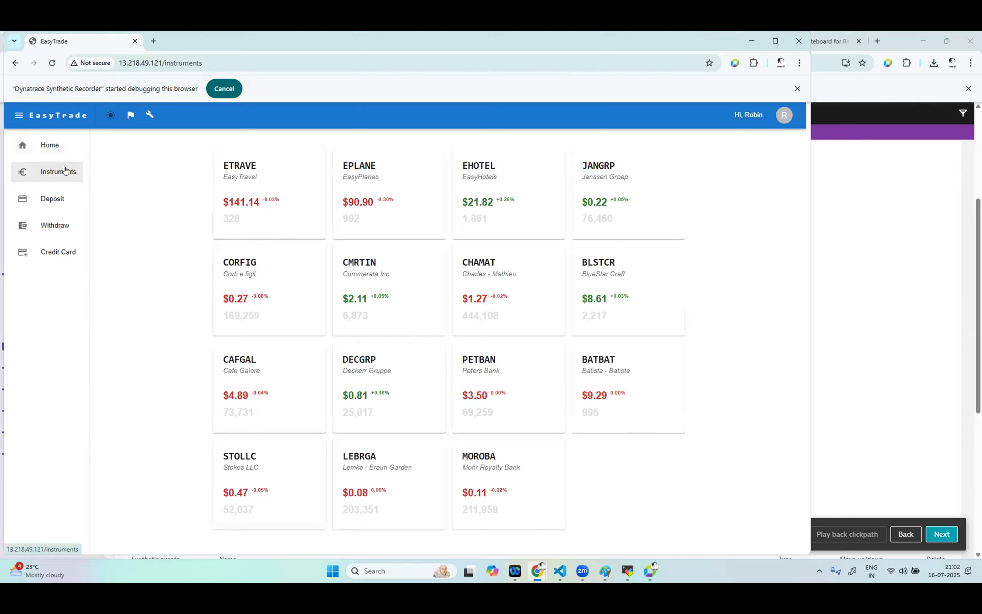
pyautogui.click(274, 194)
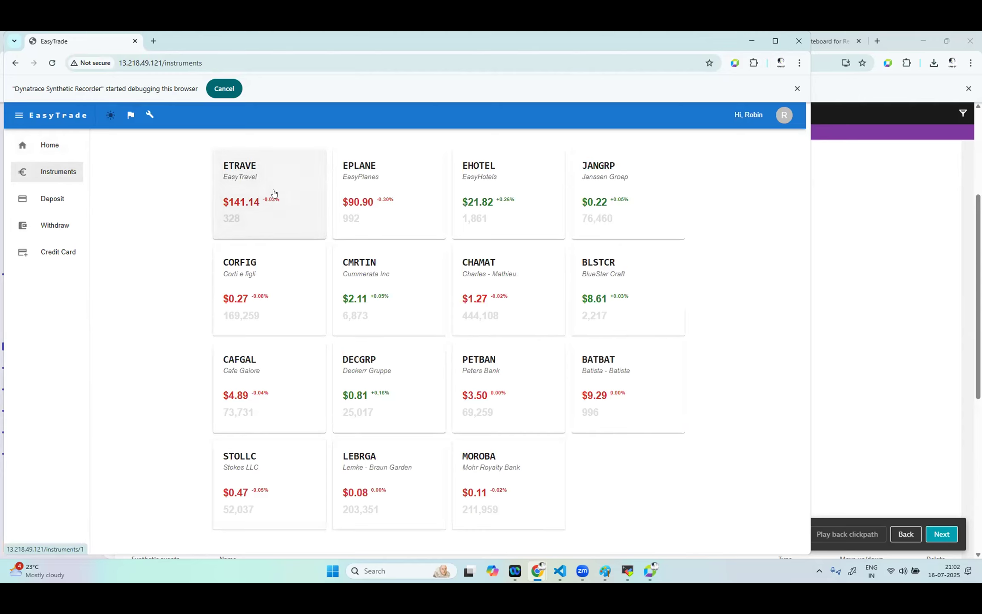
pyautogui.click(250, 200)
# - Record a deposit by opening the Deposit page, autofilling the form and submitting it
pyautogui.click(53, 199)
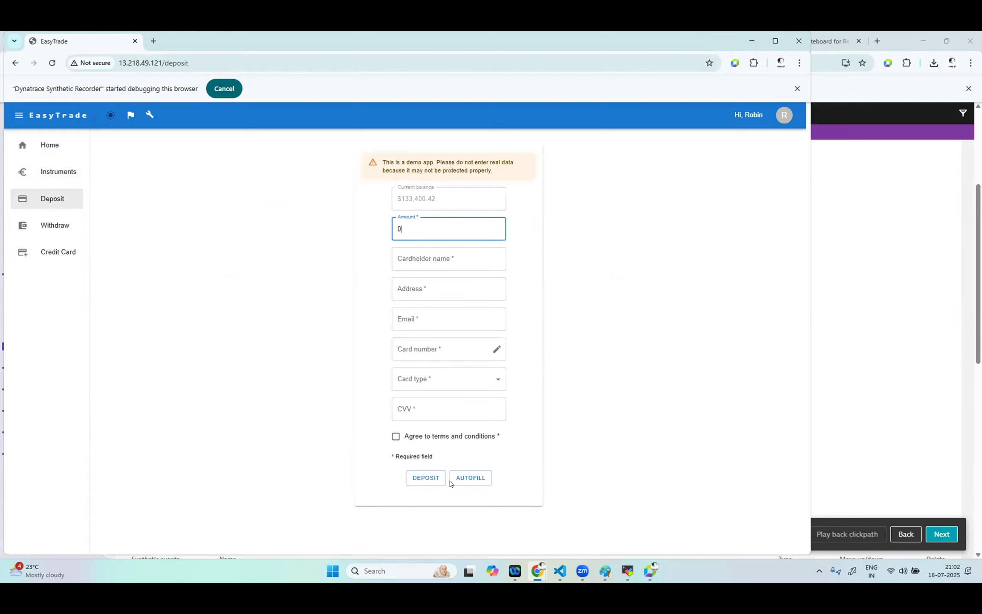
pyautogui.click(469, 477)
pyautogui.click(431, 478)
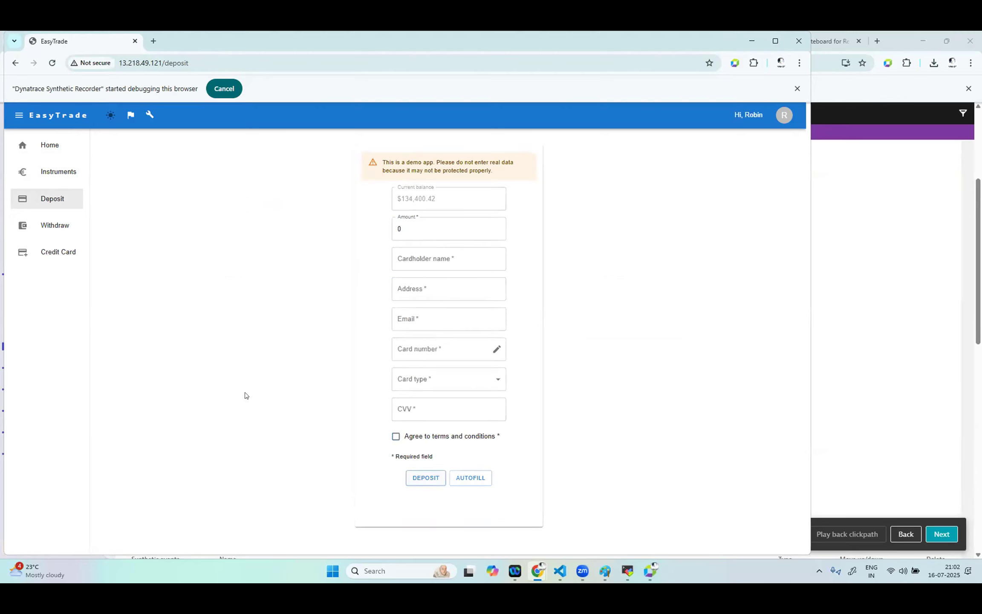
# - Record a withdrawal of 1000 using the autofilled details on the Withdraw page
pyautogui.click(68, 229)
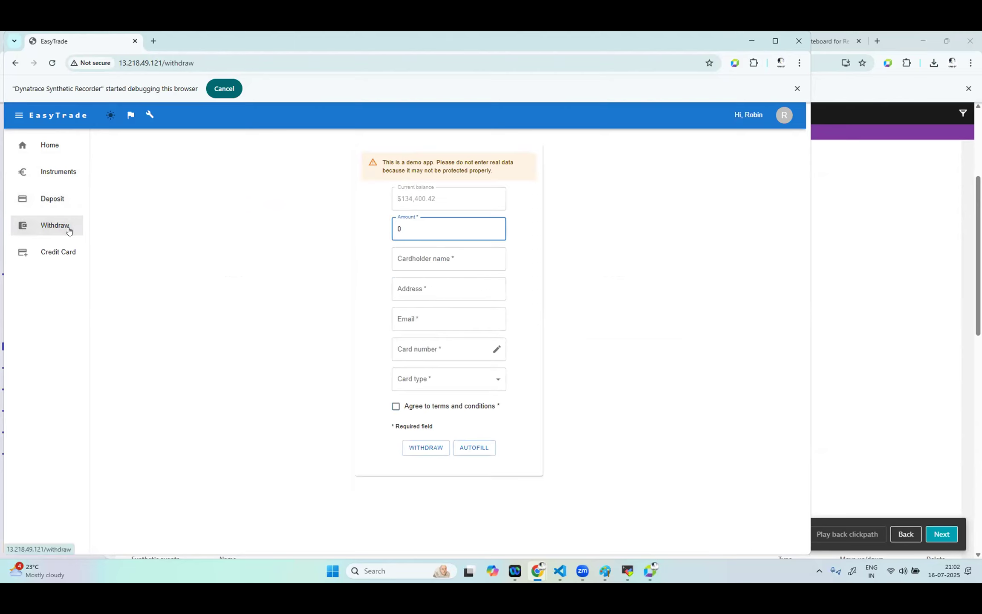
pyautogui.click(466, 449)
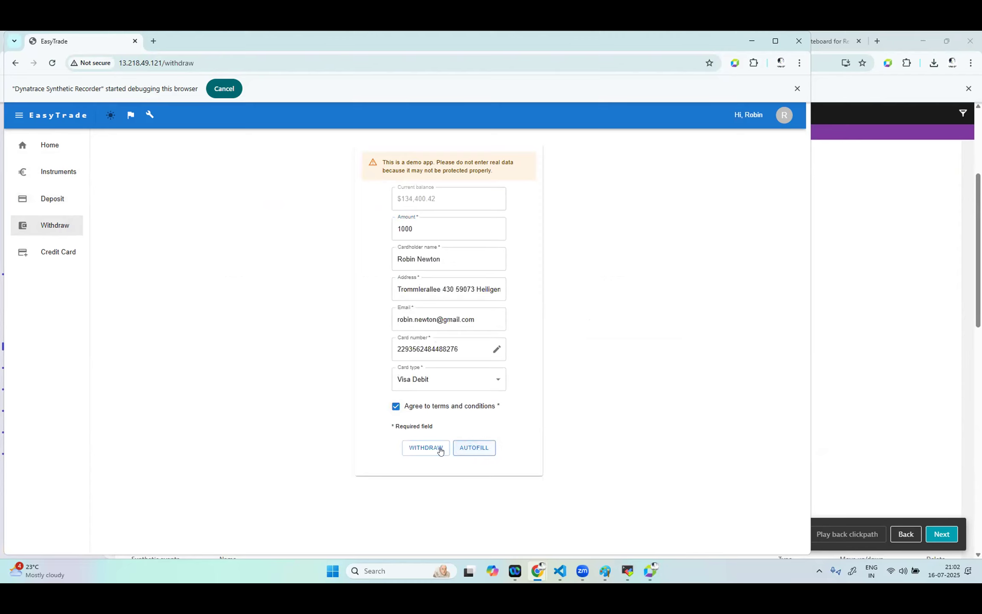
pyautogui.click(423, 448)
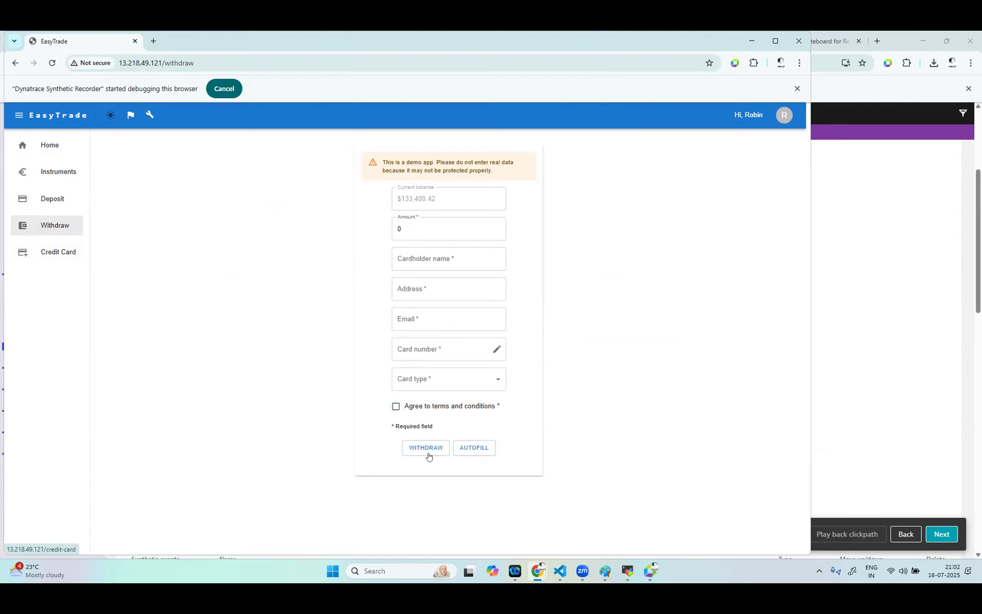
# - Record a credit card order with autofilled details, and end the recording by closing the EasyTrade window
pyautogui.click(474, 361)
pyautogui.click(447, 364)
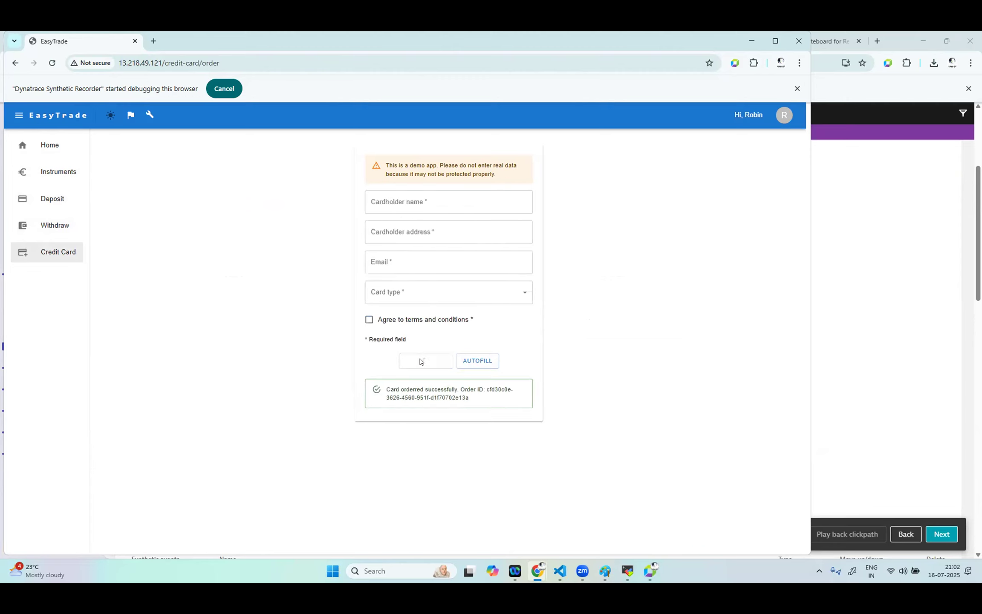
pyautogui.click(799, 41)
# - Review the list of recorded synthetic events in the monitor's clickpath configuration
pyautogui.scroll(-10, 690, 362)
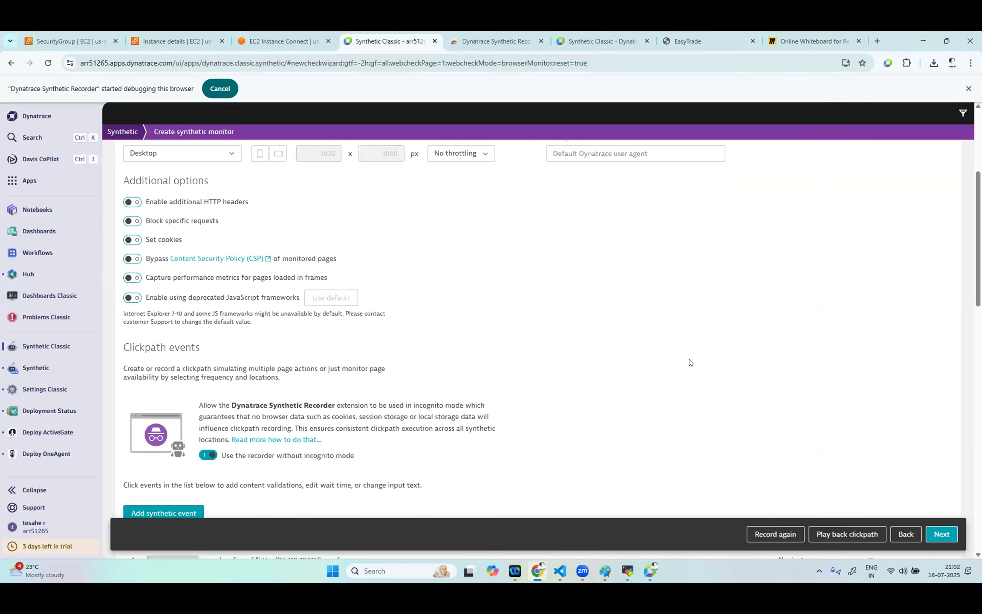
pyautogui.scroll(-5, 690, 362)
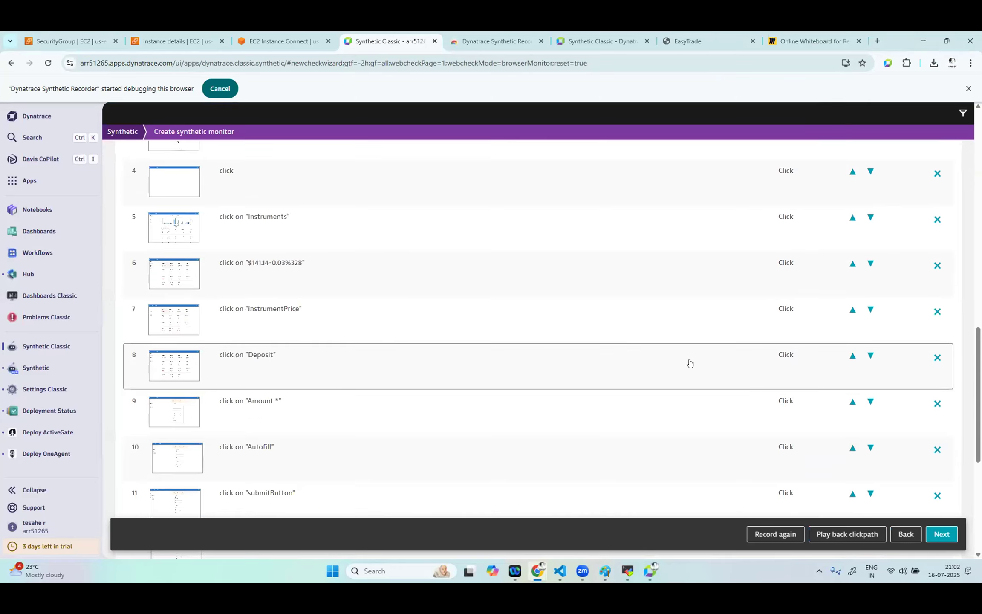
pyautogui.scroll(-4, 690, 362)
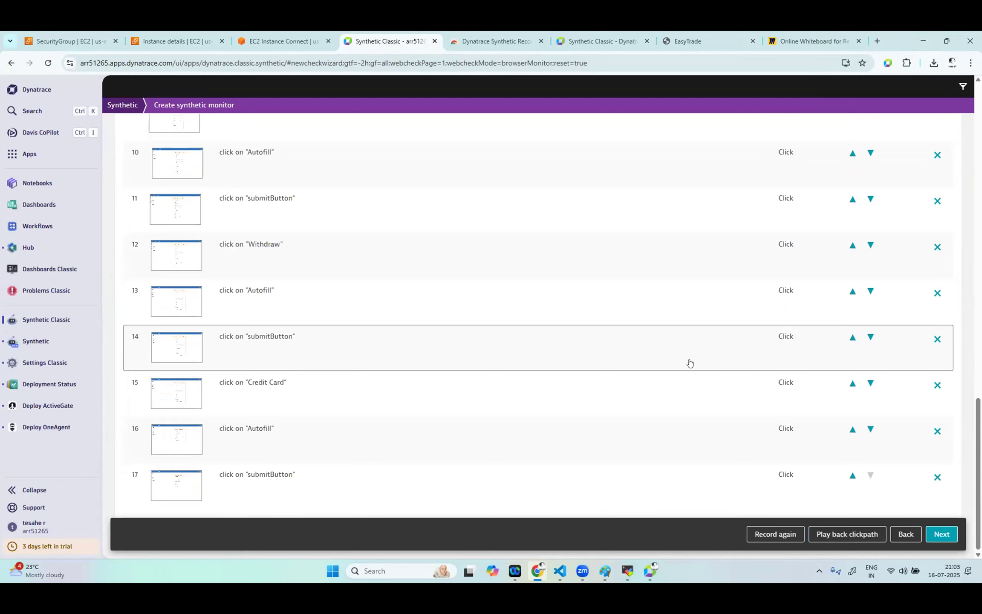
pyautogui.scroll(9, 681, 256)
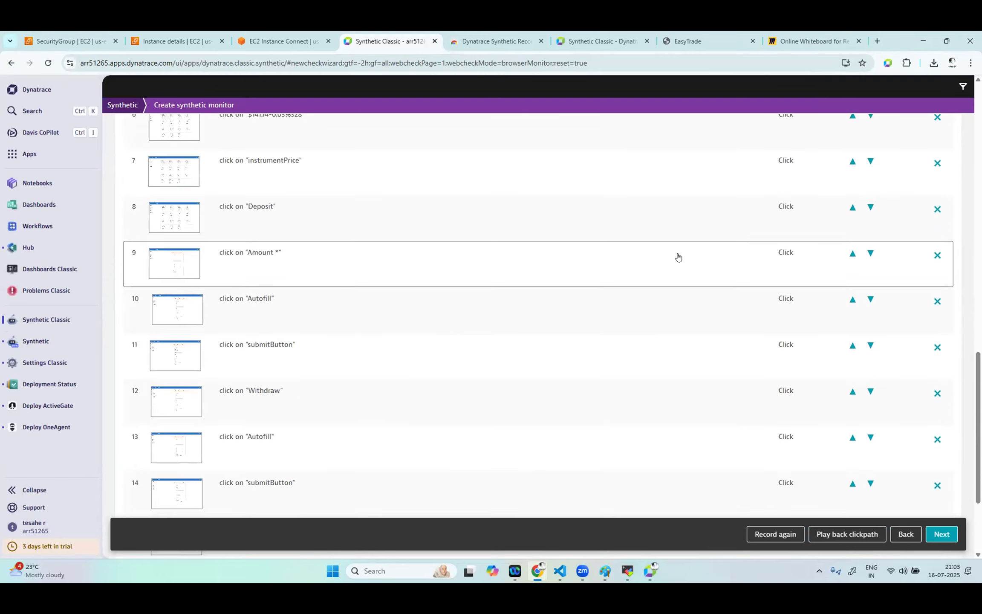
pyautogui.scroll(2, 679, 257)
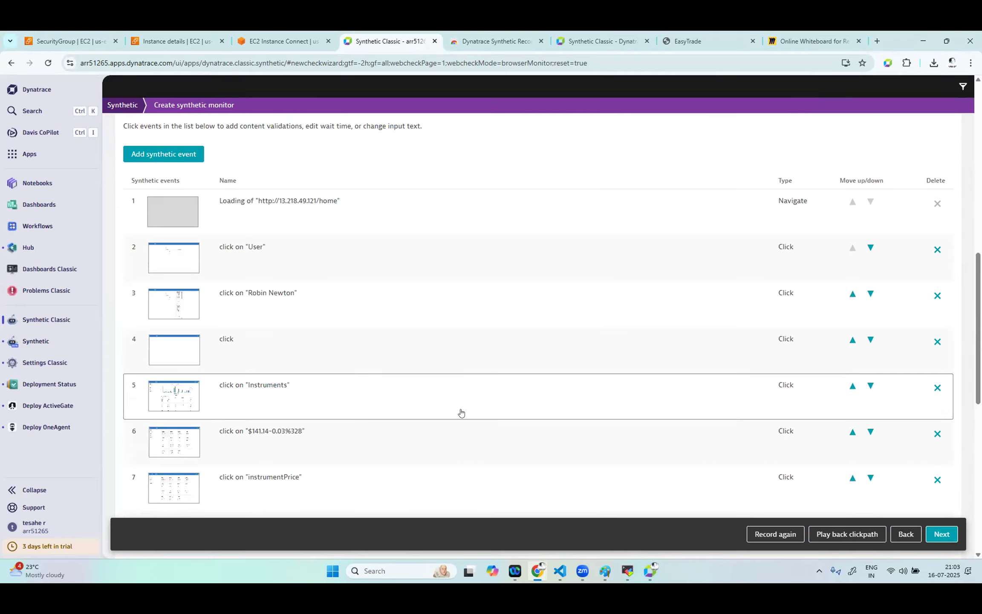
pyautogui.scroll(-2, 461, 412)
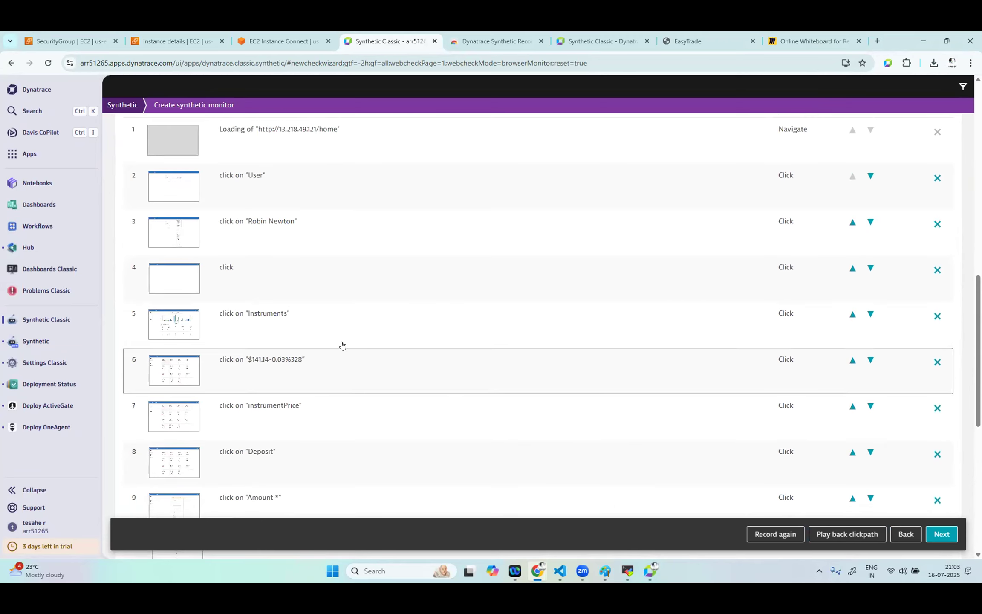
# - Open a new content validation rule for the Instruments click event and check EasyTrade's Instruments page for text to validate
pyautogui.click(351, 338)
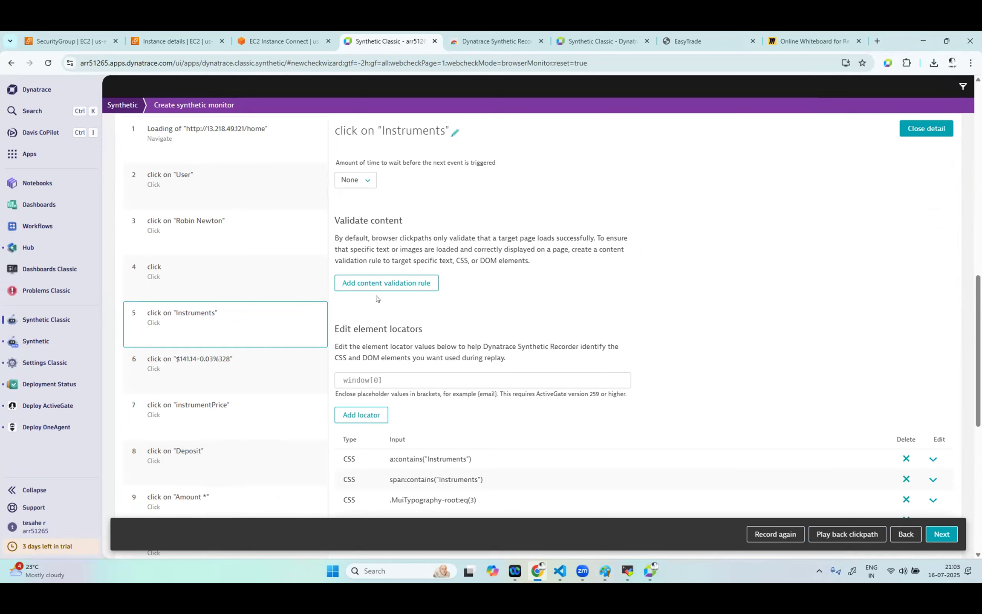
pyautogui.click(404, 288)
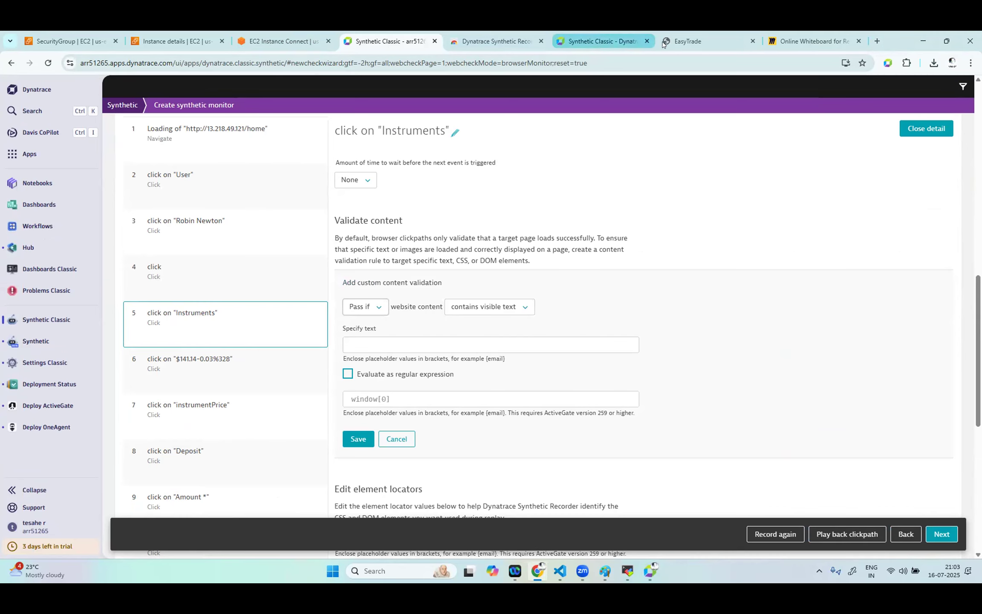
pyautogui.click(707, 42)
pyautogui.click(70, 166)
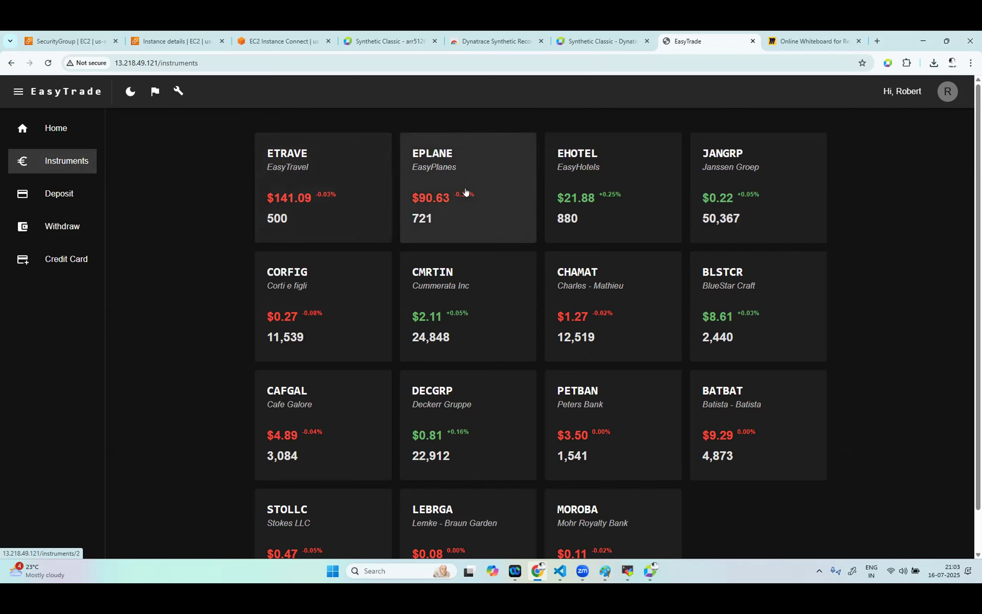
pyautogui.click(382, 43)
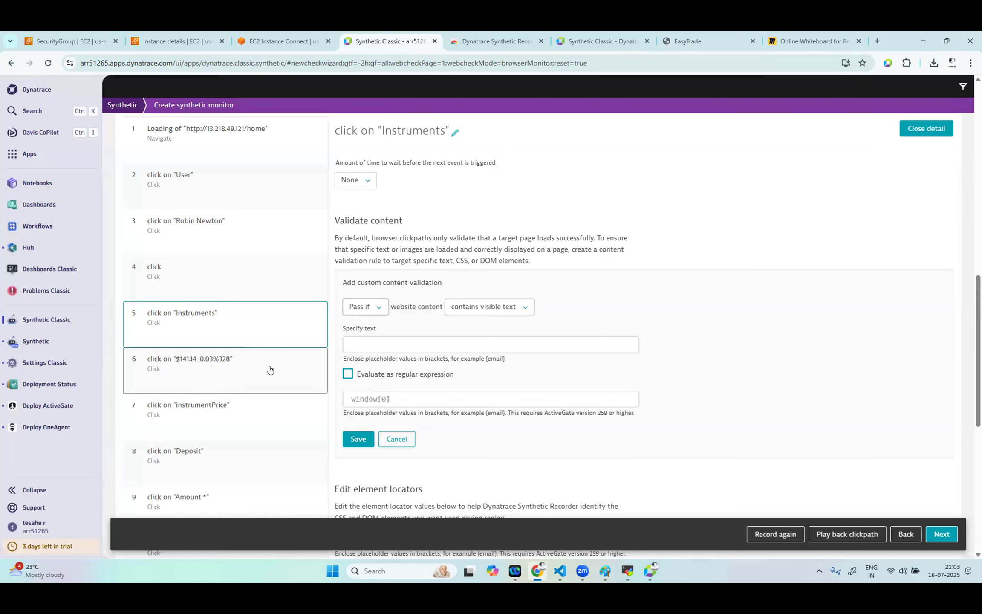
# - Proceed from the clickpath configuration to the frequency and locations settings, and set the monitor to run every 5 minutes
pyautogui.scroll(-8, 269, 369)
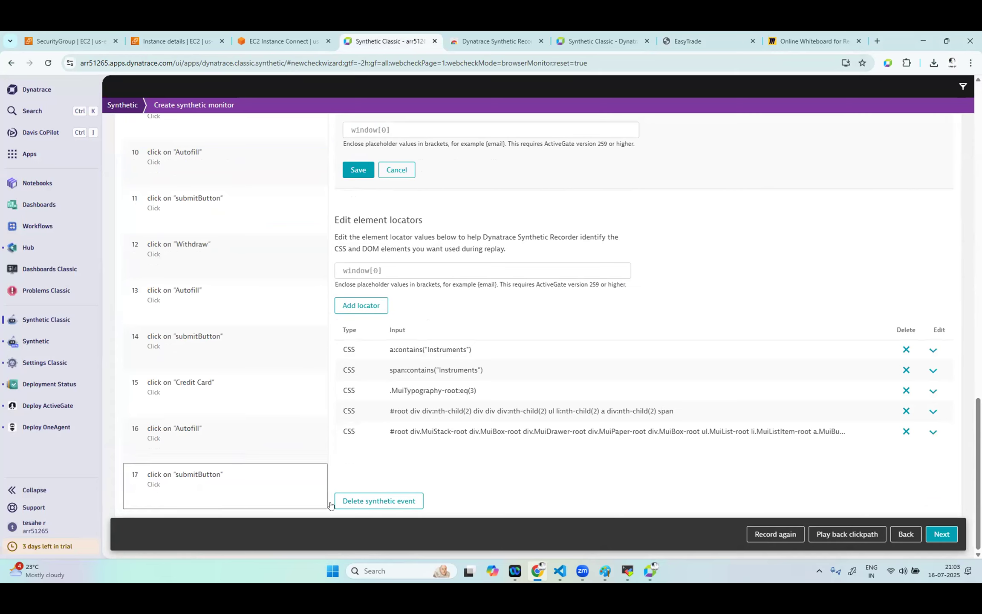
pyautogui.click(941, 534)
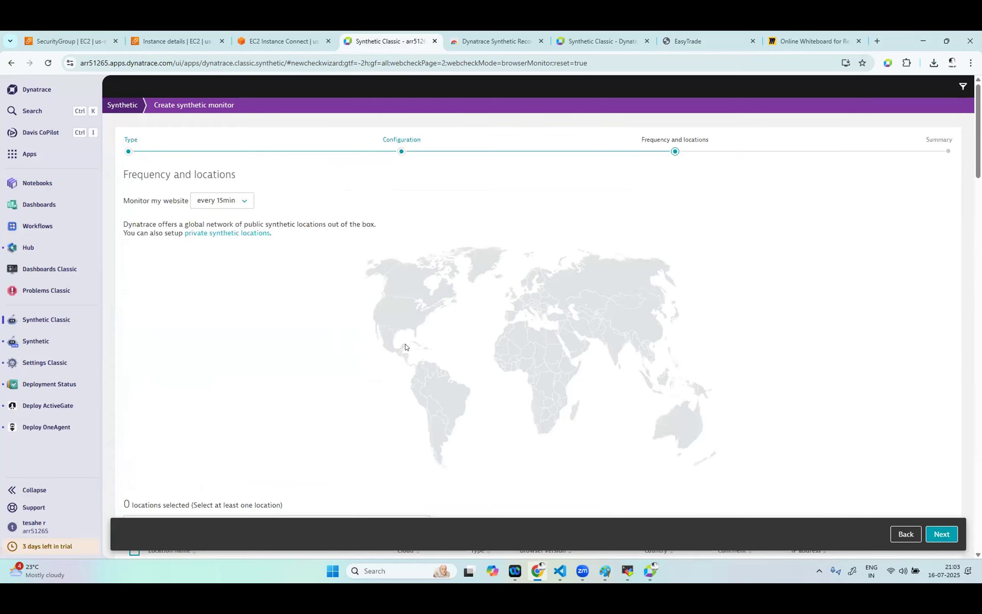
pyautogui.click(241, 203)
pyautogui.click(235, 216)
# - Select the Azure locations Mumbai (westindia) and Pune (centralindia), and finish creating the browser monitor
pyautogui.scroll(-20, 458, 347)
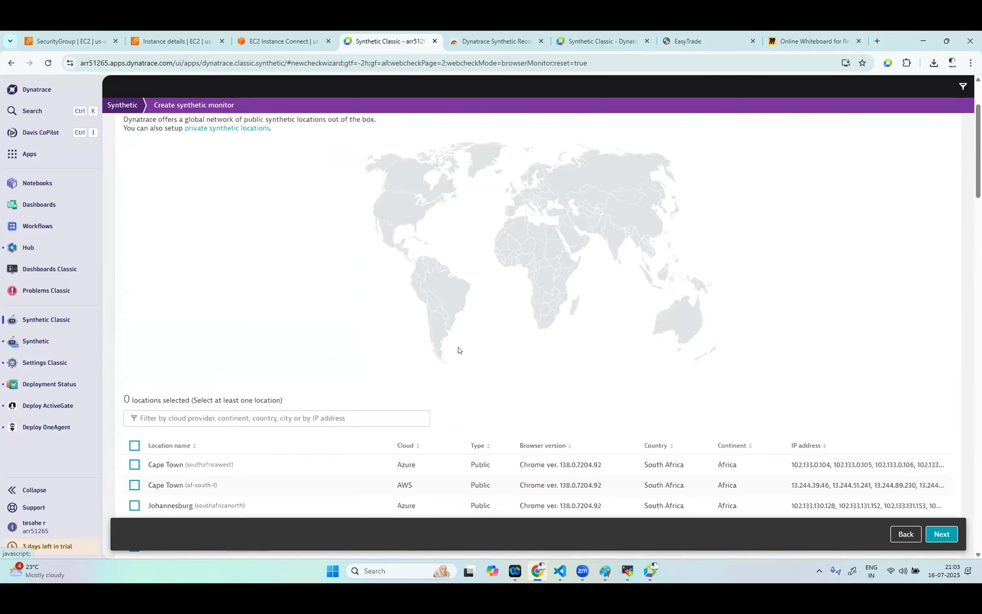
pyautogui.click(134, 341)
pyautogui.click(135, 321)
pyautogui.click(942, 533)
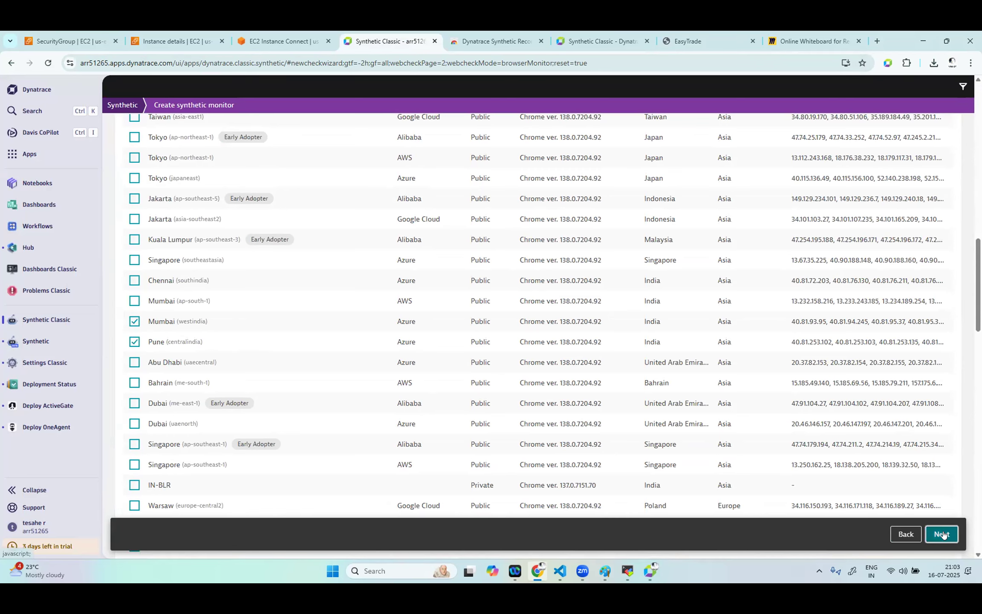
pyautogui.click(942, 533)
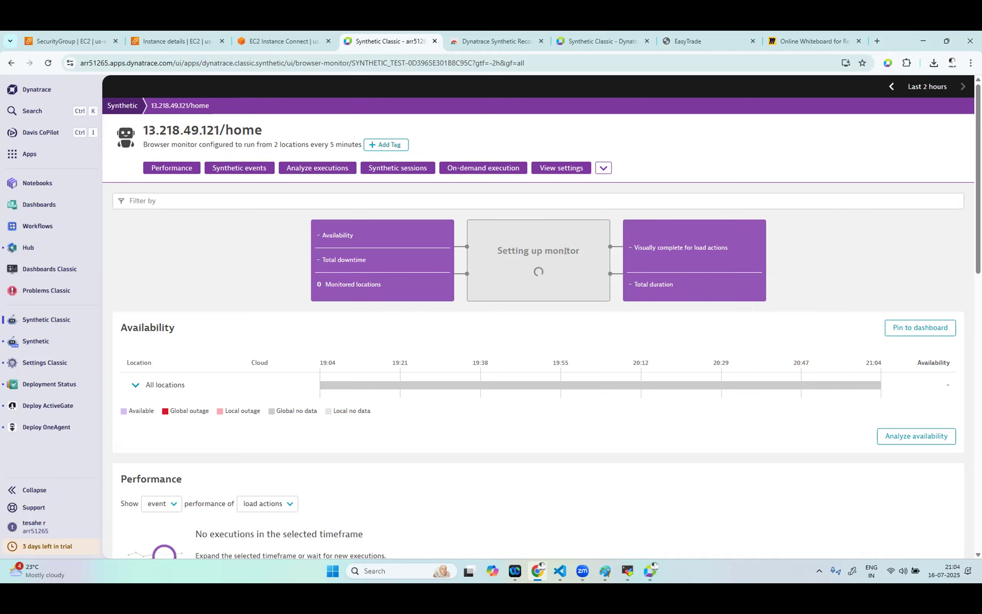
# - Review the new monitor's synthetic events, and open the execution analysis of the Playground's Dynatrace website monitor for comparison
pyautogui.scroll(-10, 503, 413)
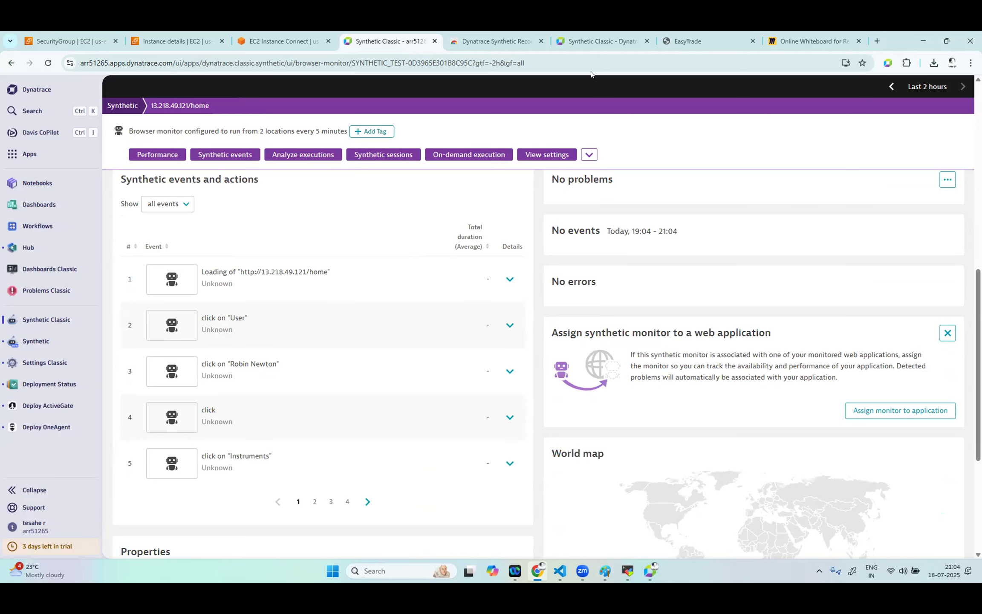
pyautogui.click(598, 42)
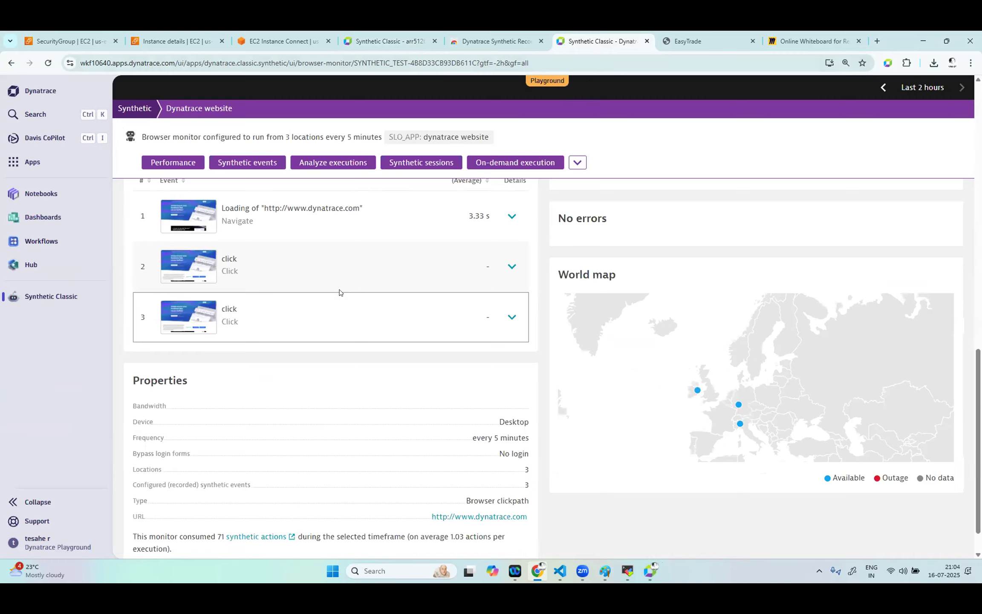
pyautogui.scroll(5, 340, 292)
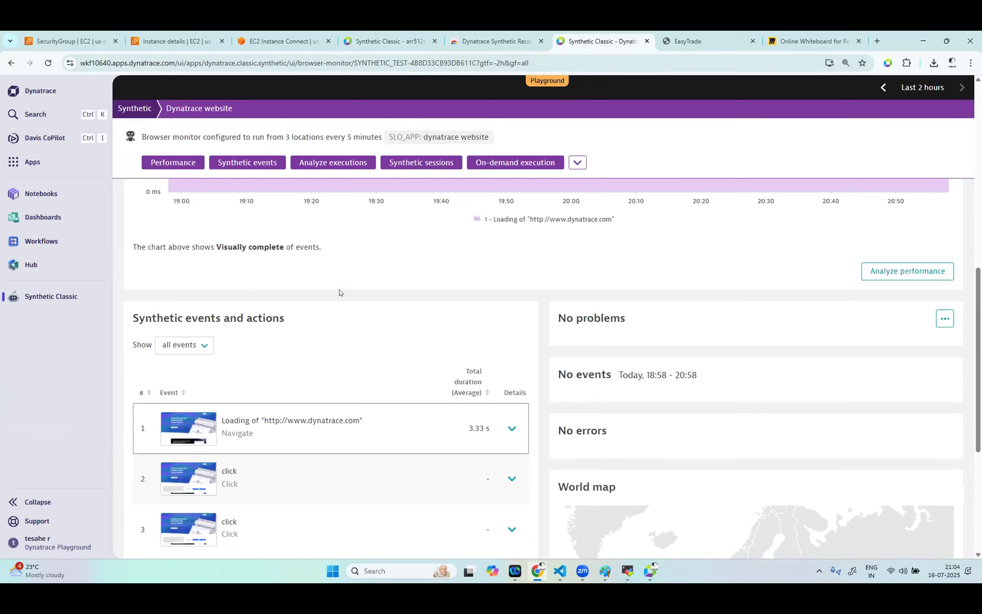
pyautogui.click(333, 162)
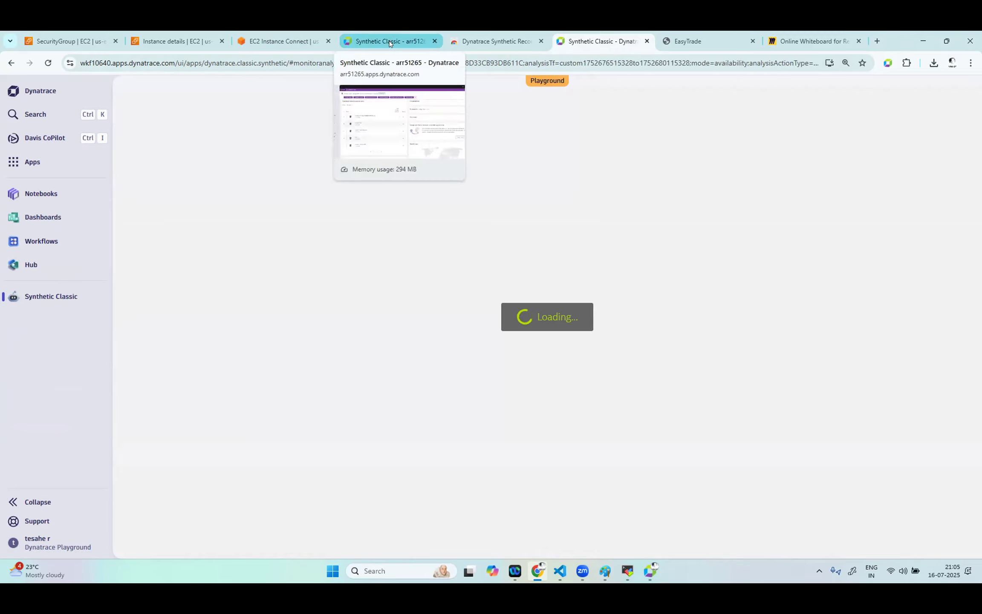
# - Switch to EasyTrade, view the home page's assets chart, and log out of the current demo account
pyautogui.click(691, 41)
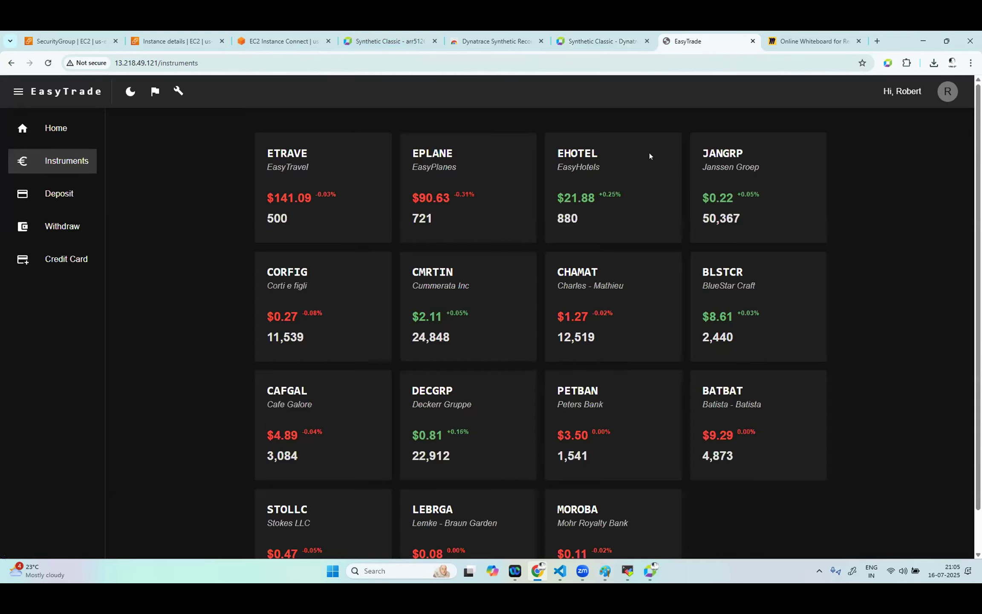
pyautogui.click(53, 99)
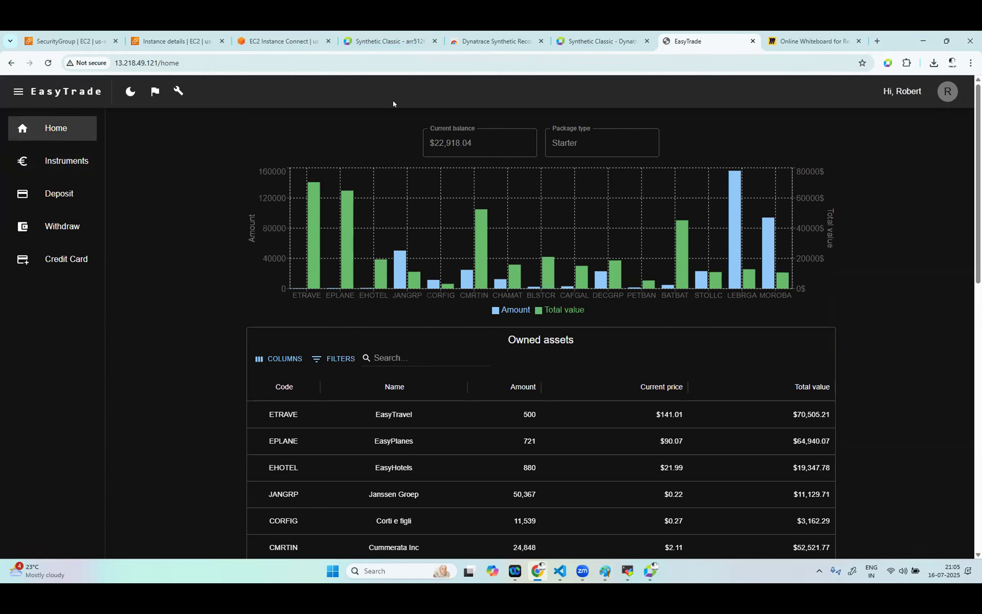
pyautogui.moveTo(528, 234)
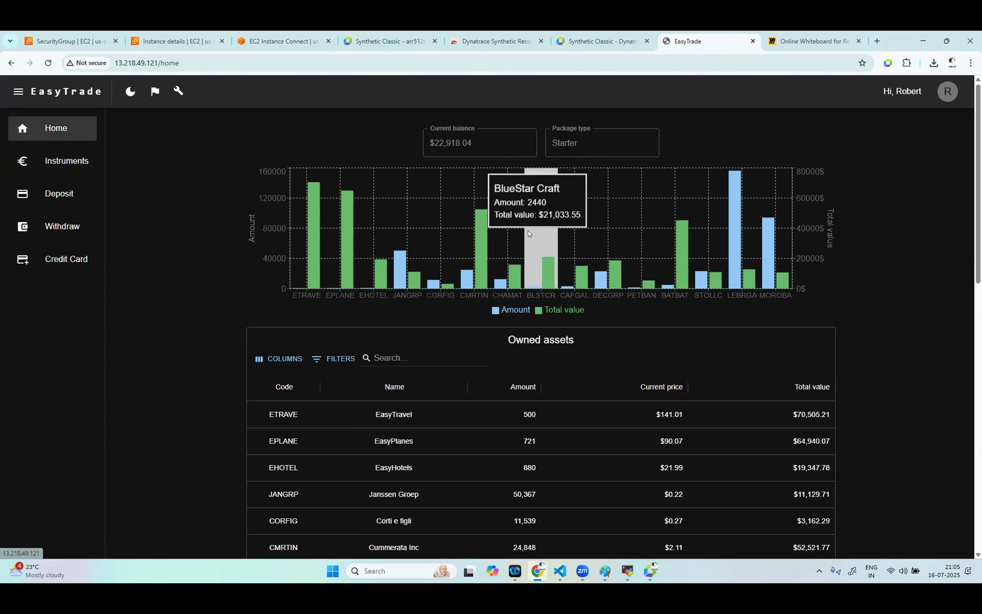
pyautogui.click(944, 94)
pyautogui.click(950, 117)
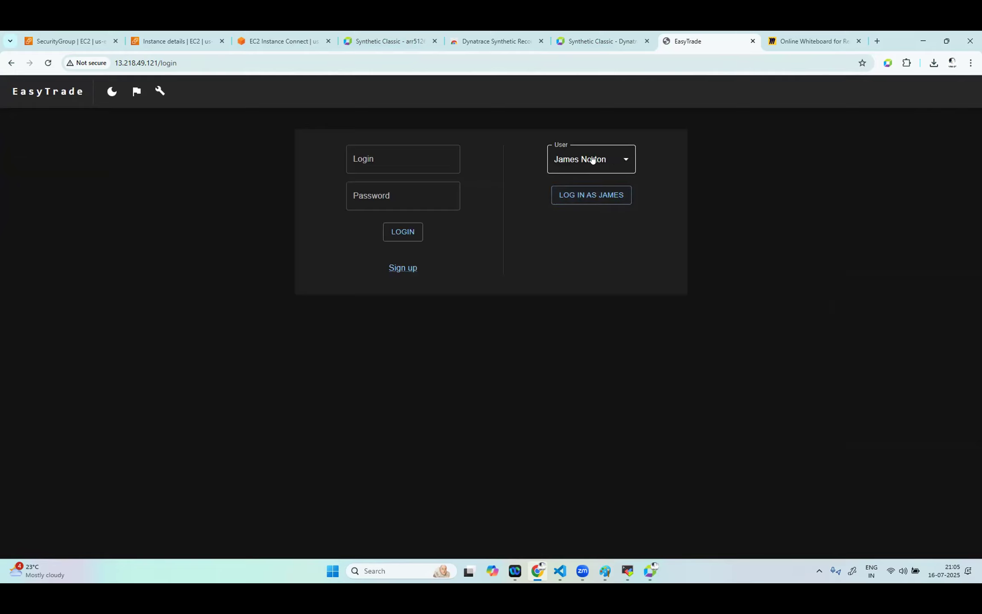
# - Look at the login and password fields, and log in to EasyTrade as a different preset user
pyautogui.click(399, 155)
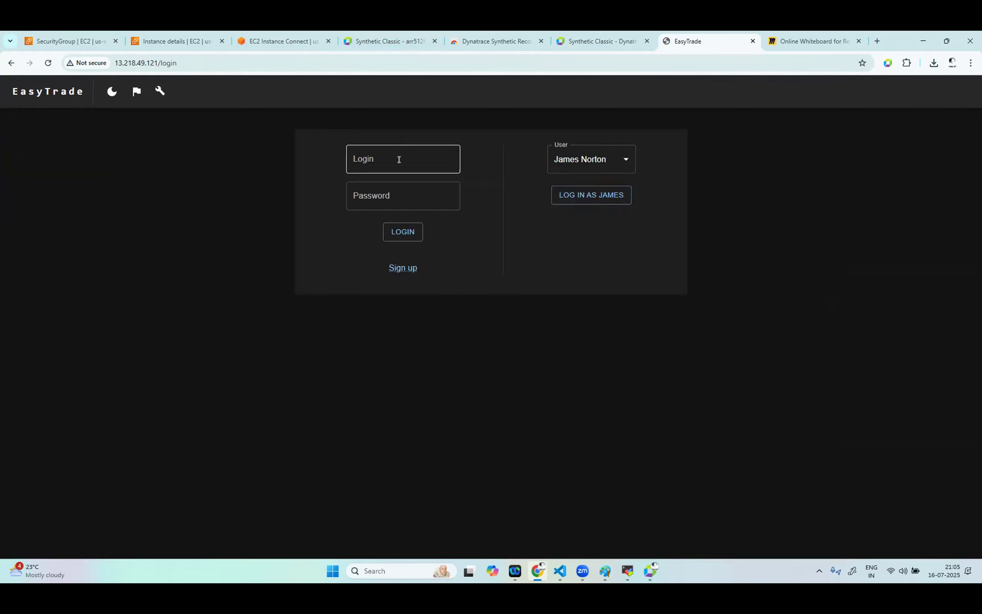
pyautogui.click(392, 203)
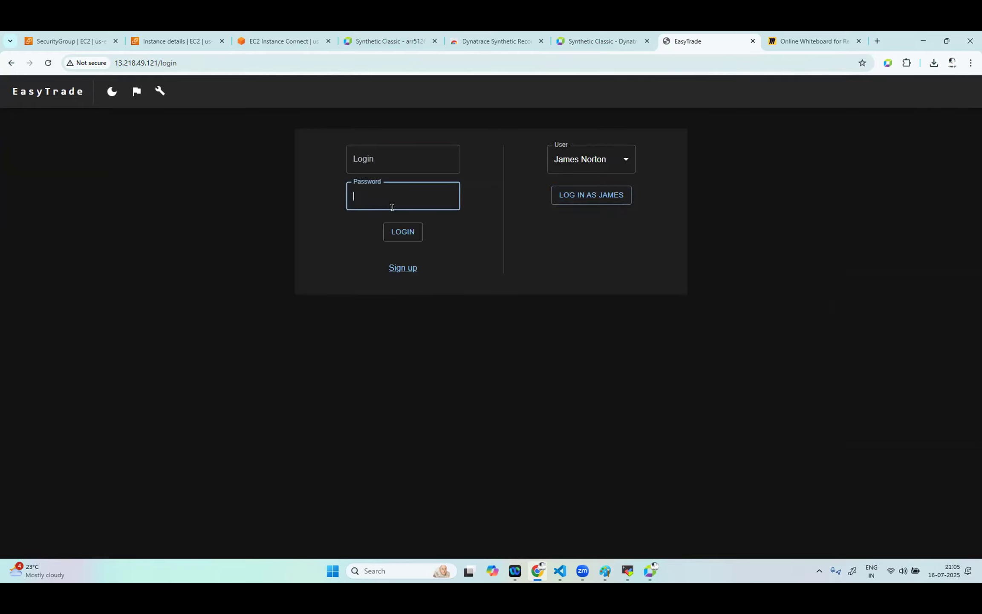
pyautogui.click(588, 170)
pyautogui.click(575, 242)
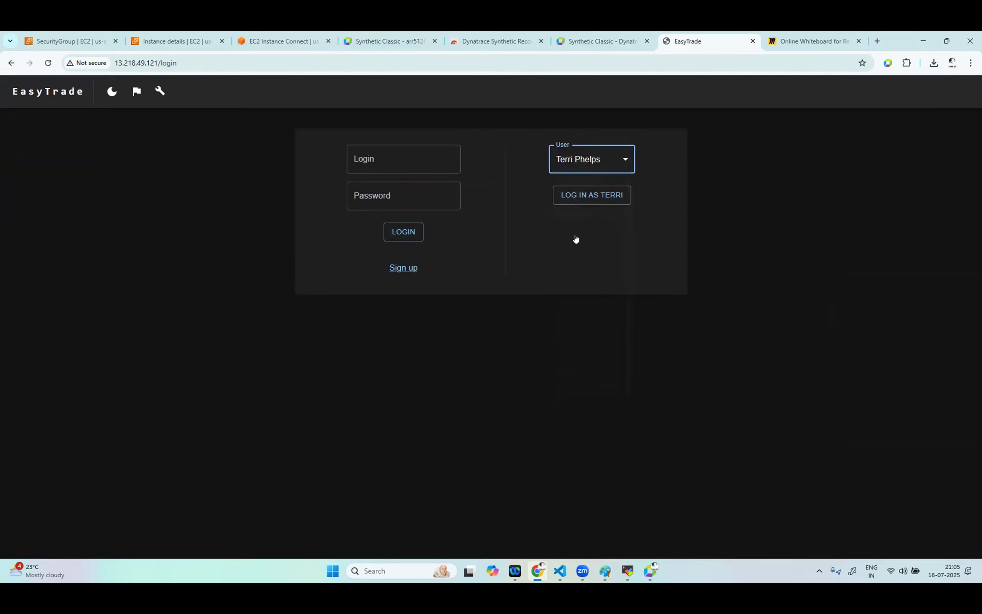
pyautogui.click(593, 195)
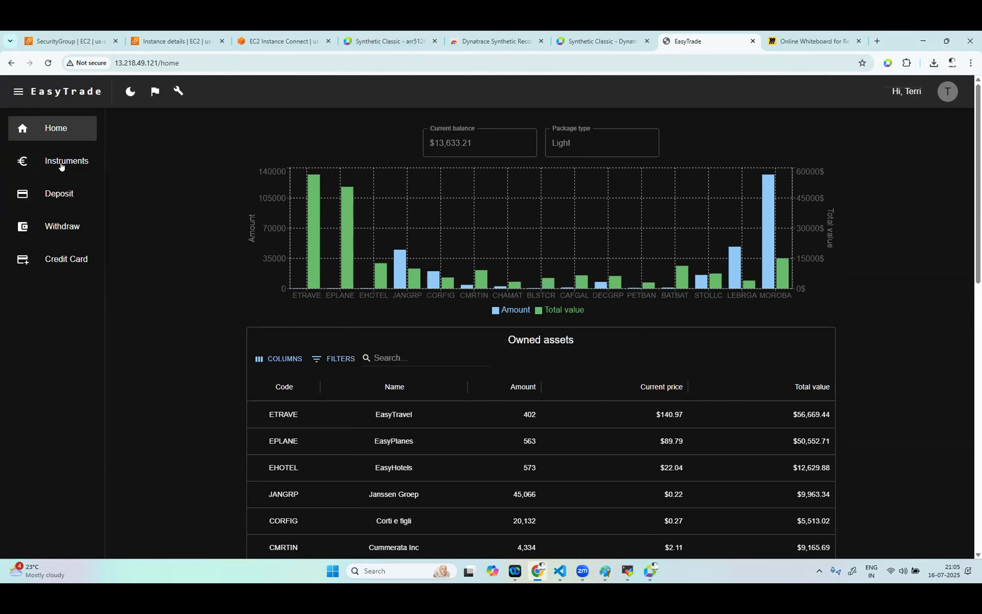
# - Deposit 1000 with the autofilled details on the Deposit page, replacing the autofilled CVV with a different code
pyautogui.click(62, 193)
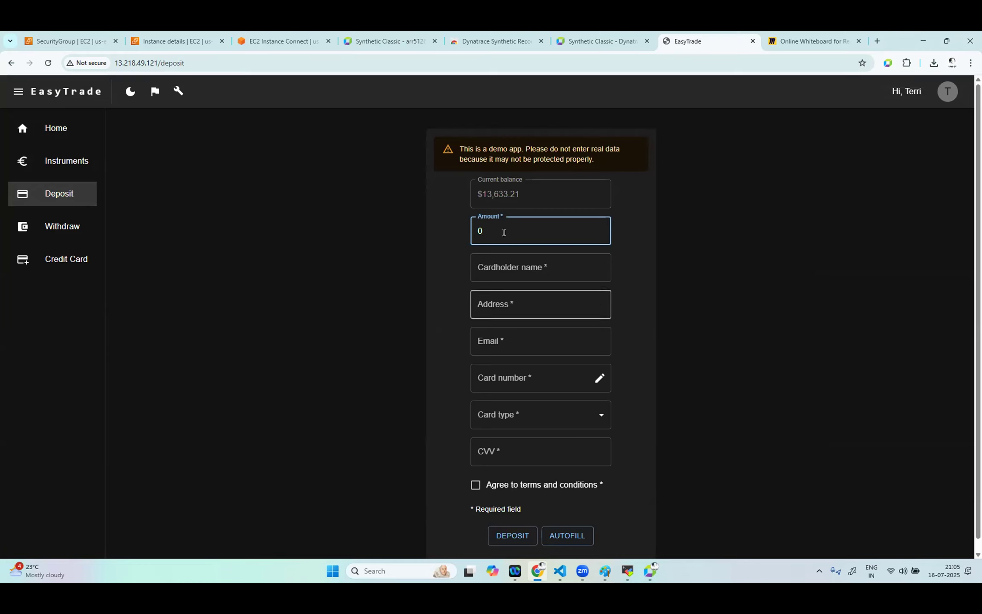
pyautogui.click(569, 536)
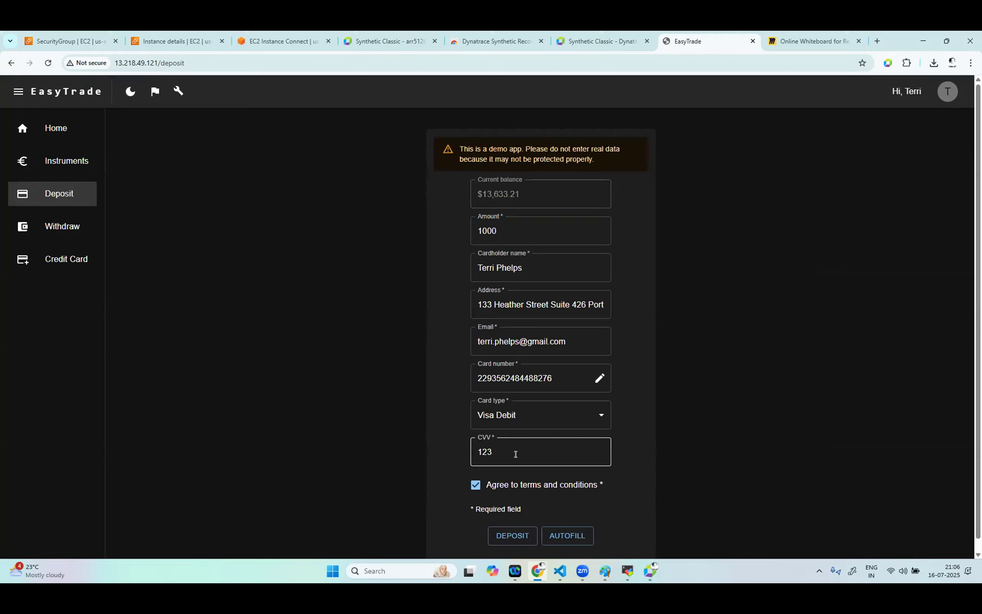
pyautogui.click(521, 231)
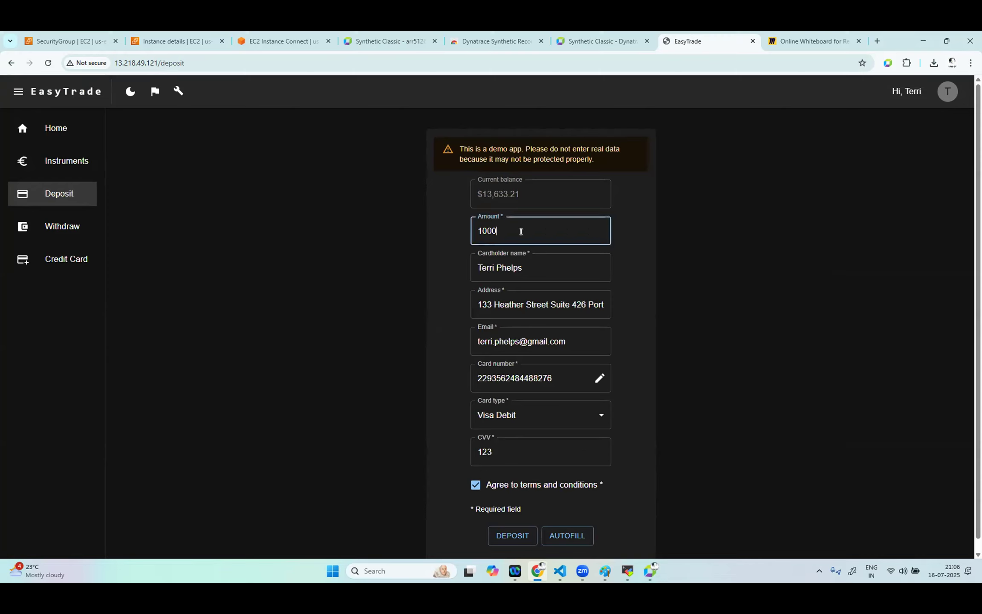
pyautogui.click(520, 449)
pyautogui.press('BackSpace')
pyautogui.press('BackSpace')
pyautogui.press('BackSpace')
pyautogui.write('234')
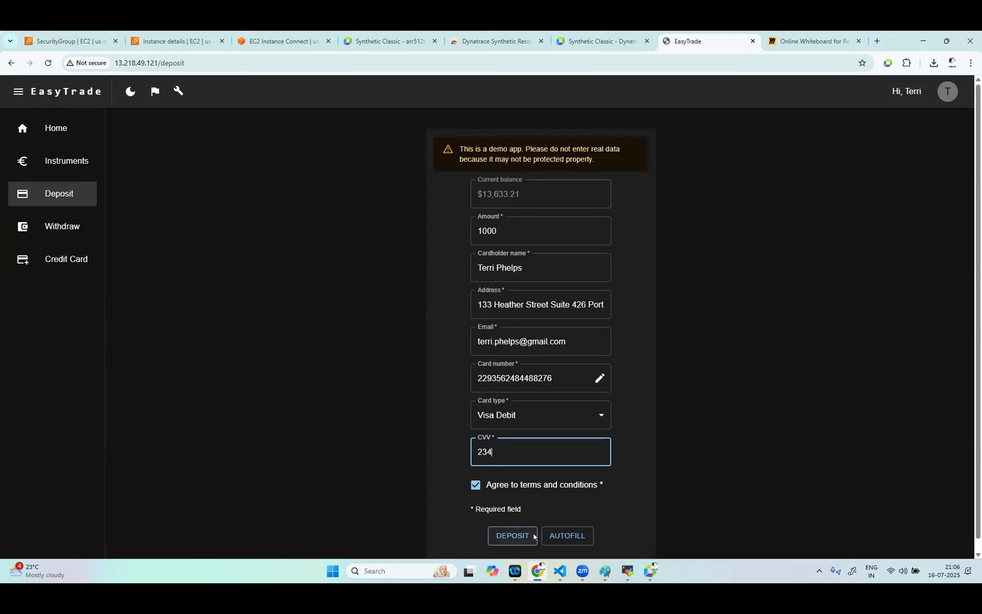
pyautogui.click(499, 536)
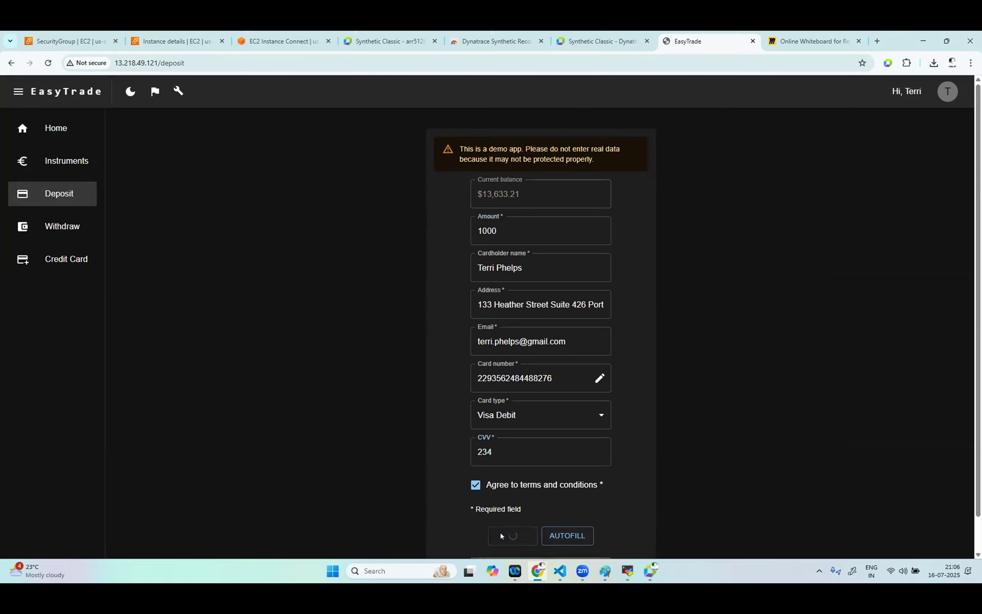
# - Make two more deposits of 1000 each, using the autofilled details unchanged
pyautogui.scroll(-1, 593, 505)
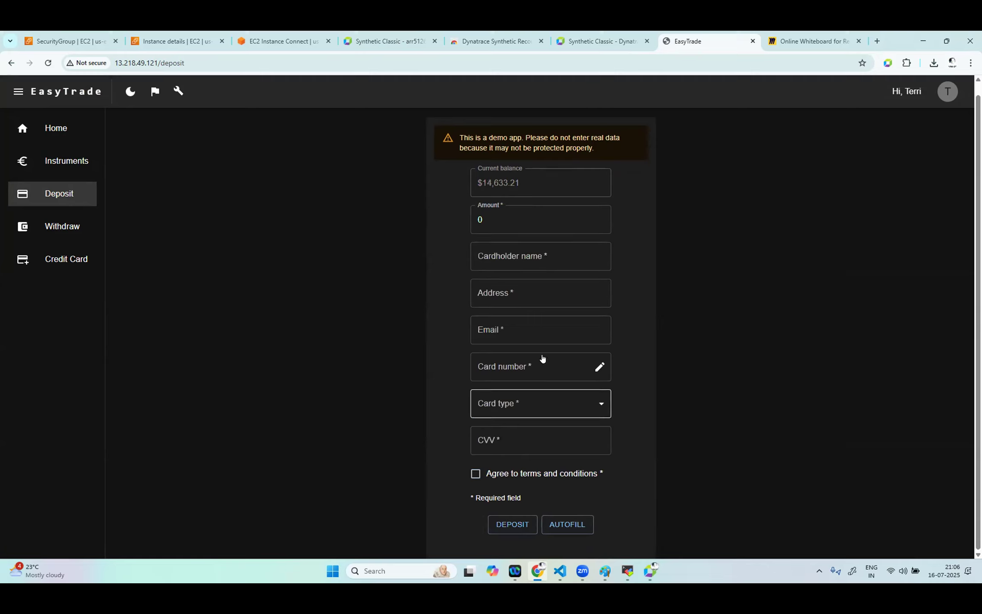
pyautogui.click(569, 529)
pyautogui.click(513, 524)
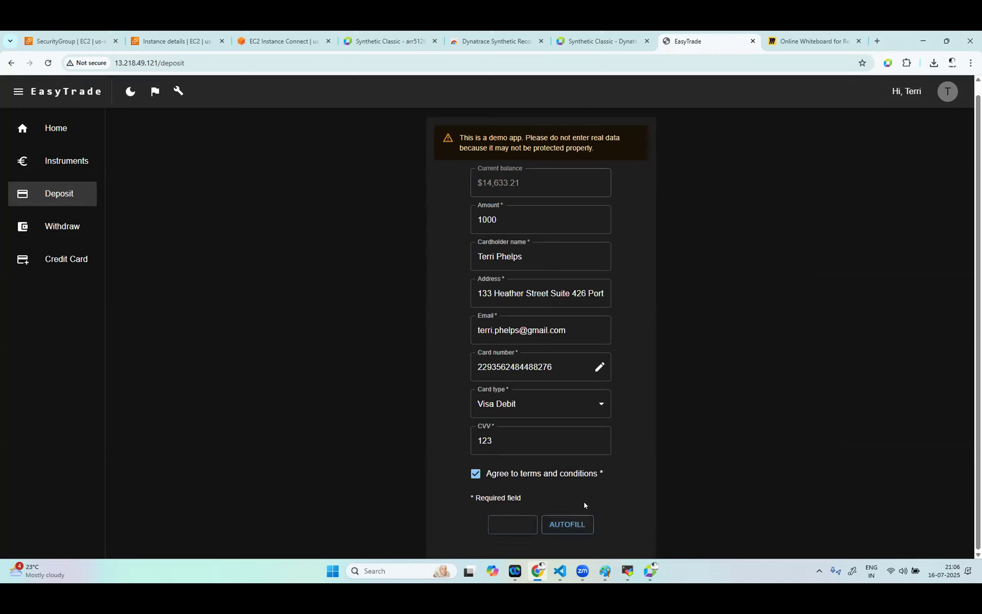
pyautogui.click(571, 524)
pyautogui.click(513, 526)
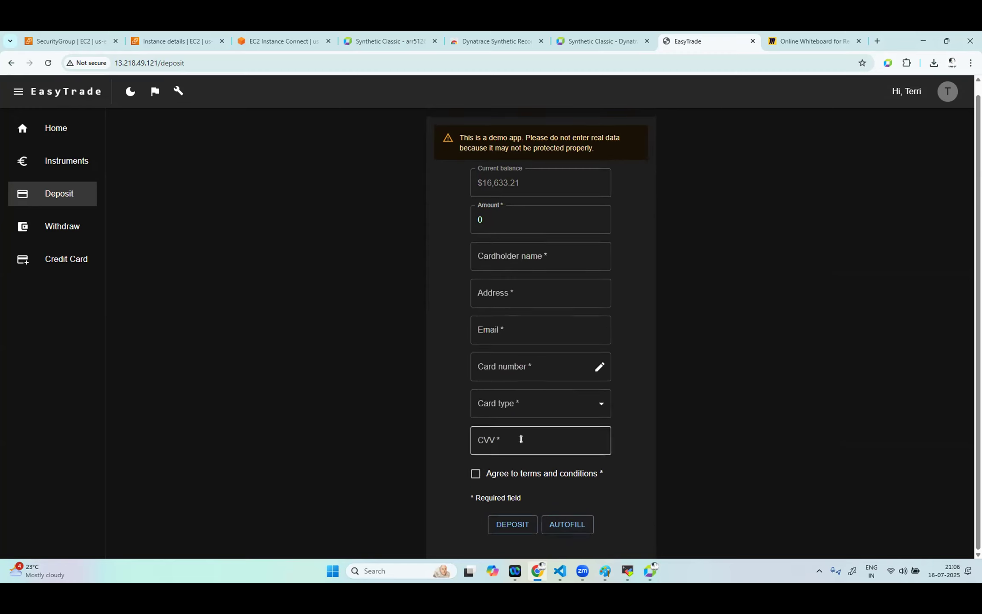
# - Deposit another 1000 with the autofilled details, entering a new CVV code before submitting
pyautogui.click(562, 526)
pyautogui.click(513, 438)
pyautogui.press('BackSpace')
pyautogui.press('BackSpace')
pyautogui.press('BackSpace')
pyautogui.write('345')
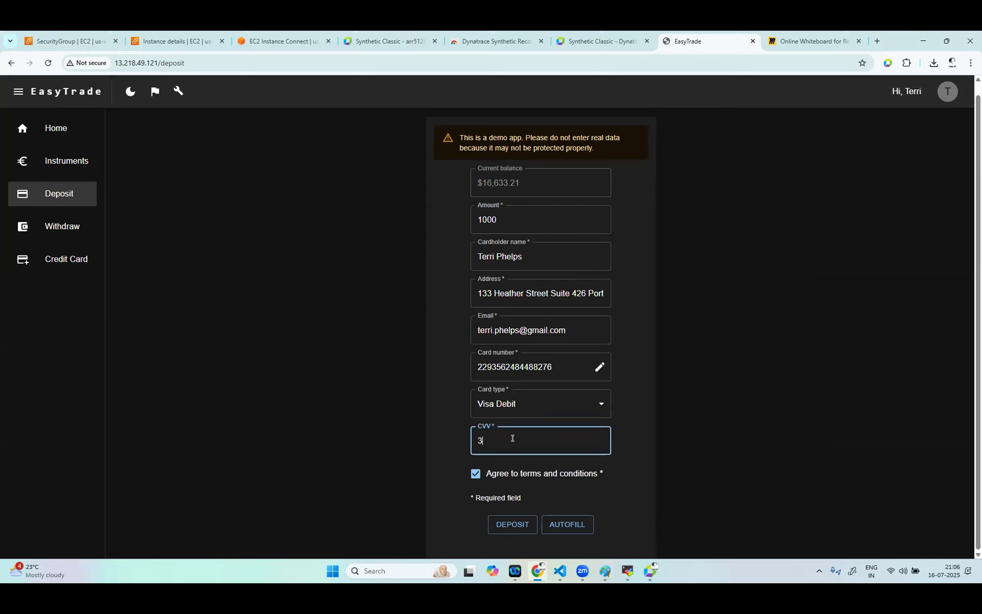
pyautogui.click(521, 526)
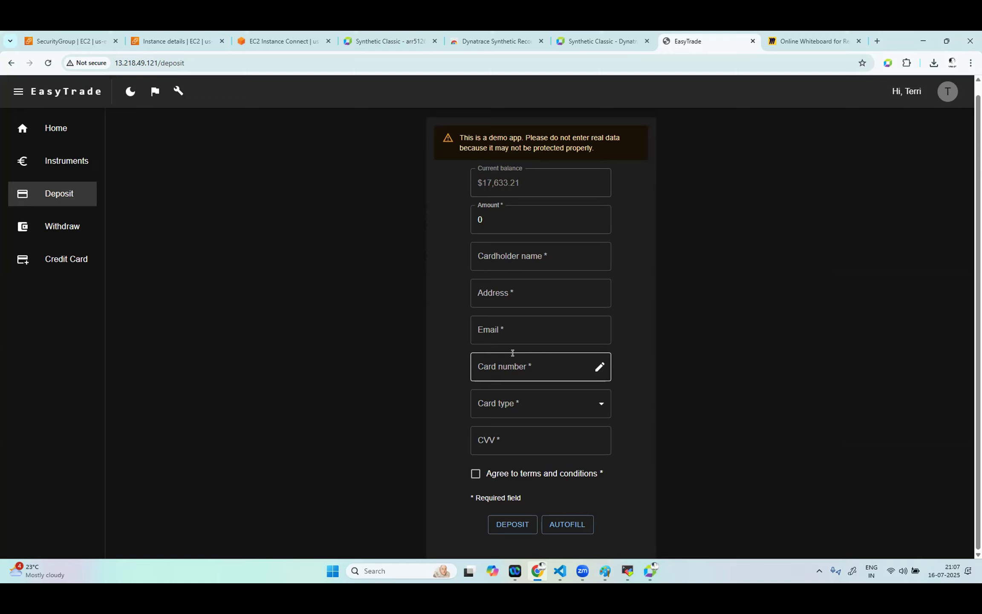
# - Switch to the Paint sketch and handwrite a short two-line note with a 2 beside it below the EasyTrade box
pyautogui.click(606, 573)
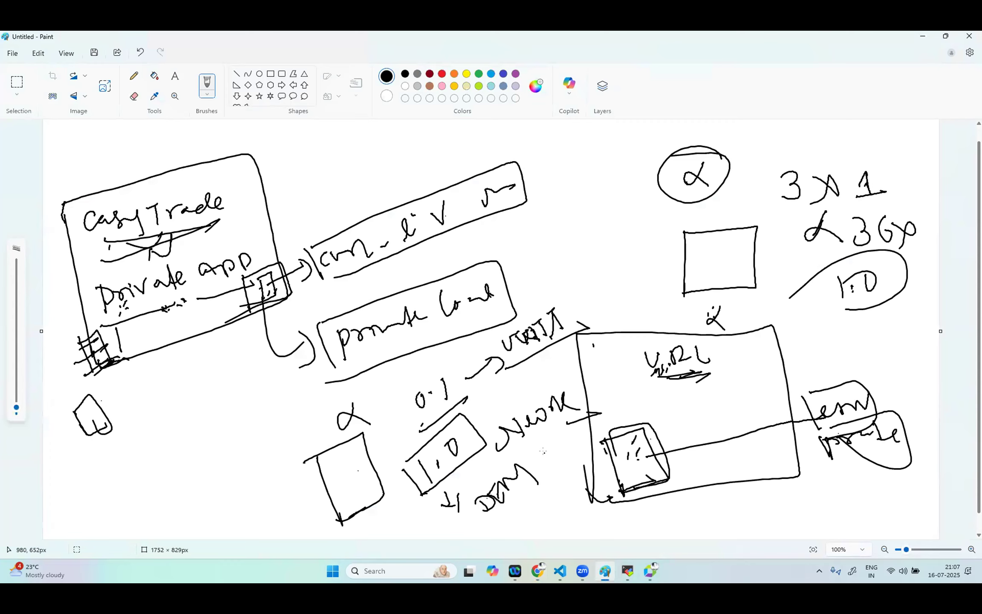
pyautogui.moveTo(151, 464)
pyautogui.mouseDown()
pyautogui.moveTo(157, 443)
pyautogui.moveTo(197, 446)
pyautogui.moveTo(209, 420)
pyautogui.mouseUp()
pyautogui.moveTo(213, 434); pyautogui.dragTo(219, 420)
pyautogui.moveTo(204, 468)
pyautogui.mouseDown()
pyautogui.moveTo(209, 493)
pyautogui.moveTo(234, 477)
pyautogui.mouseUp()
pyautogui.moveTo(254, 435); pyautogui.dragTo(237, 470)
pyautogui.moveTo(270, 406); pyautogui.dragTo(306, 396)
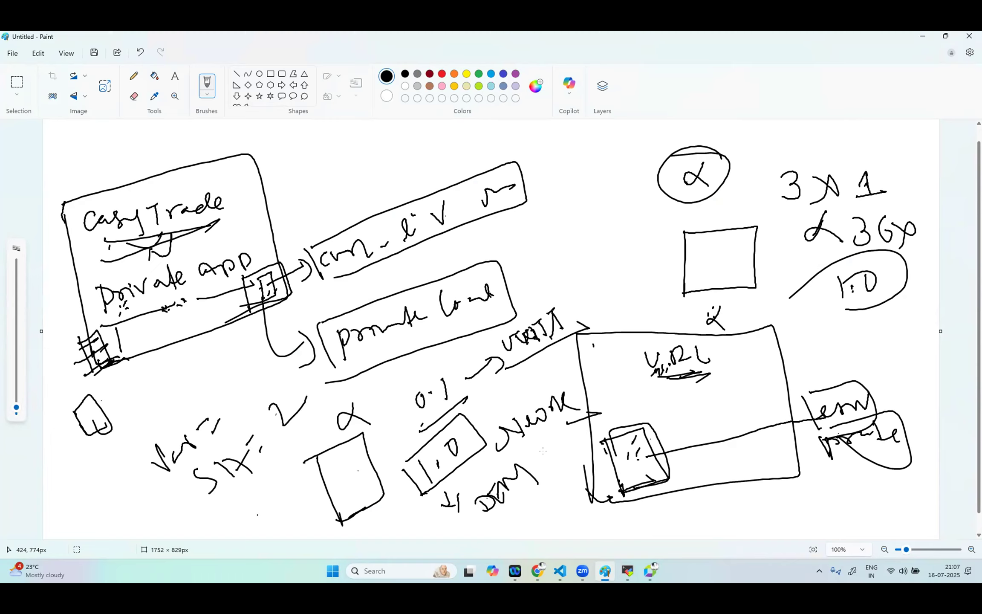
# - Draw a slanted box containing an A beside the handwritten note, and circle the note's second line together with the 2
pyautogui.moveTo(260, 495)
pyautogui.mouseDown()
pyautogui.moveTo(261, 513)
pyautogui.moveTo(285, 474)
pyautogui.mouseUp()
pyautogui.moveTo(292, 471); pyautogui.dragTo(291, 481)
pyautogui.moveTo(289, 465); pyautogui.dragTo(316, 452)
pyautogui.moveTo(246, 515); pyautogui.dragTo(279, 531)
pyautogui.moveTo(256, 497)
pyautogui.mouseDown()
pyautogui.moveTo(331, 465)
pyautogui.moveTo(283, 532)
pyautogui.mouseUp()
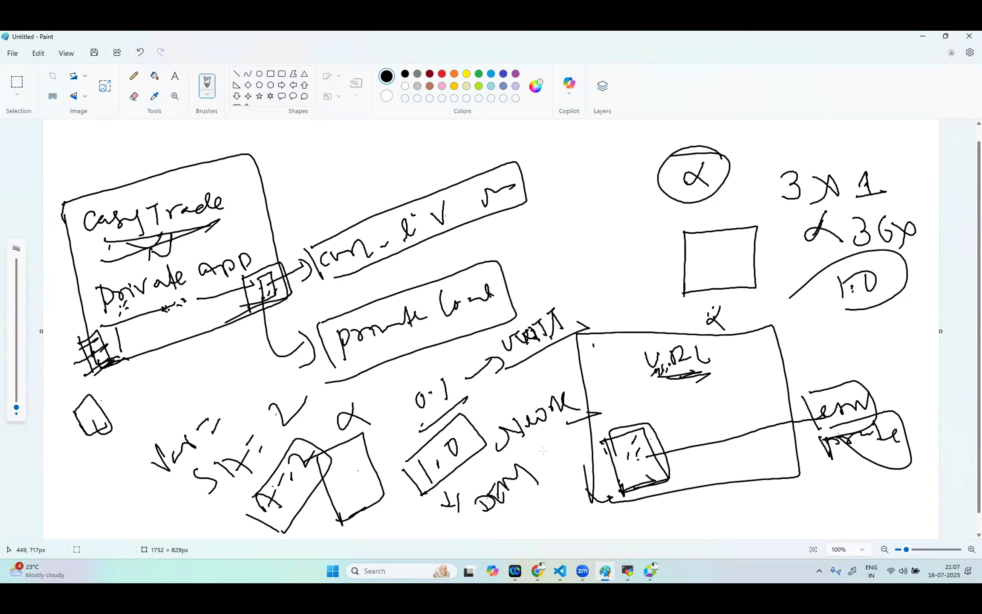
pyautogui.moveTo(289, 383)
pyautogui.mouseDown()
pyautogui.moveTo(226, 513)
pyautogui.moveTo(211, 441)
pyautogui.mouseUp()
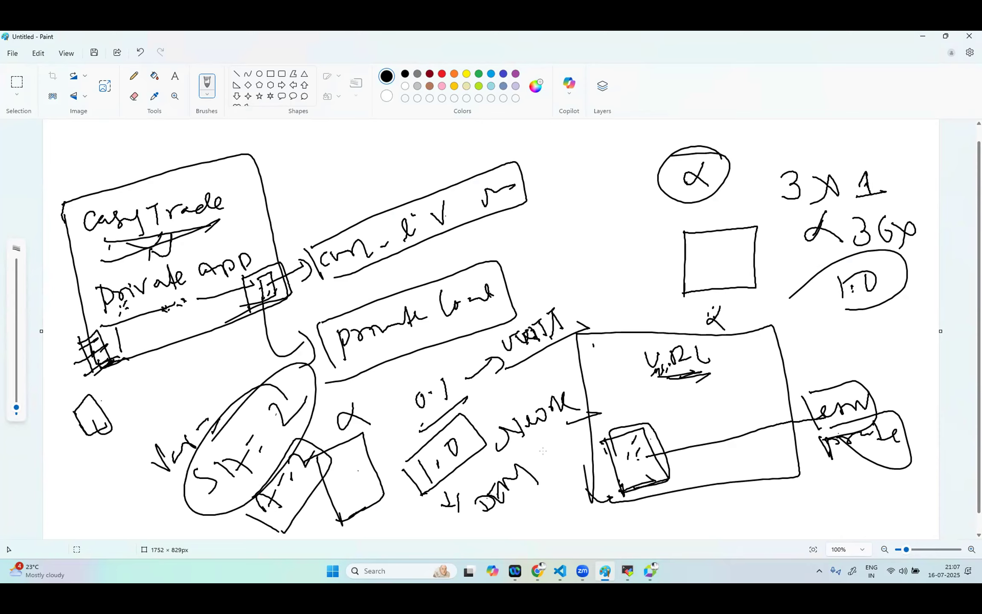
# - Handwrite a short dotted abbreviation beside the circled alpha symbol, and circle the part after its dot
pyautogui.moveTo(555, 157); pyautogui.dragTo(554, 195)
pyautogui.moveTo(574, 174)
pyautogui.mouseDown()
pyautogui.moveTo(587, 188)
pyautogui.moveTo(637, 165)
pyautogui.mouseUp()
pyautogui.moveTo(635, 147)
pyautogui.mouseDown()
pyautogui.moveTo(604, 168)
pyautogui.moveTo(640, 158)
pyautogui.mouseUp()
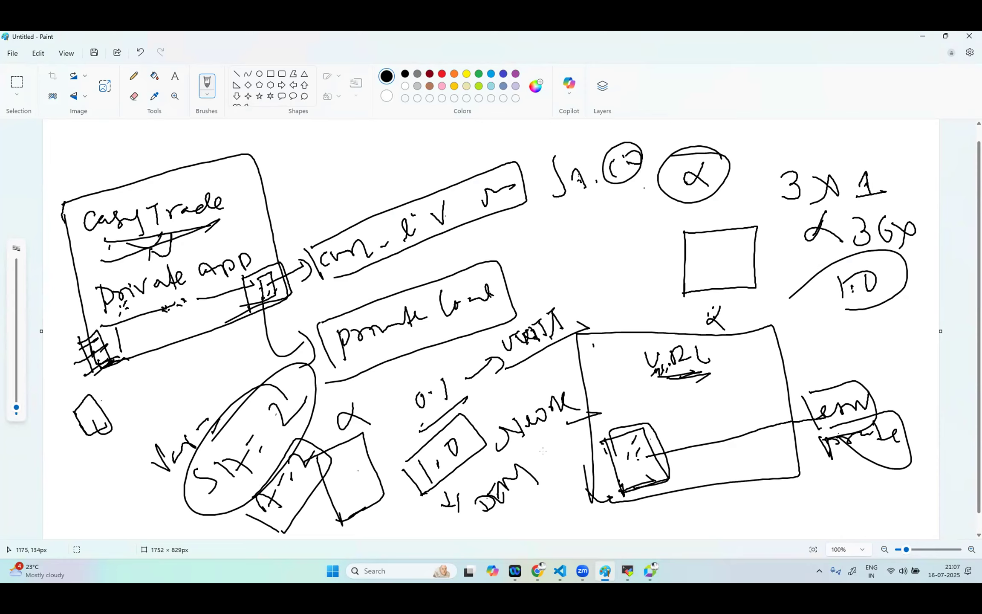
# - Handwrite "A = EKS" above the URL box in the Paint sketch
pyautogui.moveTo(551, 268)
pyautogui.mouseDown()
pyautogui.moveTo(569, 265)
pyautogui.moveTo(560, 258)
pyautogui.mouseUp()
pyautogui.moveTo(579, 259); pyautogui.dragTo(584, 258)
pyautogui.moveTo(582, 255); pyautogui.dragTo(602, 245)
pyautogui.moveTo(615, 225)
pyautogui.mouseDown()
pyautogui.moveTo(609, 237)
pyautogui.moveTo(627, 237)
pyautogui.mouseUp()
pyautogui.moveTo(633, 219)
pyautogui.mouseDown()
pyautogui.moveTo(625, 240)
pyautogui.moveTo(587, 251)
pyautogui.moveTo(598, 242)
pyautogui.mouseUp()
pyautogui.moveTo(596, 240)
pyautogui.mouseDown()
pyautogui.moveTo(608, 247)
pyautogui.moveTo(657, 214)
pyautogui.mouseUp()
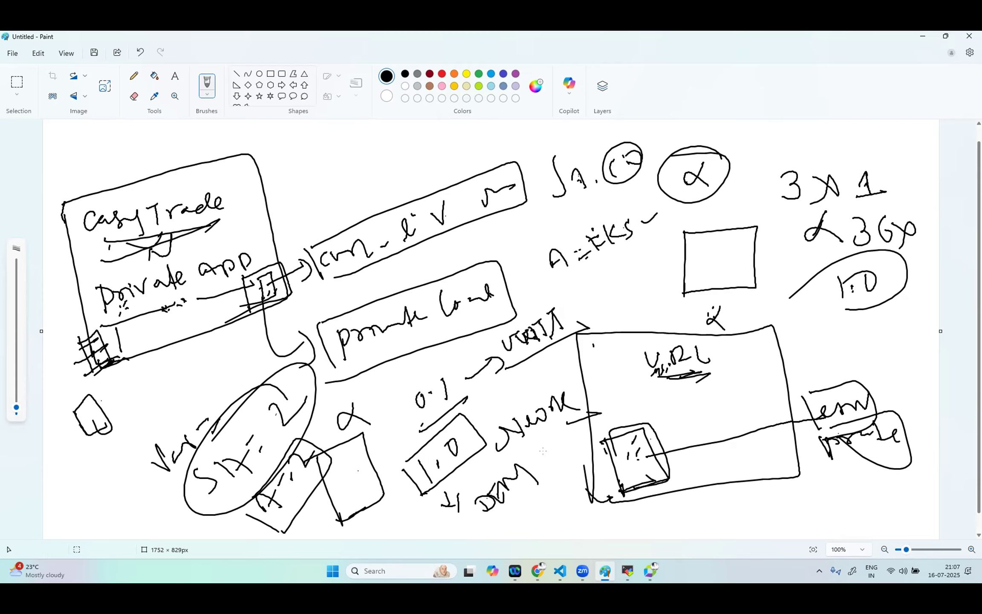
# - Return from Paint to the new EasyTrade monitor's page in the Dynatrace trial
pyautogui.click(536, 573)
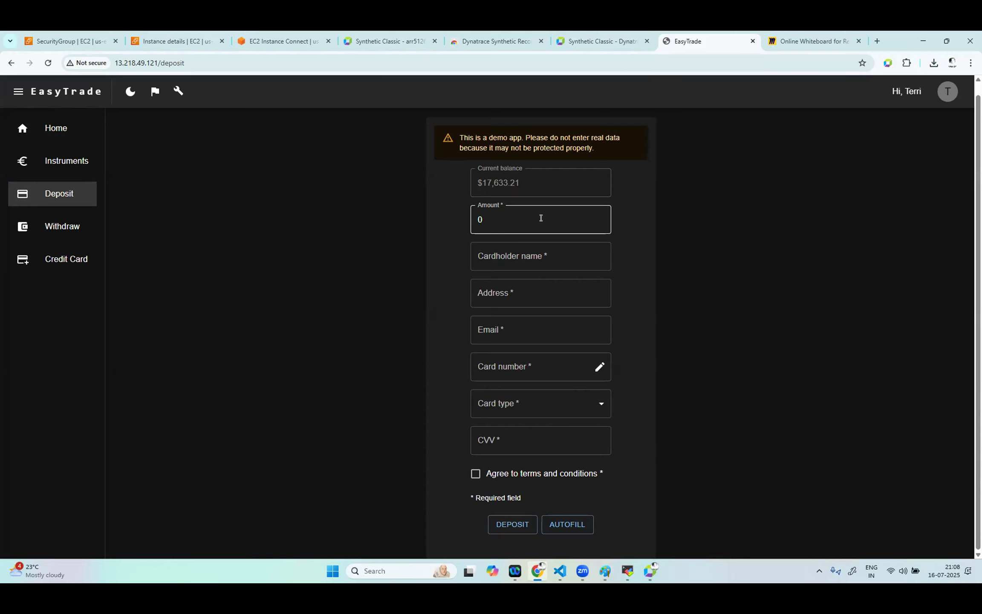
pyautogui.click(401, 42)
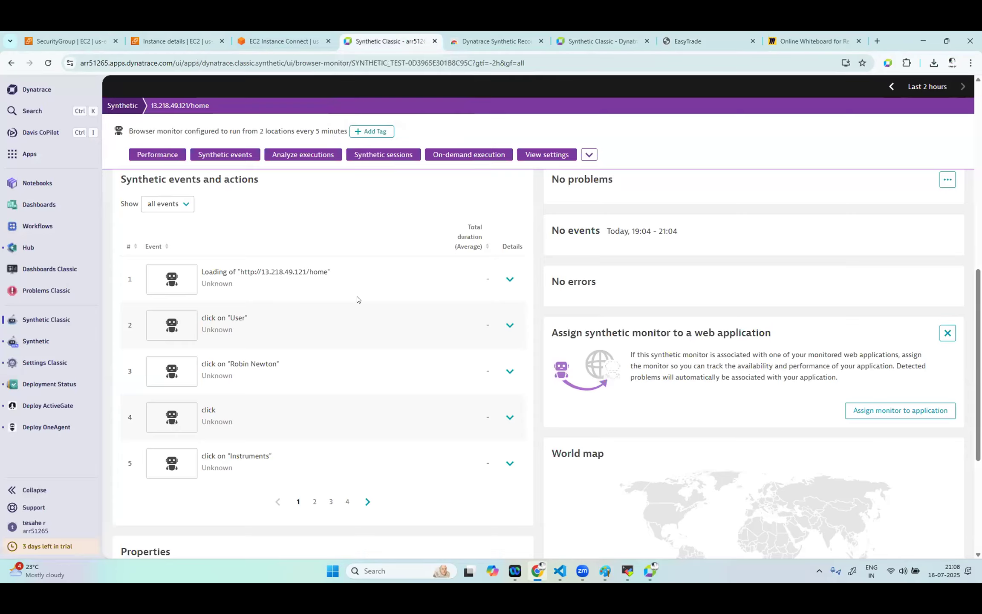
# - Open the new Synthetic app in a separate browser tab, and show the full synthetic monitor list in Synthetic Classic
pyautogui.click(133, 106)
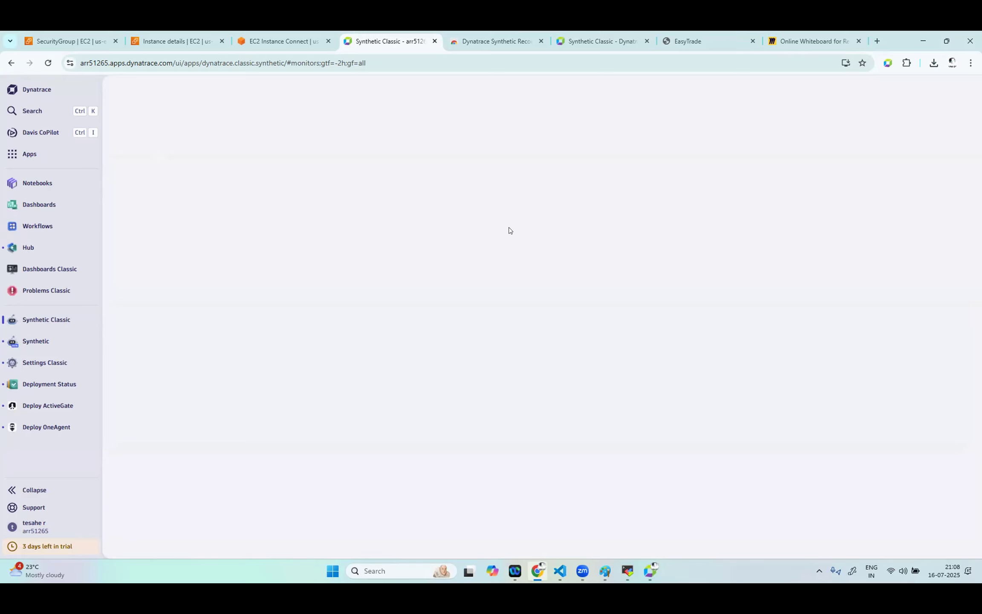
pyautogui.click(396, 68)
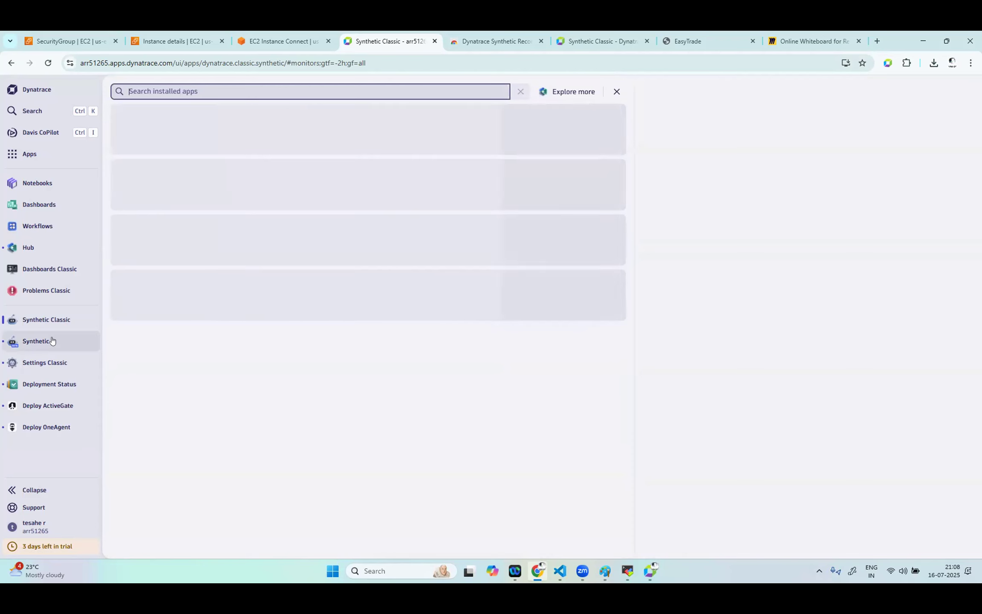
pyautogui.rightClick(48, 342)
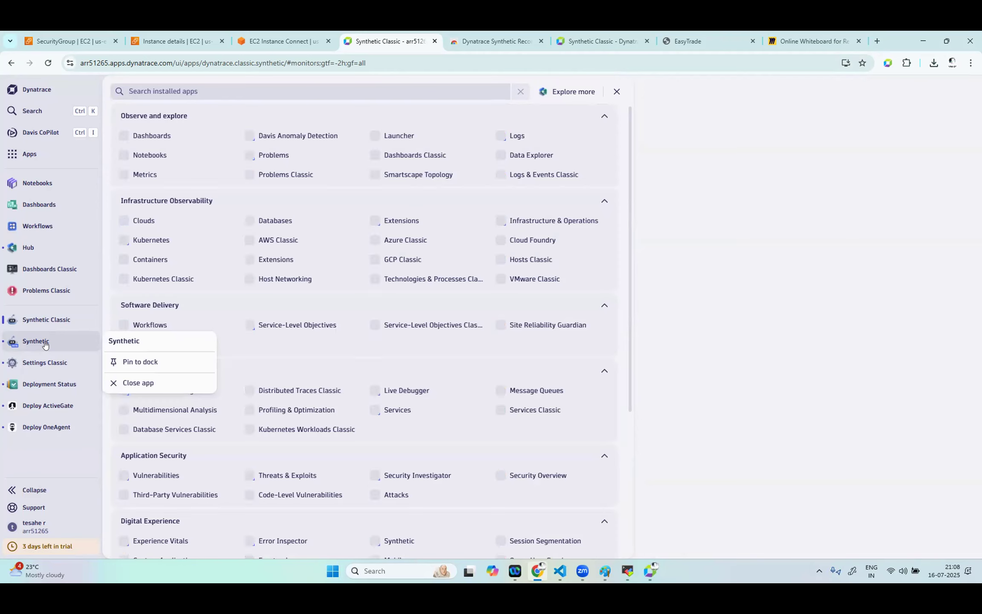
pyautogui.rightClick(45, 343)
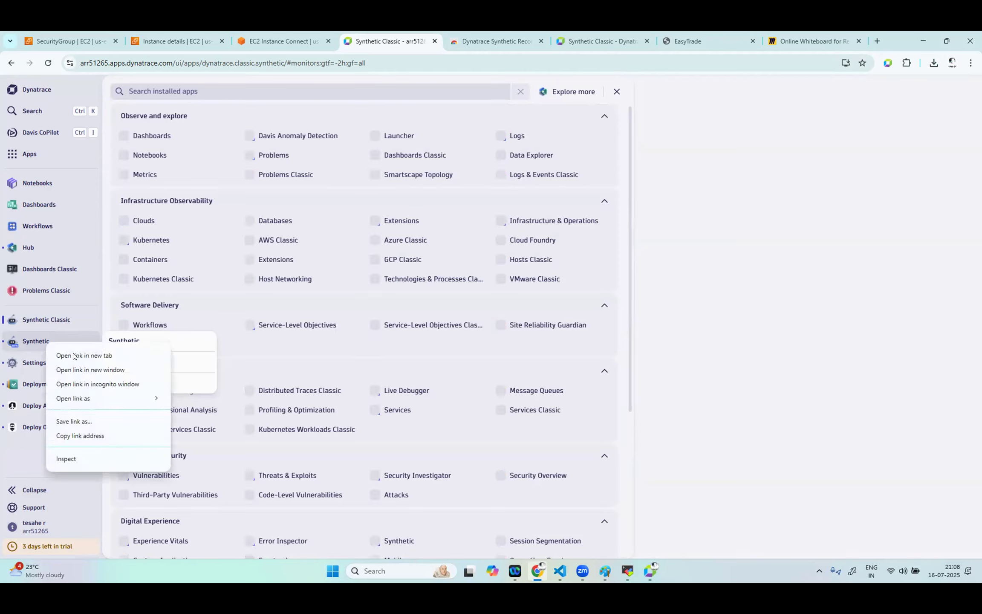
pyautogui.click(95, 355)
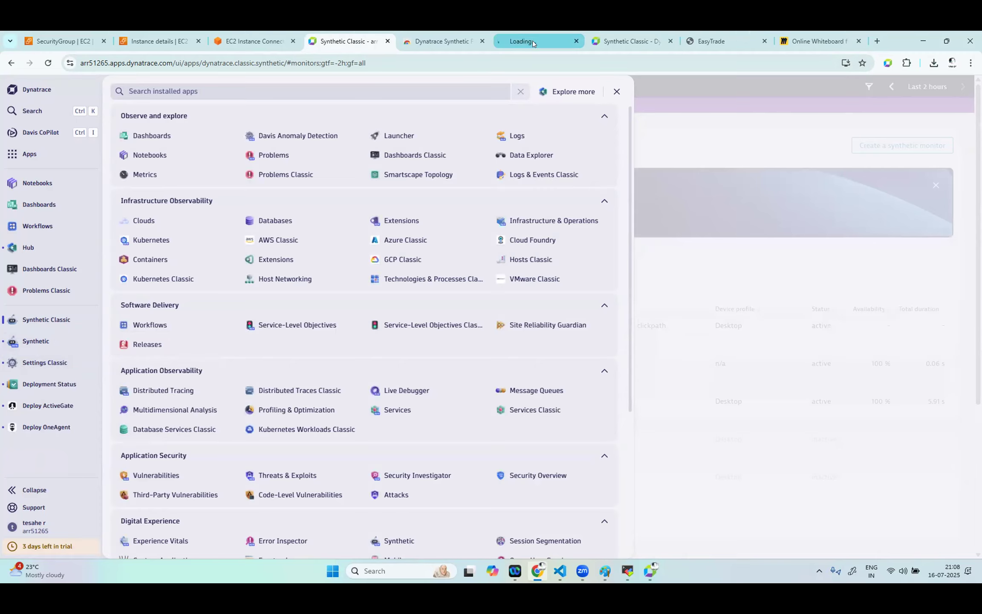
pyautogui.click(533, 40)
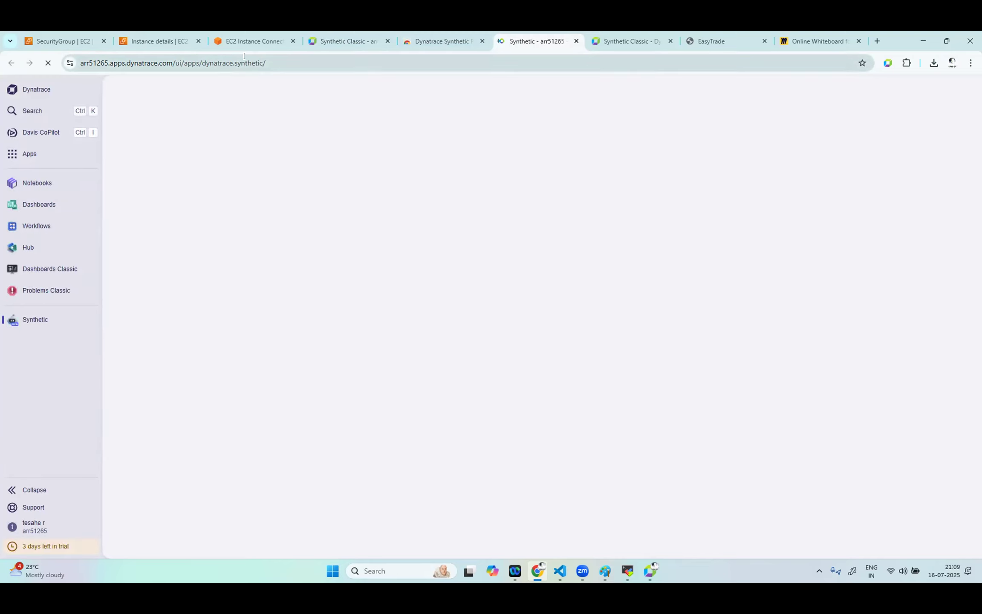
pyautogui.click(351, 41)
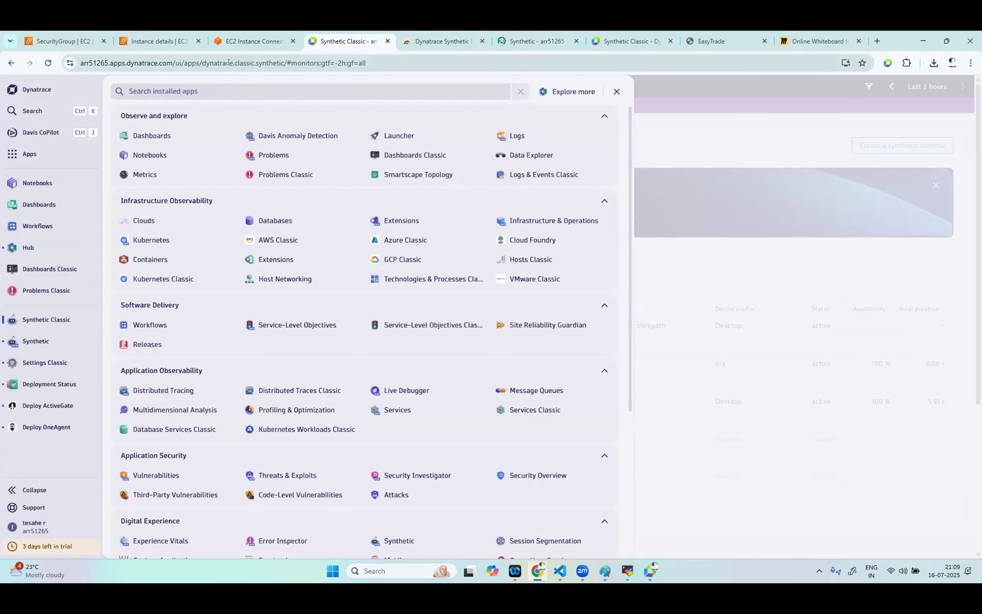
pyautogui.click(722, 137)
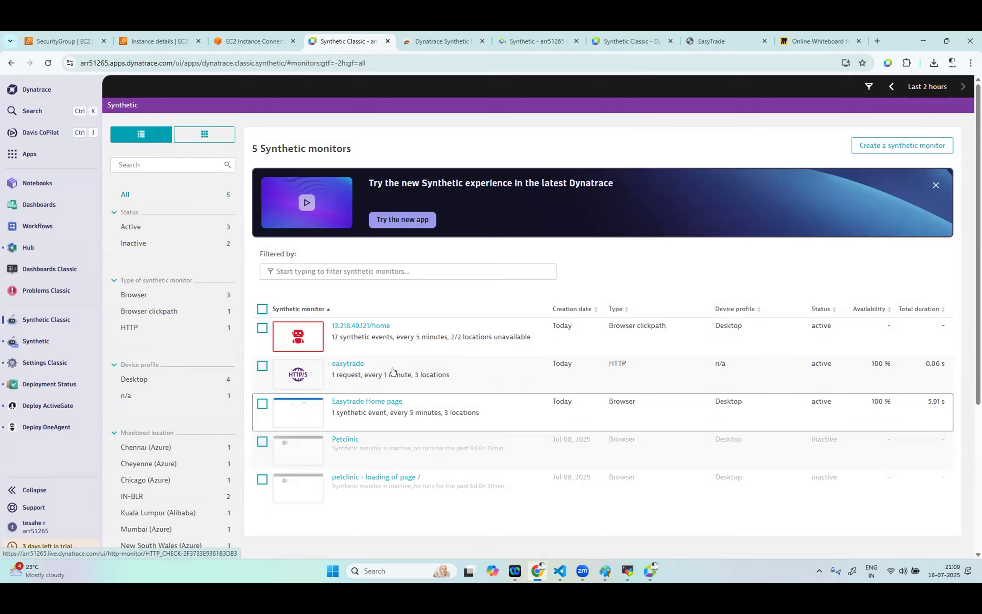
# - Start a network availability monitor in the new Synthetic app, named easytrade with the ICMP protocol, and continue to its requests
pyautogui.click(529, 39)
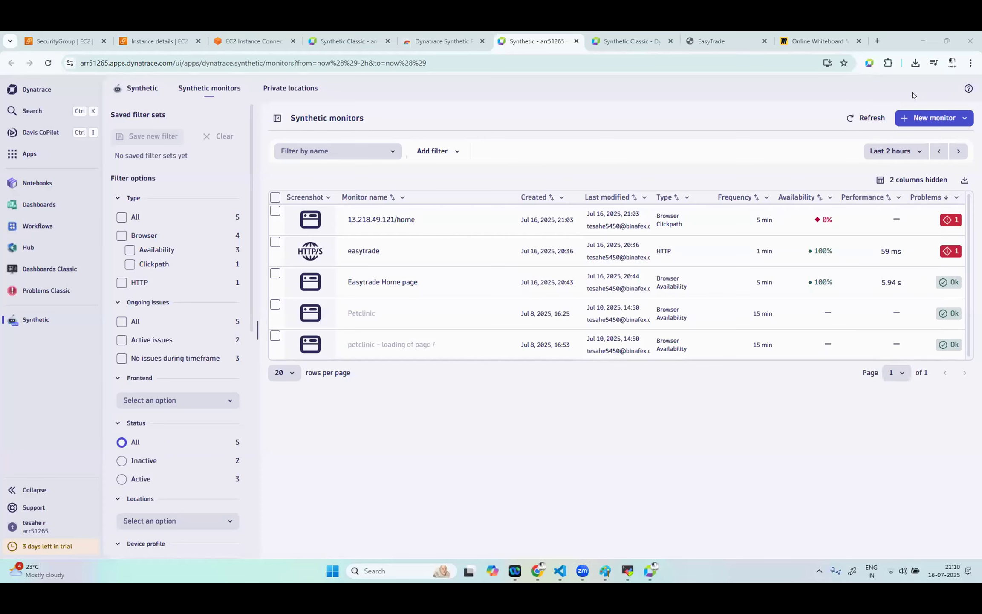
pyautogui.click(954, 117)
pyautogui.click(939, 169)
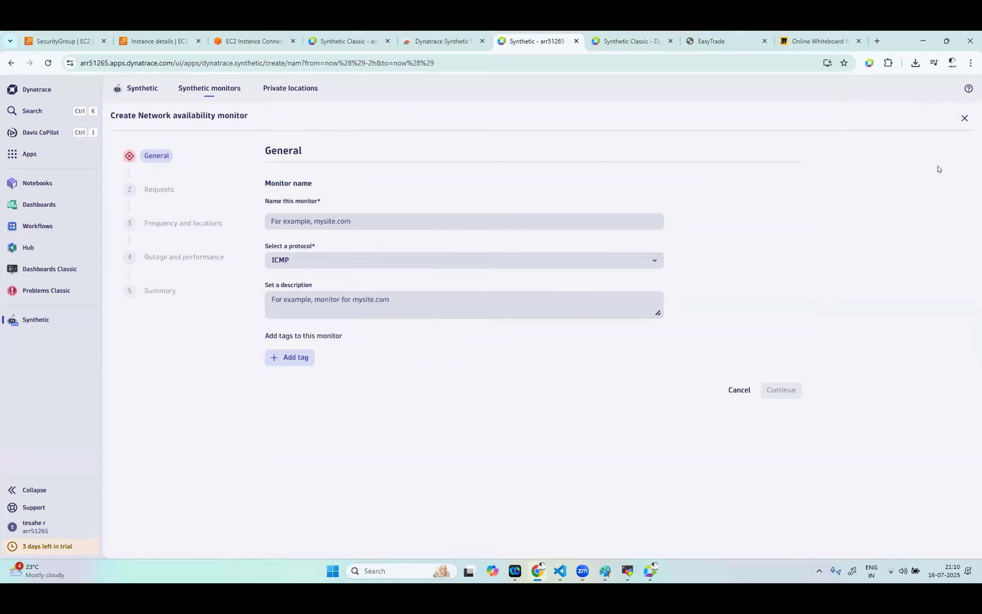
pyautogui.click(345, 216)
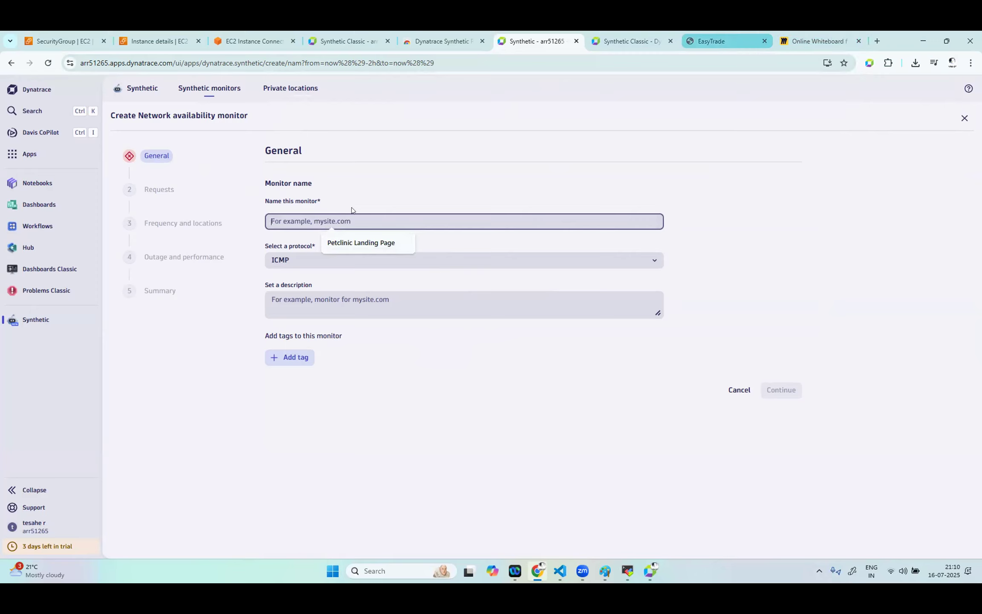
pyautogui.write('easytrade')
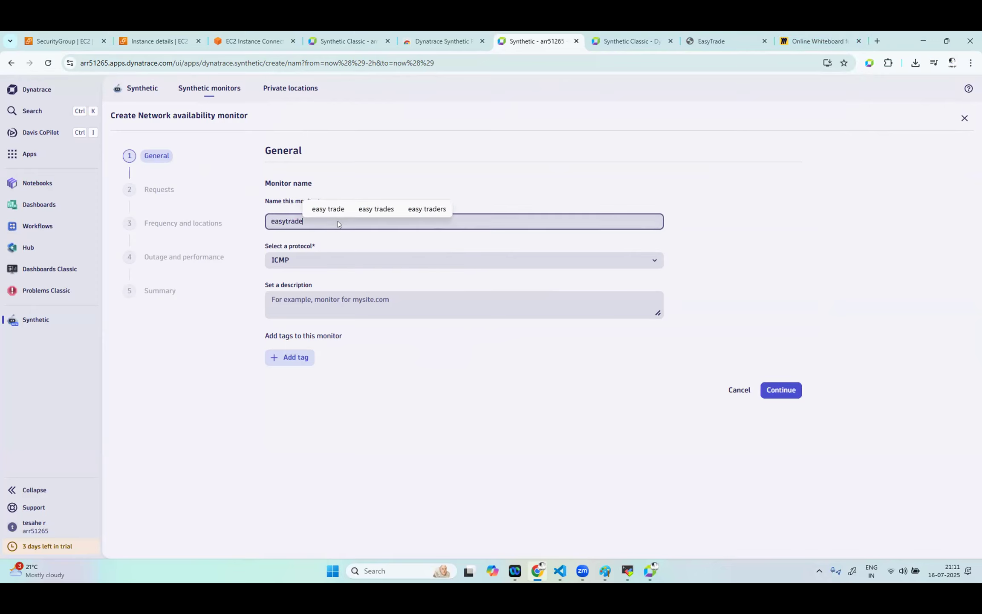
pyautogui.click(325, 258)
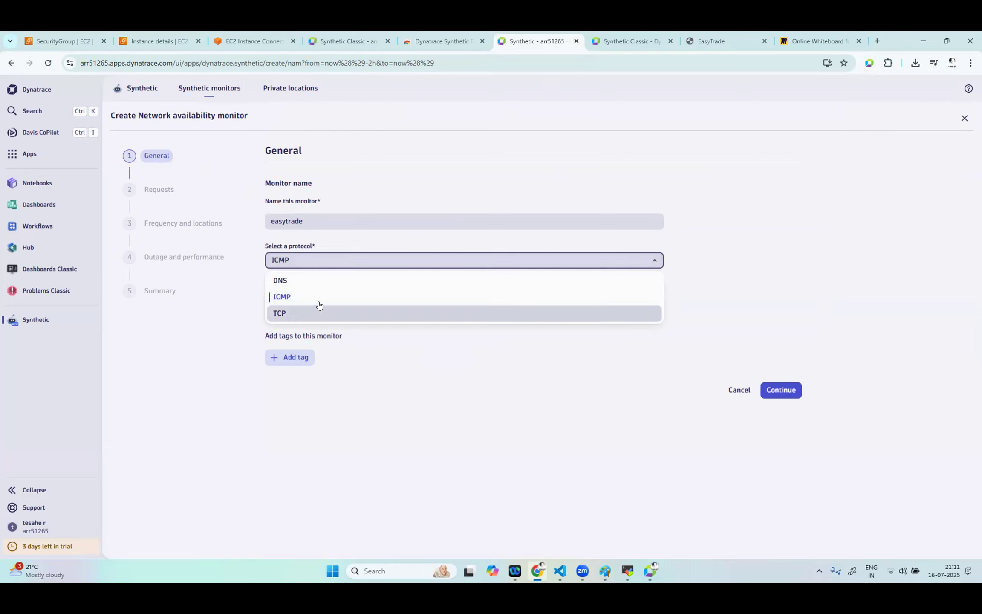
pyautogui.click(335, 298)
pyautogui.click(340, 307)
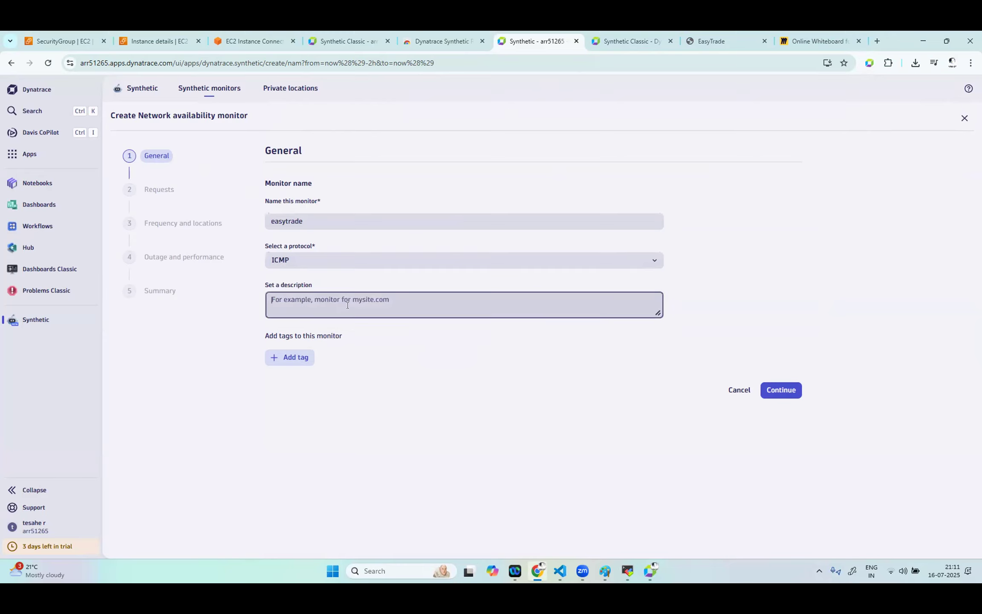
pyautogui.click(790, 389)
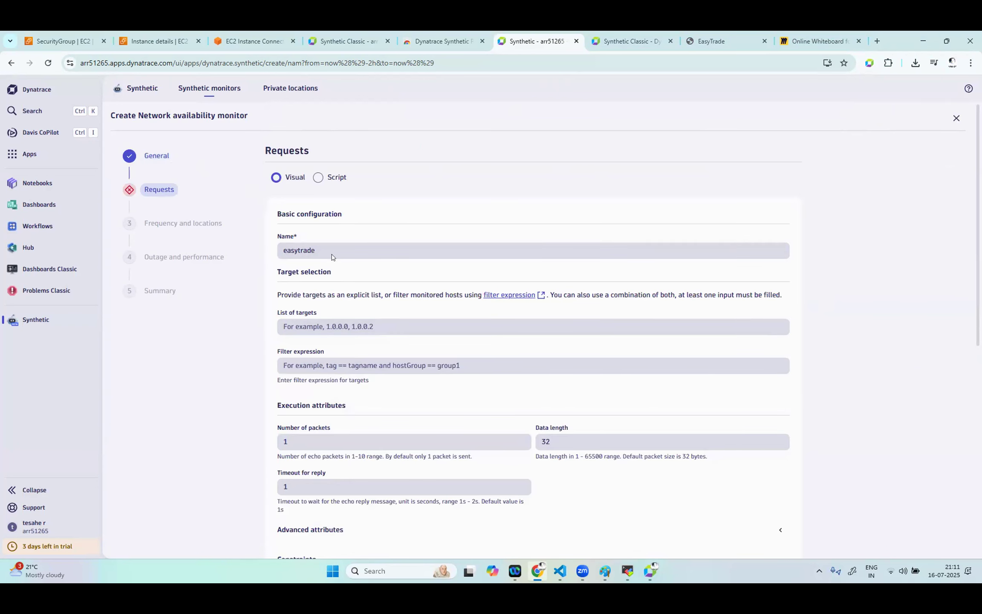
# - Copy the public IPv4 address of the springpetclinic instance from the AWS EC2 console
pyautogui.click(352, 325)
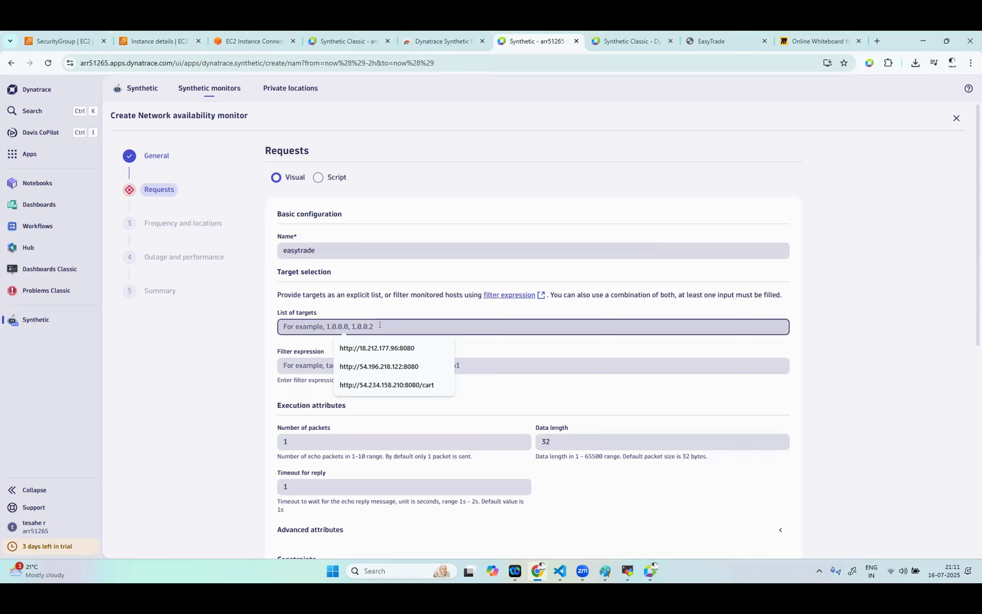
pyautogui.click(569, 341)
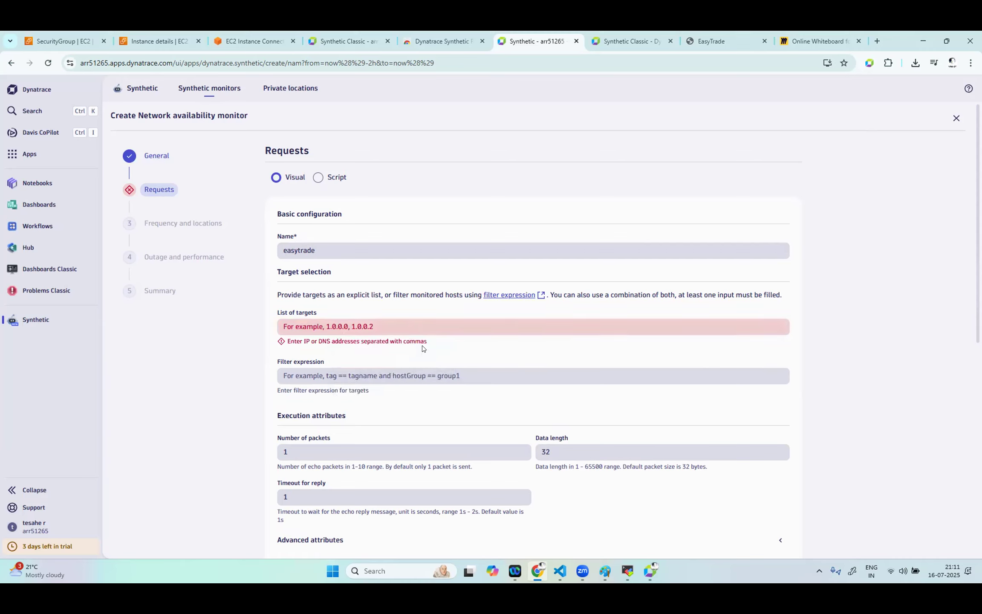
pyautogui.click(437, 326)
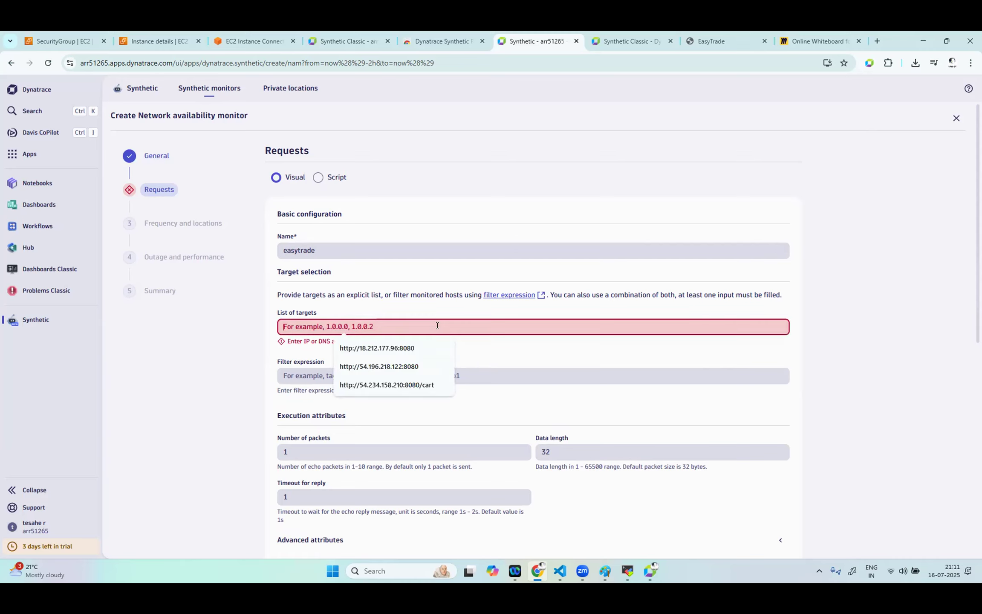
pyautogui.click(171, 43)
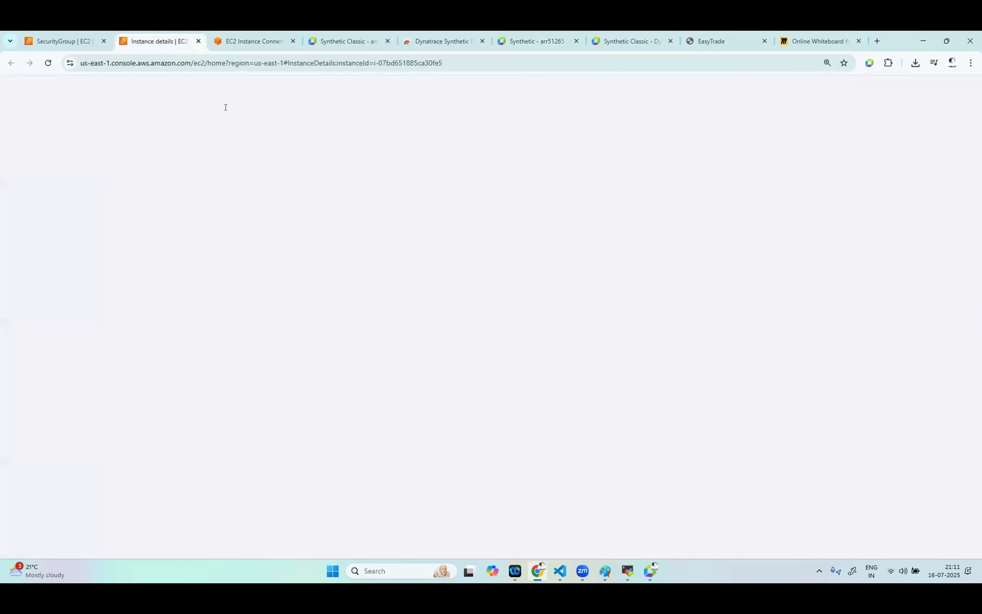
pyautogui.click(96, 116)
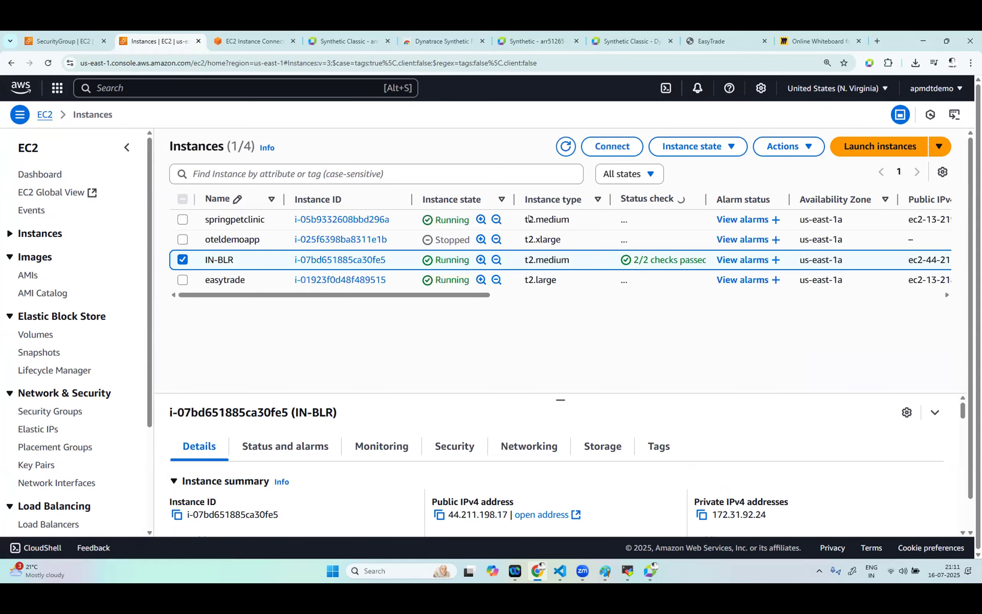
pyautogui.click(343, 220)
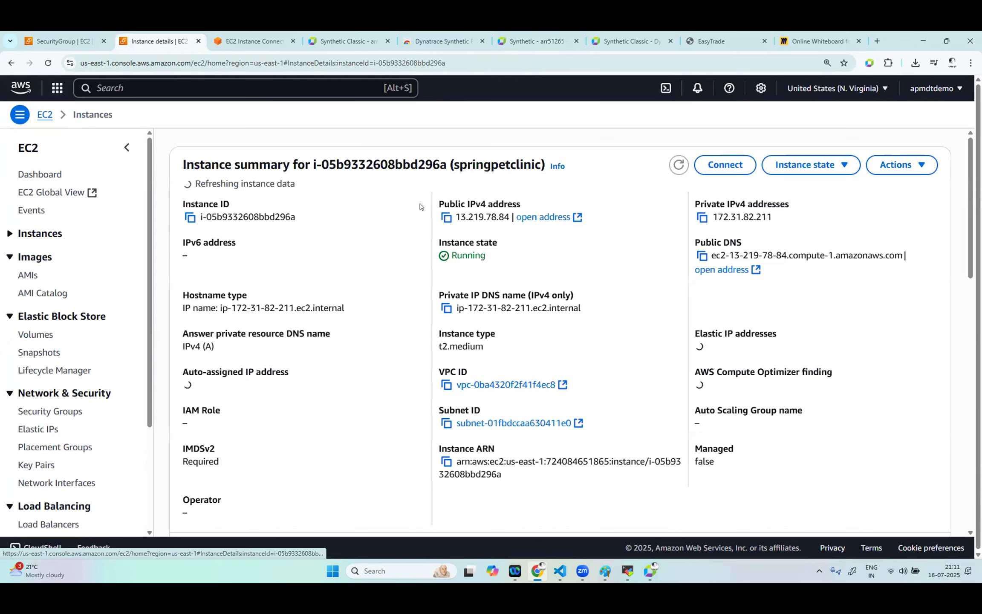
pyautogui.click(447, 218)
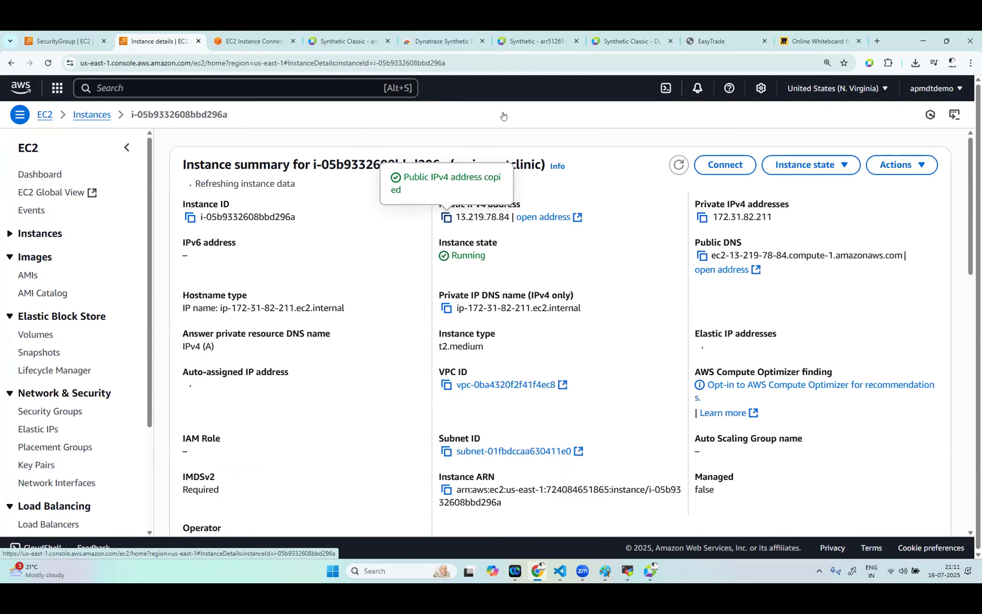
# - Set the Dynatrace monitor's list of targets to 13.219.78.84 and continue with the default execution attributes and constraints
pyautogui.click(536, 43)
pyautogui.click(347, 322)
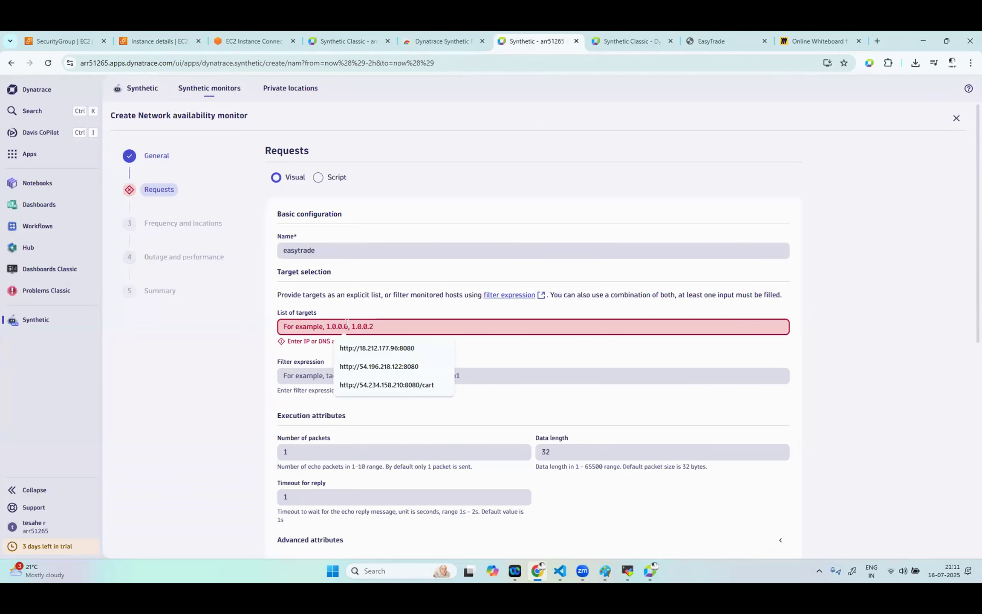
pyautogui.hotkey('ctrl', 'v')
pyautogui.scroll(-2, 584, 362)
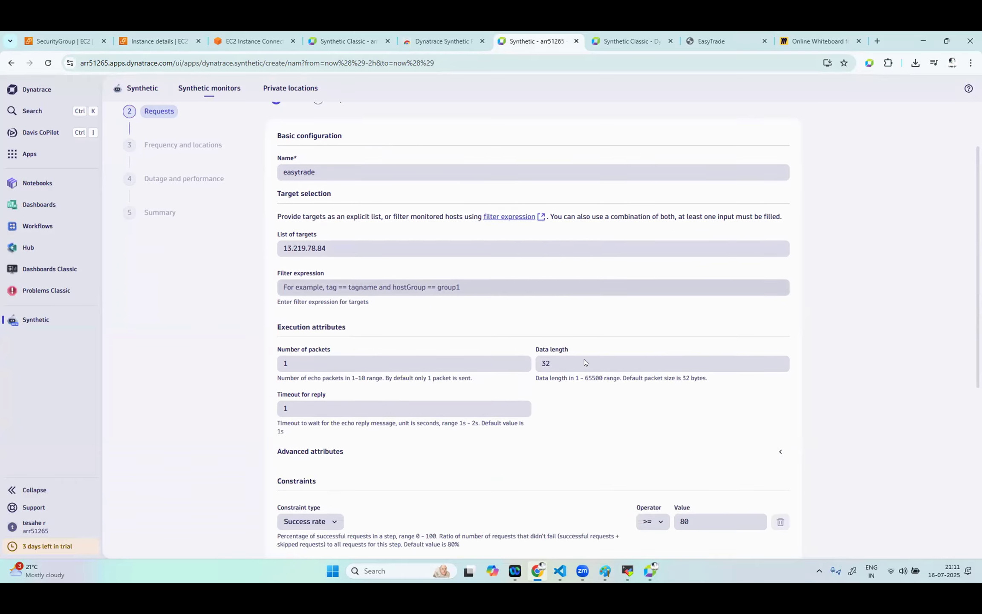
pyautogui.scroll(-1, 584, 362)
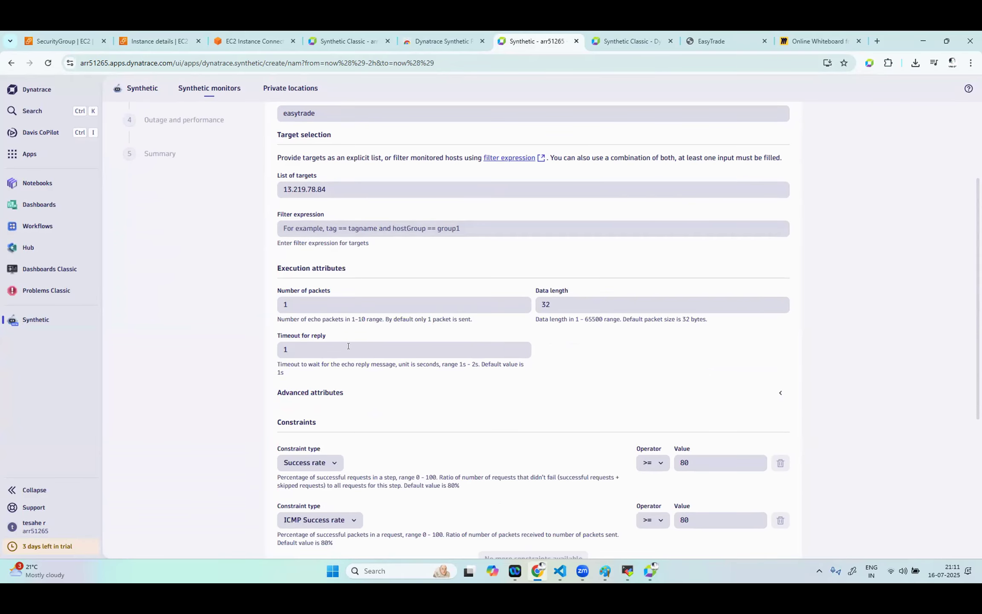
pyautogui.scroll(-1, 382, 357)
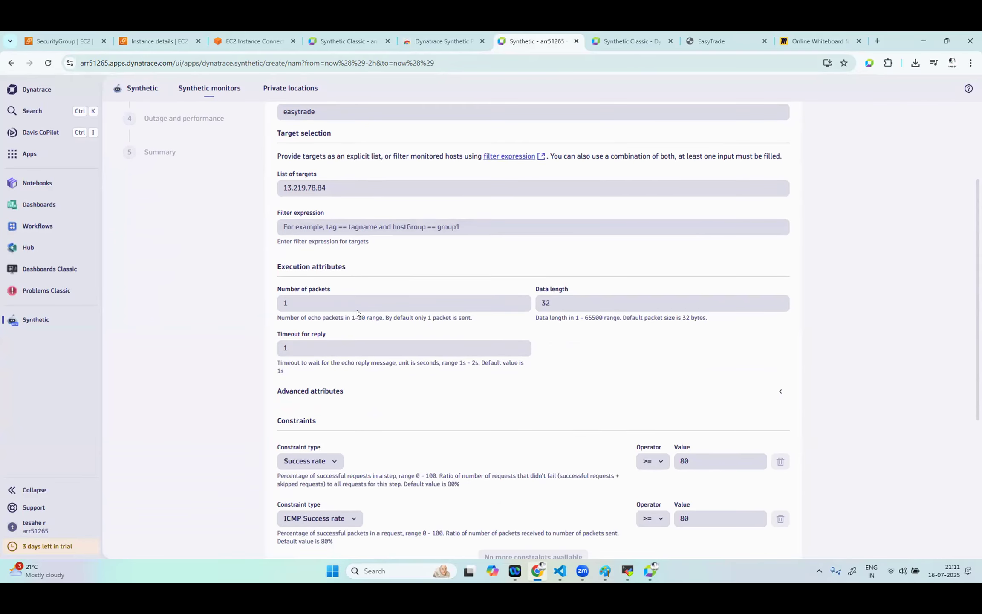
pyautogui.scroll(-4, 465, 388)
pyautogui.click(786, 506)
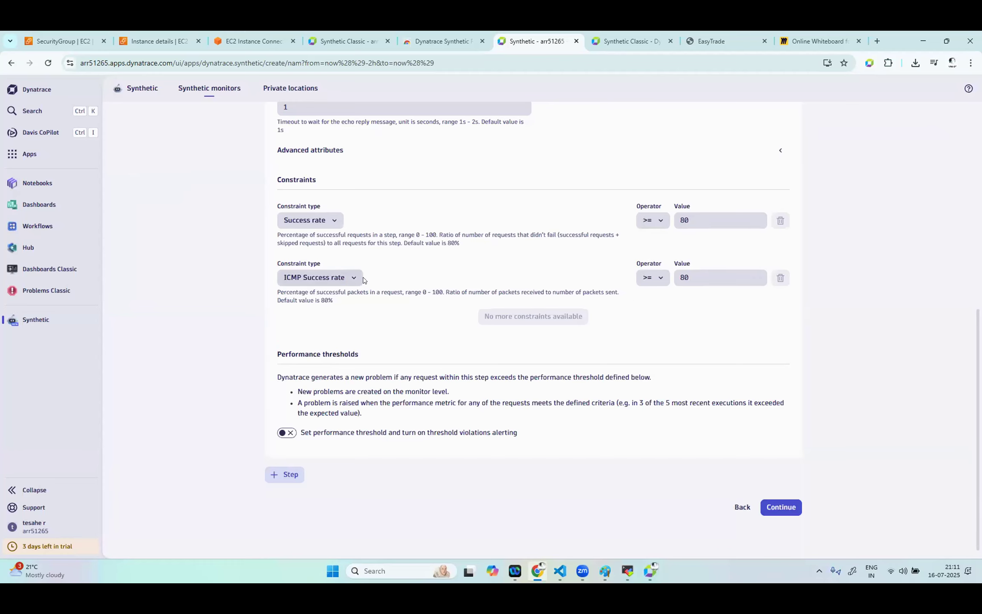
pyautogui.click(786, 508)
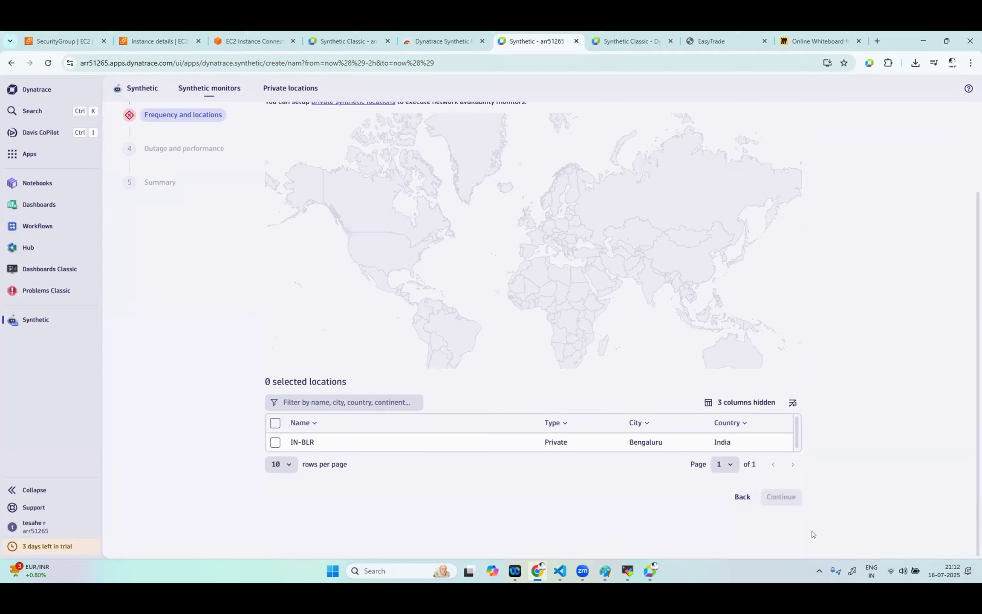
# - Assign the IN-BLR private location, accept the default outage settings, and save the network availability monitor
pyautogui.click(275, 442)
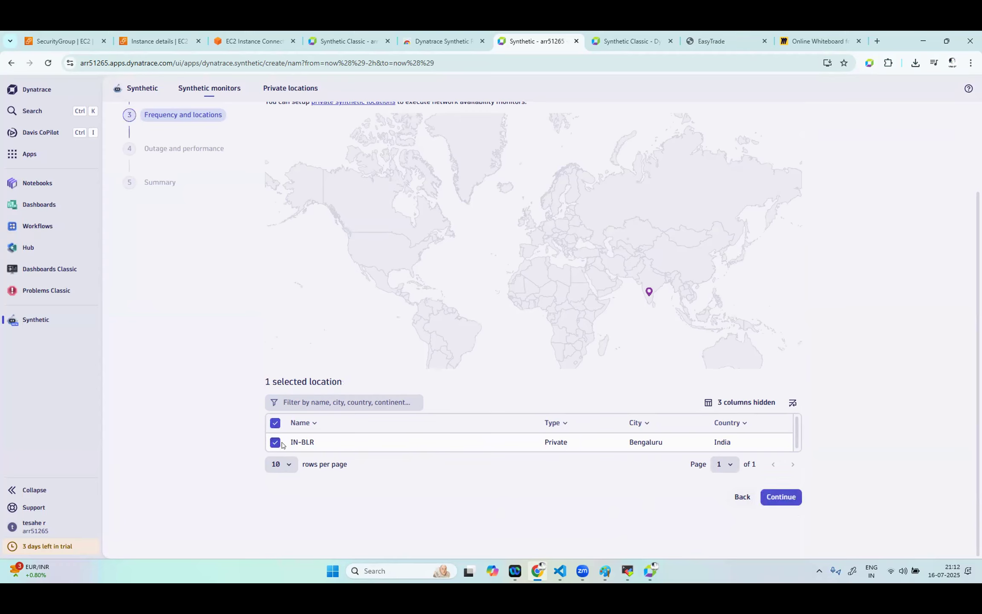
pyautogui.click(778, 497)
pyautogui.click(777, 321)
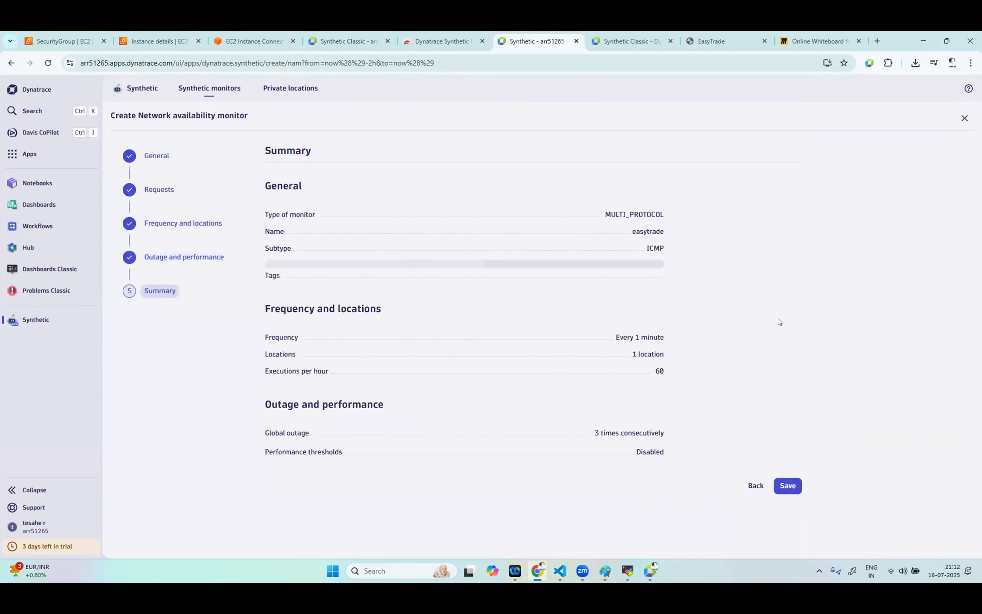
pyautogui.click(787, 485)
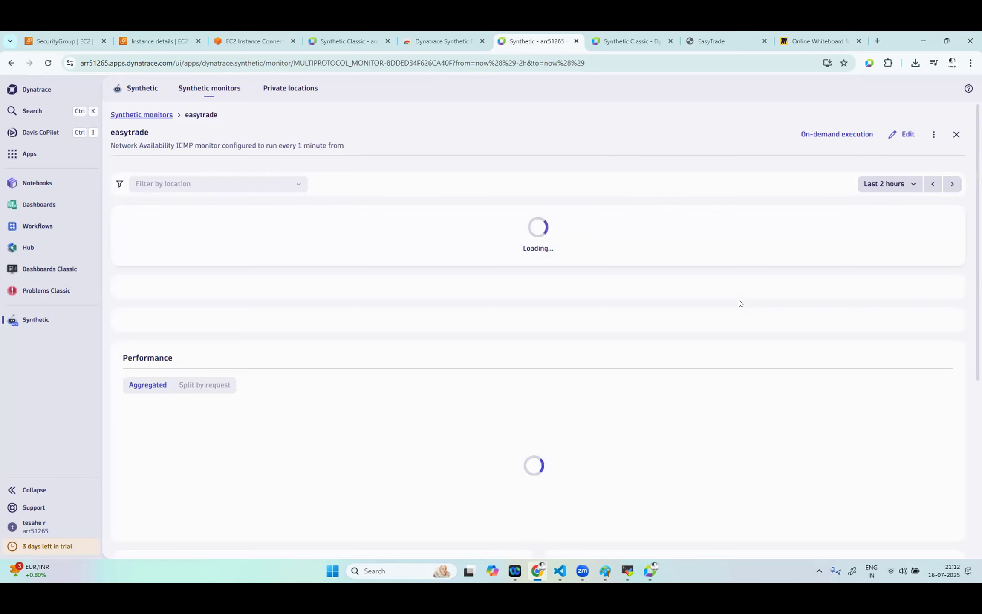
# - In Synthetic Classic, examine the 13.218.49.121/home clickpath monitor's availability by location and its synthetic events, problems and errors
pyautogui.click(347, 41)
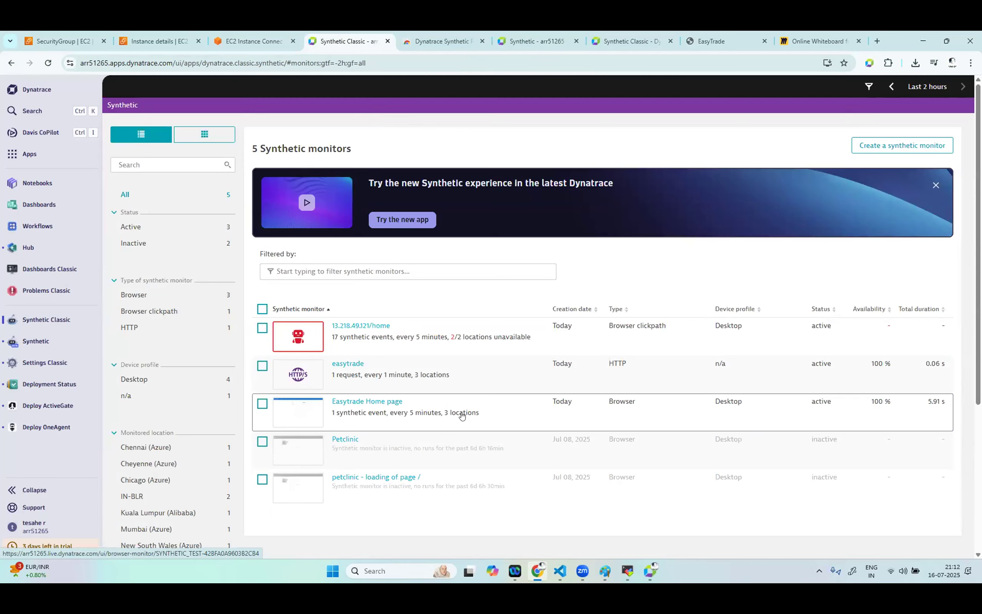
pyautogui.click(433, 340)
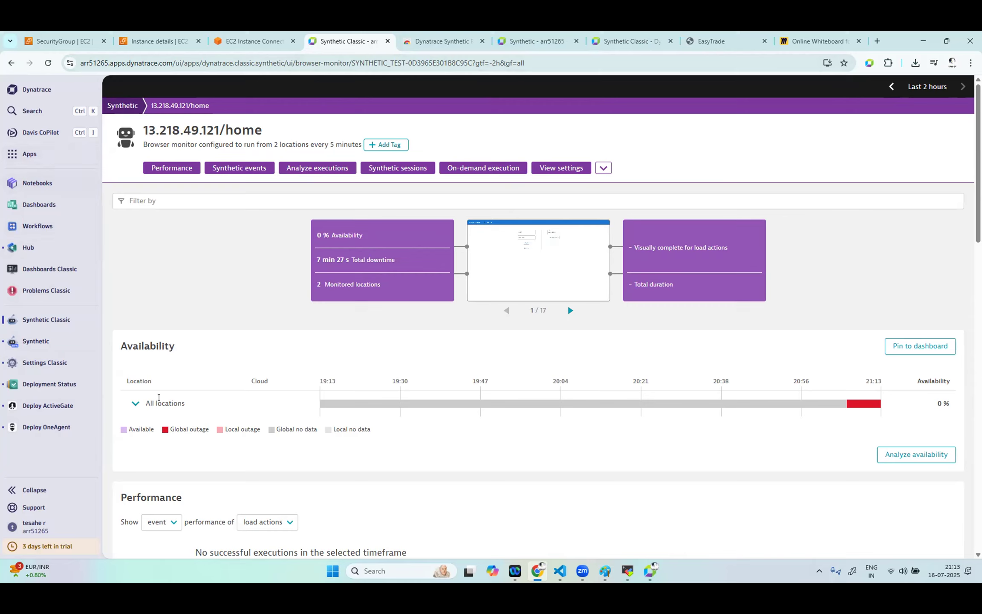
pyautogui.click(138, 404)
pyautogui.scroll(-5, 386, 413)
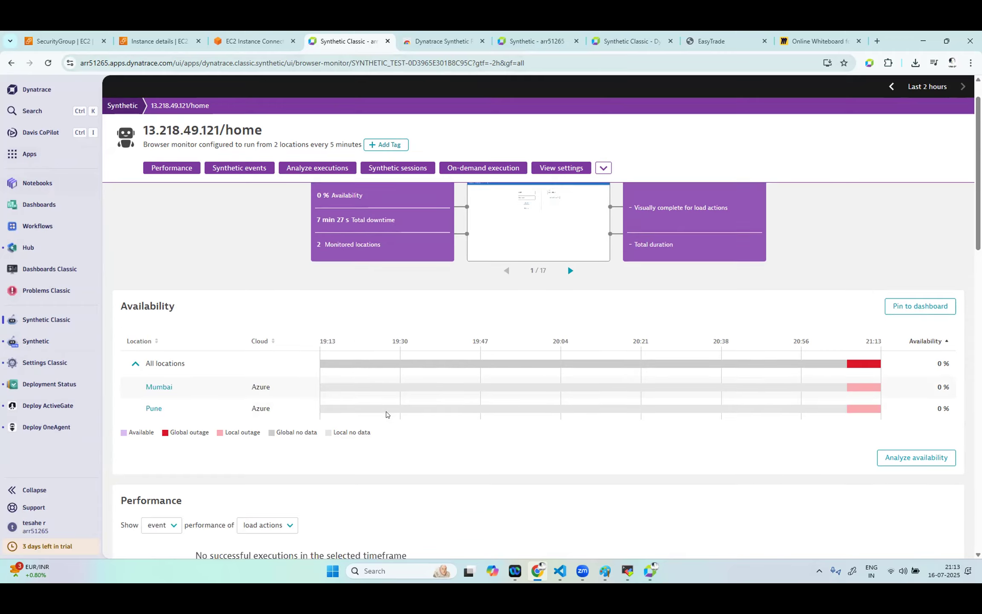
pyautogui.scroll(-8, 384, 413)
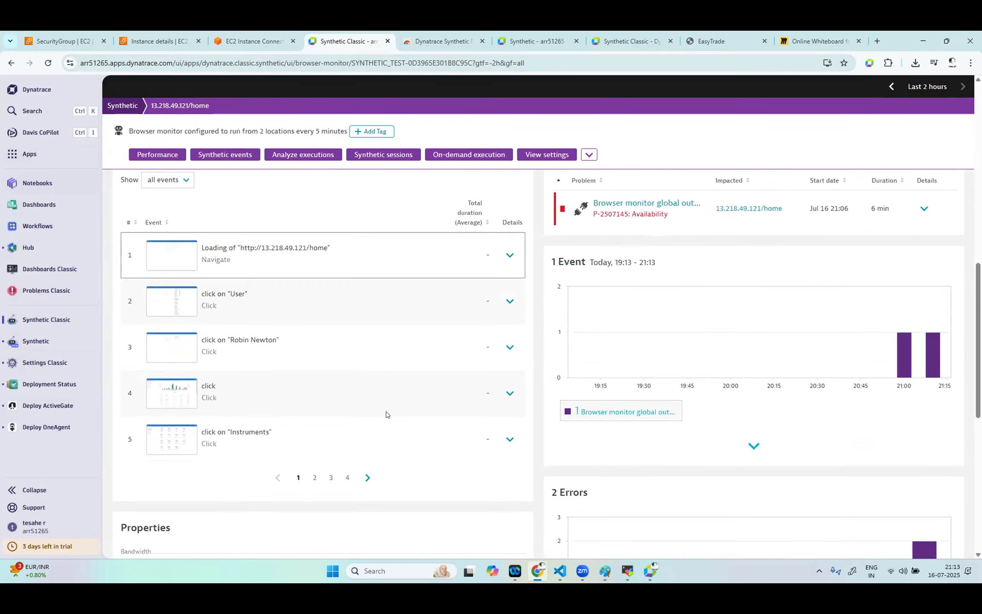
# - In the new Synthetic app, open the summary of the ICMP easytrade monitor and examine its status, properties and locations
pyautogui.scroll(12, 372, 272)
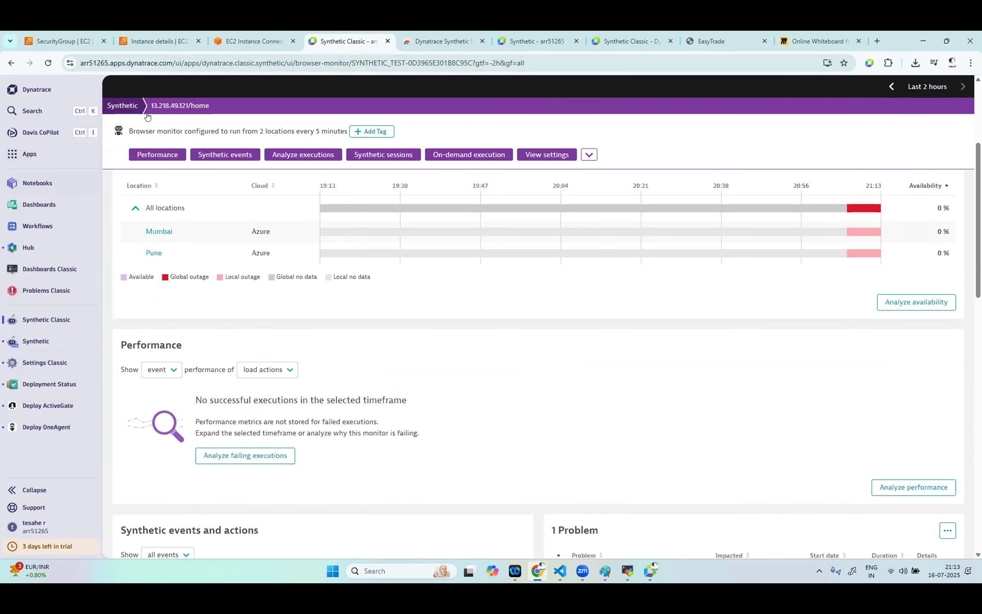
pyautogui.click(115, 106)
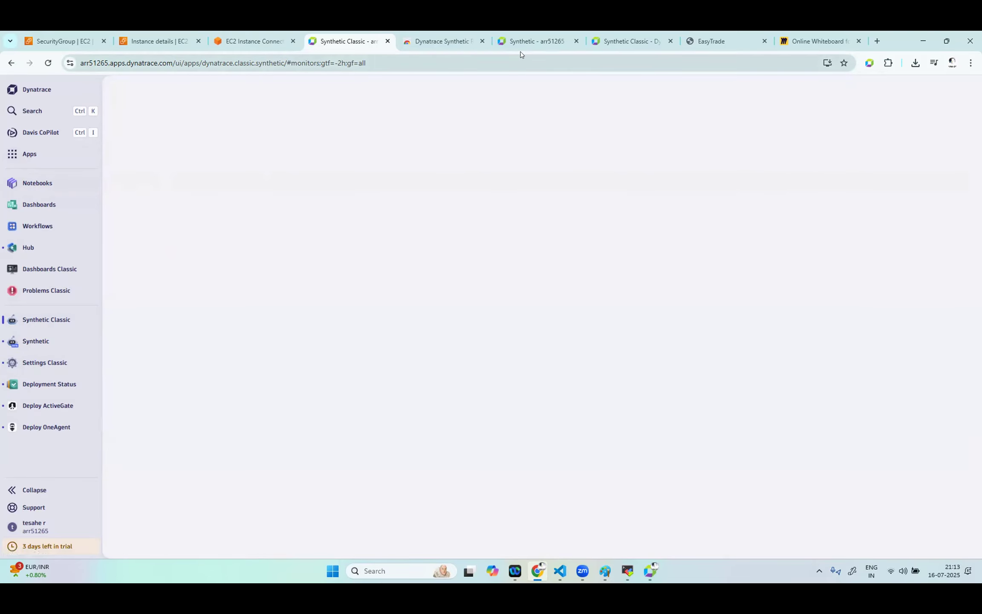
pyautogui.click(616, 40)
pyautogui.click(537, 41)
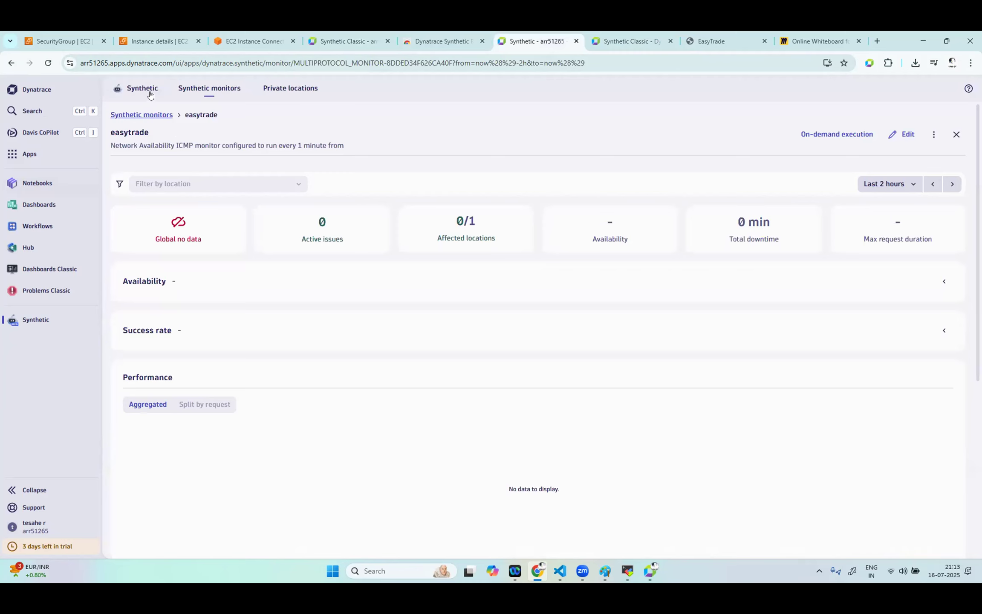
pyautogui.click(150, 93)
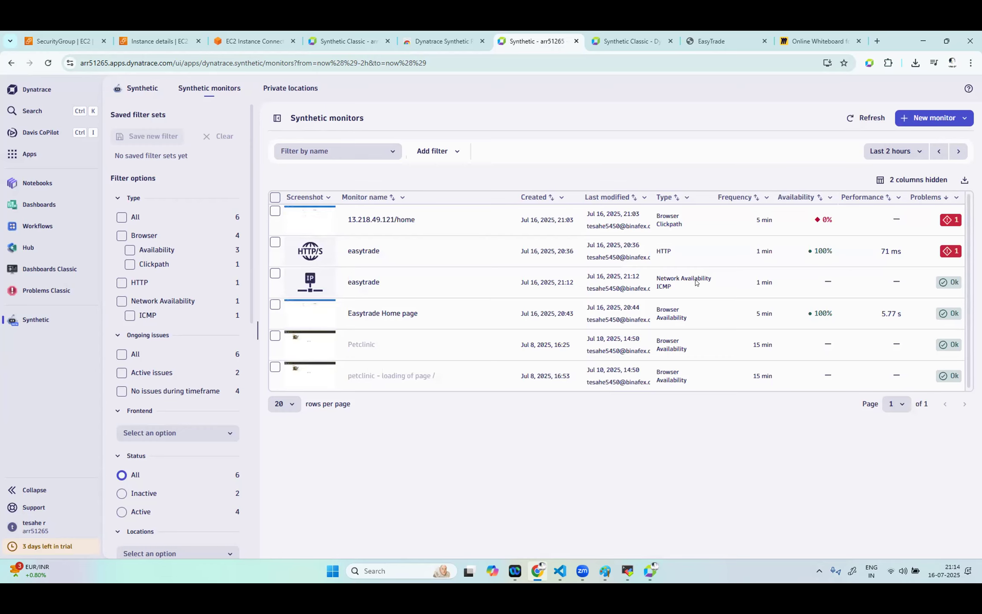
pyautogui.click(367, 285)
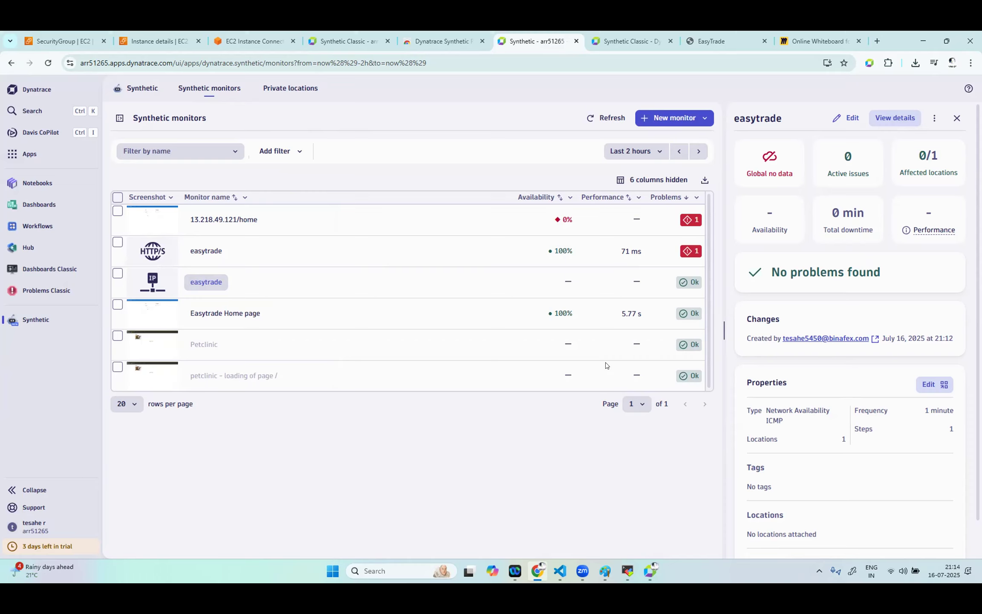
pyautogui.scroll(-1, 910, 444)
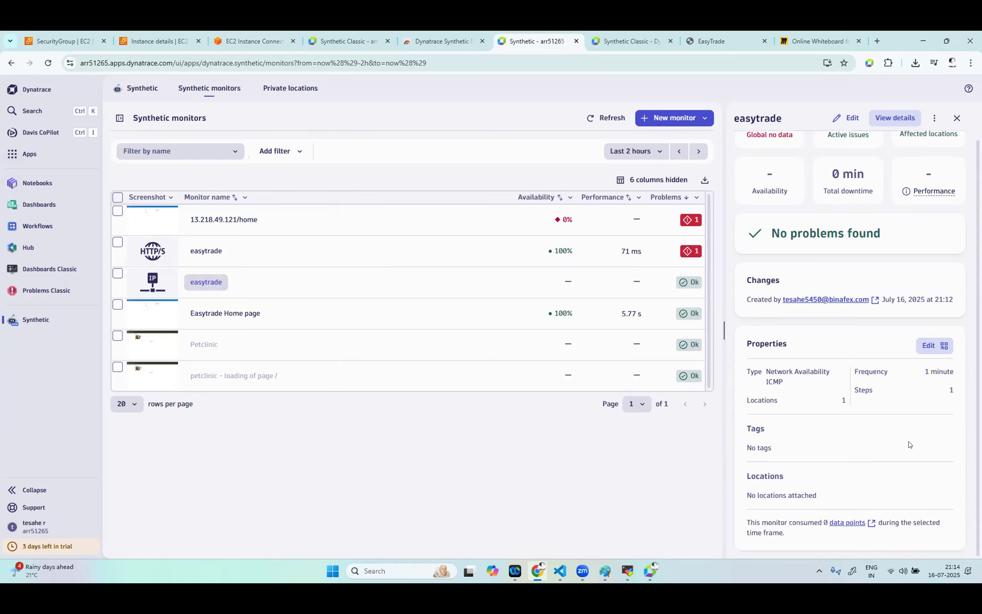
pyautogui.scroll(1, 910, 444)
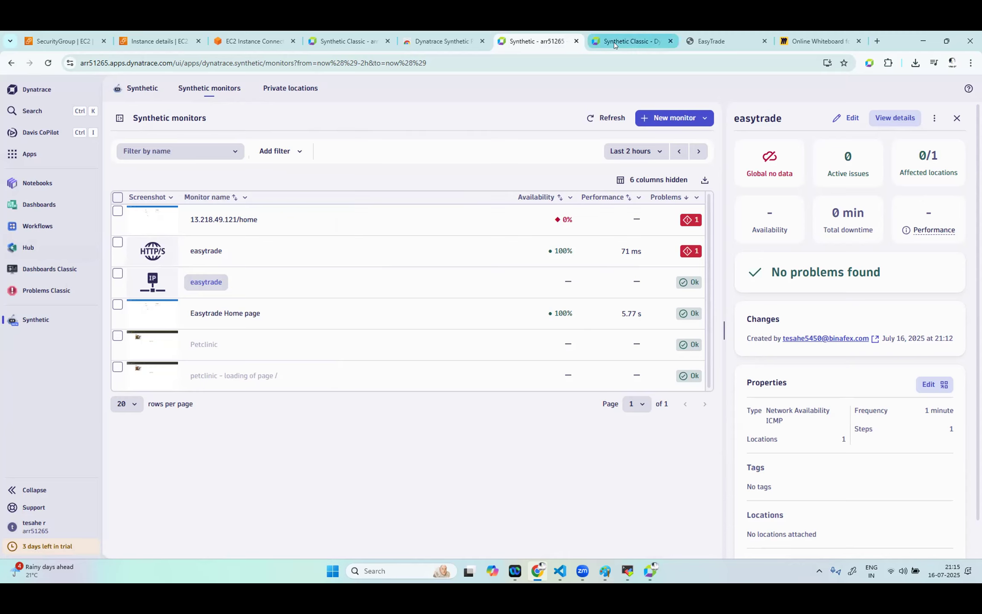
# - Start creating an HTTP monitor in Synthetic Classic and begin an HTTP request that uses the POST method
pyautogui.click(341, 41)
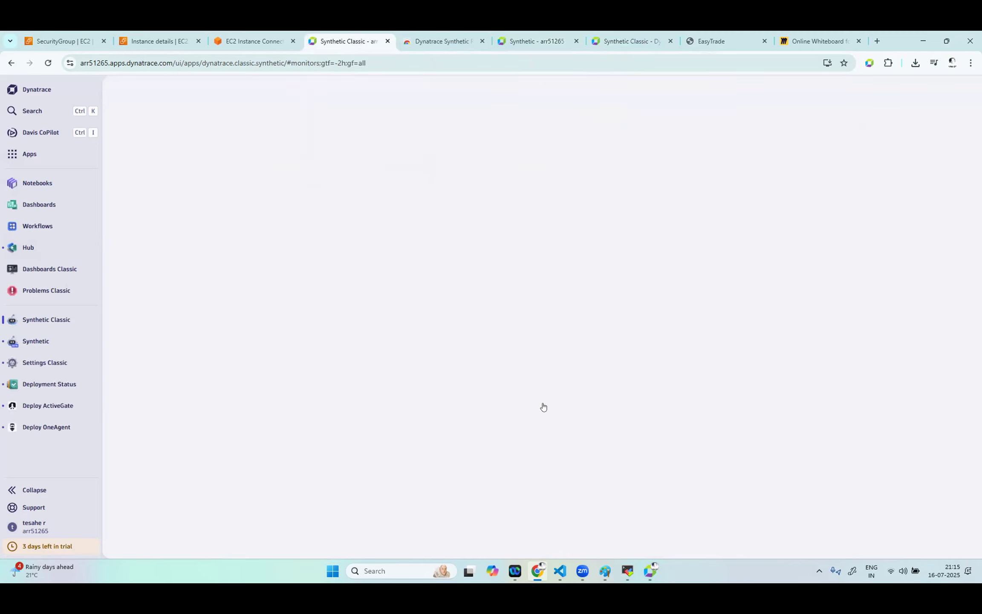
pyautogui.click(912, 150)
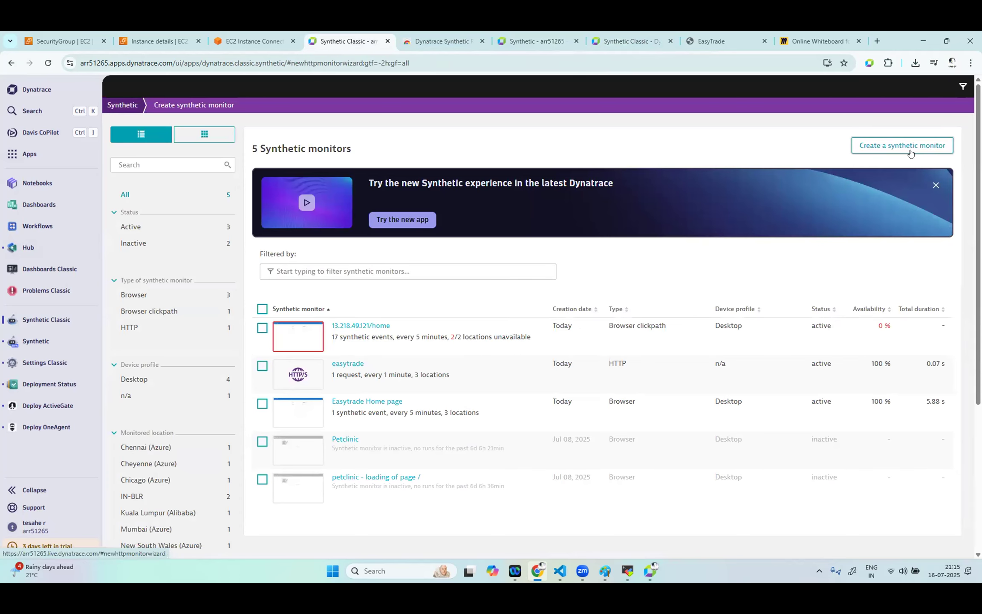
pyautogui.click(426, 358)
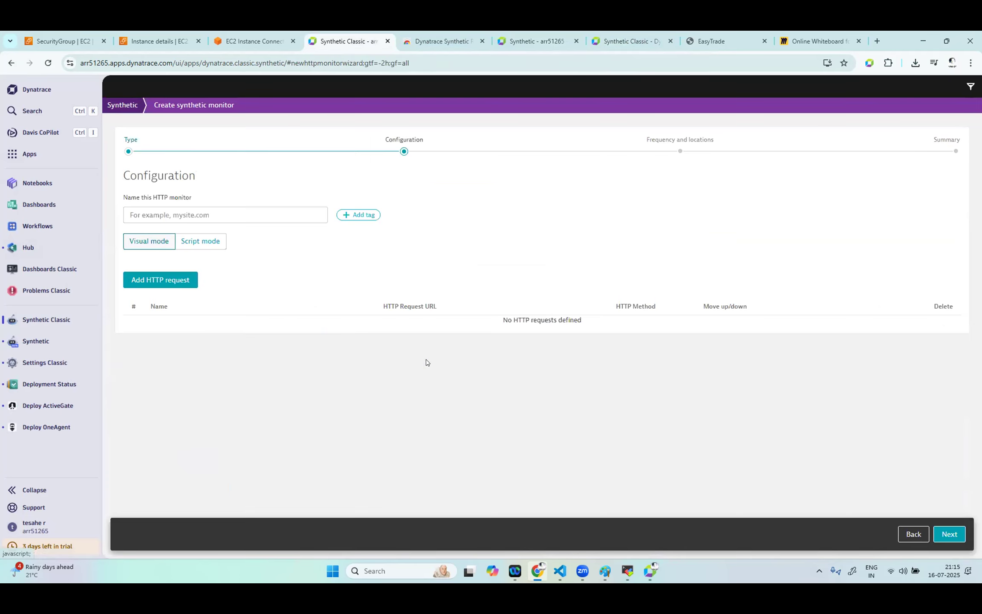
pyautogui.click(199, 281)
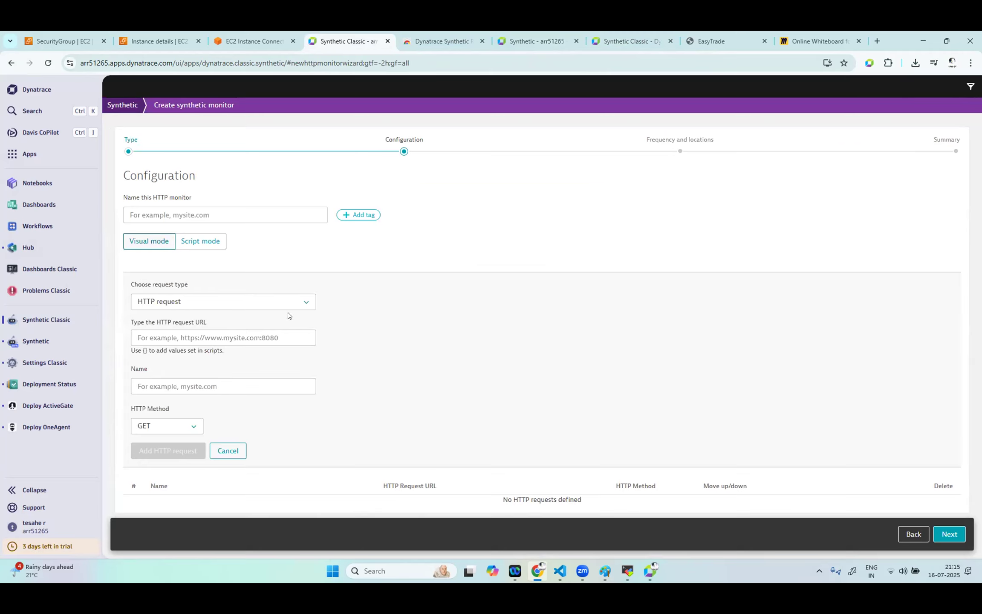
pyautogui.click(188, 429)
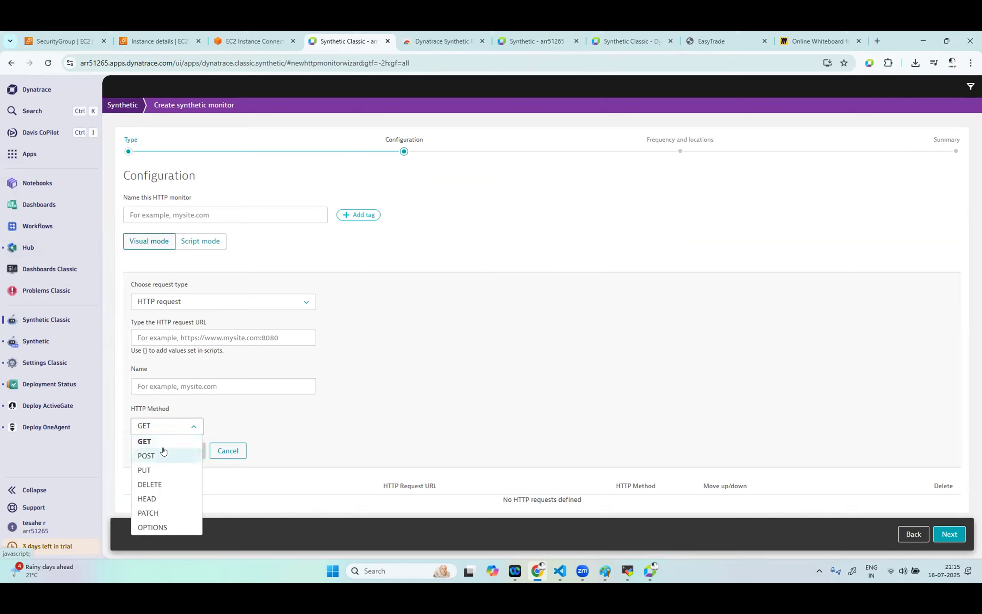
pyautogui.click(163, 455)
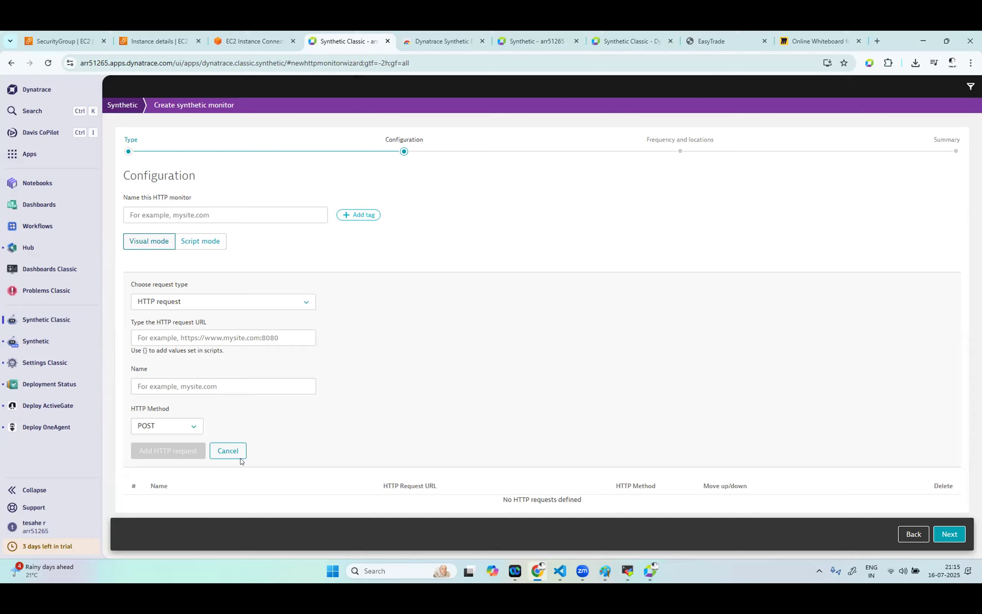
pyautogui.click(201, 334)
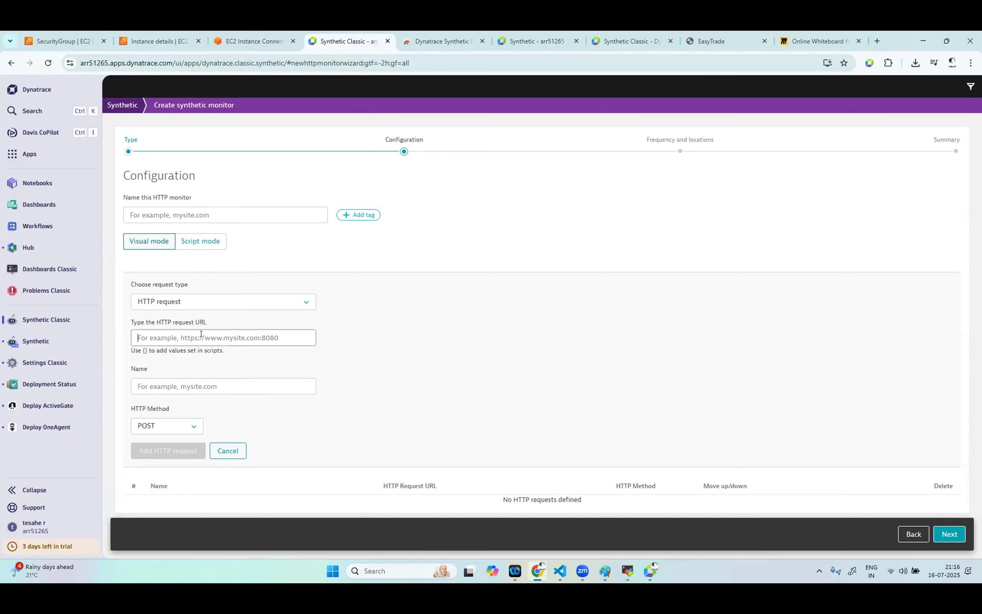
pyautogui.click(721, 40)
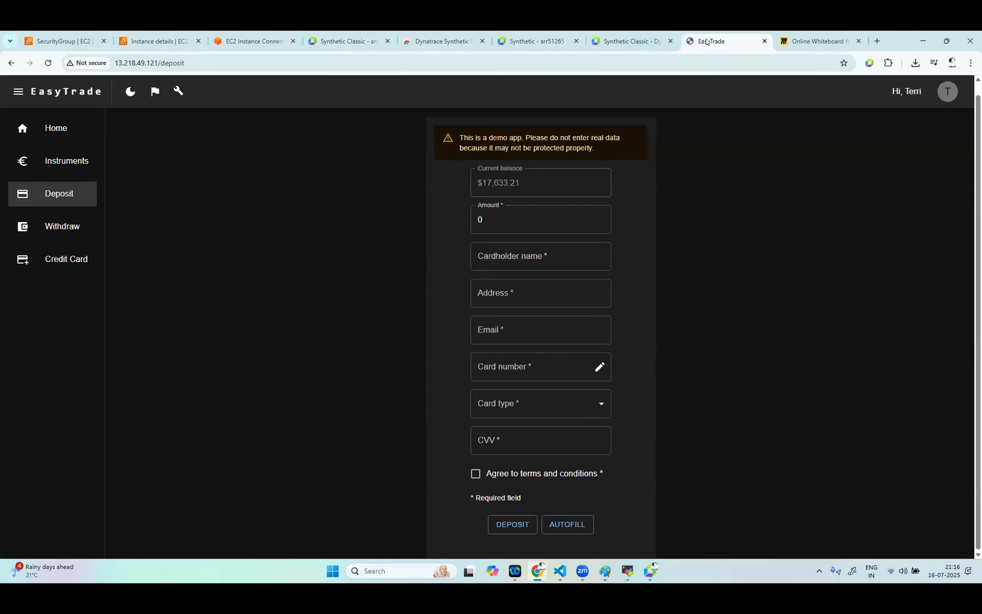
pyautogui.click(220, 63)
pyautogui.hotkey('ctrl', 'c')
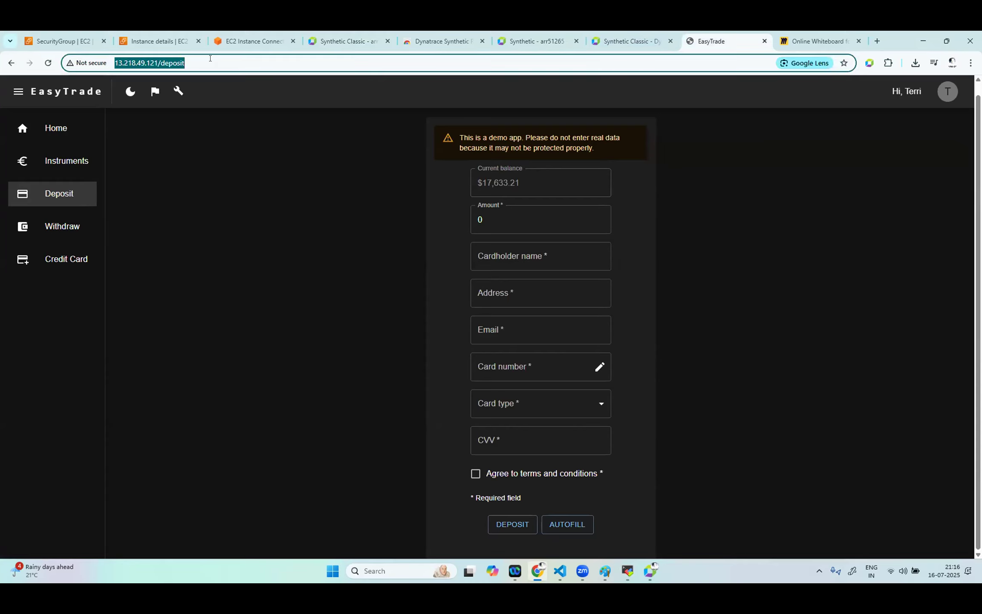
pyautogui.click(344, 40)
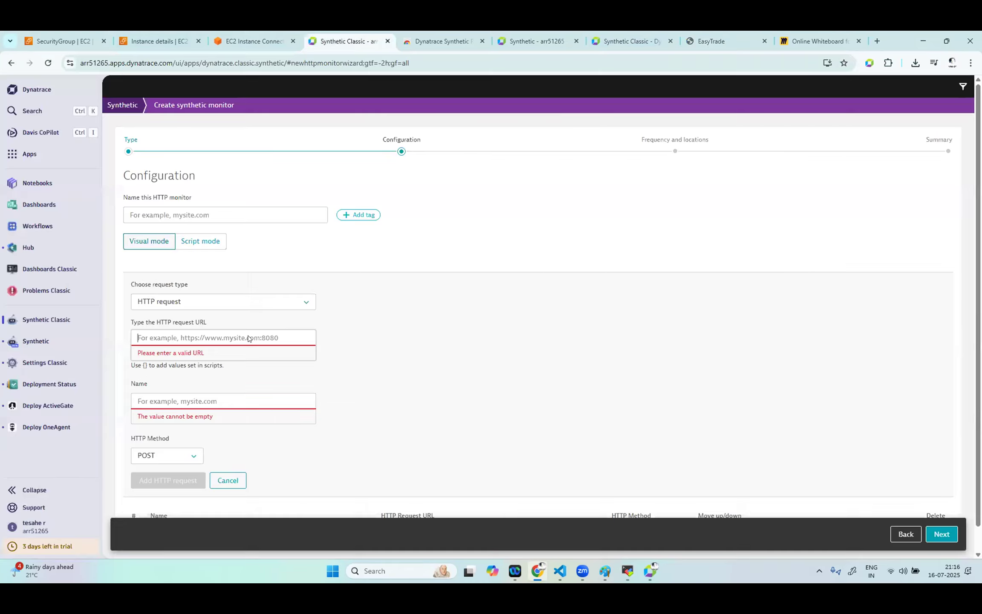
pyautogui.click(195, 338)
pyautogui.hotkey('ctrl', 'v')
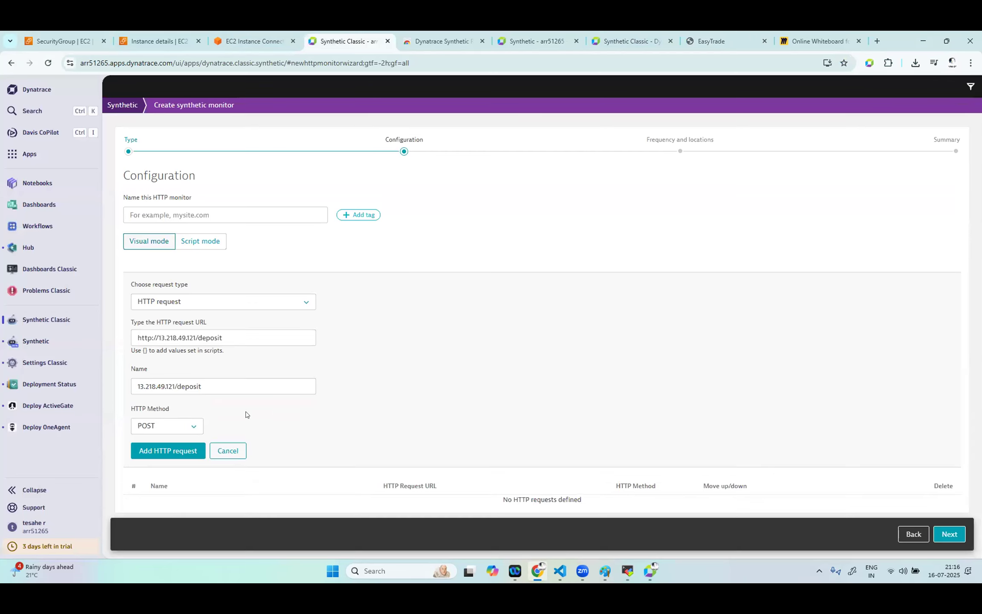
pyautogui.click(172, 452)
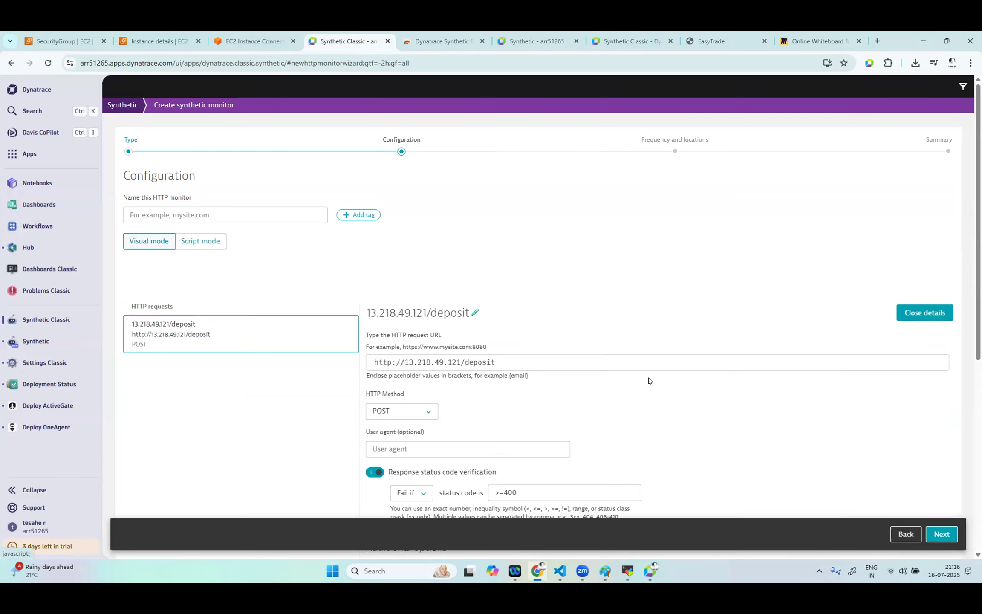
# - Enable the post-execution script for the deposit request and review its remaining additional options
pyautogui.scroll(-3, 649, 381)
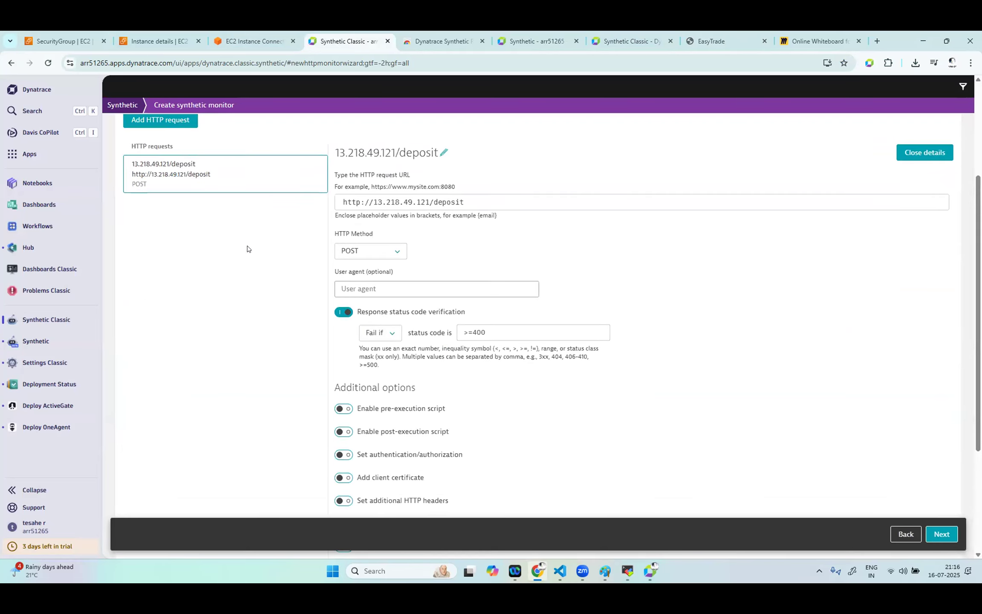
pyautogui.scroll(1, 247, 248)
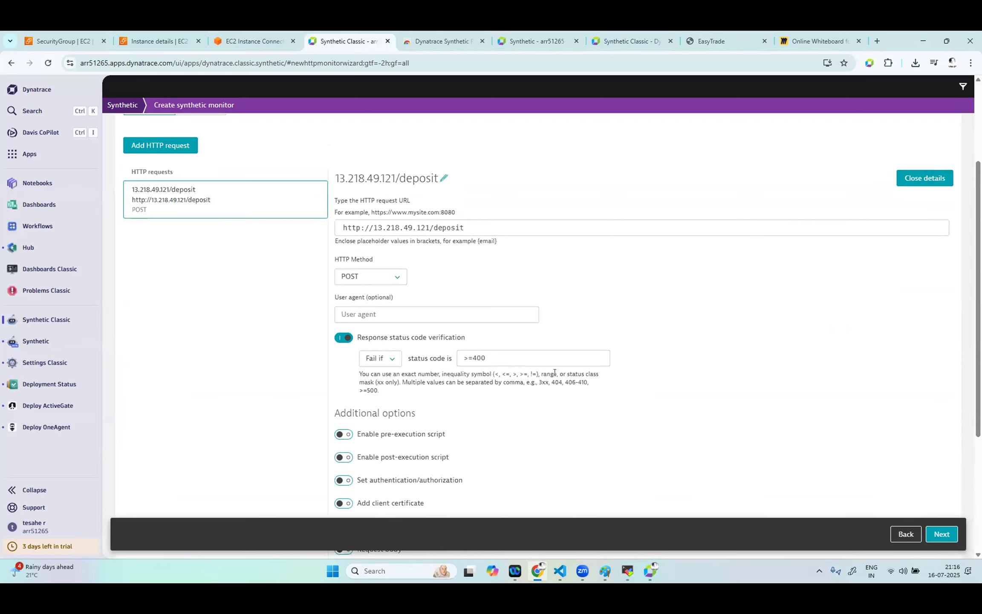
pyautogui.scroll(-2, 574, 434)
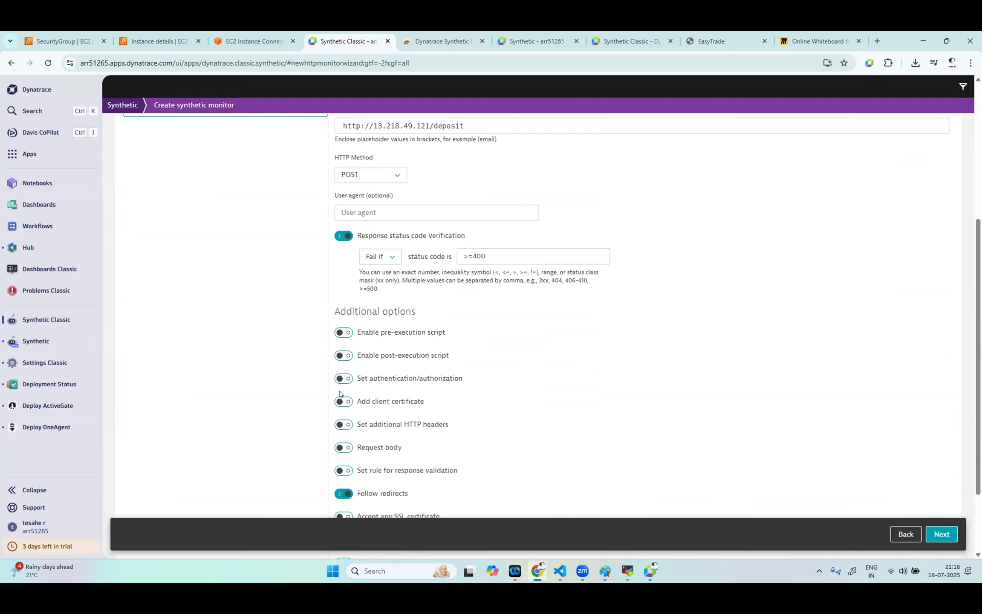
pyautogui.click(343, 355)
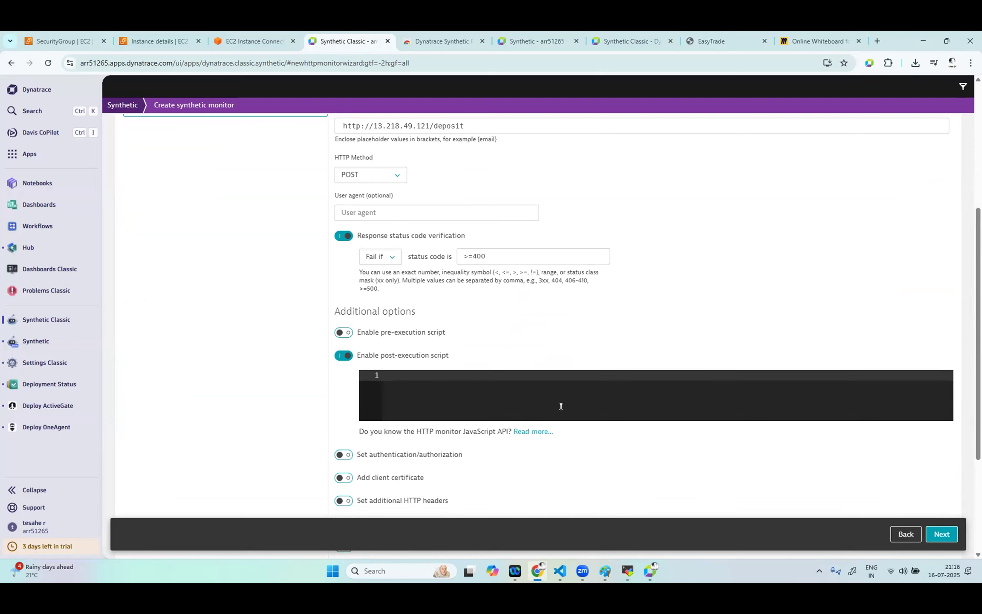
pyautogui.scroll(-3, 561, 407)
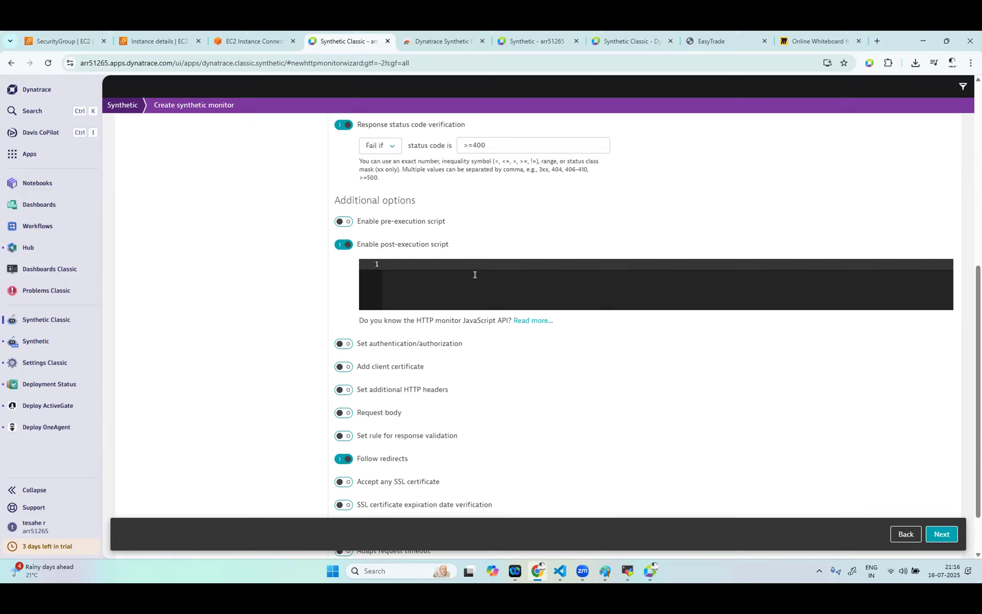
# - Search Windows for "post" and switch to the Postman app
pyautogui.click(373, 570)
pyautogui.write('post')
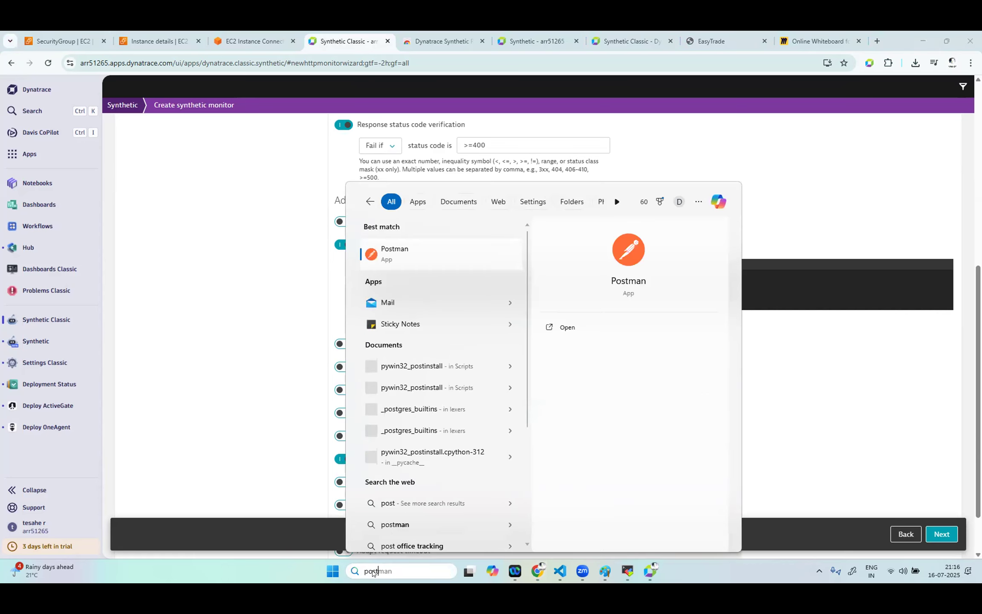
pyautogui.click(421, 248)
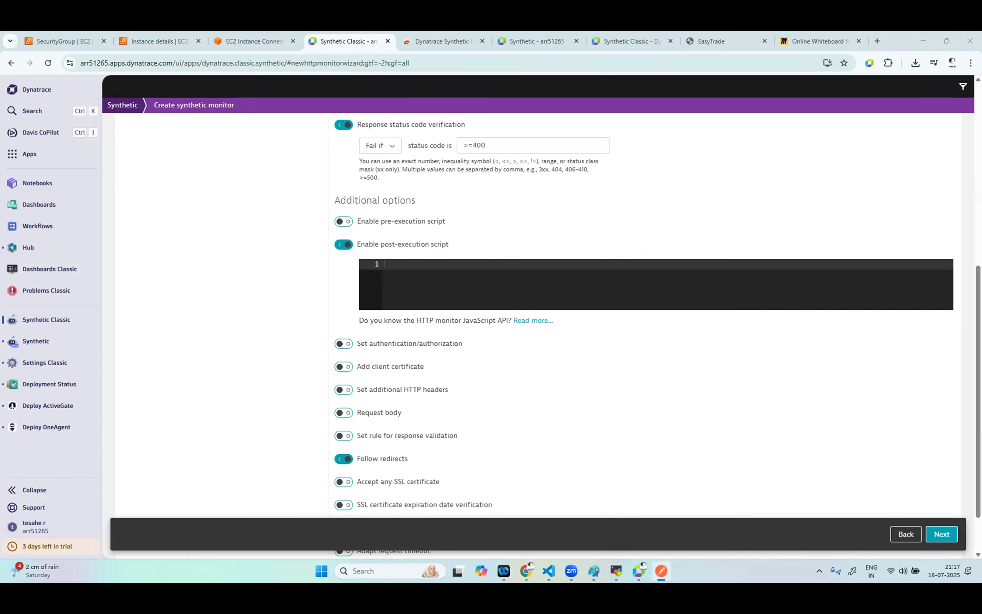
pyautogui.click(862, 50)
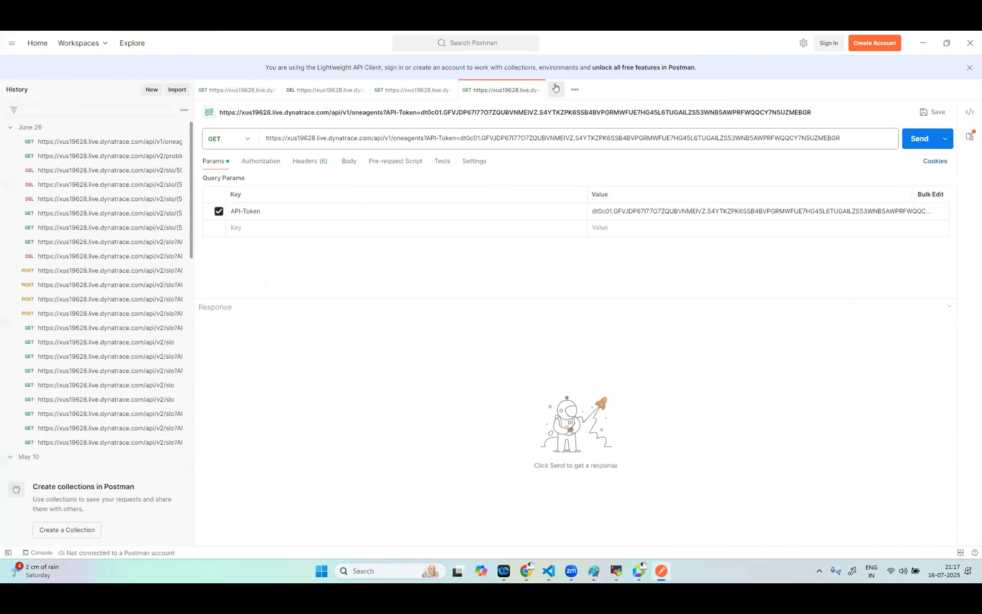
# - Create a new POST request in Postman using the previously used Dynatrace v1 oneagents URL, including its API token
pyautogui.click(556, 89)
pyautogui.click(239, 145)
pyautogui.click(219, 181)
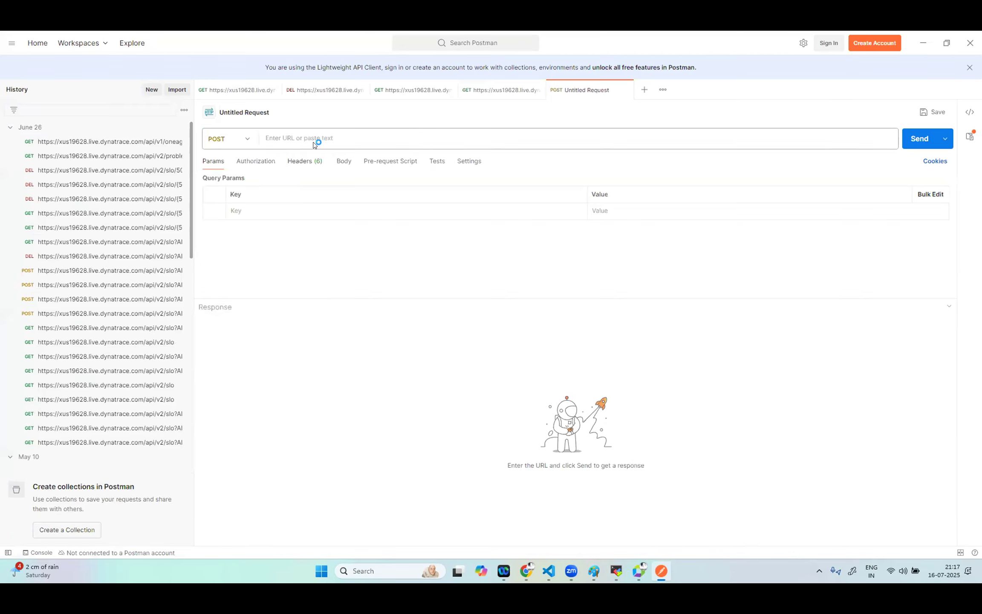
pyautogui.click(321, 137)
pyautogui.click(327, 164)
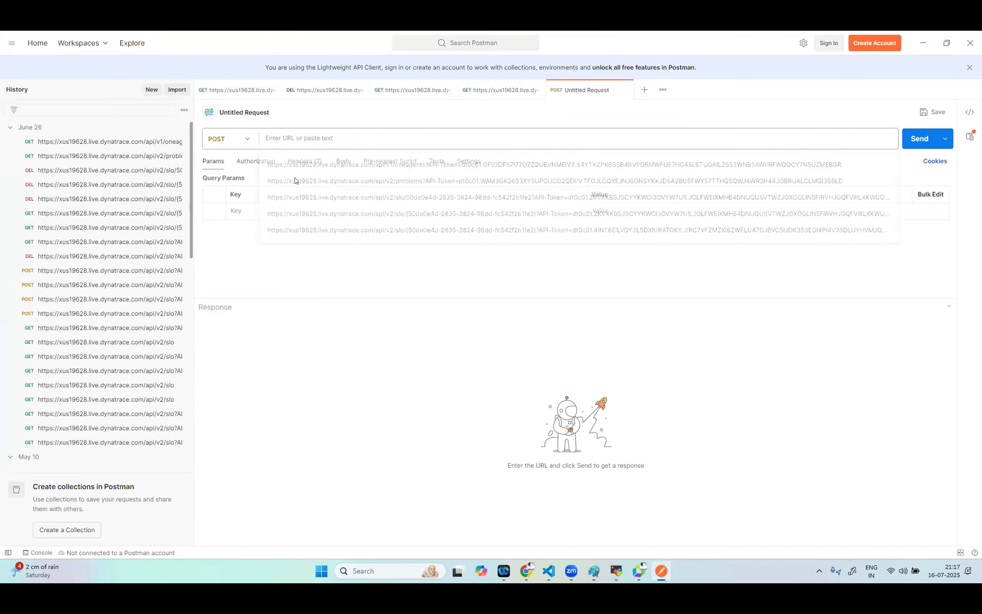
# - Set the POST request's body to raw format with JavaScript as the content language
pyautogui.click(347, 161)
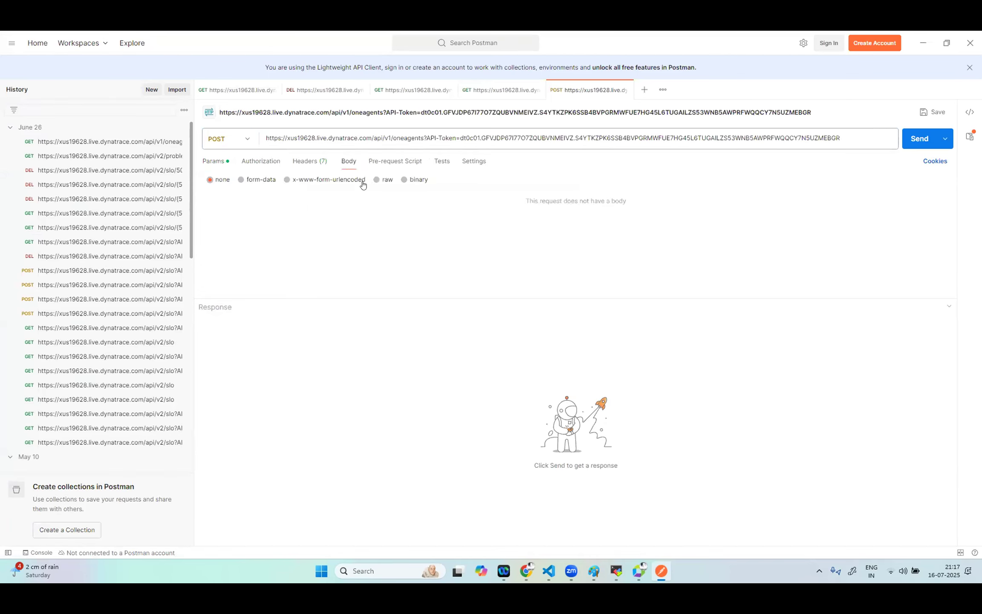
pyautogui.click(402, 180)
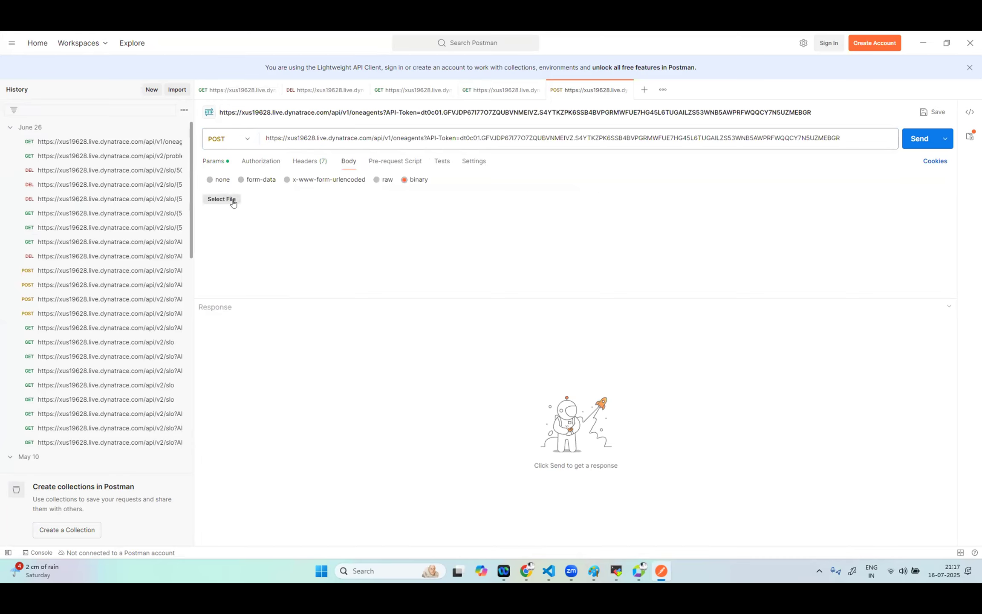
pyautogui.click(208, 180)
pyautogui.click(376, 180)
pyautogui.click(446, 180)
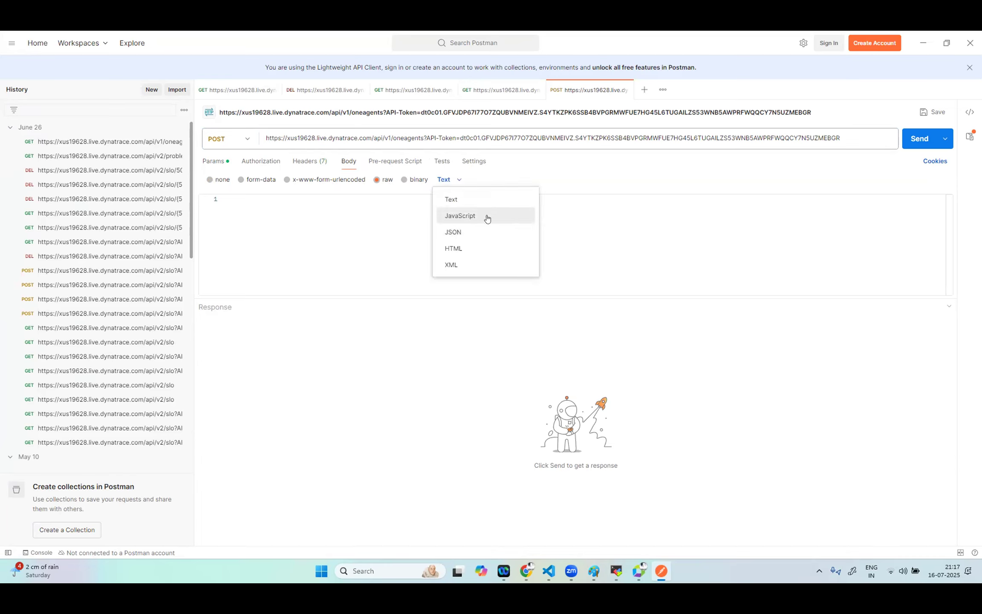
pyautogui.click(488, 219)
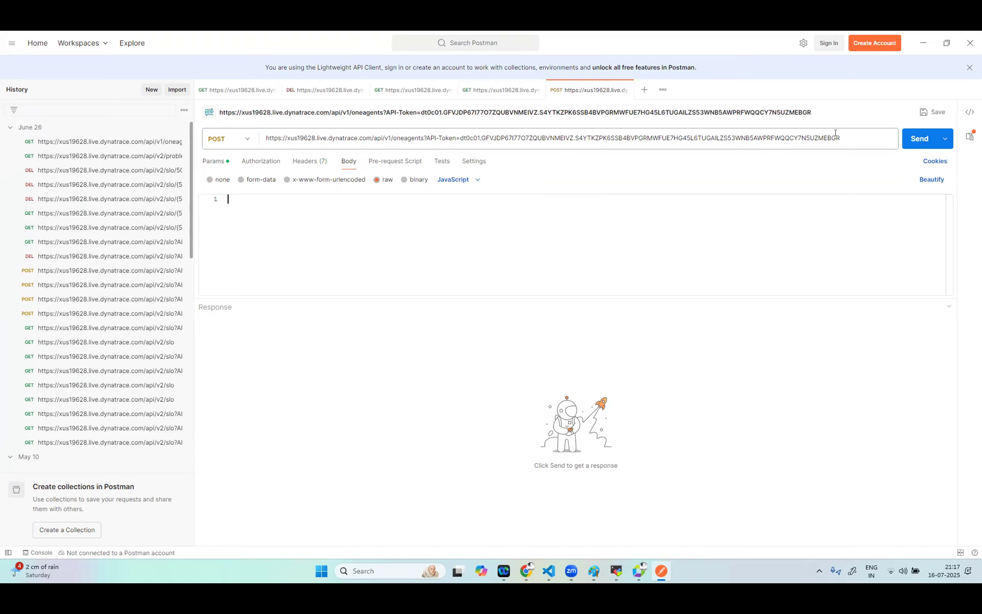
# - Switch to Paint and sketch a user marked with a circled number, a cloud above it, and an arrow leading to a rectangular box
pyautogui.click(594, 571)
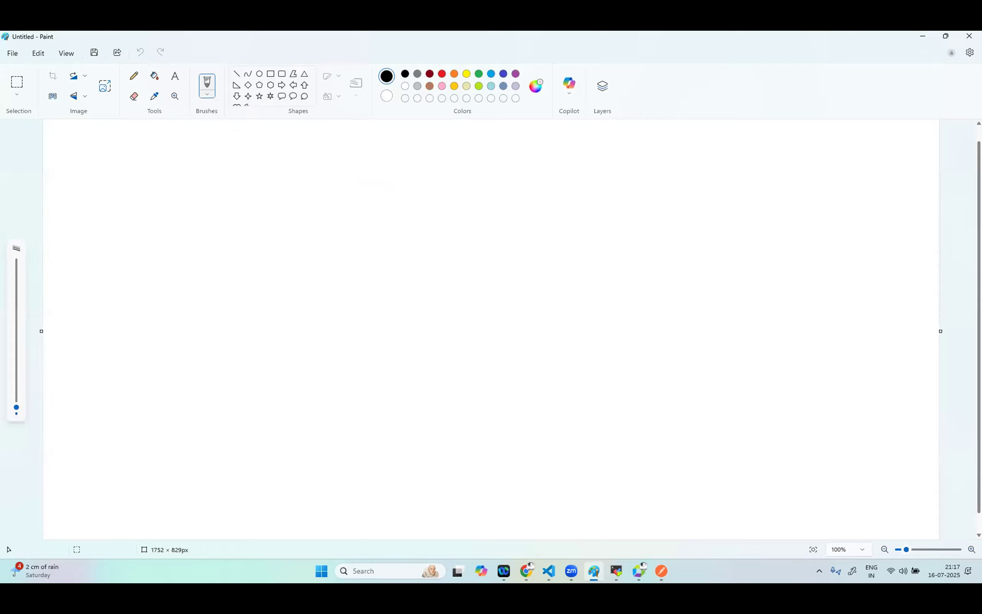
pyautogui.moveTo(103, 382)
pyautogui.mouseDown()
pyautogui.moveTo(124, 440)
pyautogui.moveTo(143, 430)
pyautogui.mouseUp()
pyautogui.moveTo(120, 316)
pyautogui.mouseDown()
pyautogui.moveTo(145, 348)
pyautogui.moveTo(110, 347)
pyautogui.moveTo(147, 352)
pyautogui.moveTo(141, 410)
pyautogui.mouseUp()
pyautogui.moveTo(122, 375); pyautogui.dragTo(153, 375)
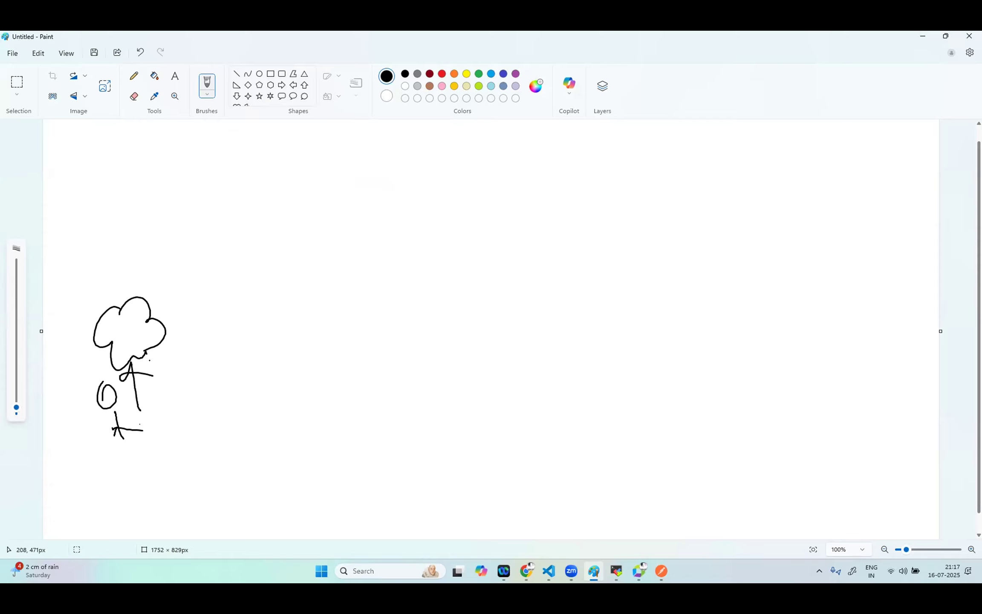
pyautogui.moveTo(158, 315); pyautogui.dragTo(275, 253)
pyautogui.moveTo(272, 244); pyautogui.dragTo(284, 265)
pyautogui.moveTo(300, 212); pyautogui.dragTo(319, 275)
pyautogui.moveTo(299, 212)
pyautogui.mouseDown()
pyautogui.moveTo(391, 173)
pyautogui.moveTo(358, 264)
pyautogui.moveTo(304, 286)
pyautogui.mouseUp()
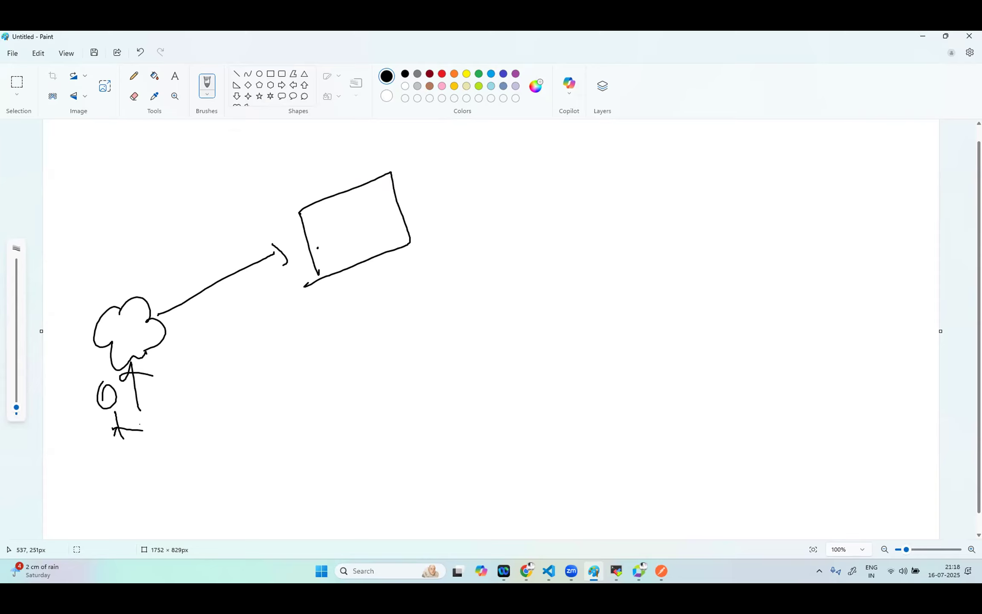
# - Extend the sketch with a labelled return arrow below the cloud and an arrow from the box to the handwritten word "data"
pyautogui.moveTo(151, 320)
pyautogui.mouseDown()
pyautogui.moveTo(305, 241)
pyautogui.moveTo(302, 252)
pyautogui.mouseUp()
pyautogui.moveTo(157, 358)
pyautogui.mouseDown()
pyautogui.moveTo(156, 422)
pyautogui.moveTo(172, 410)
pyautogui.mouseUp()
pyautogui.moveTo(146, 450)
pyautogui.mouseDown()
pyautogui.moveTo(142, 473)
pyautogui.moveTo(159, 483)
pyautogui.mouseUp()
pyautogui.moveTo(162, 457)
pyautogui.mouseDown()
pyautogui.moveTo(171, 463)
pyautogui.moveTo(197, 443)
pyautogui.mouseUp()
pyautogui.click(134, 331)
pyautogui.click(371, 218)
pyautogui.moveTo(404, 218)
pyautogui.mouseDown()
pyautogui.moveTo(547, 272)
pyautogui.moveTo(542, 292)
pyautogui.moveTo(613, 291)
pyautogui.moveTo(632, 280)
pyautogui.moveTo(640, 306)
pyautogui.mouseUp()
pyautogui.moveTo(635, 299); pyautogui.dragTo(663, 301)
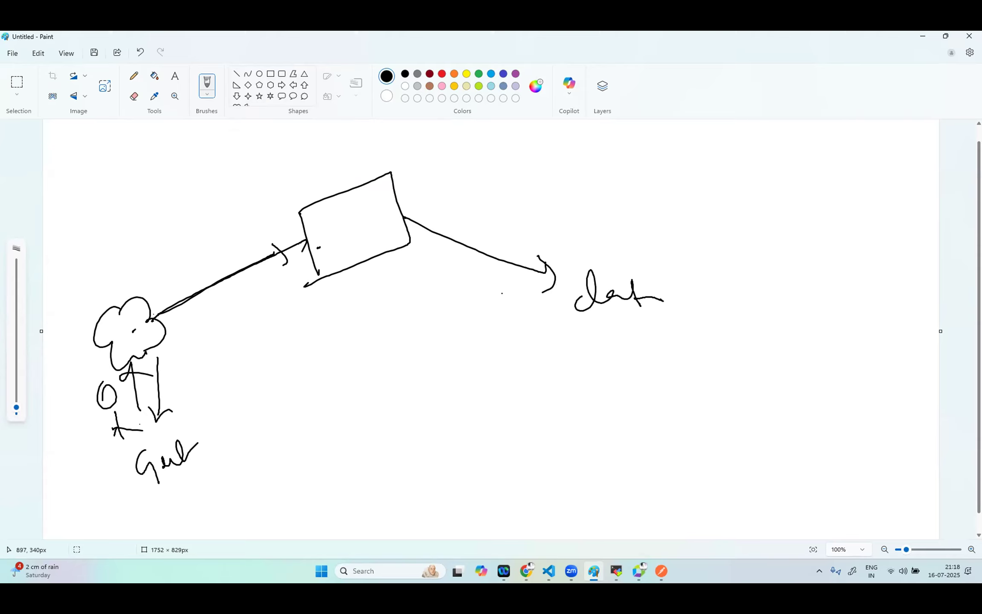
# - Add a second pair of flow arrows to the sketch, leading through the box to a database cylinder
pyautogui.moveTo(548, 312); pyautogui.dragTo(675, 338)
pyautogui.moveTo(209, 354); pyautogui.dragTo(328, 301)
pyautogui.moveTo(408, 276); pyautogui.dragTo(622, 343)
pyautogui.moveTo(602, 328)
pyautogui.mouseDown()
pyautogui.moveTo(617, 357)
pyautogui.moveTo(634, 353)
pyautogui.moveTo(662, 389)
pyautogui.moveTo(661, 381)
pyautogui.mouseUp()
pyautogui.moveTo(649, 340); pyautogui.dragTo(721, 389)
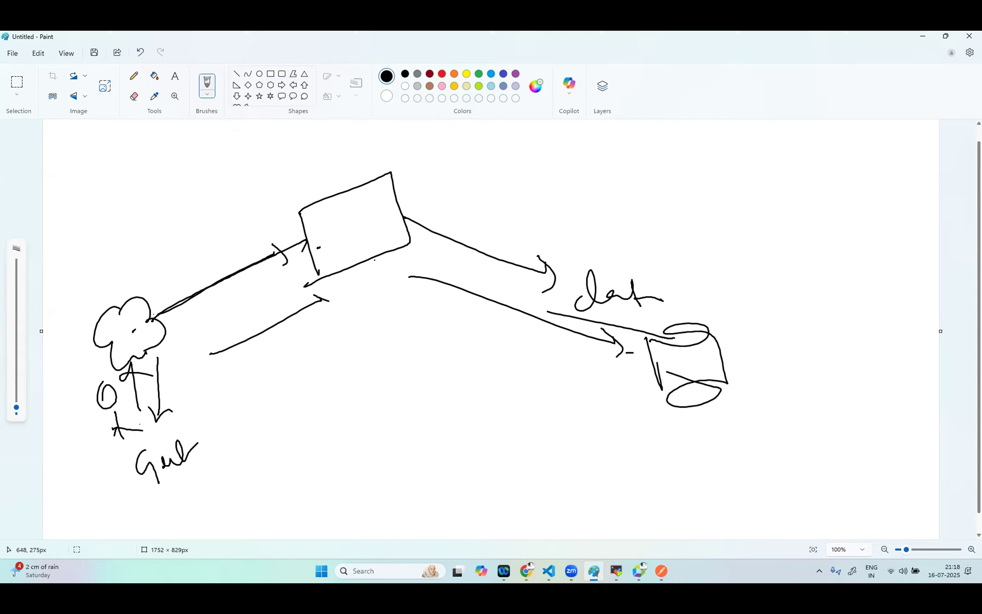
# - Handwrite a two-line note beginning with "Post" beside the database cylinder and circle it
pyautogui.moveTo(490, 330); pyautogui.dragTo(500, 357)
pyautogui.moveTo(490, 333); pyautogui.dragTo(495, 347)
pyautogui.moveTo(514, 333)
pyautogui.mouseDown()
pyautogui.moveTo(539, 338)
pyautogui.moveTo(537, 353)
pyautogui.moveTo(559, 341)
pyautogui.mouseUp()
pyautogui.moveTo(518, 365)
pyautogui.mouseDown()
pyautogui.moveTo(536, 381)
pyautogui.moveTo(598, 391)
pyautogui.moveTo(593, 402)
pyautogui.mouseUp()
pyautogui.moveTo(542, 339)
pyautogui.mouseDown()
pyautogui.moveTo(588, 416)
pyautogui.moveTo(491, 327)
pyautogui.mouseUp()
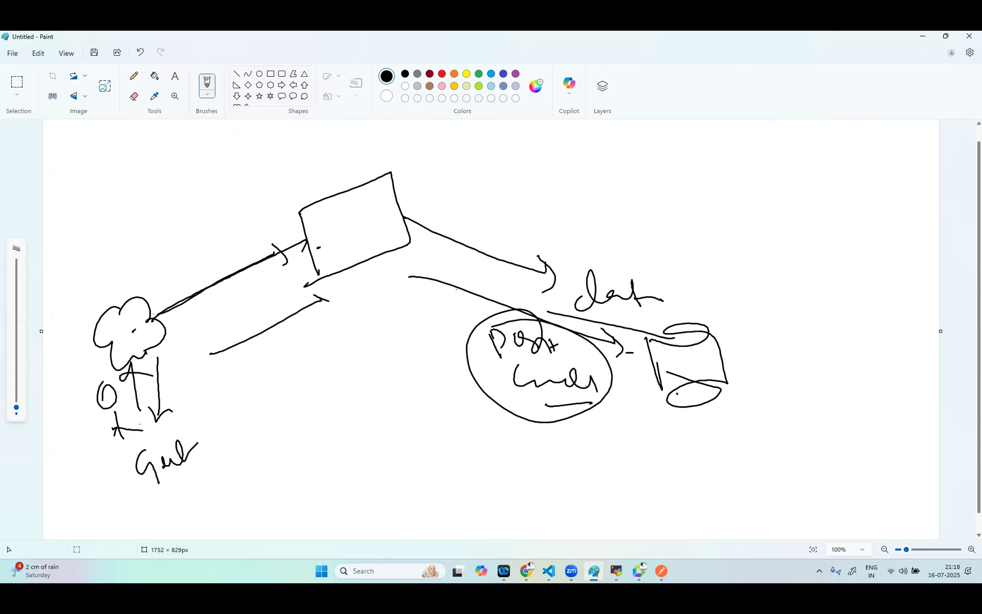
# - Switch to Dynatrace, open the Dynatrace API reference from the support resources, and return to the synthetic monitor wizard
pyautogui.hotkey('alt', 'Tab')
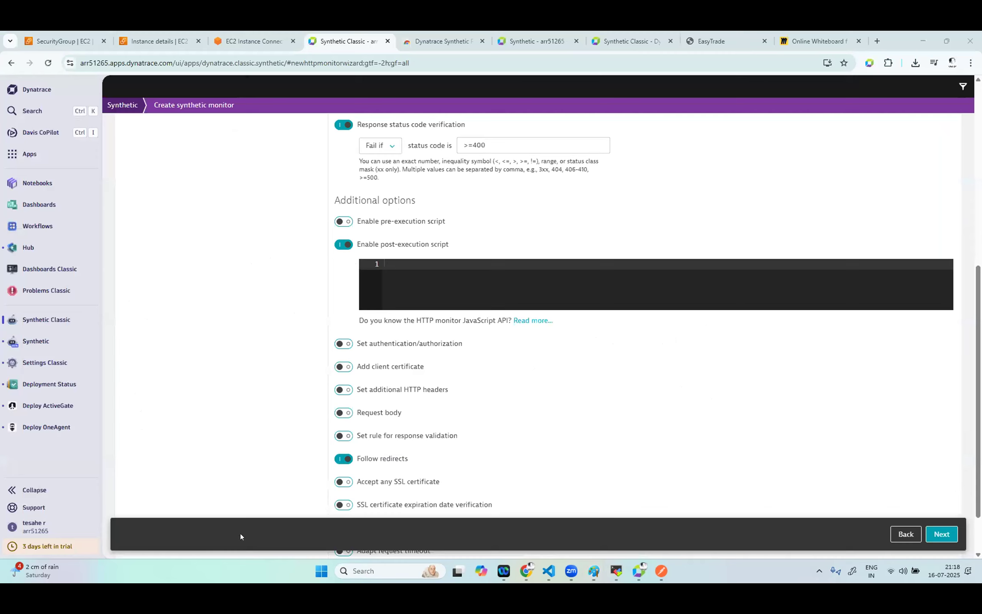
pyautogui.click(41, 525)
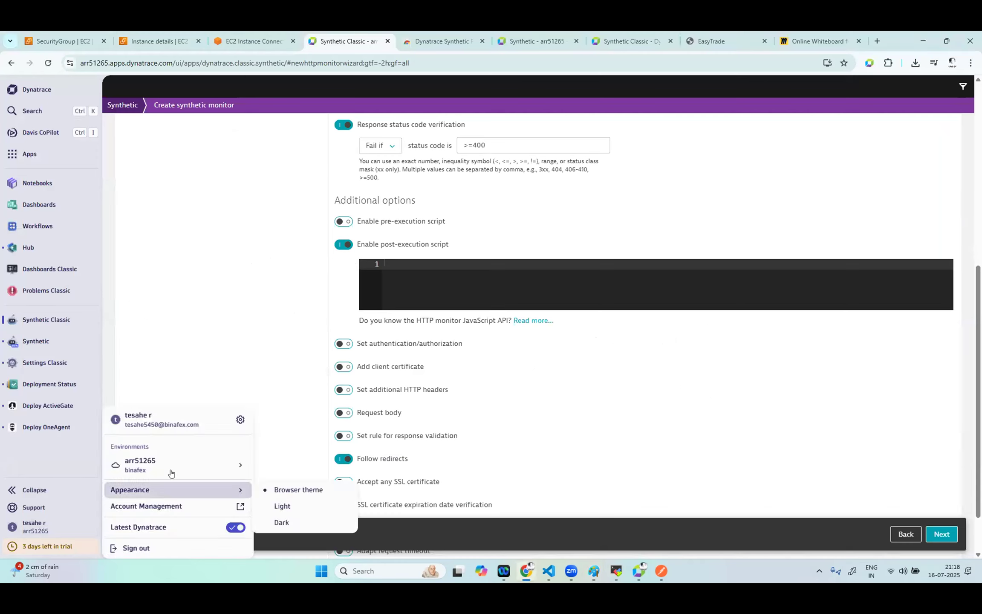
pyautogui.click(34, 506)
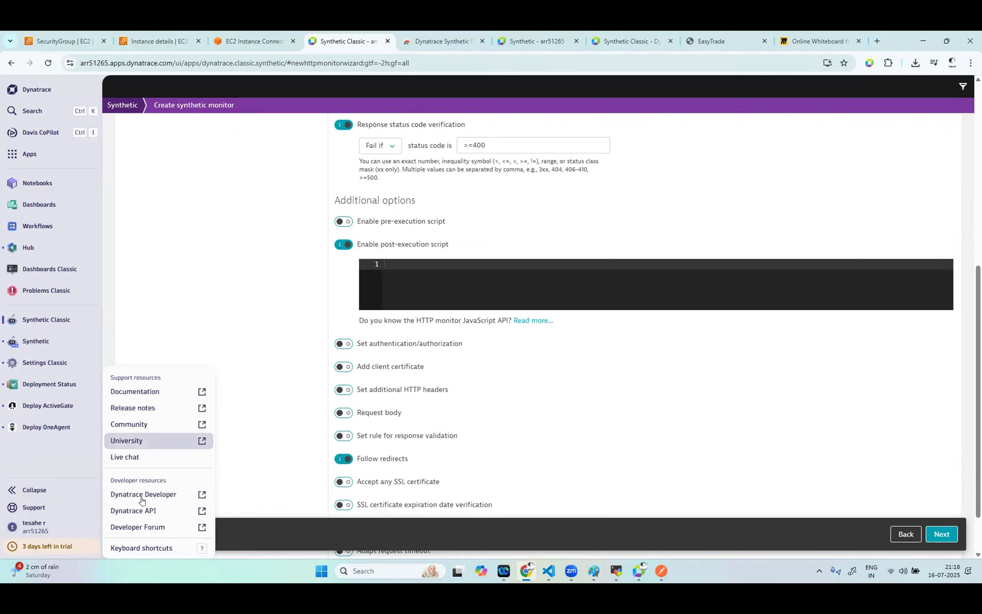
pyautogui.click(145, 511)
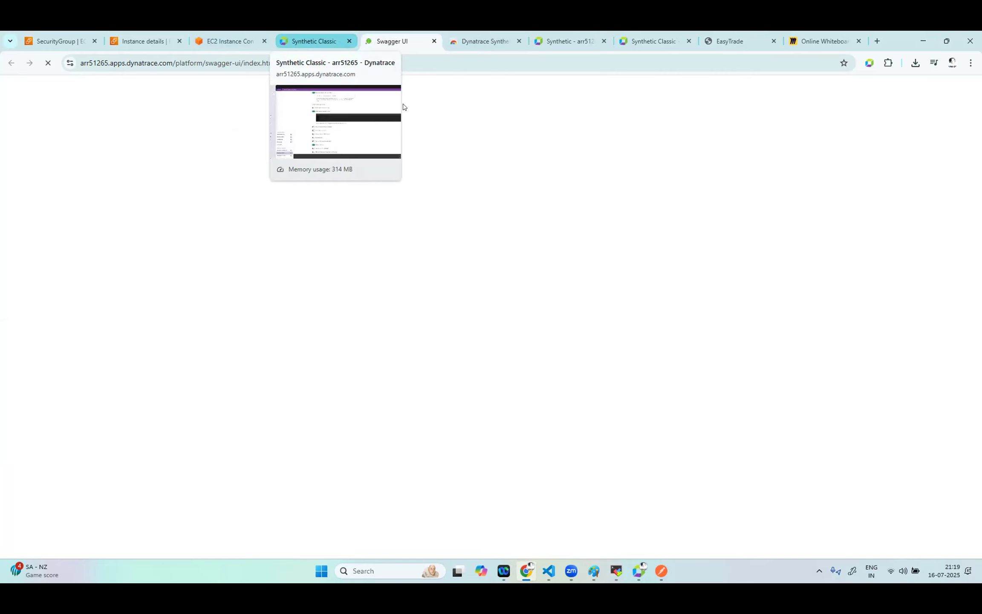
pyautogui.click(315, 41)
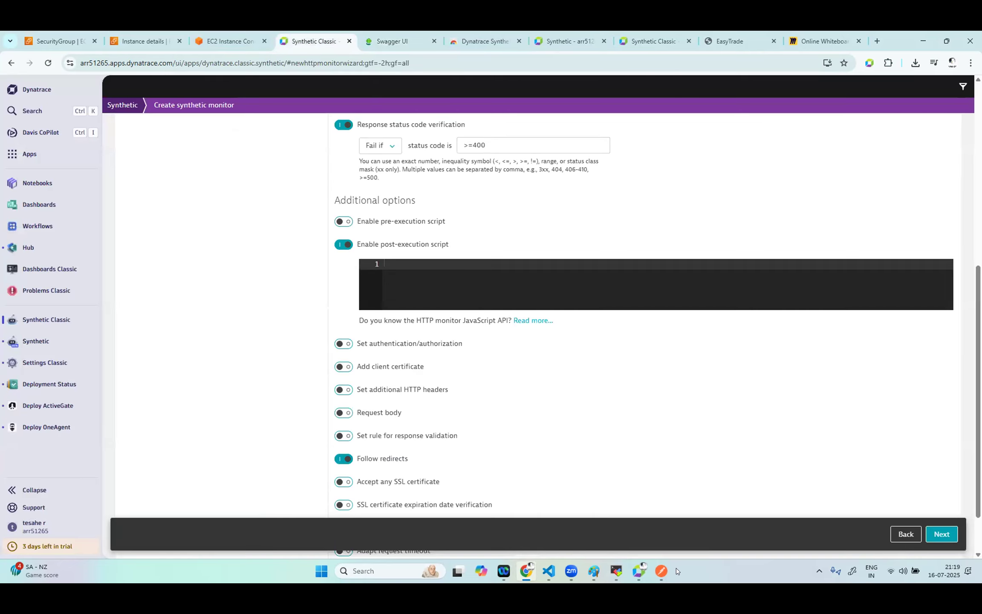
# - Switch to Postman and review the POST request's query parameters and available authorization types
pyautogui.click(661, 571)
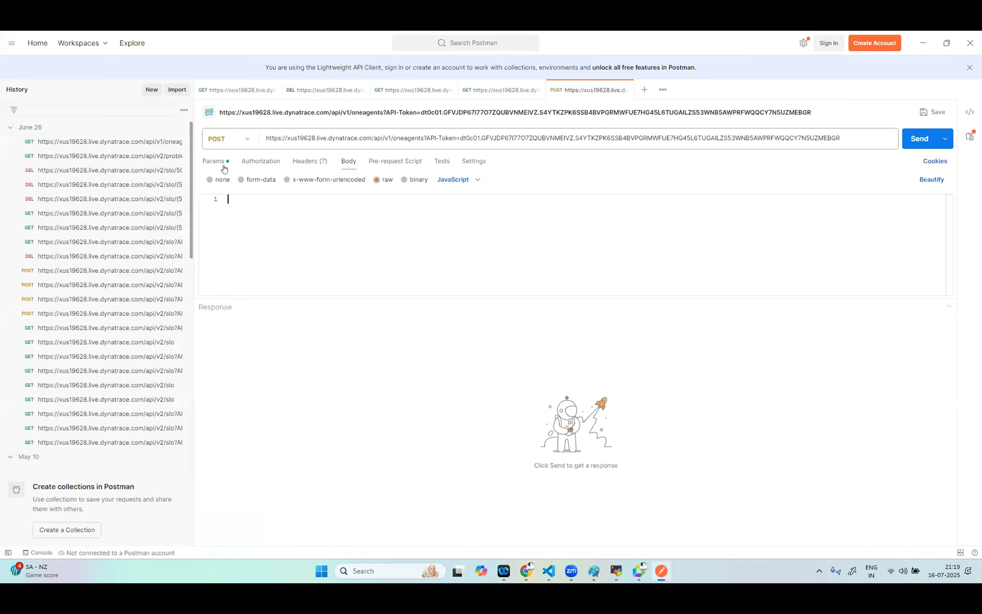
pyautogui.click(215, 162)
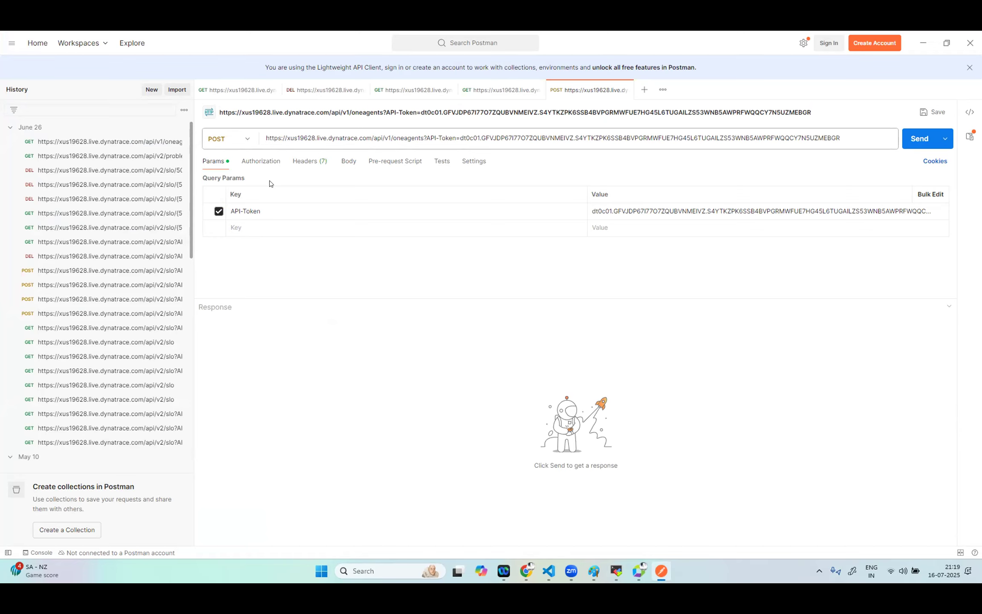
pyautogui.click(260, 160)
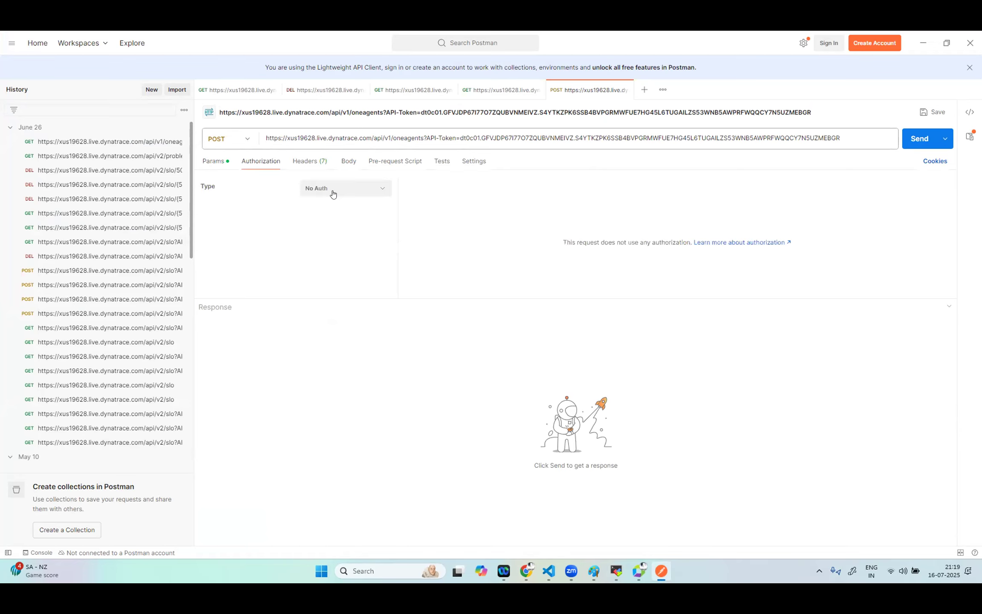
pyautogui.click(346, 197)
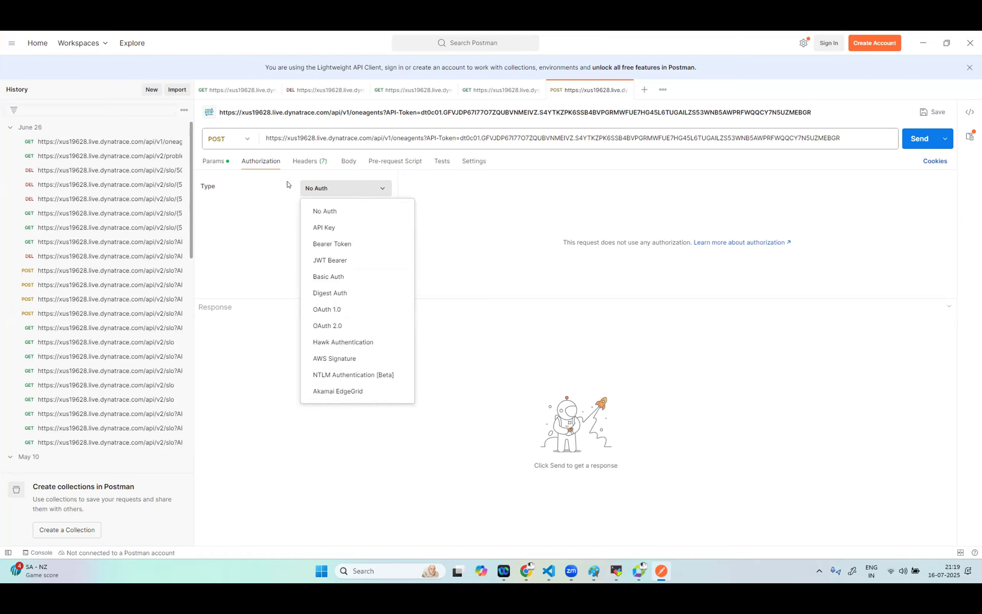
pyautogui.click(266, 202)
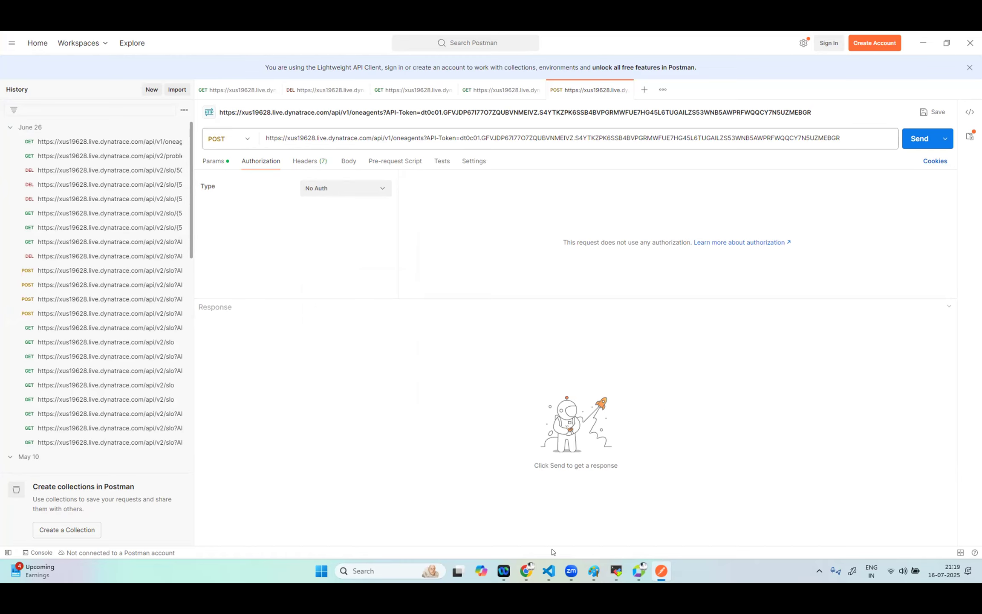
# - Return to the Paint sketch and handwrite an underlined word with small marks beneath it, below the flow arrows
pyautogui.click(528, 575)
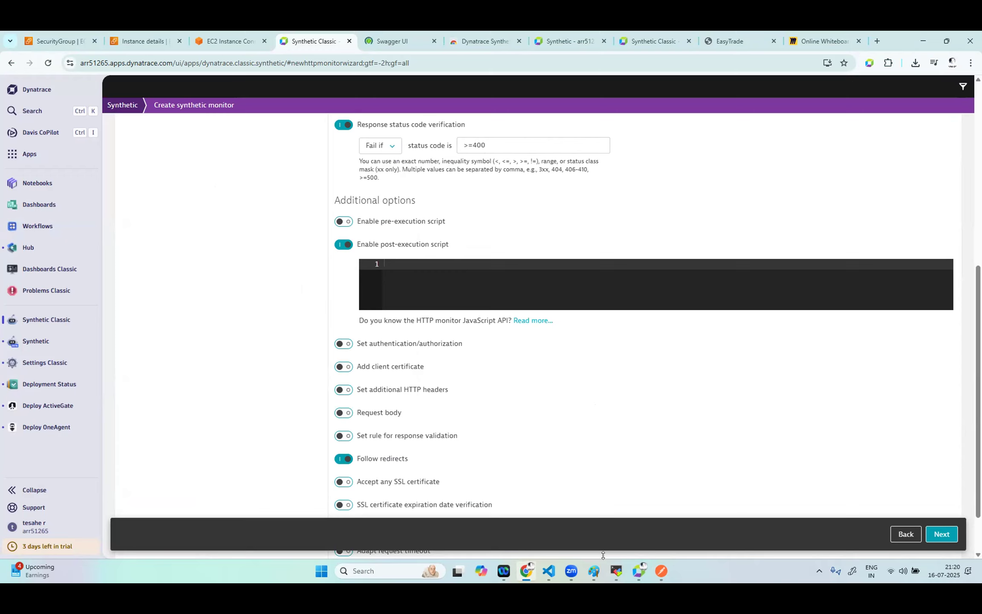
pyautogui.click(595, 571)
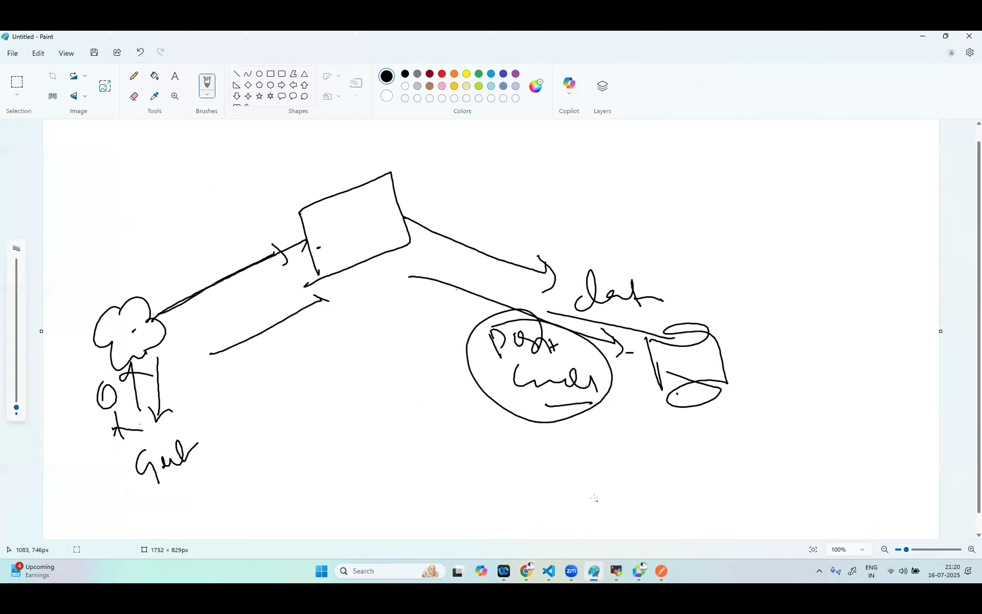
pyautogui.moveTo(235, 431)
pyautogui.mouseDown()
pyautogui.moveTo(255, 464)
pyautogui.moveTo(272, 426)
pyautogui.mouseUp()
pyautogui.moveTo(264, 439)
pyautogui.mouseDown()
pyautogui.moveTo(311, 427)
pyautogui.moveTo(340, 366)
pyautogui.moveTo(359, 380)
pyautogui.mouseUp()
pyautogui.moveTo(270, 485); pyautogui.dragTo(371, 402)
pyautogui.moveTo(329, 453)
pyautogui.mouseDown()
pyautogui.moveTo(364, 440)
pyautogui.moveTo(394, 459)
pyautogui.mouseUp()
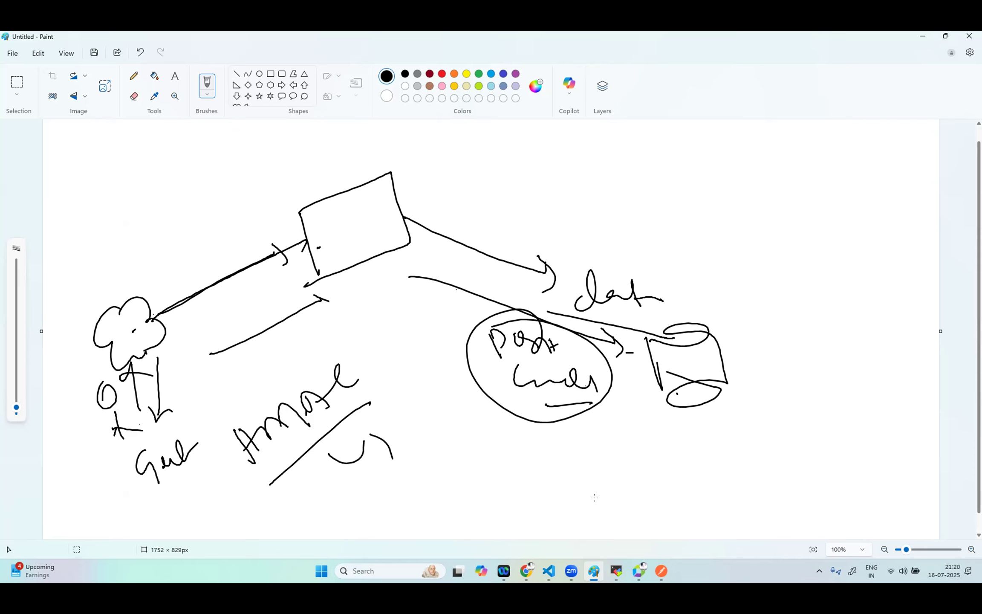
# - Enable the response validation rule in the Dynatrace monitor and fill its text with the demo app warning copied from EasyTrade's deposit page
pyautogui.click(527, 577)
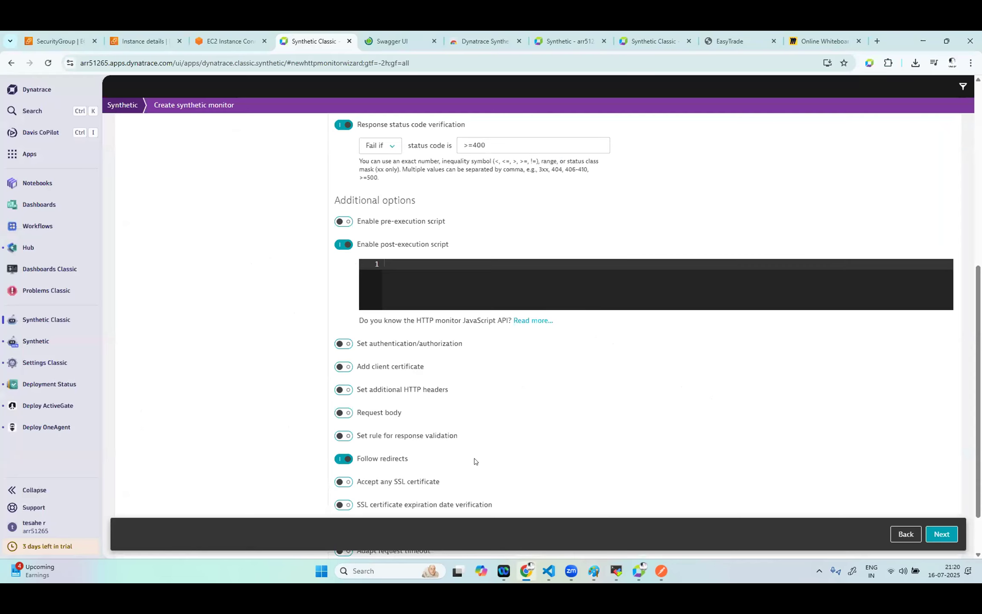
pyautogui.click(346, 437)
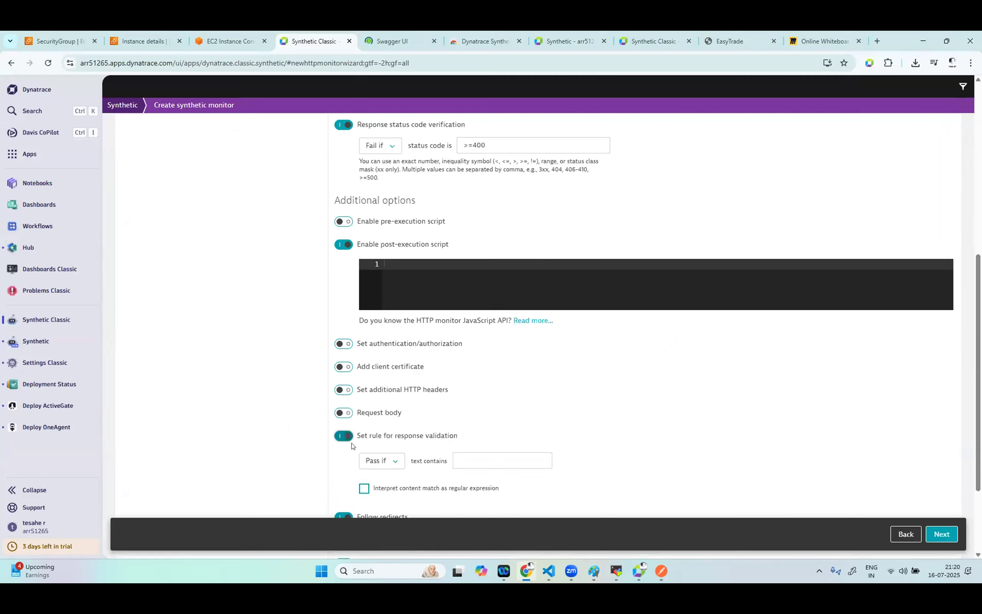
pyautogui.click(732, 40)
pyautogui.moveTo(597, 149); pyautogui.dragTo(460, 140)
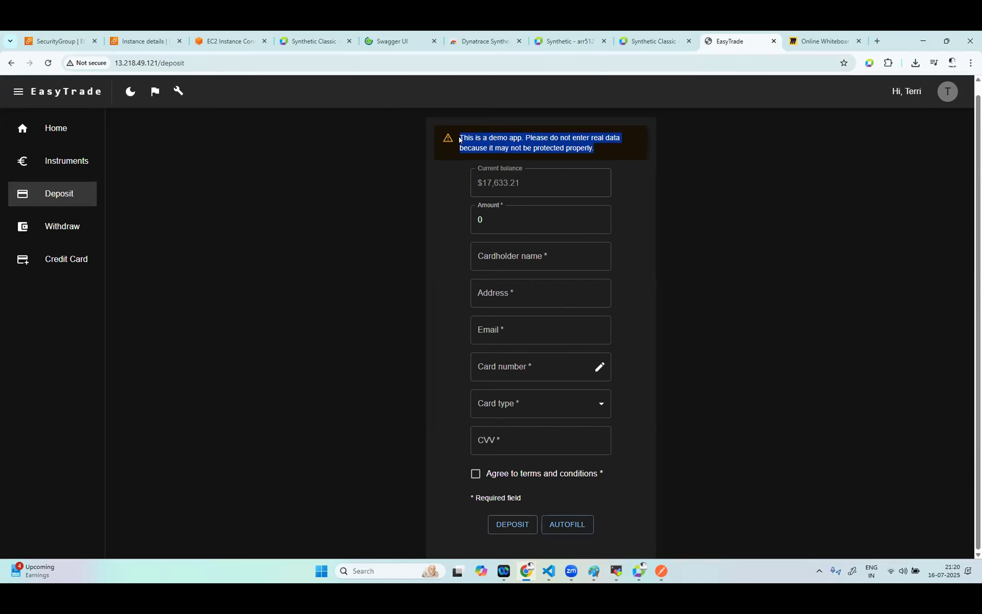
pyautogui.rightClick(506, 144)
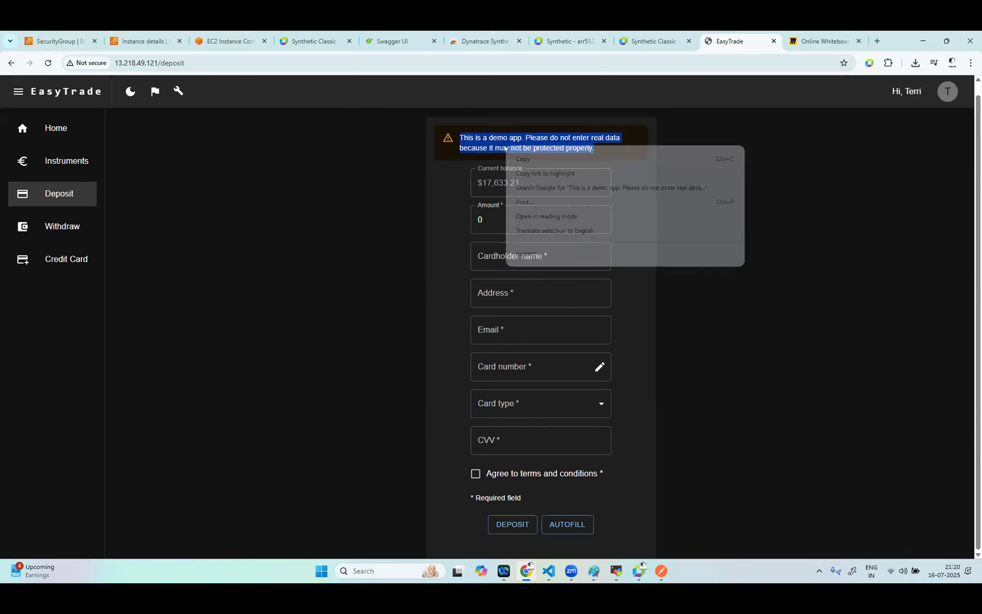
pyautogui.click(524, 157)
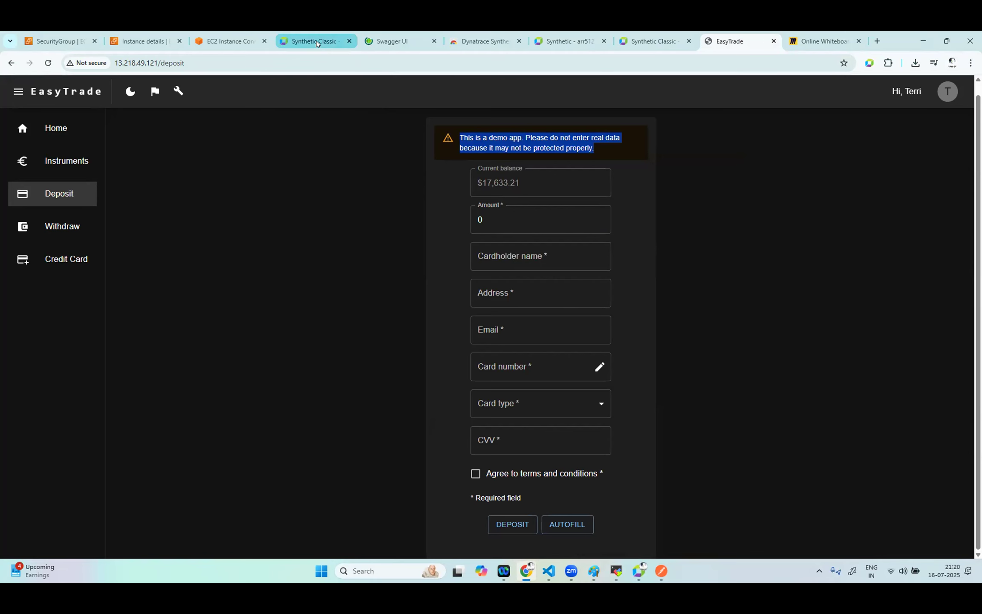
pyautogui.hotkey('ctrl', '4')
pyautogui.click(483, 460)
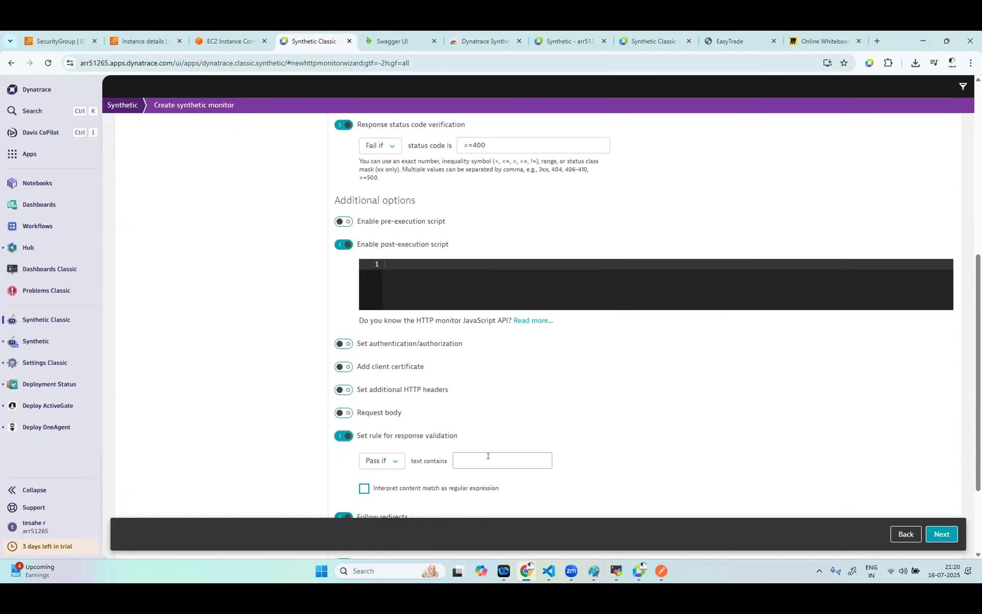
pyautogui.hotkey('ctrl', 'v')
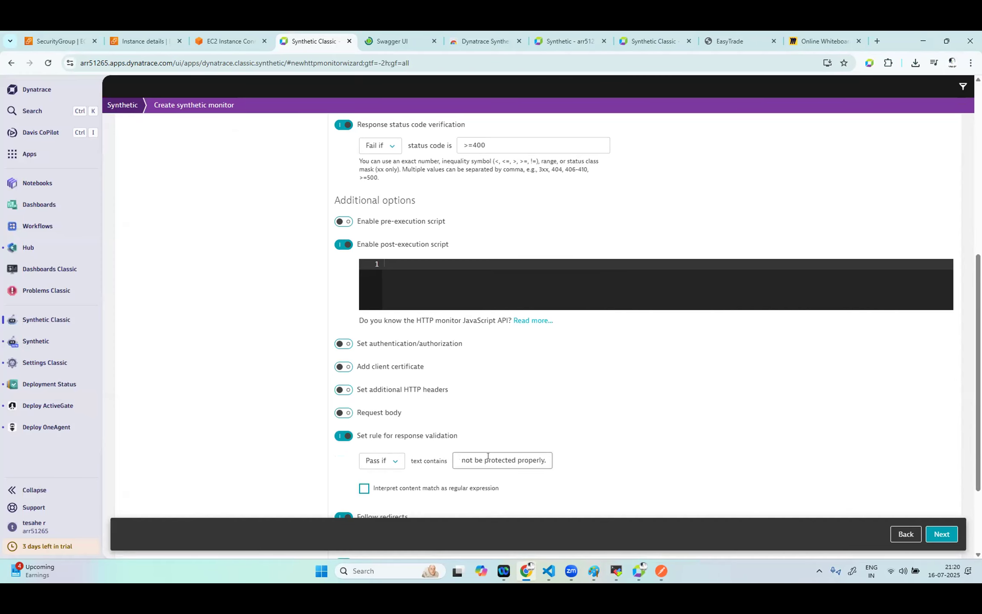
# - Look through the text entered in the response validation rule and clear it
pyautogui.press('Left')
pyautogui.press('Left')
pyautogui.press('Left')
pyautogui.press('Left')
pyautogui.press('Left')
pyautogui.press('Left')
pyautogui.press('Left')
pyautogui.press('Left')
pyautogui.press('Left')
pyautogui.press('Left')
pyautogui.press('Left')
pyautogui.press('Left')
pyautogui.press('Left')
pyautogui.press('Left')
pyautogui.press('Left')
pyautogui.press('Left')
pyautogui.press('Left')
pyautogui.press('Left')
pyautogui.press('Left')
pyautogui.press('Left')
pyautogui.press('Left')
pyautogui.press('Left')
pyautogui.press('Left')
pyautogui.press('Left')
pyautogui.press('Left')
pyautogui.press('Left')
pyautogui.press('Left')
pyautogui.press('Left')
pyautogui.hotkey('ctrl', 'a')
pyautogui.press('BackSpace')
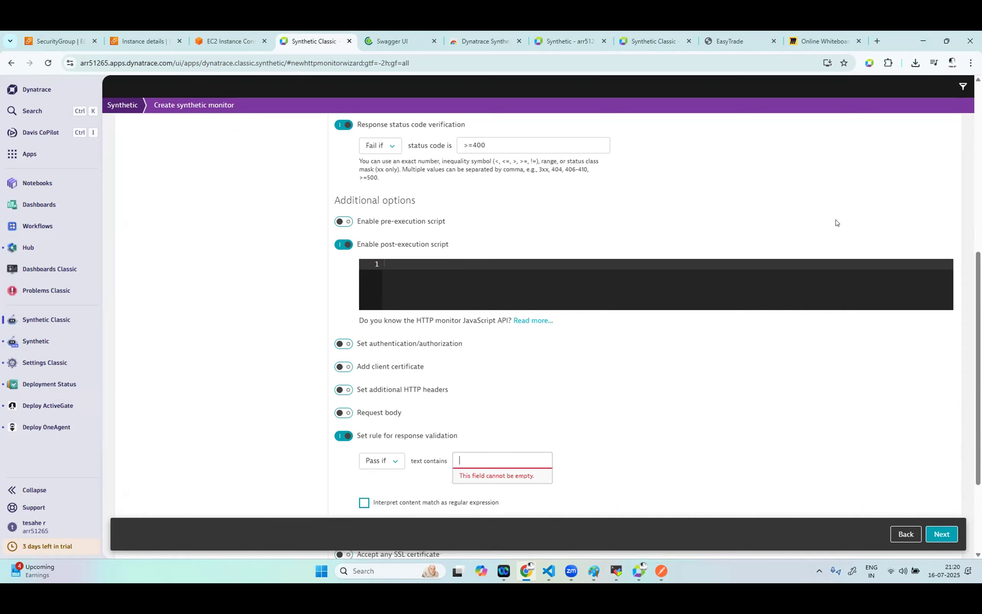
# - Open a new browser tab, view the Synthetic monitors list, and return to the monitor creation wizard
pyautogui.click(877, 40)
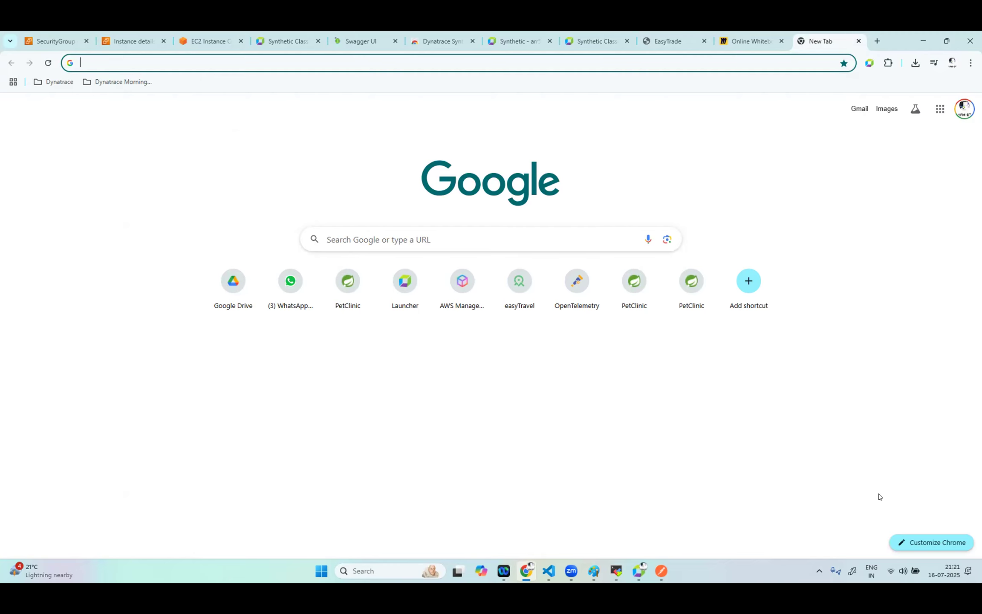
pyautogui.click(521, 41)
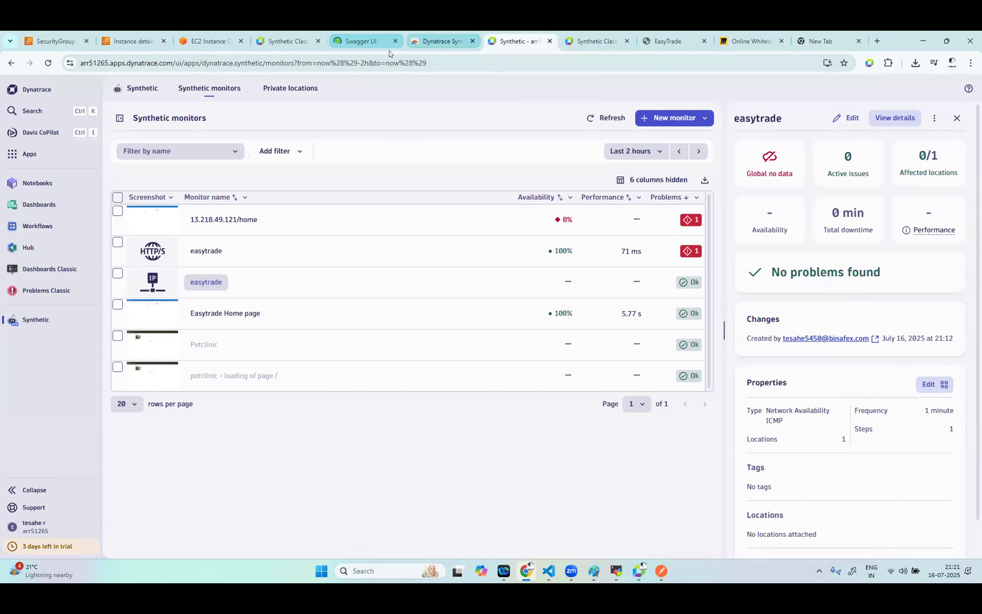
pyautogui.click(299, 43)
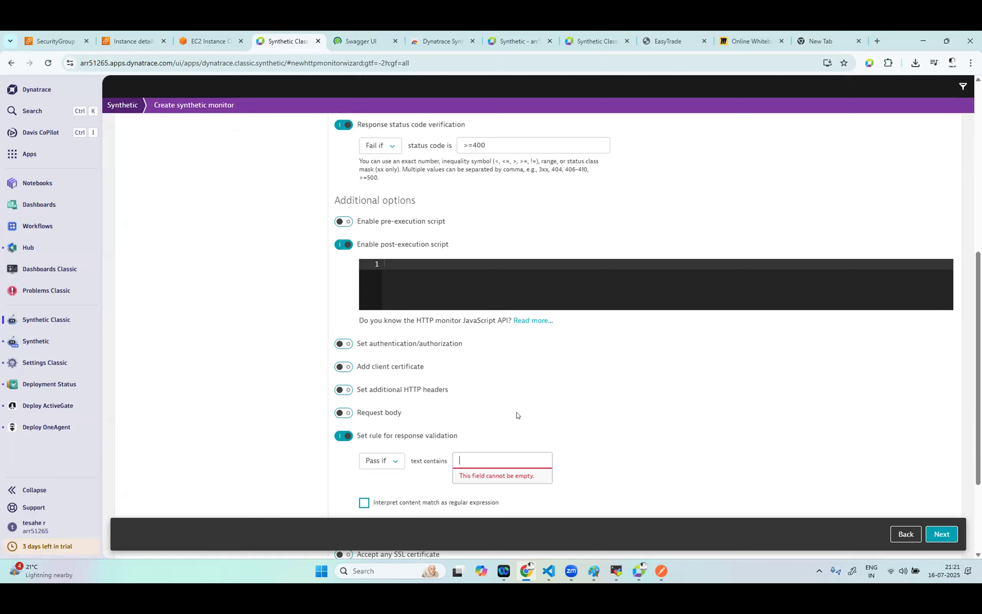
# - Enable Adapt request timeout for the request and open its maximum time value for editing
pyautogui.scroll(-3, 517, 416)
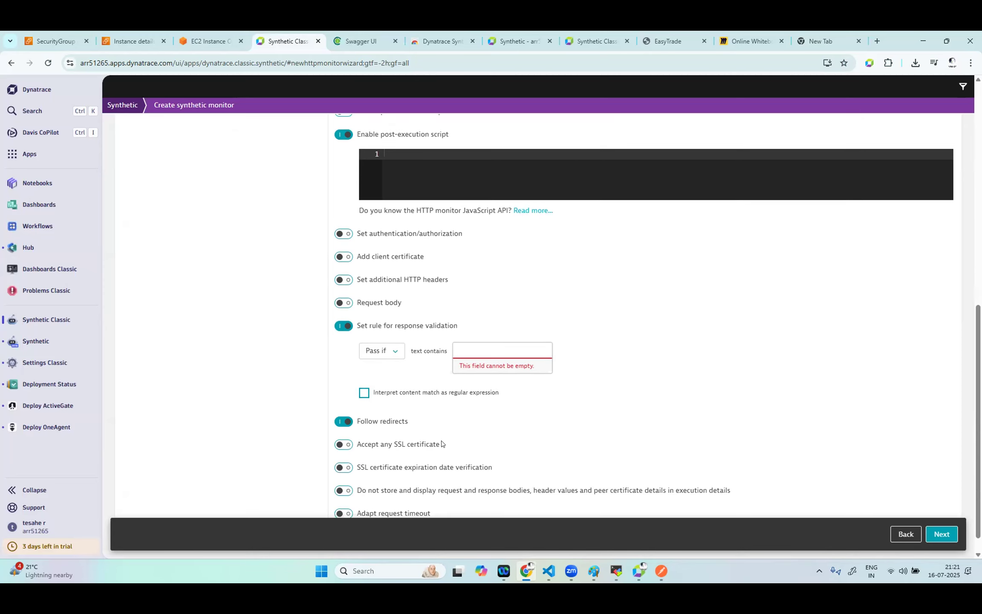
pyautogui.scroll(-1, 441, 441)
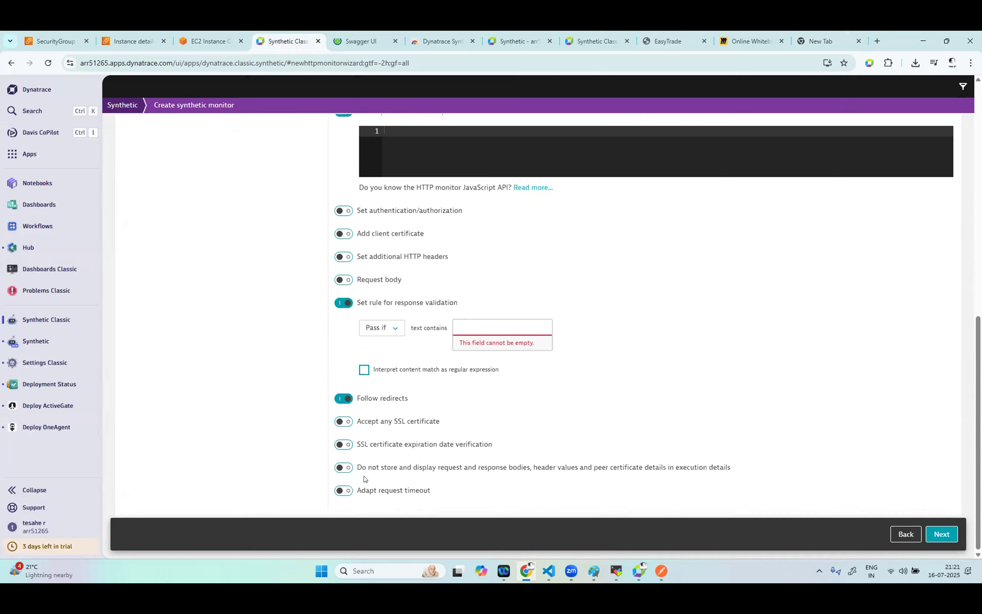
pyautogui.click(347, 490)
pyautogui.scroll(-1, 438, 487)
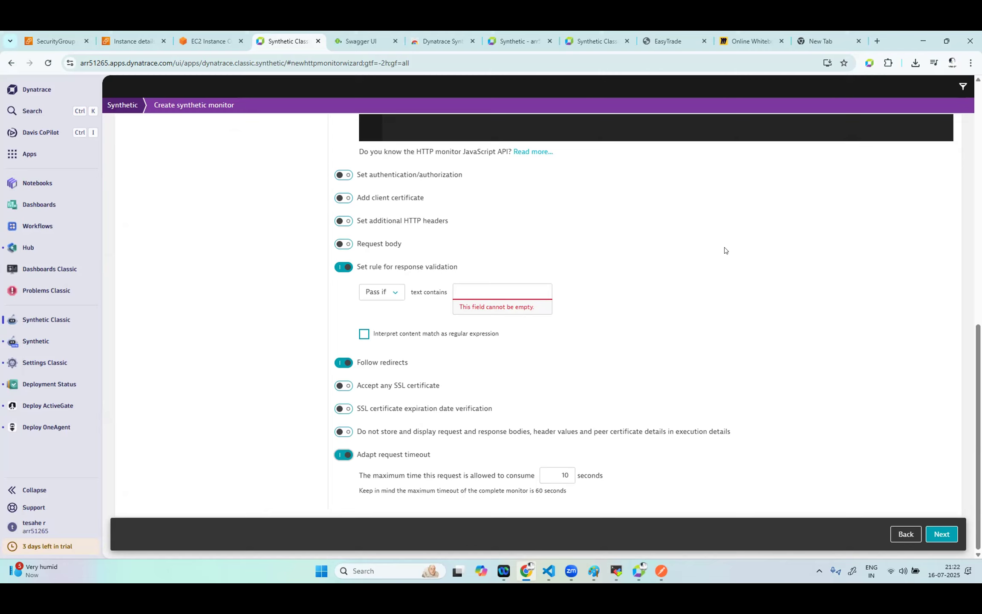
pyautogui.click(570, 473)
pyautogui.moveTo(574, 574)
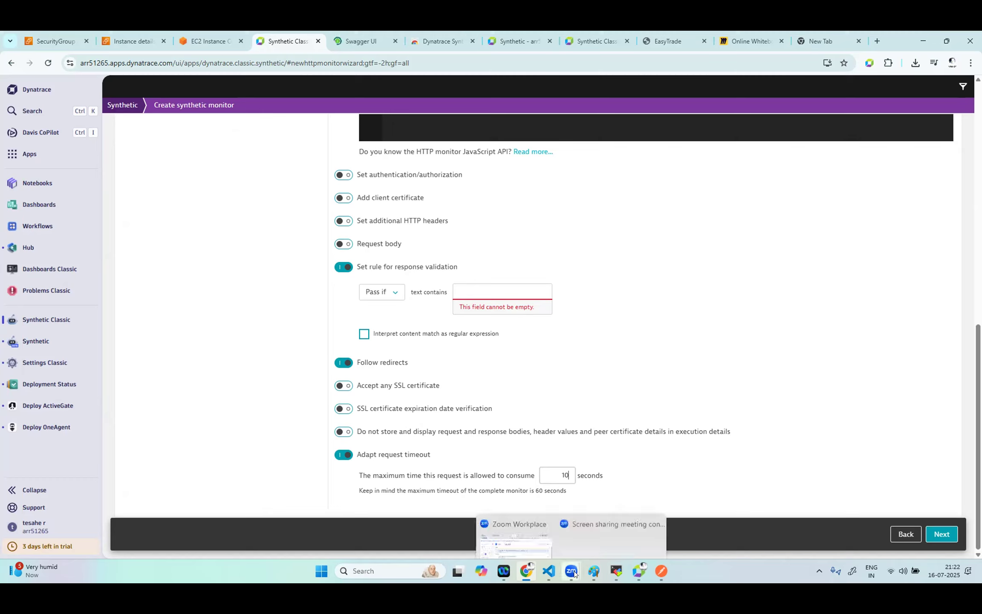